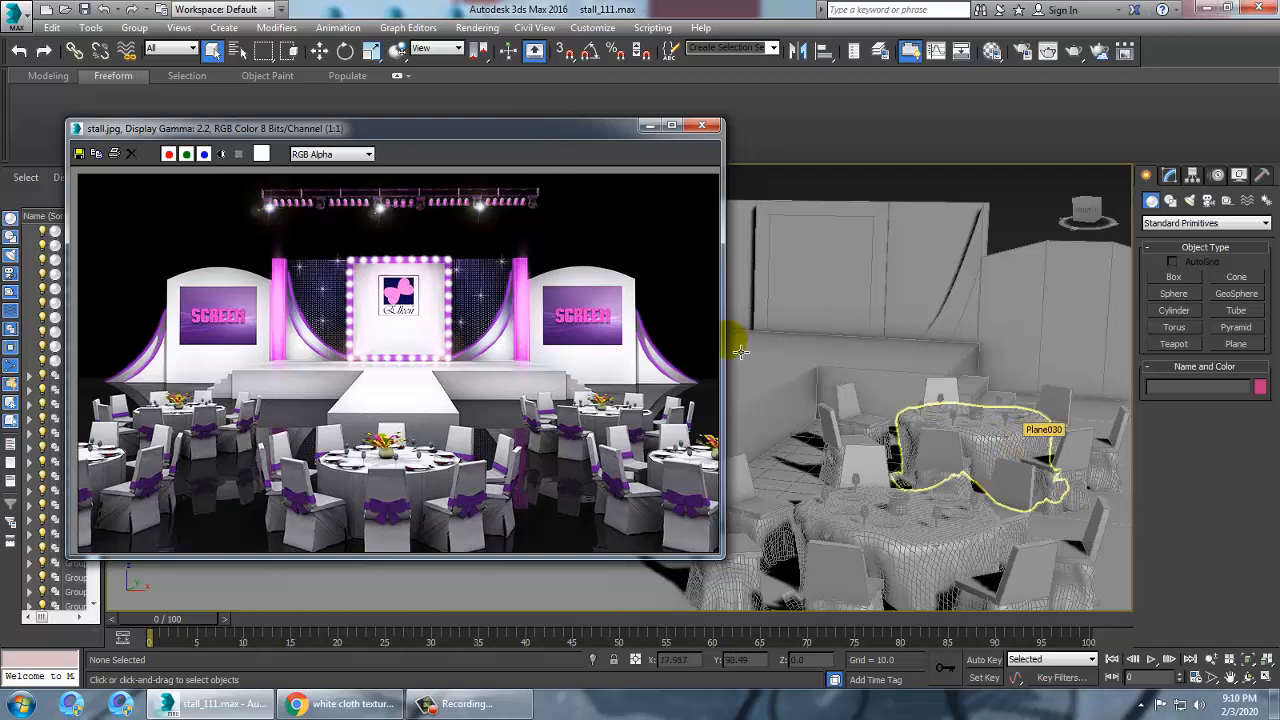
Switch the production renderer to V-Ray Adv 3.30.05 in Render Setup
drag(565, 132, 461, 123)
mouse_move(925, 432)
alt+middle_down()
mouse_move(900, 428)
mouse_move(944, 432)
alt+middle_up()
scroll(944, 432, down, 4)
scroll(944, 432, up, 8)
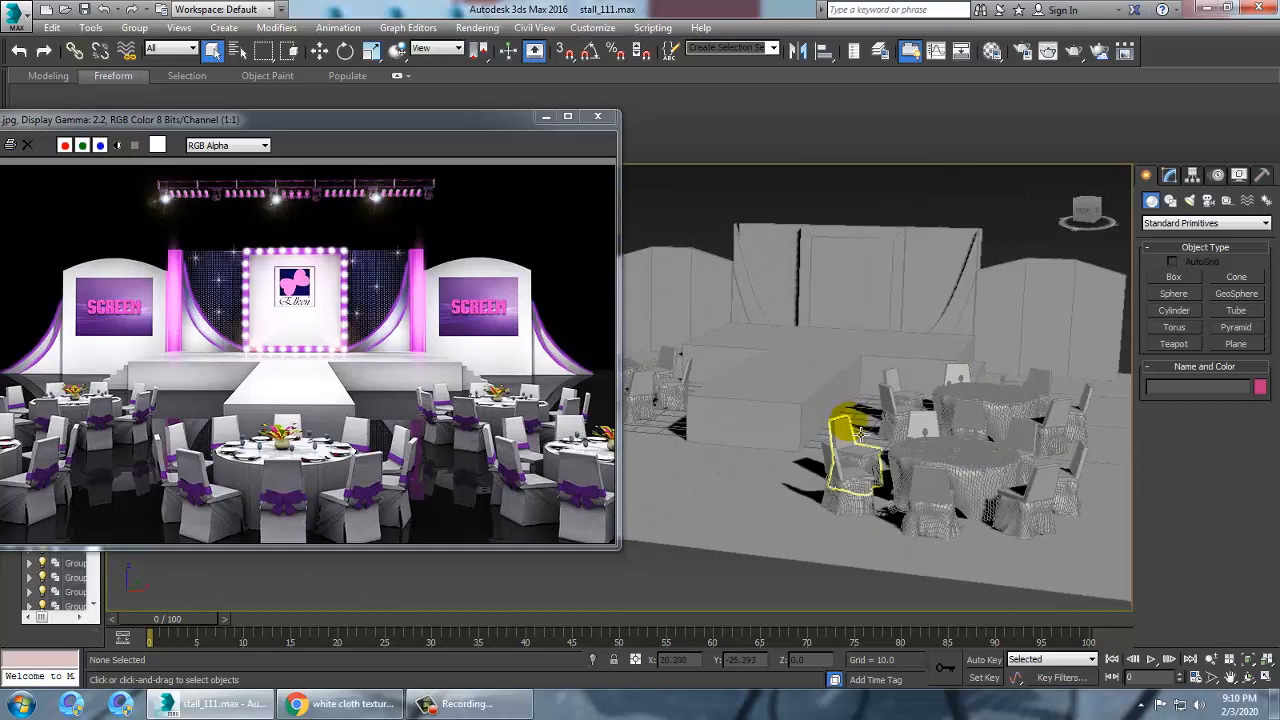
scroll(903, 427, down, 8)
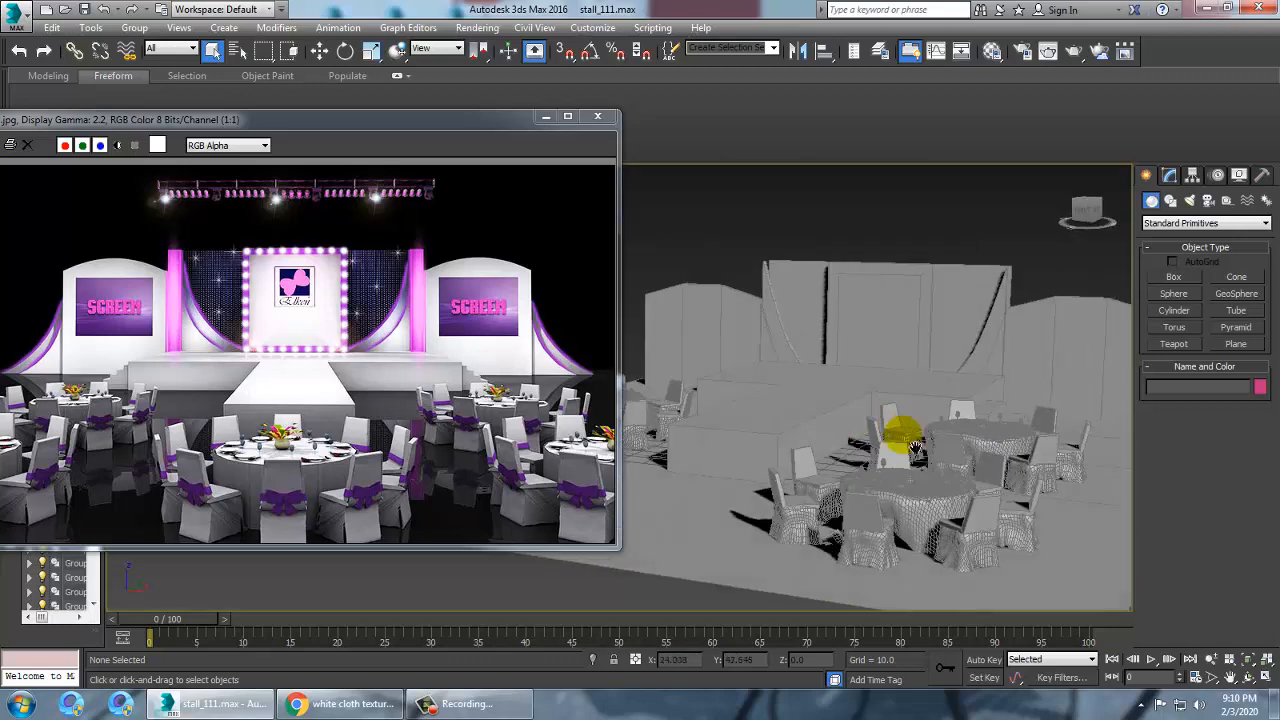
click(834, 316)
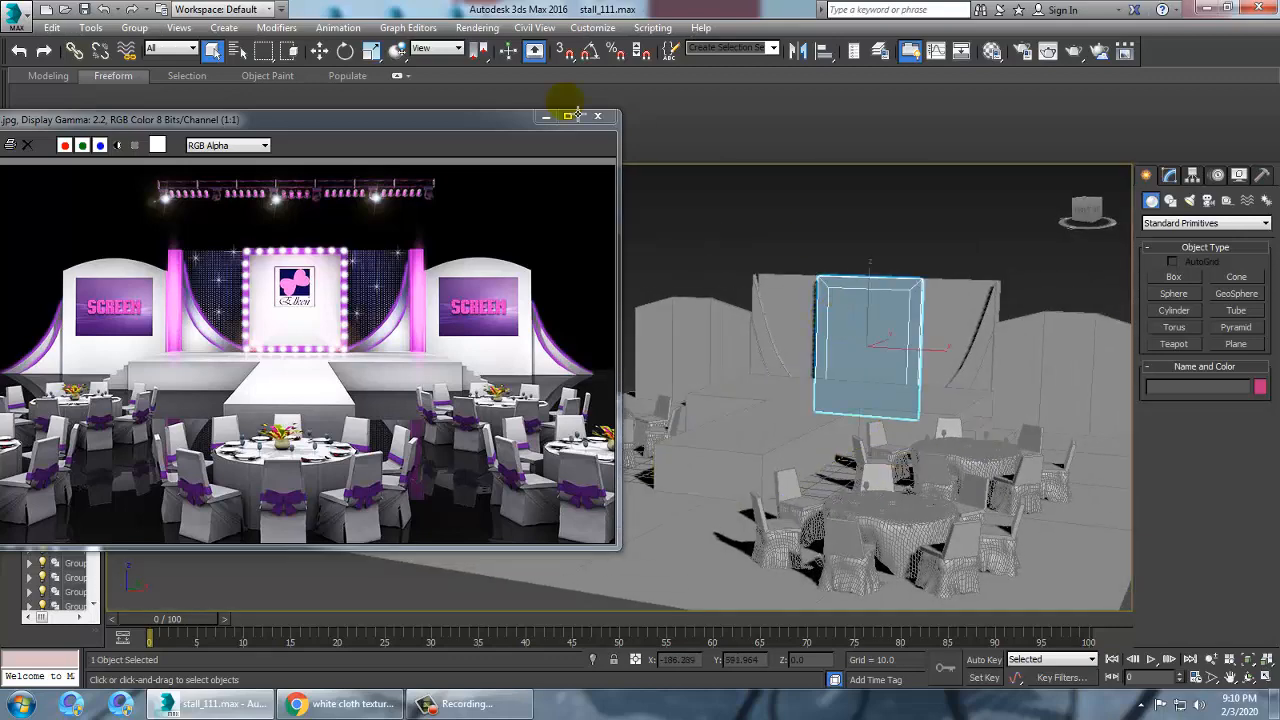
click(494, 28)
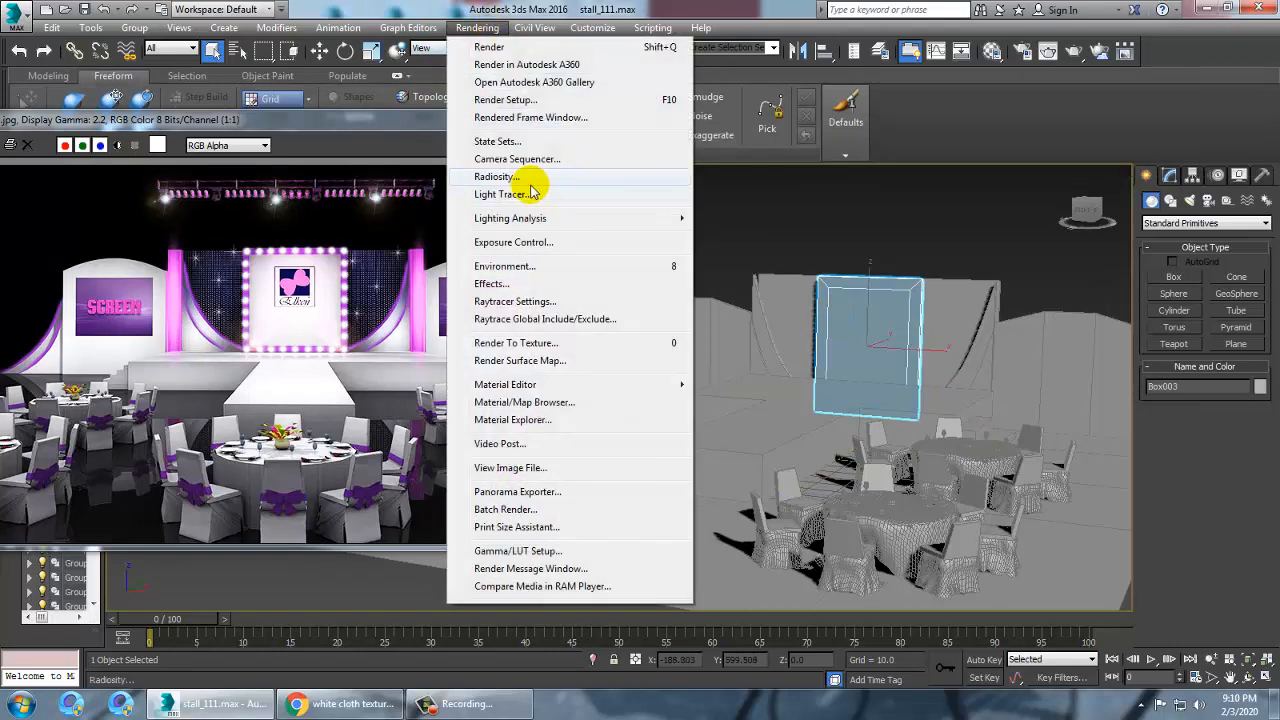
click(527, 100)
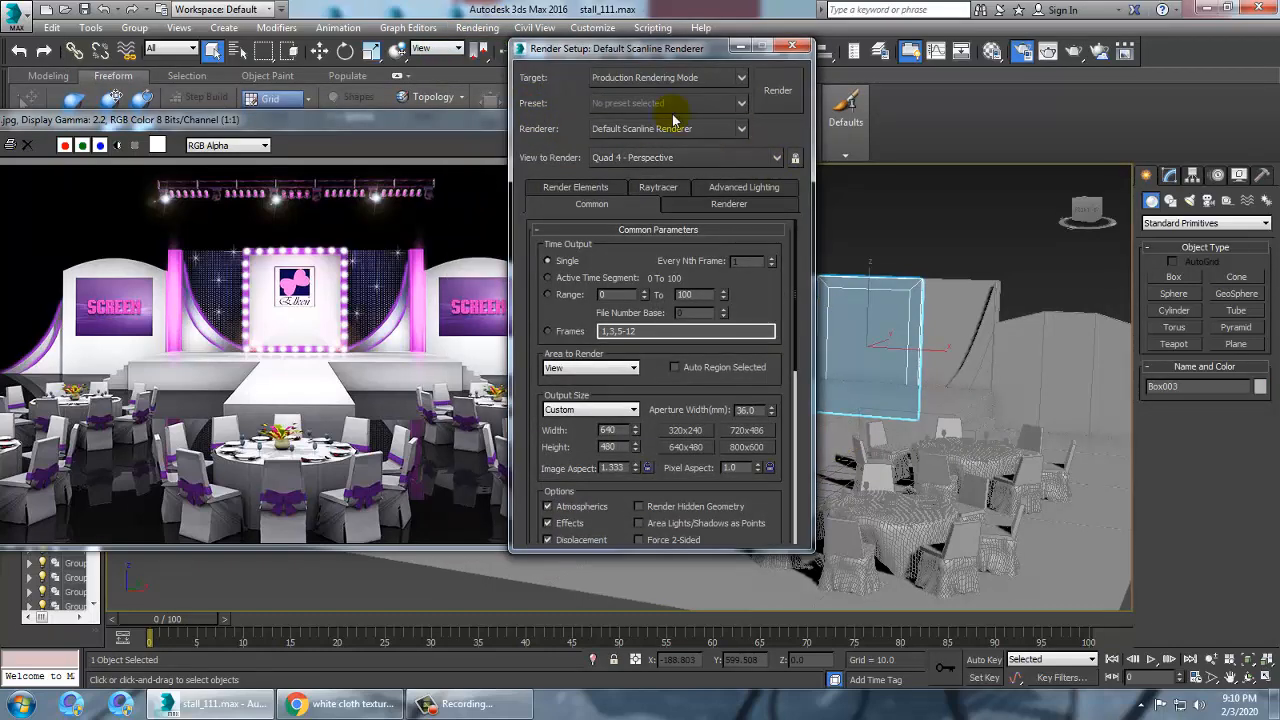
click(664, 130)
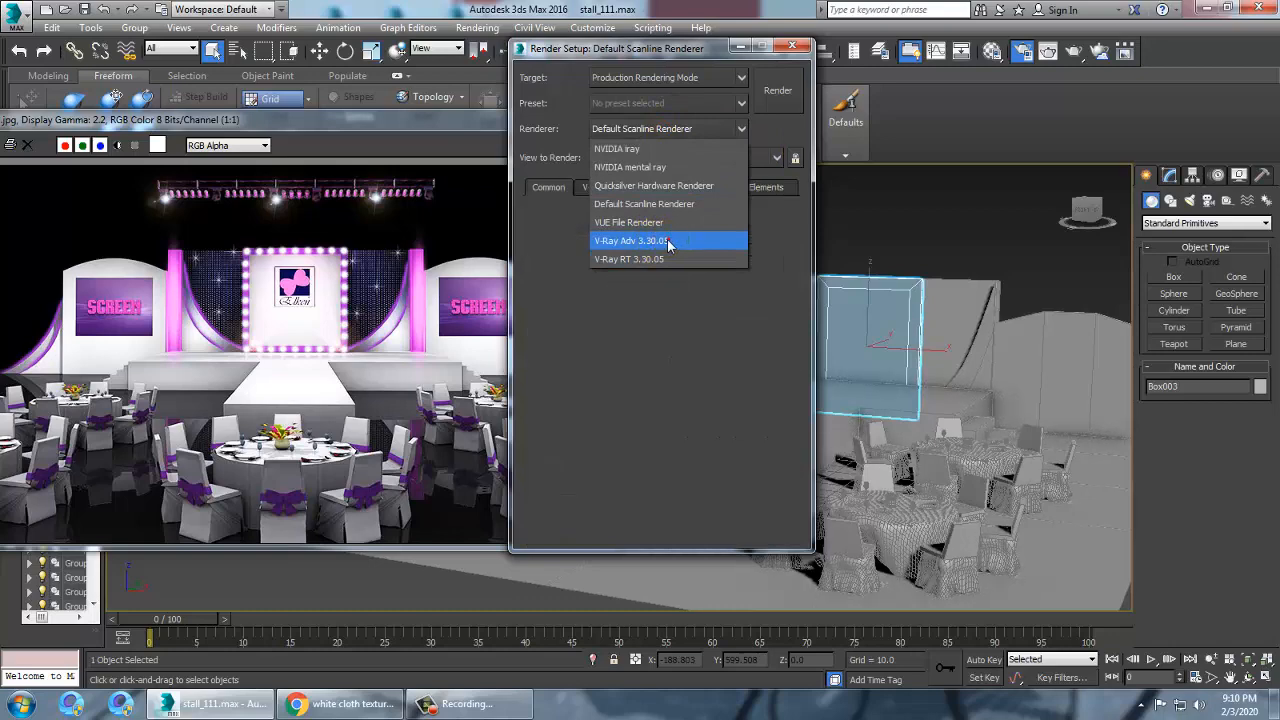
click(670, 243)
drag(800, 60, 879, 97)
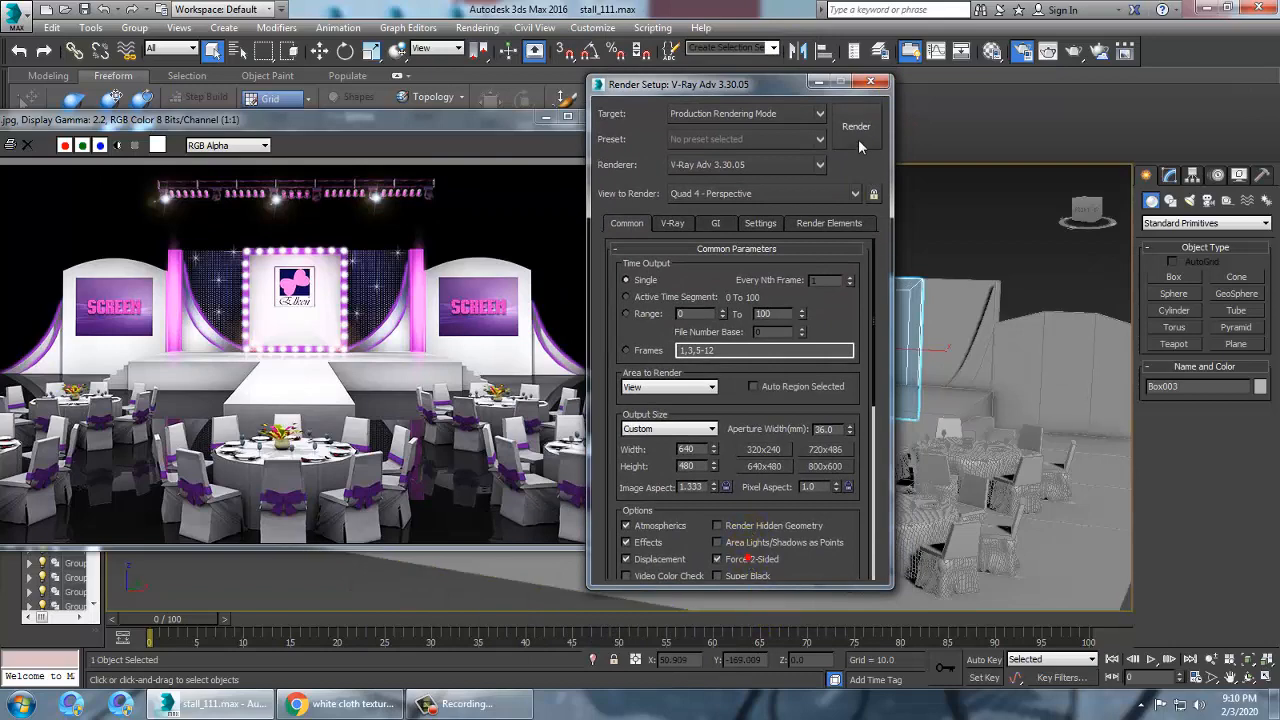
click(875, 84)
Select the ground plane and open the Slate Material Editor
middle_drag(672, 541, 774, 520)
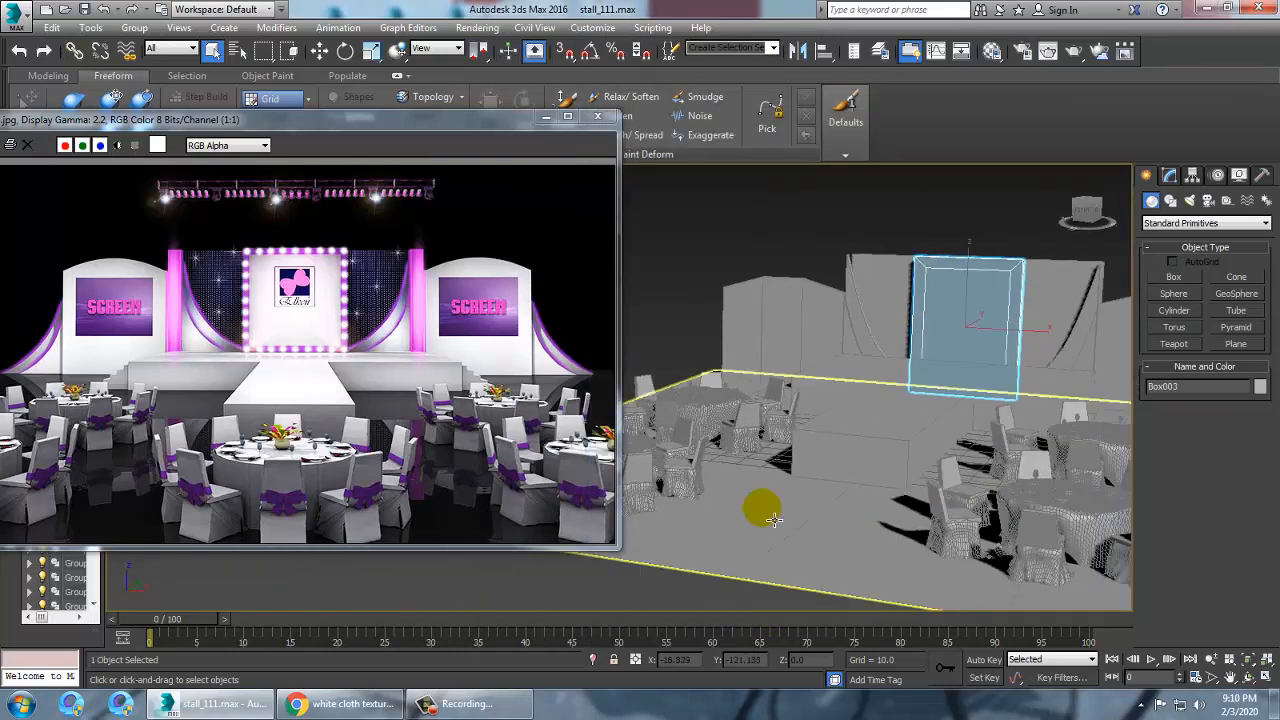
click(806, 534)
scroll(846, 531, up, 5)
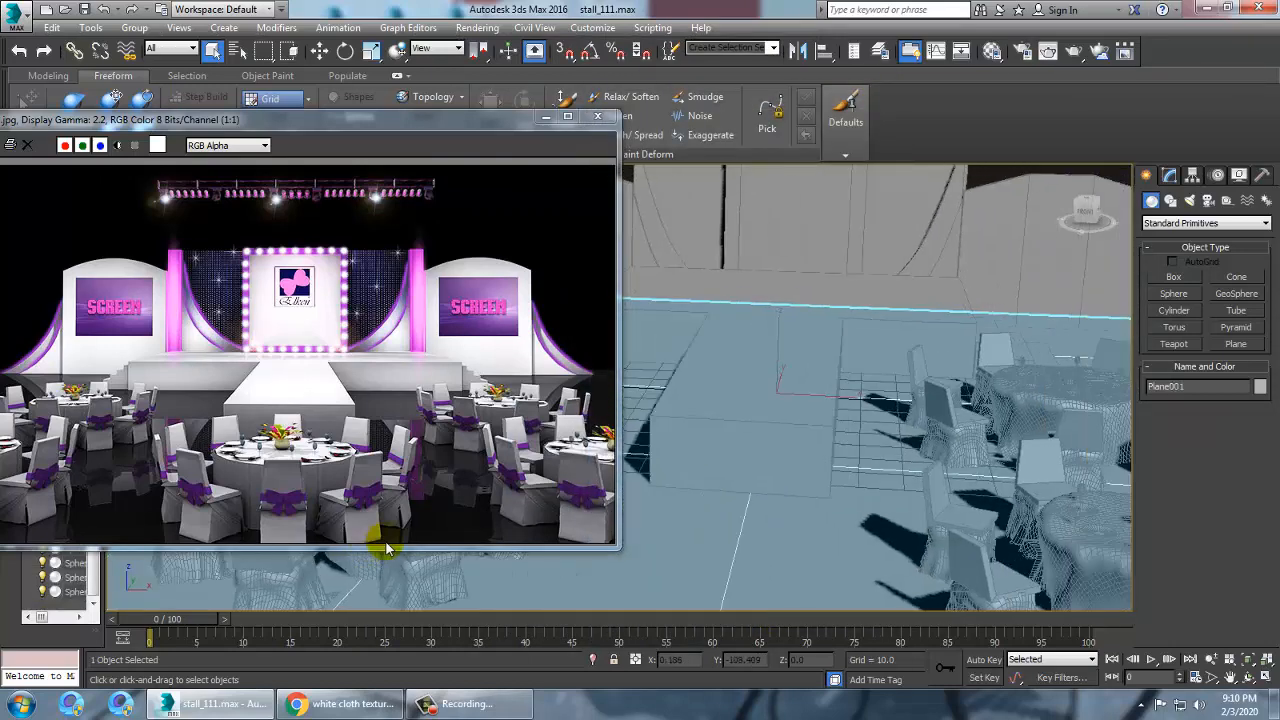
alt+middle_drag(880, 523, 920, 504)
key(m)
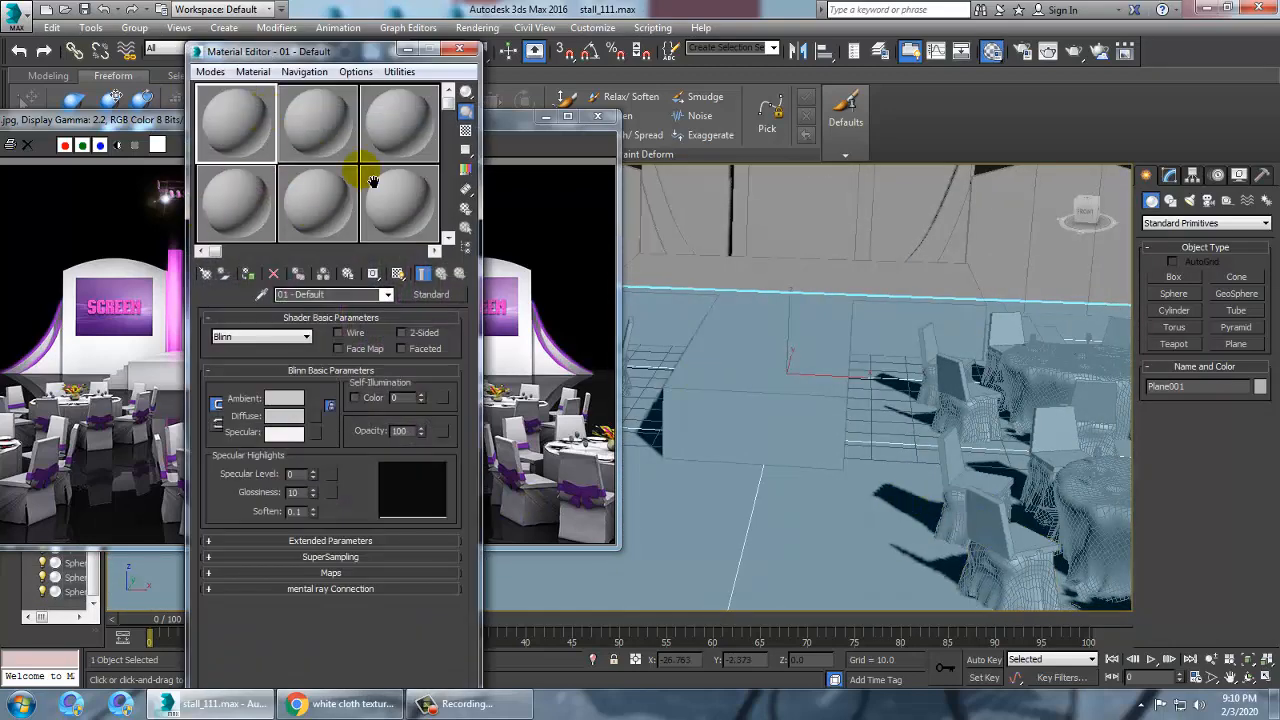
click(207, 72)
click(255, 115)
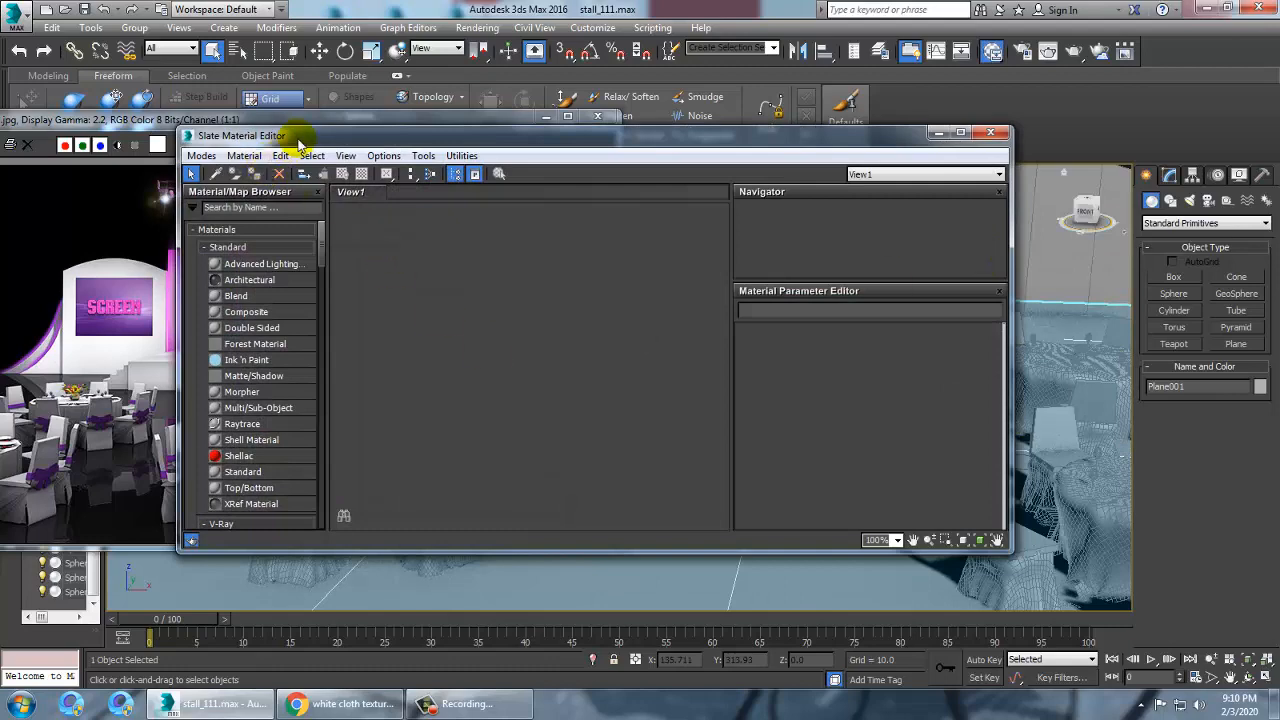
Search the material browser for vraymtl and add a VRayMtl material node to the view
drag(285, 135, 578, 126)
drag(616, 245, 624, 456)
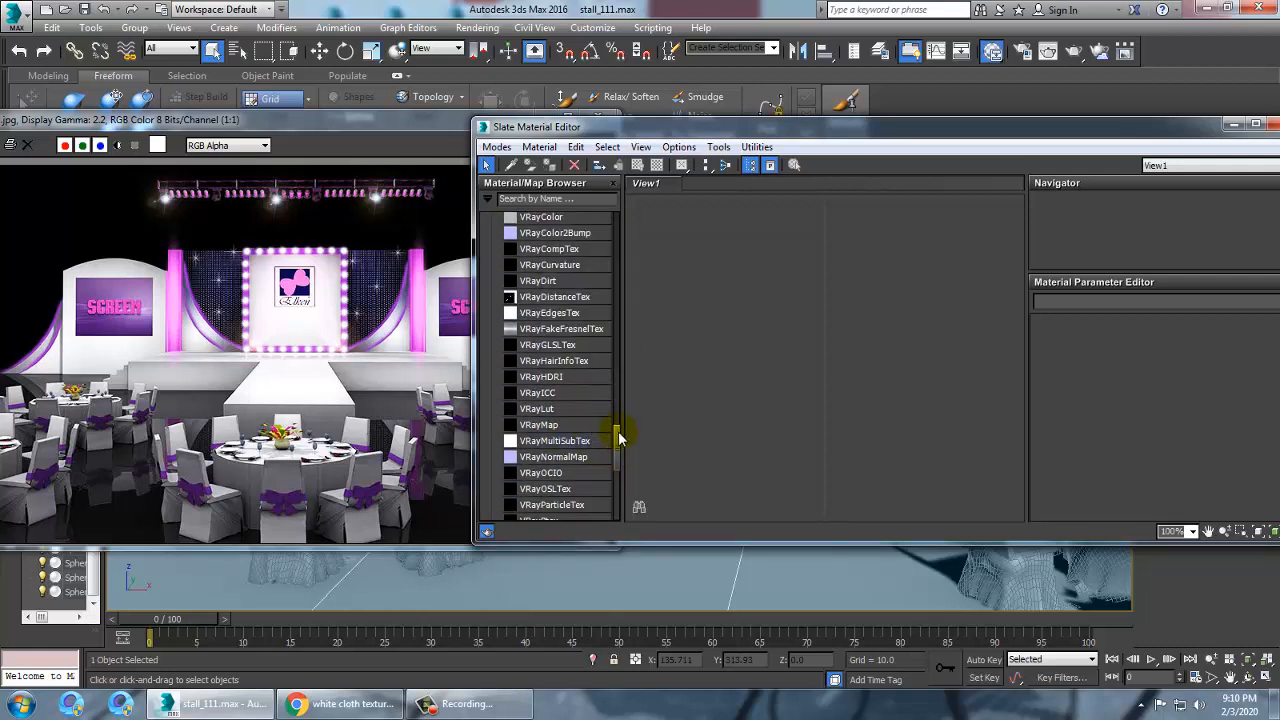
drag(620, 447, 623, 390)
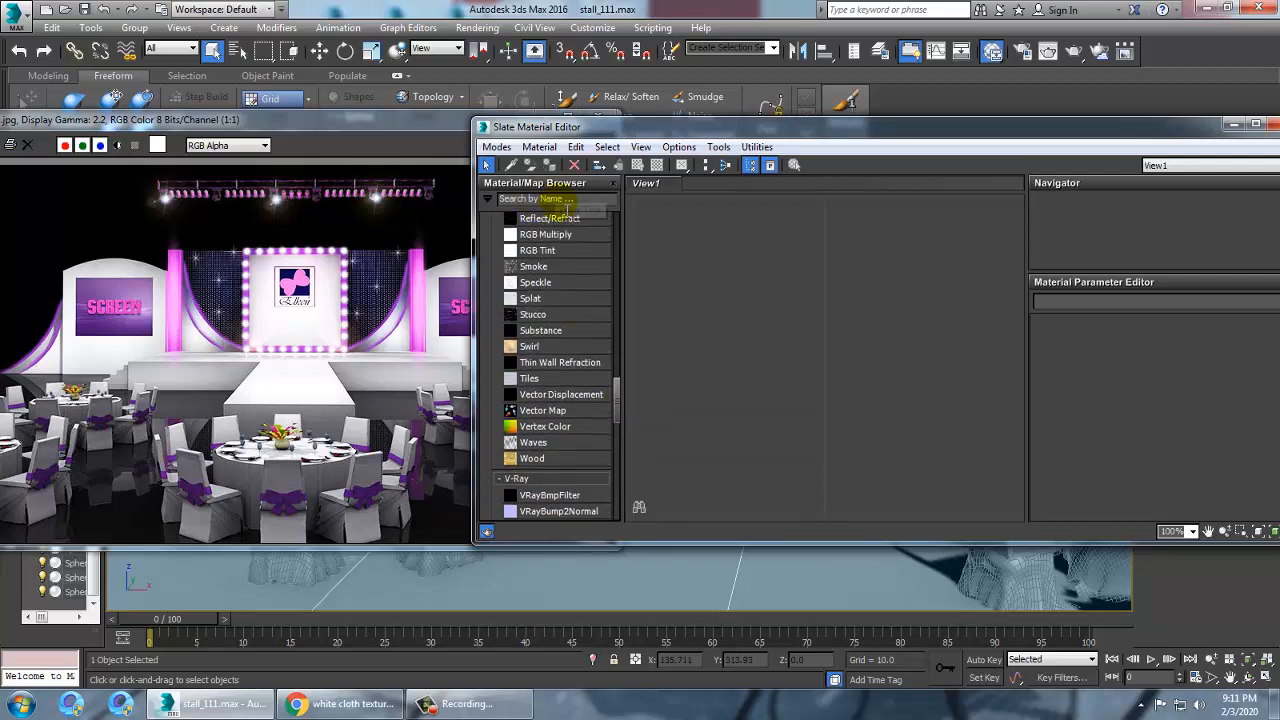
click(550, 198)
text(v)
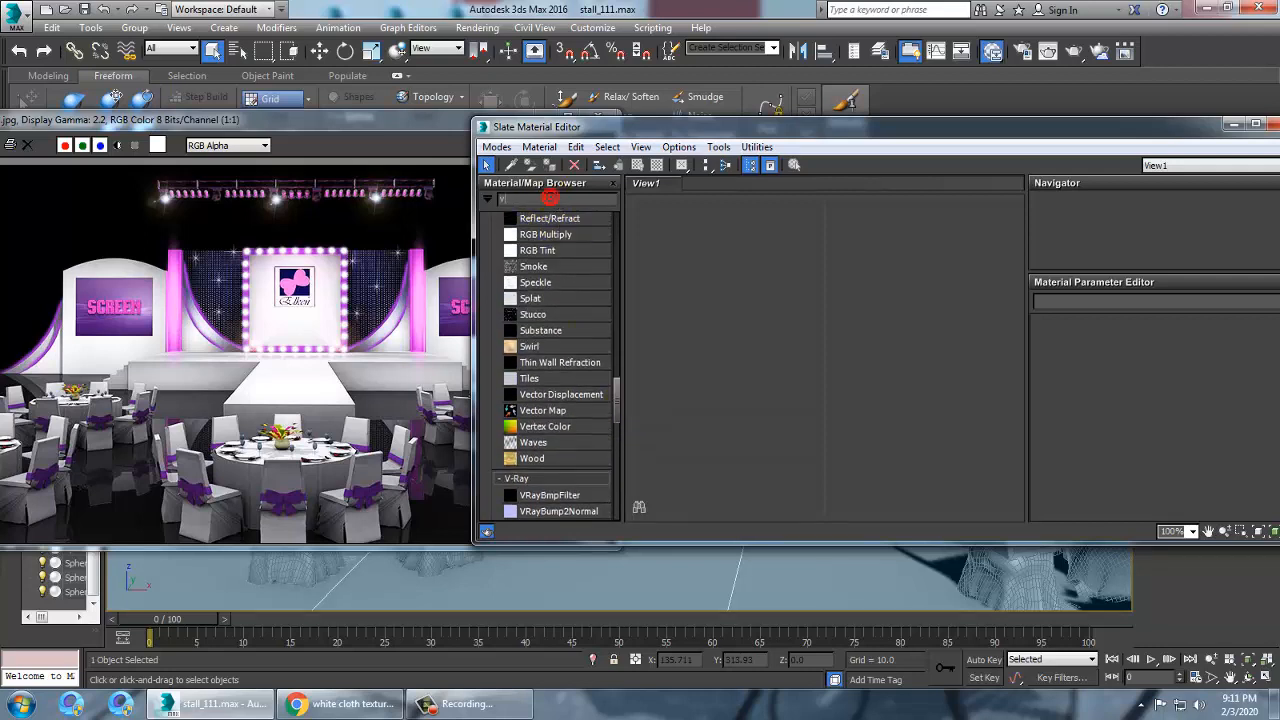
text(ray)
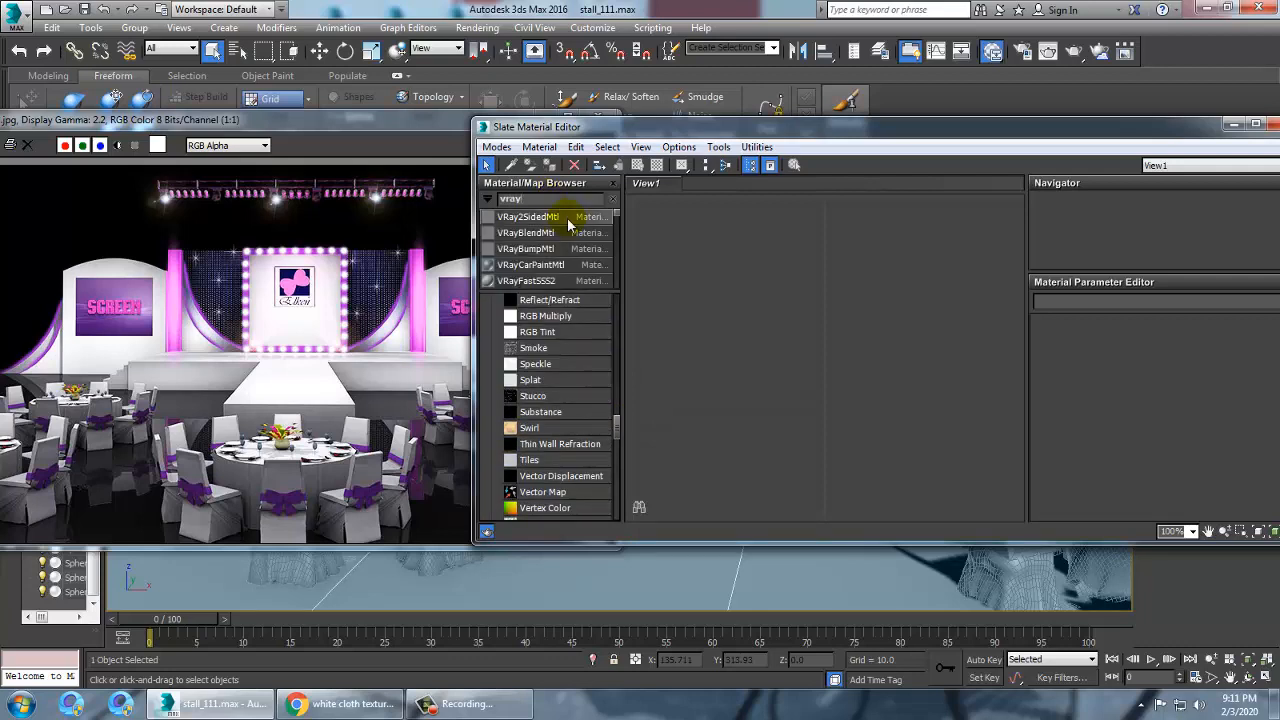
text(mtl)
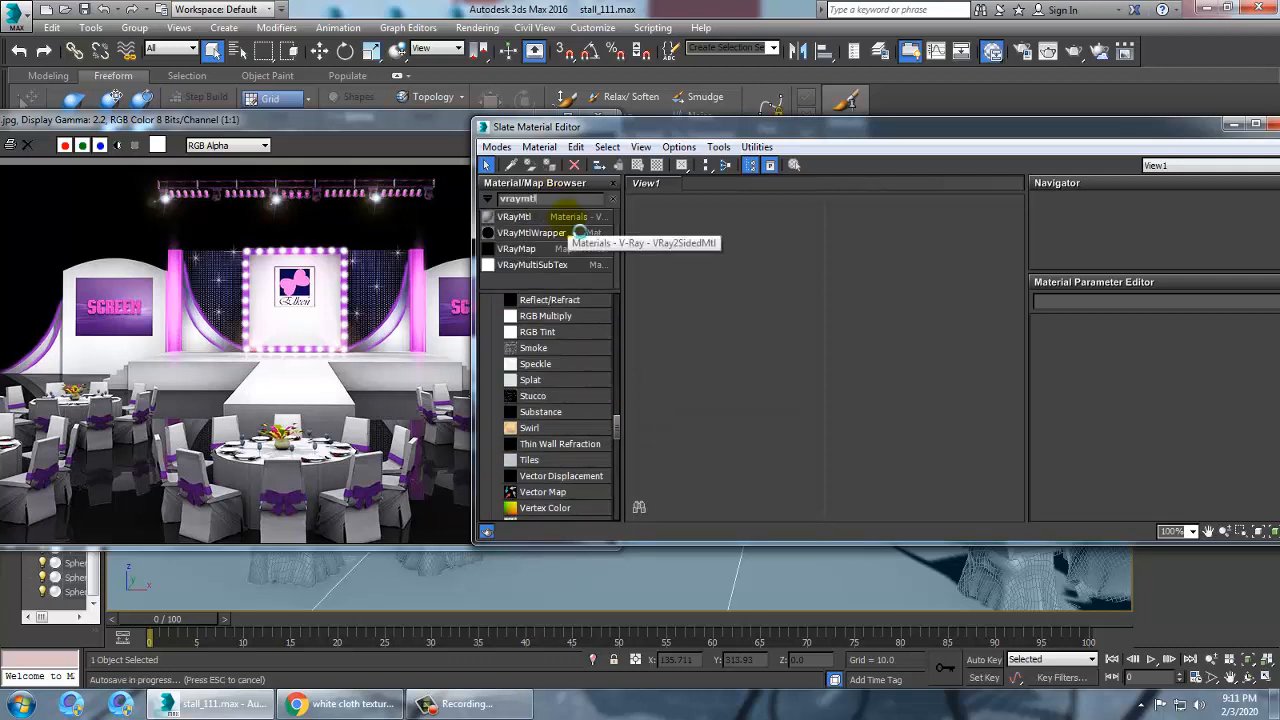
drag(842, 328, 842, 328)
double_click(842, 332)
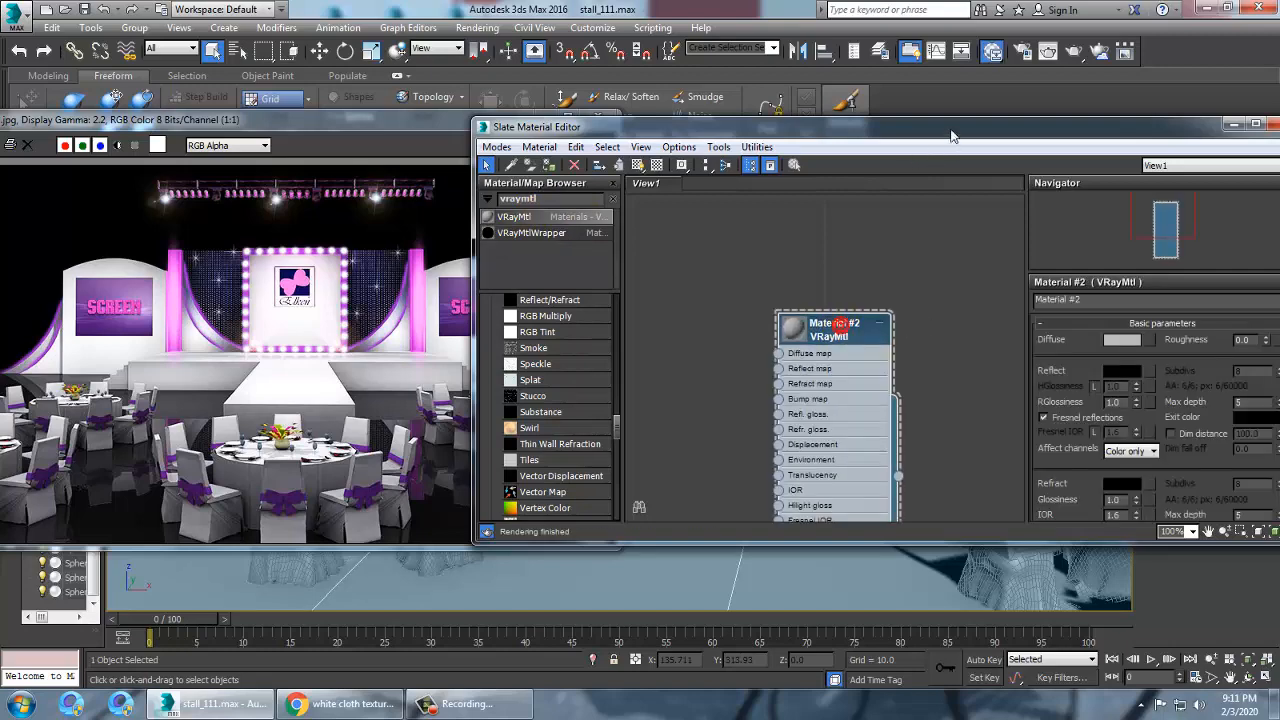
Set the new VRayMtl's diffuse color to black and its reflect color to gray value 129
drag(952, 135, 604, 126)
click(778, 338)
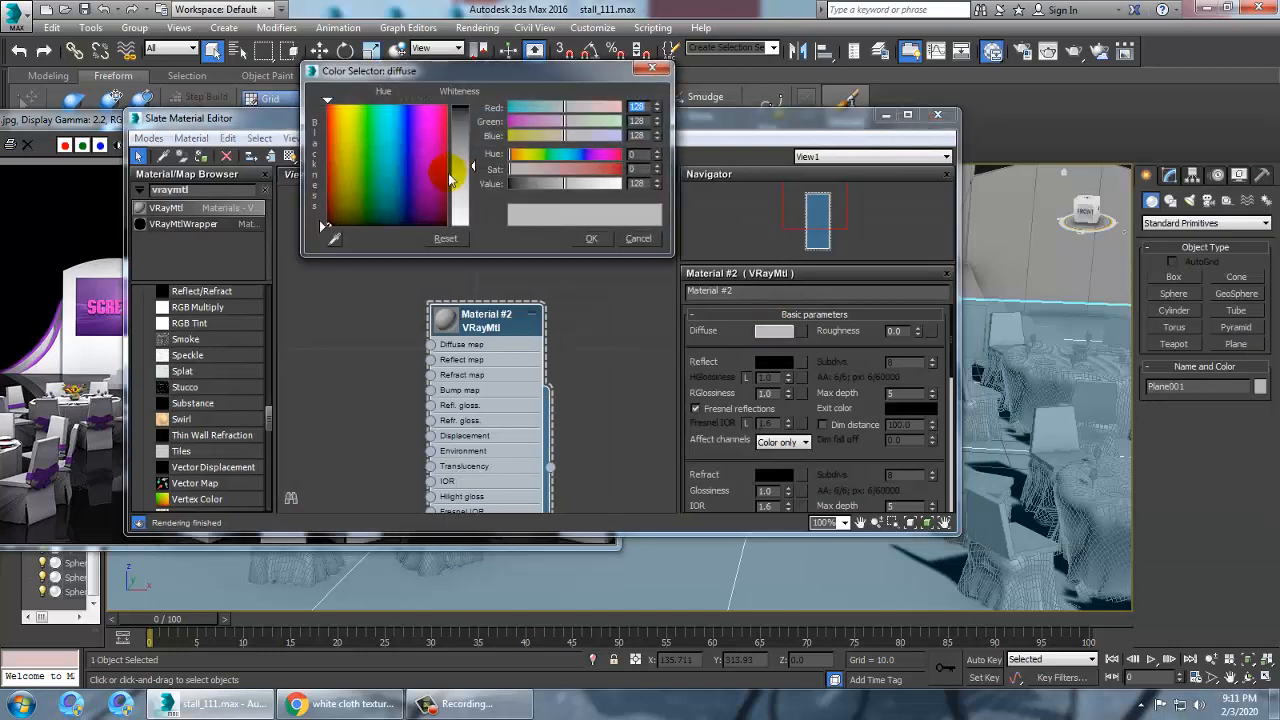
click(319, 220)
drag(510, 184, 511, 184)
click(592, 238)
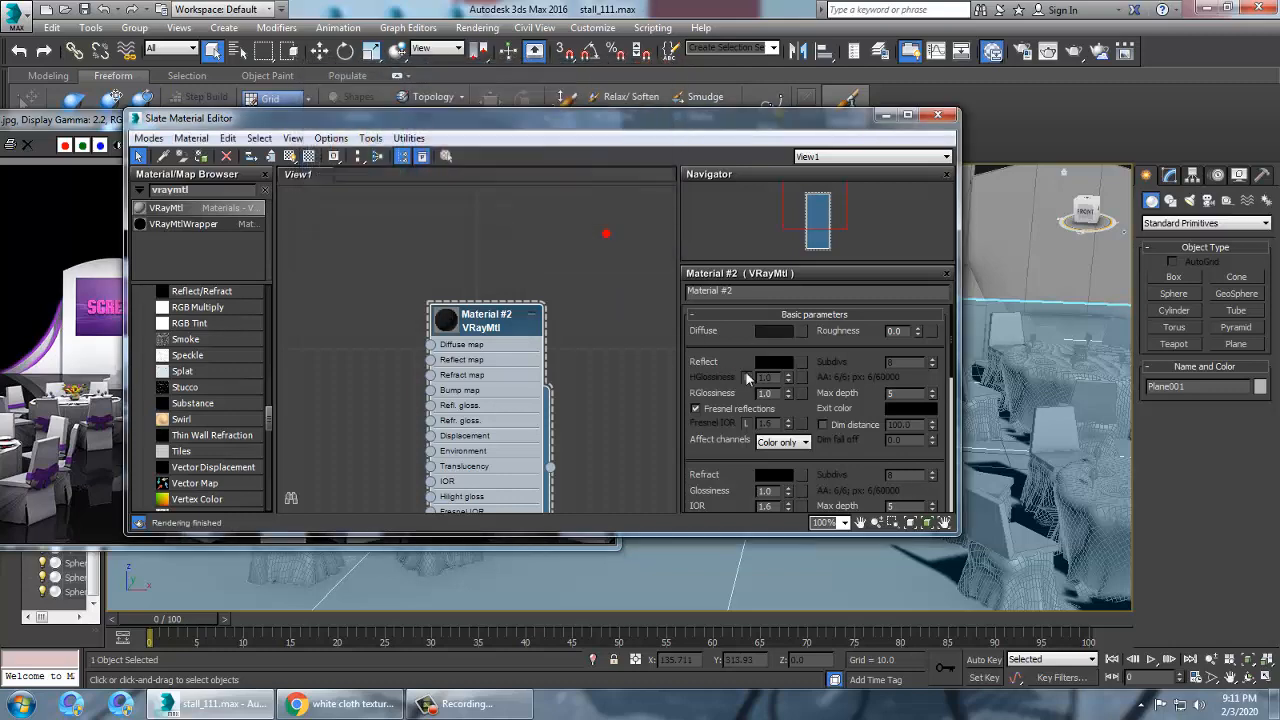
click(774, 362)
drag(474, 120, 480, 185)
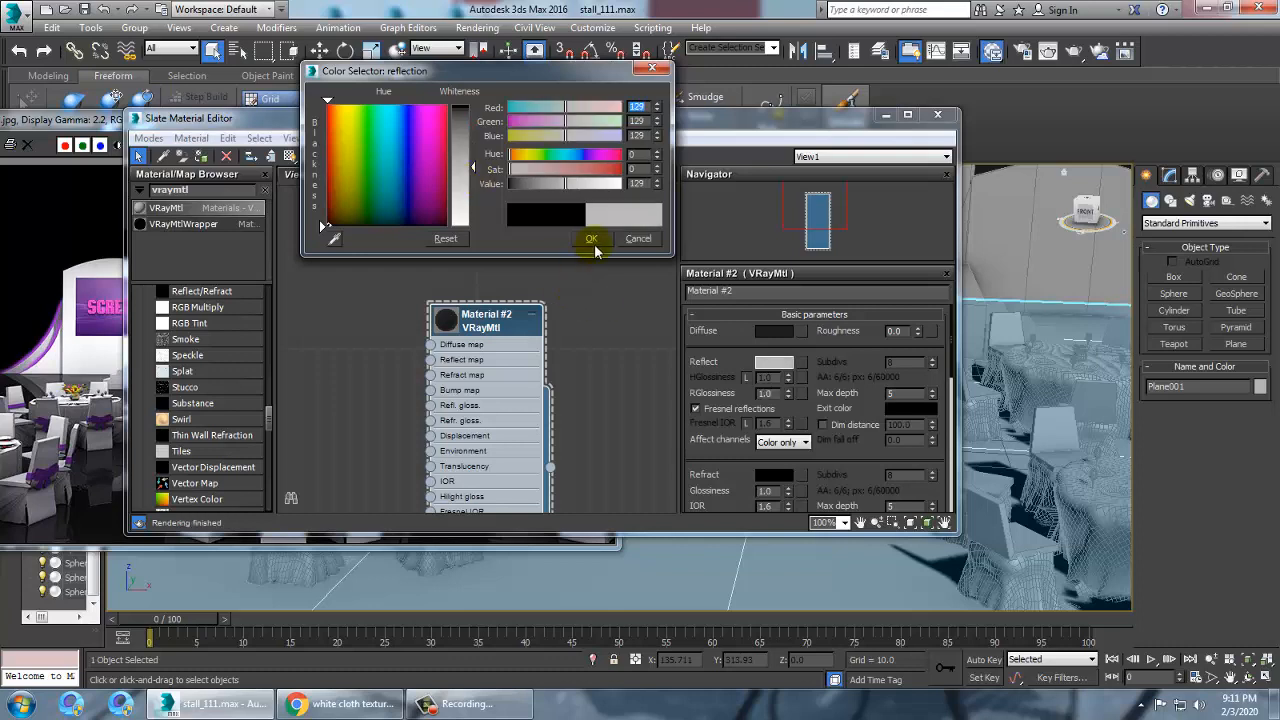
click(592, 238)
Name the material ground and assign it to the selected ground plane
click(487, 326)
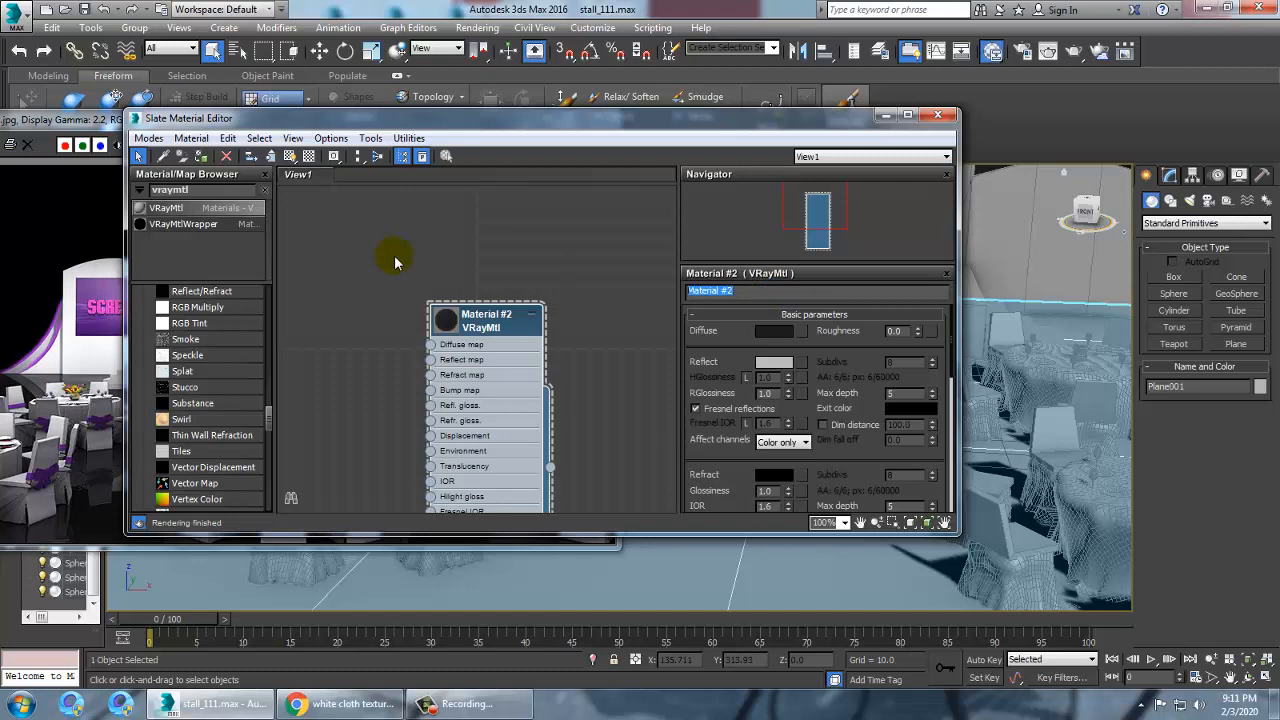
text(ground)
click(201, 157)
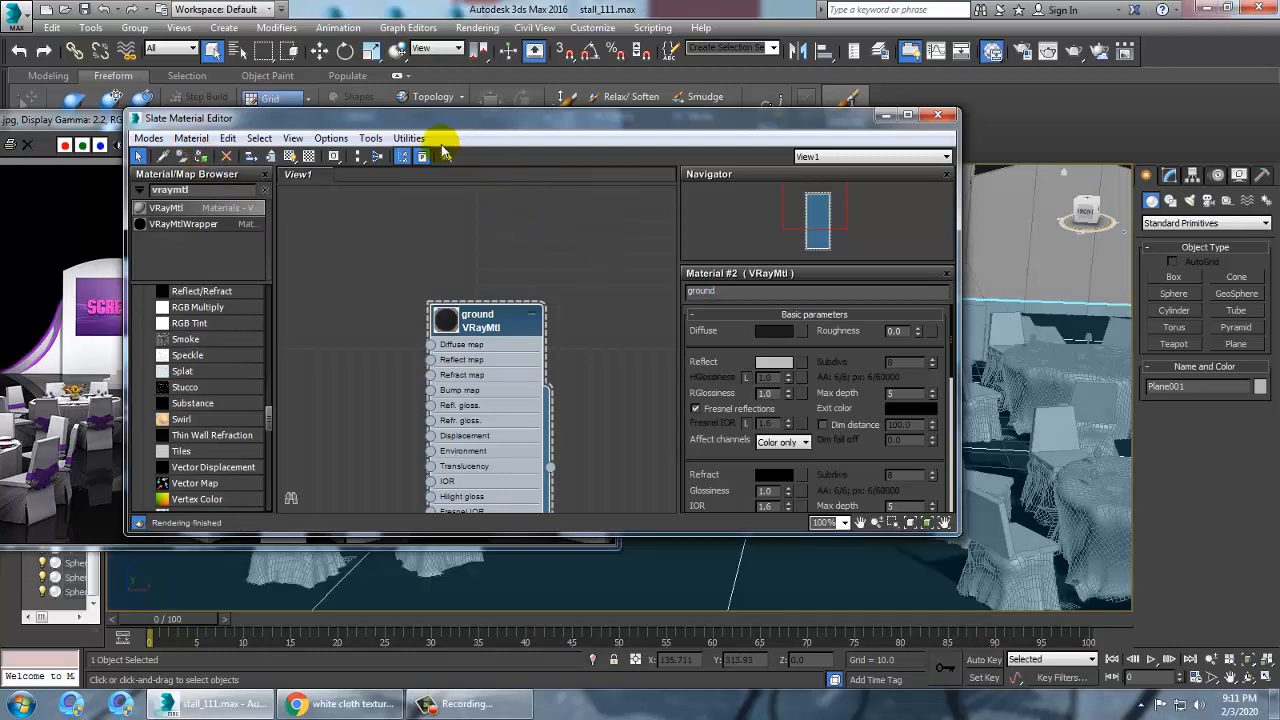
click(288, 156)
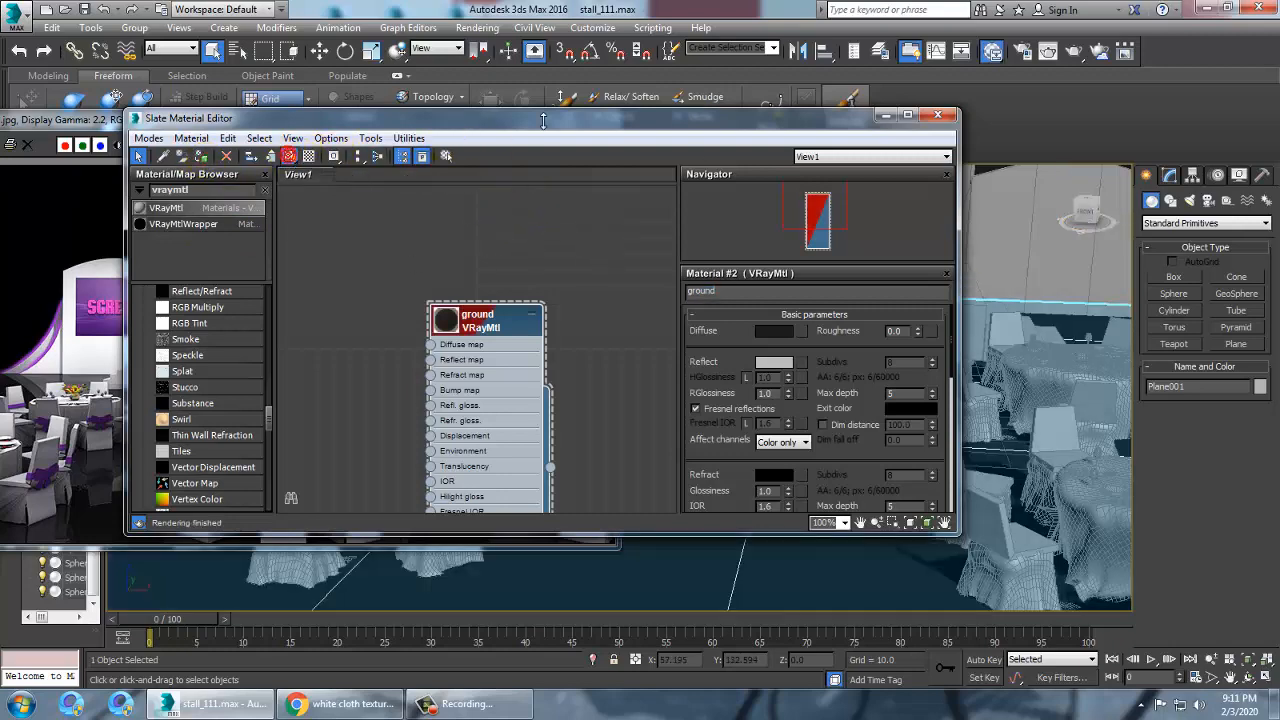
Select the front table's tablecloth and add a second VRayMtl node to edit for it
drag(618, 122, 1196, 245)
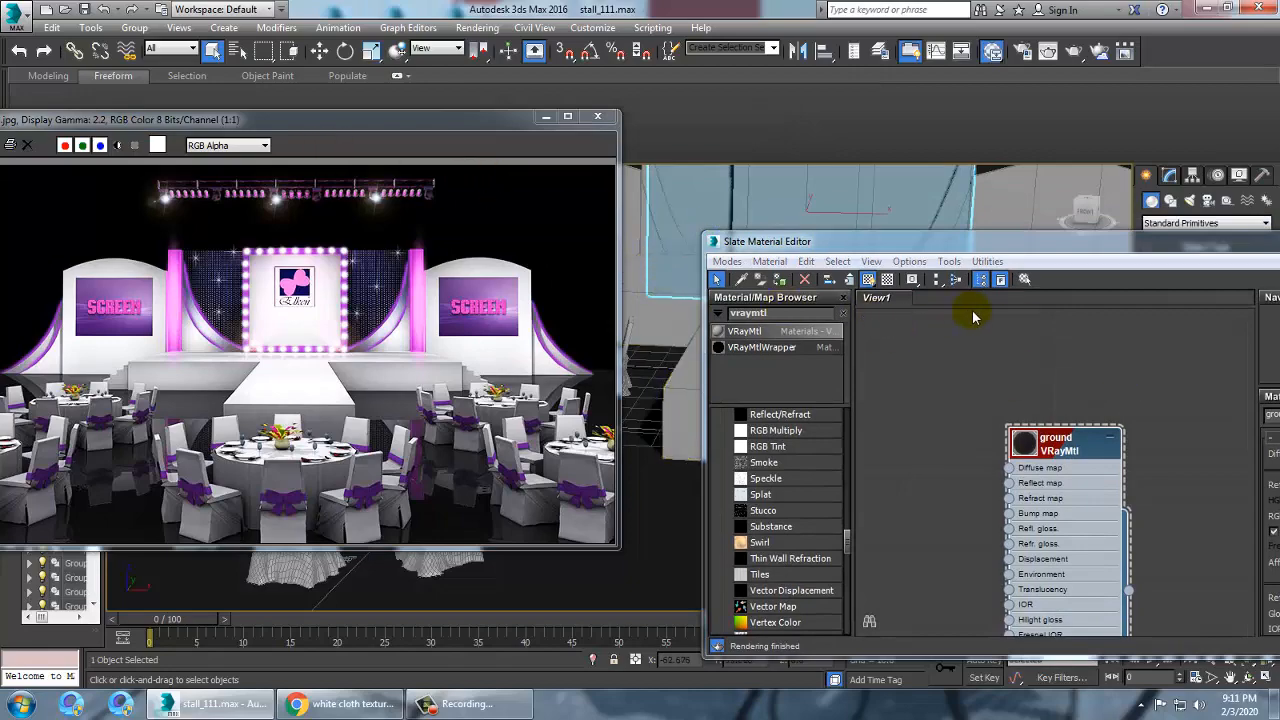
drag(940, 247, 155, 84)
scroll(1012, 478, down, 5)
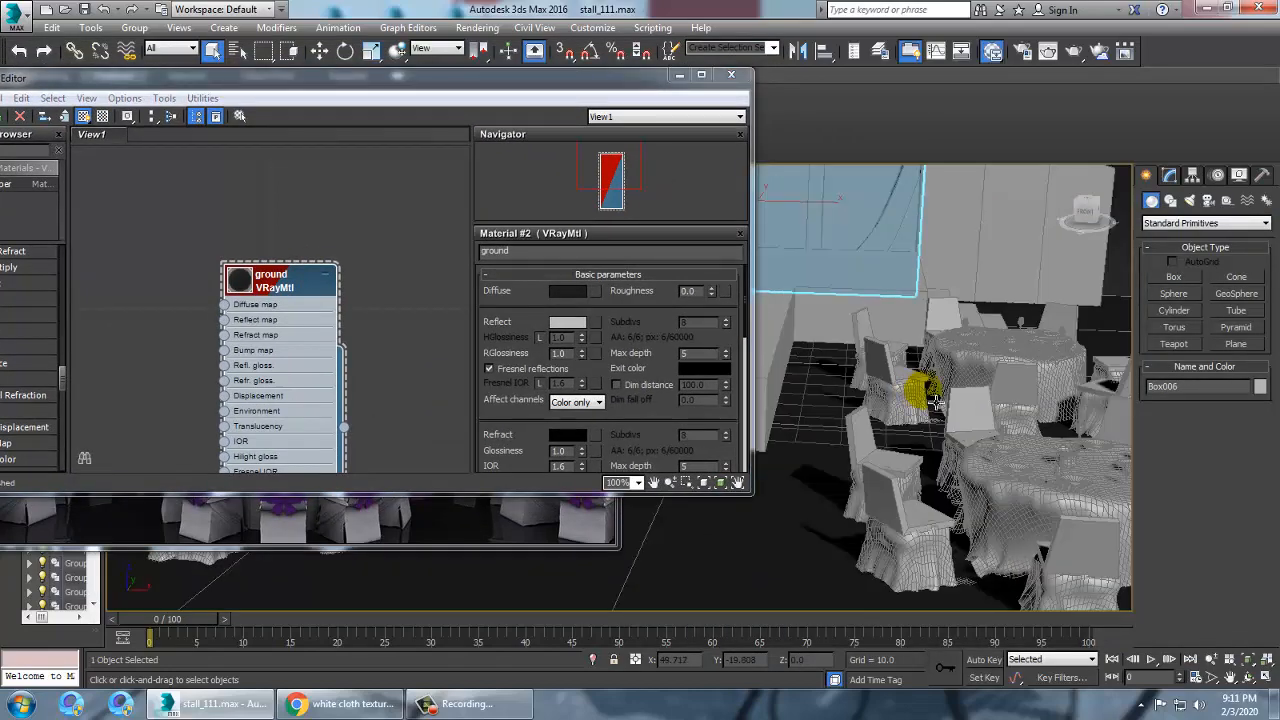
scroll(906, 462, up, 3)
middle_drag(1012, 478, 1042, 444)
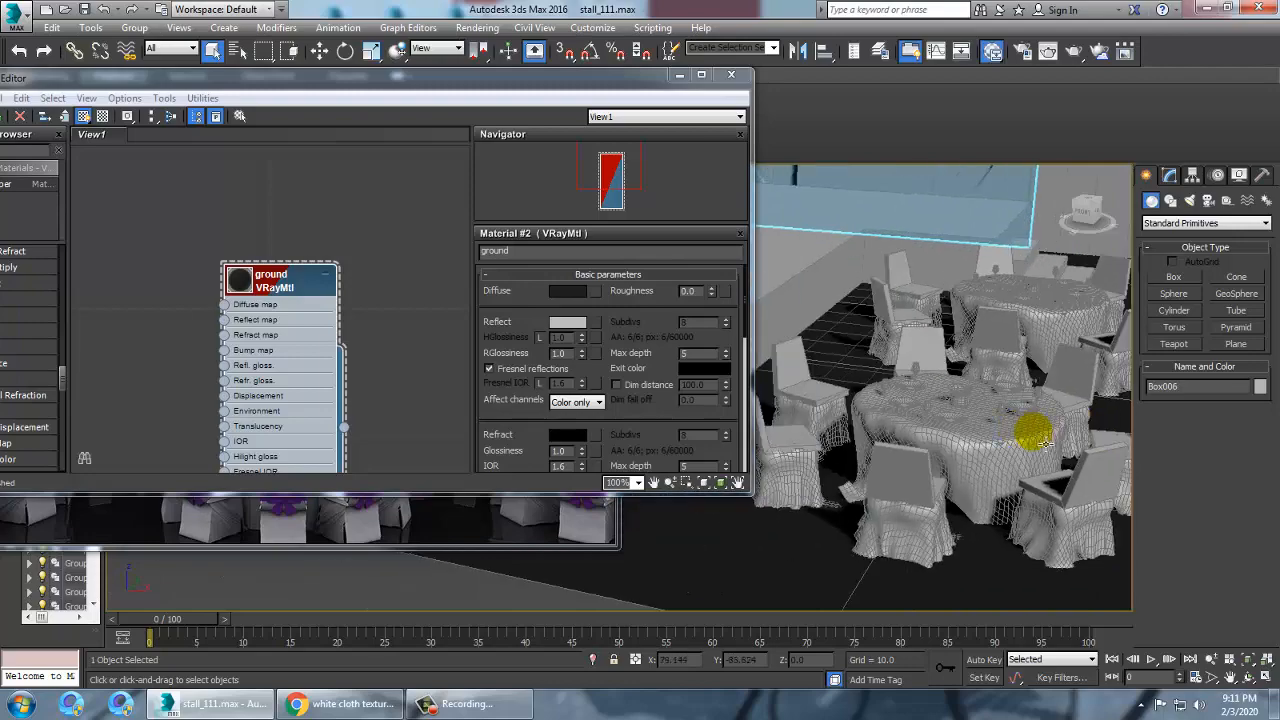
scroll(1000, 441, up, 1)
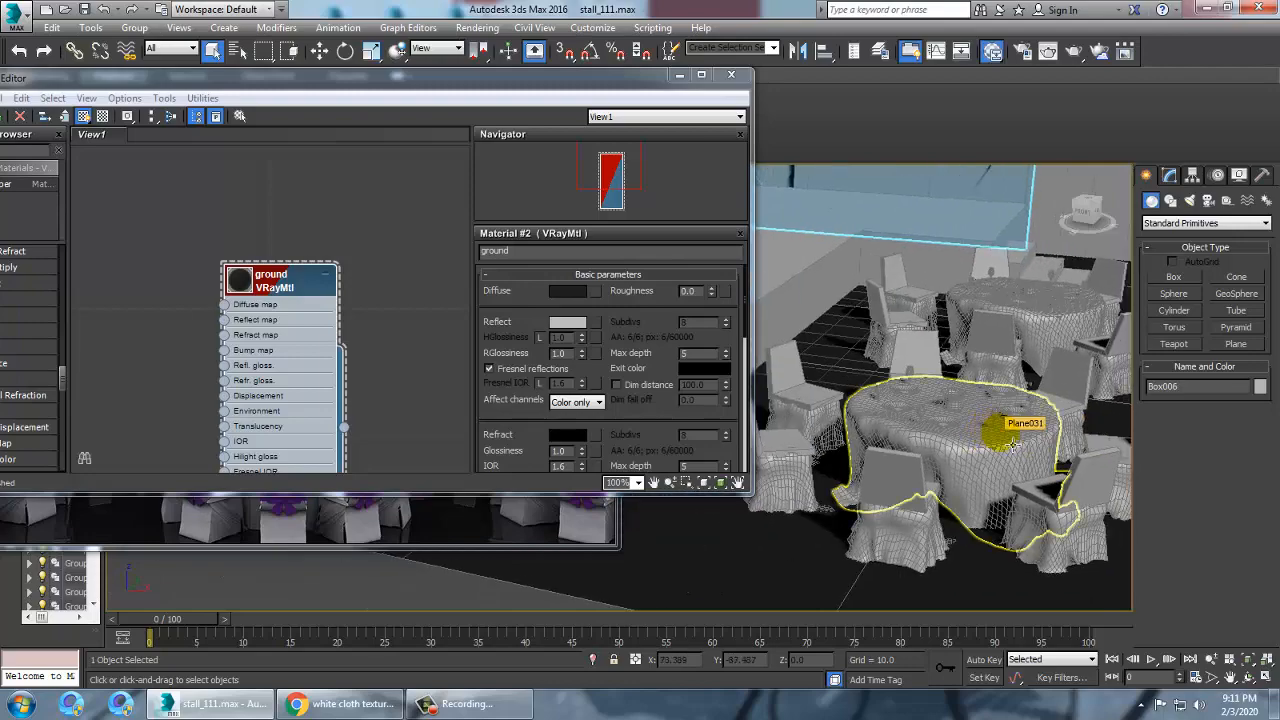
drag(258, 92, 320, 86)
click(975, 460)
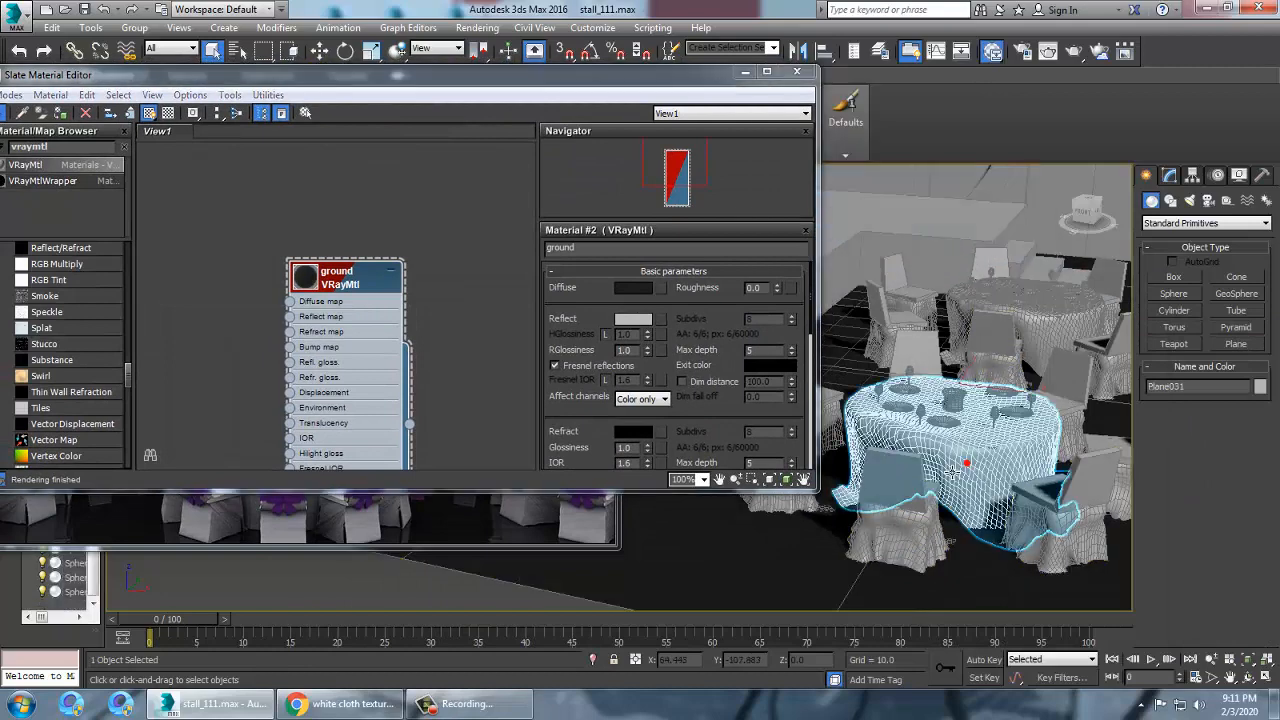
scroll(957, 443, up, 4)
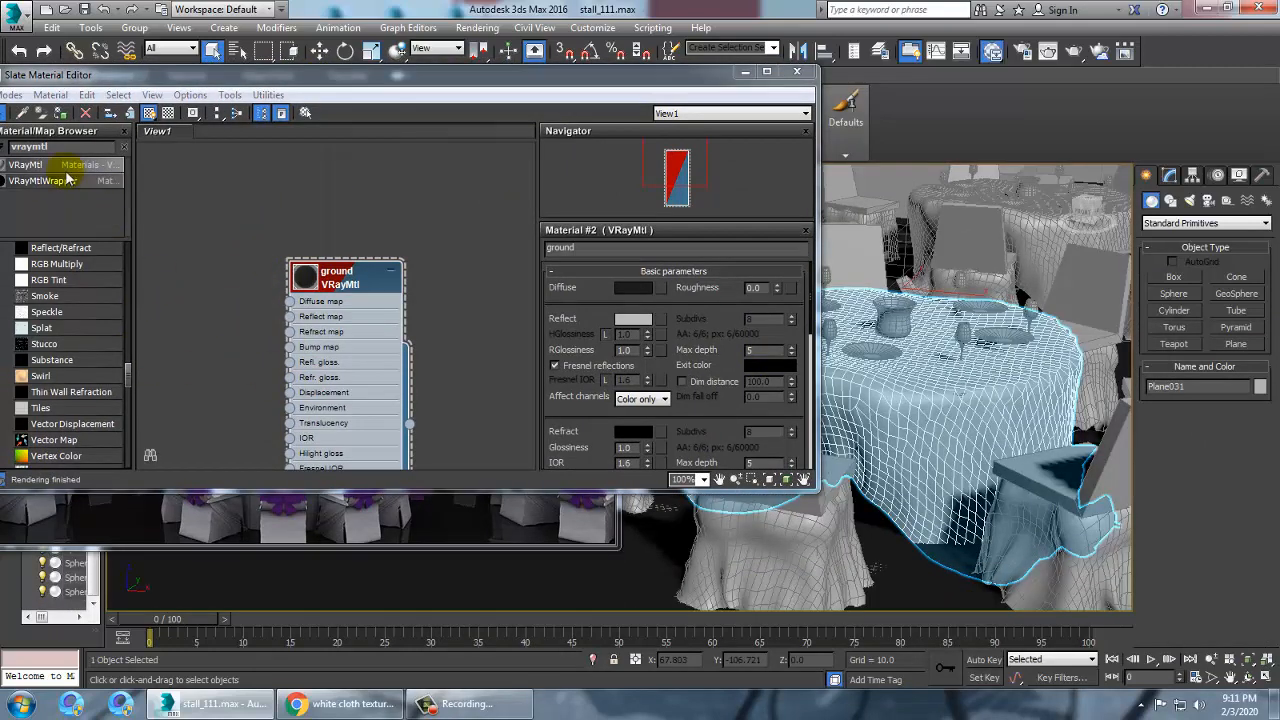
drag(40, 166, 485, 291)
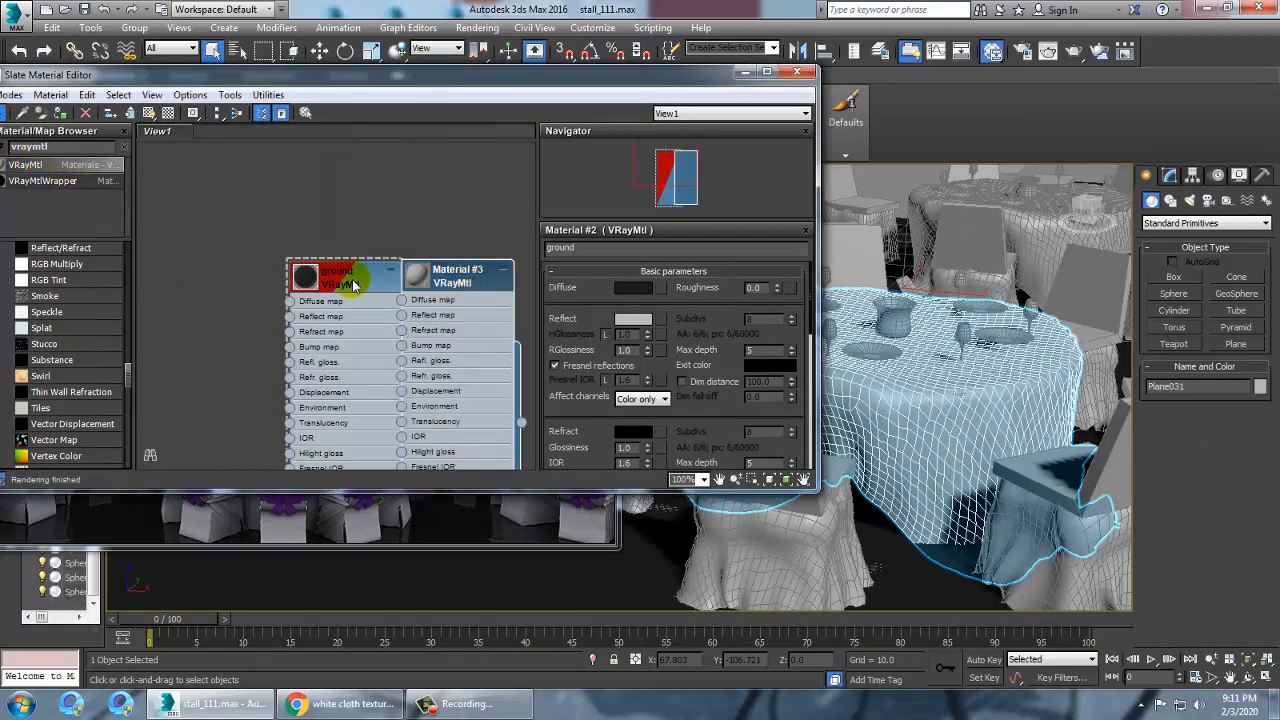
mouse_move(349, 277)
mouse_down()
mouse_move(265, 197)
mouse_move(220, 118)
mouse_up()
double_click(463, 277)
Load the images (1) bitmap from the desktop's new text folder as the tablecloth material's diffuse map
click(654, 289)
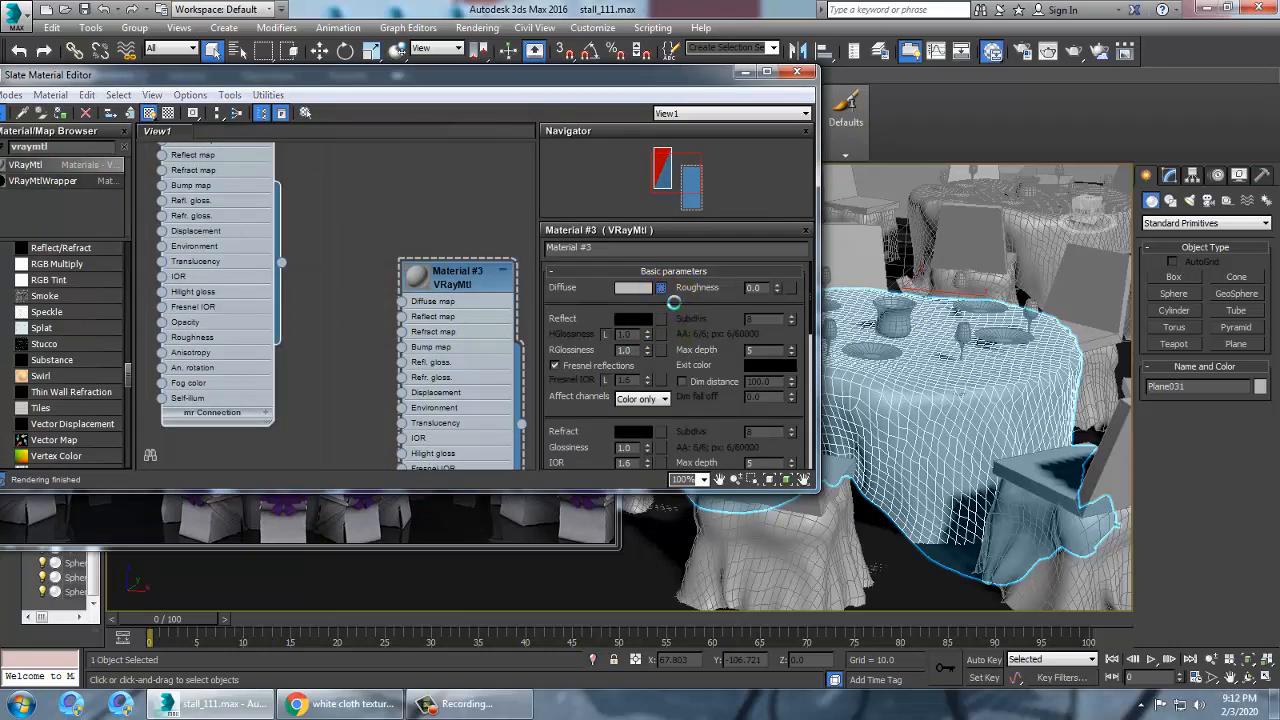
double_click(505, 169)
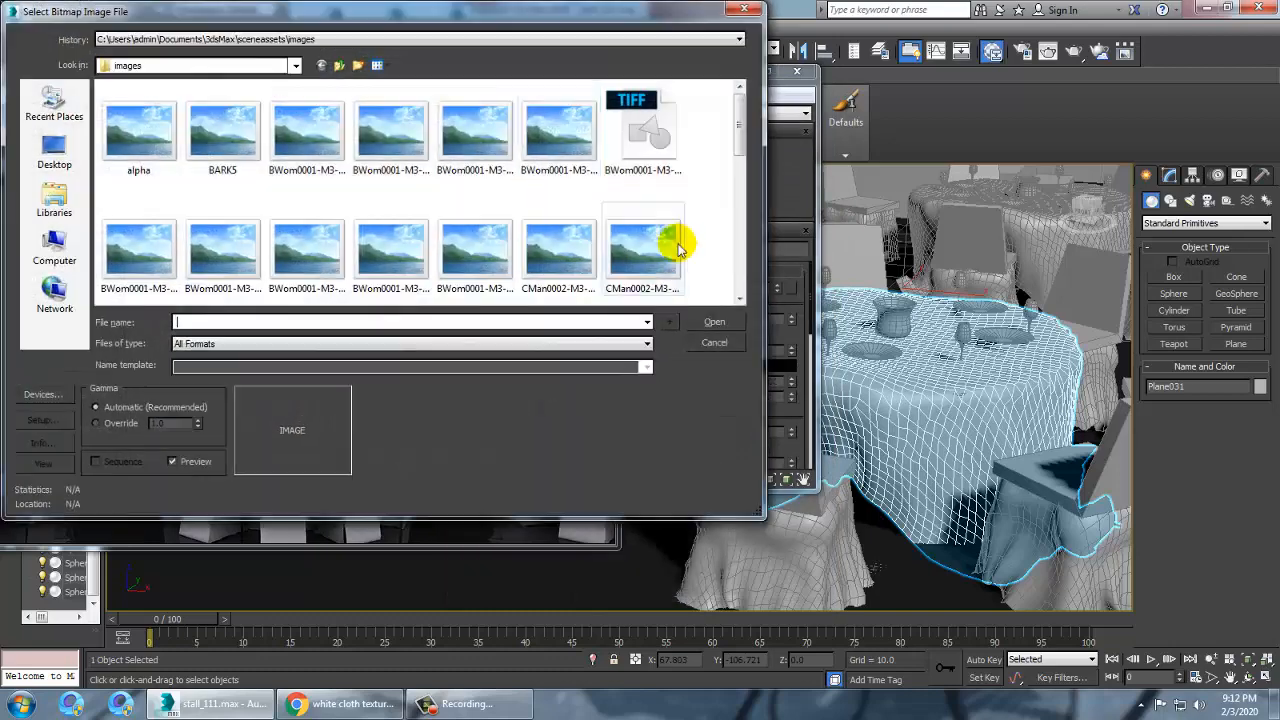
click(38, 156)
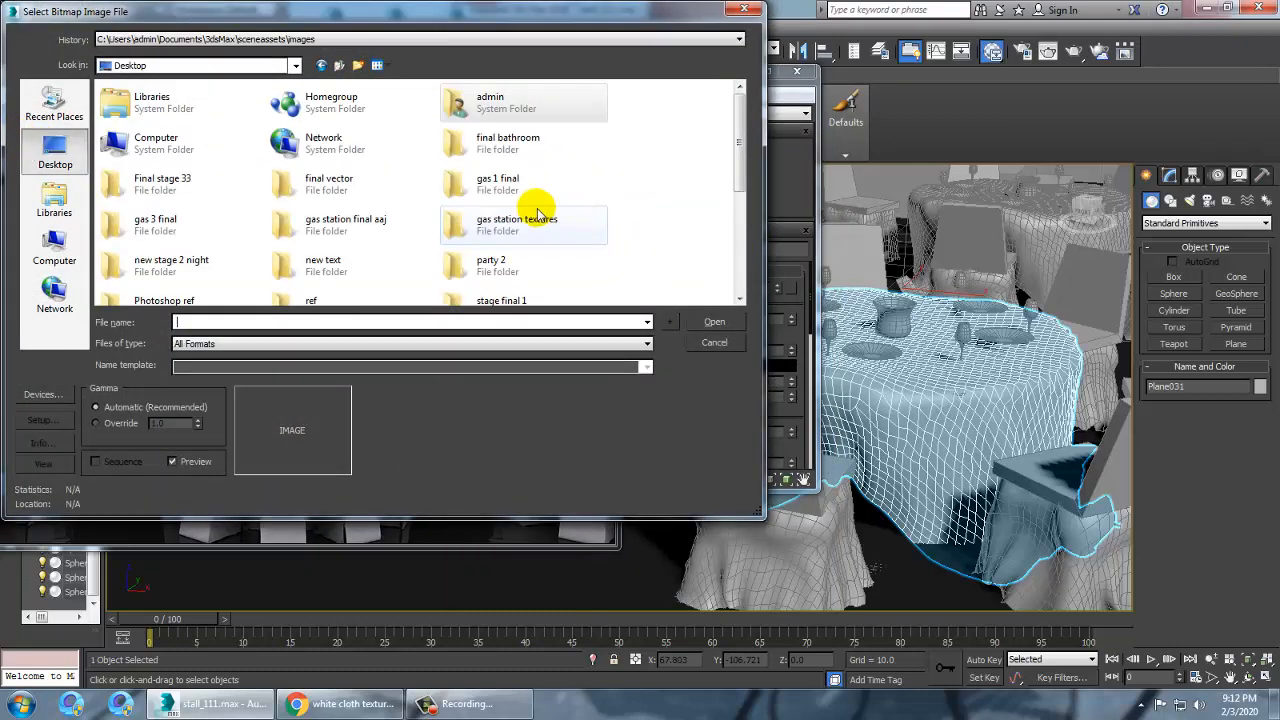
scroll(522, 228, down, 2)
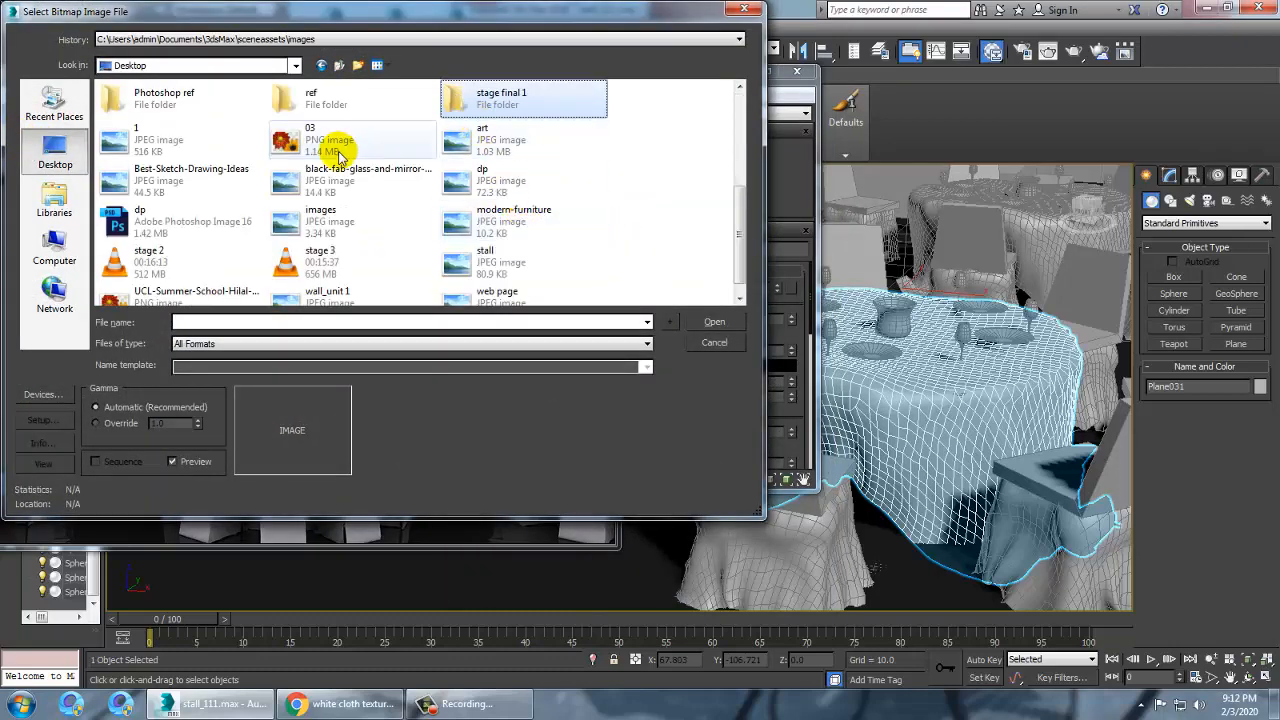
scroll(335, 184, up, 2)
click(366, 232)
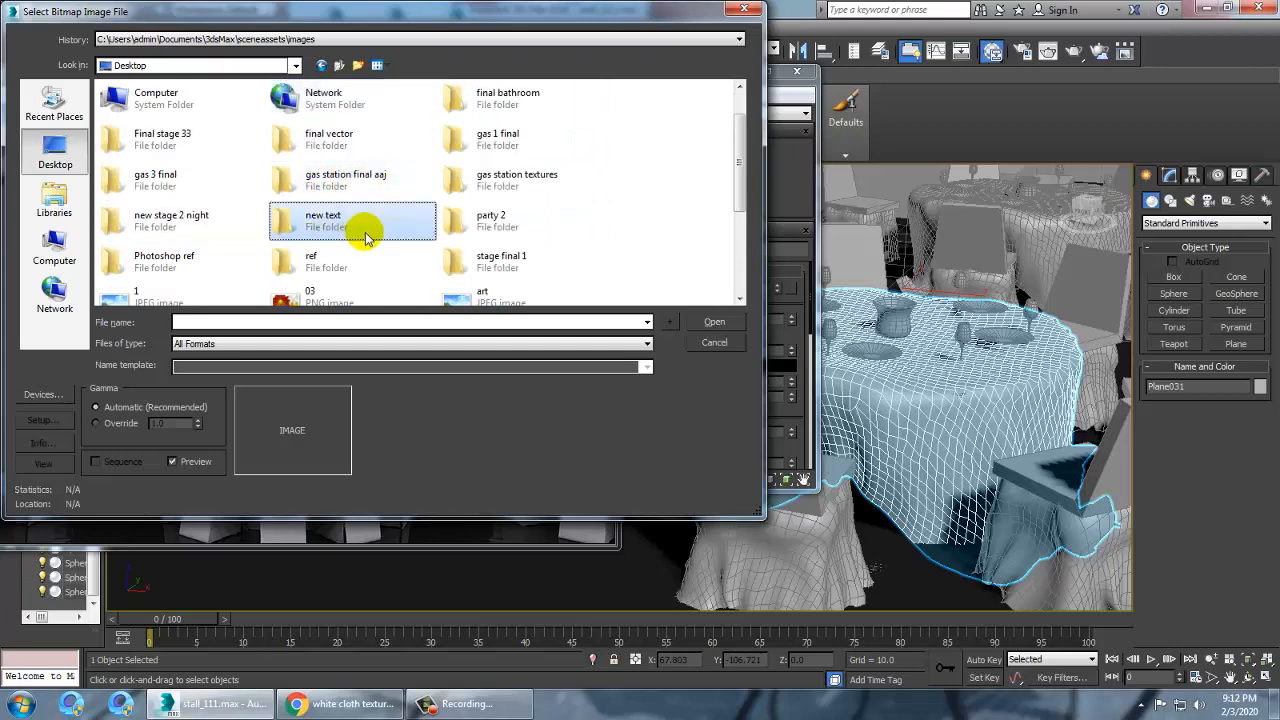
double_click(366, 232)
click(224, 140)
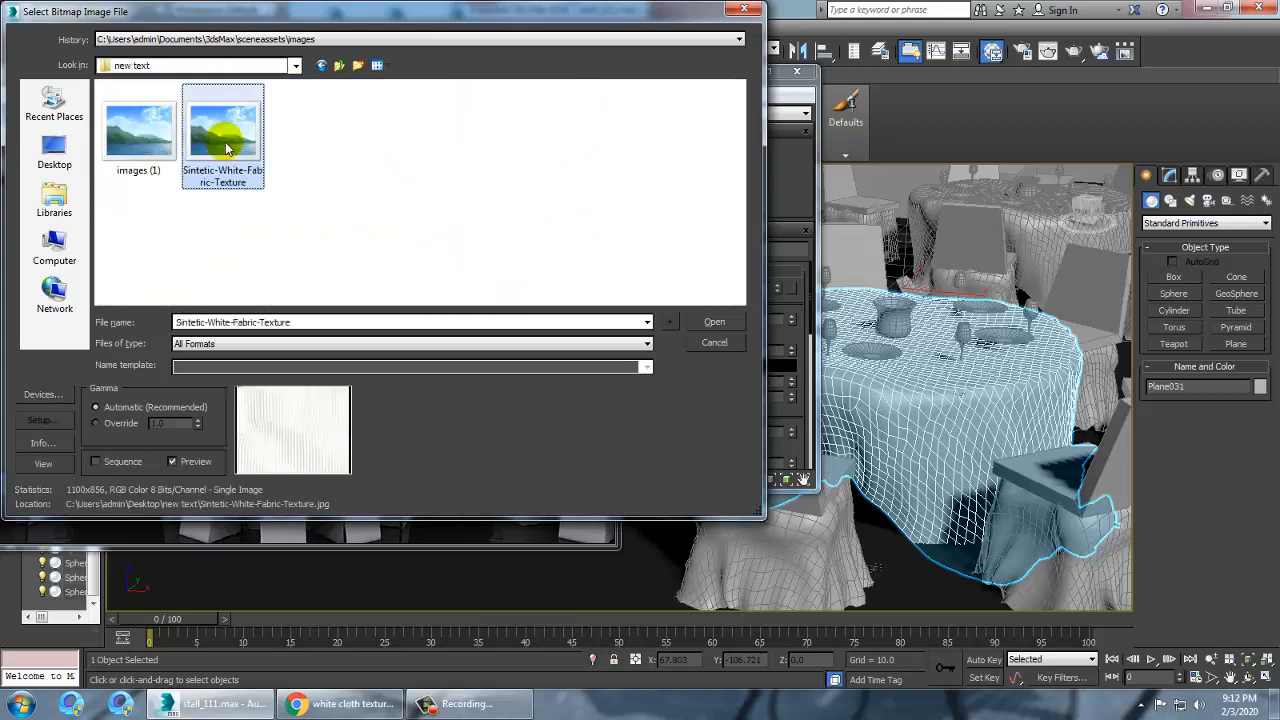
click(139, 130)
double_click(128, 130)
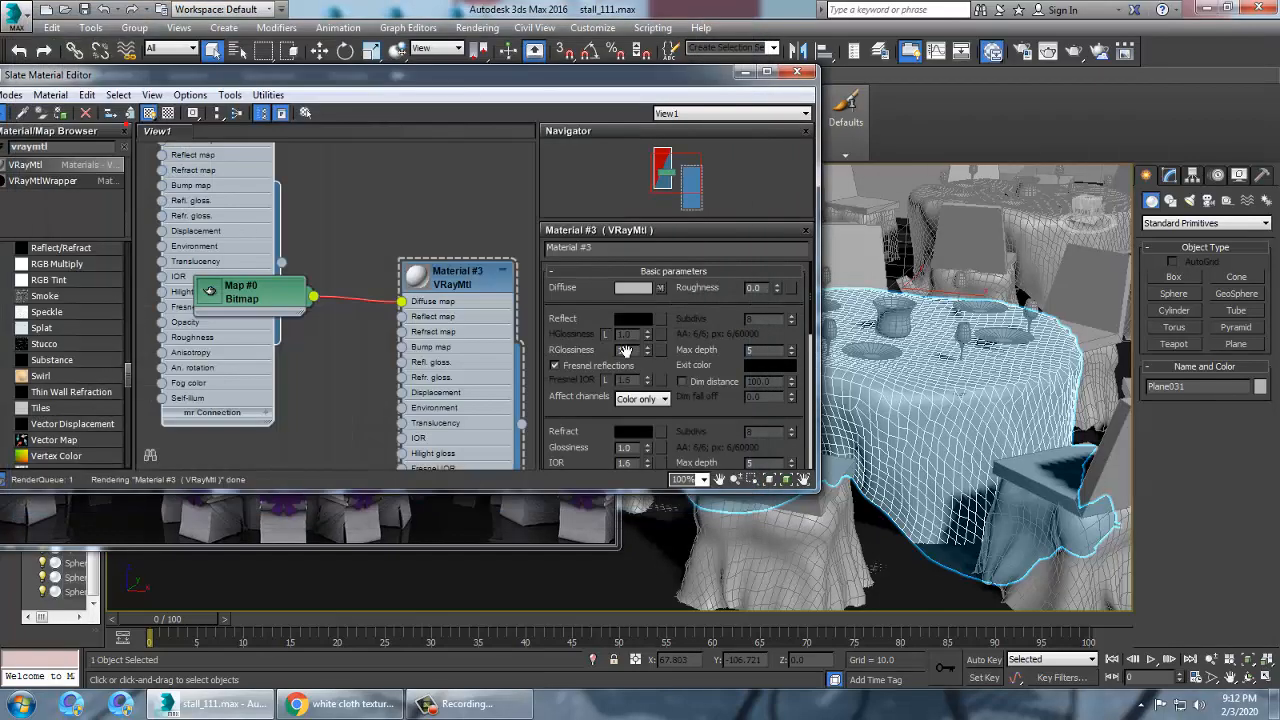
Assign the material to the selected tablecloth and show its texture in the viewport
click(61, 114)
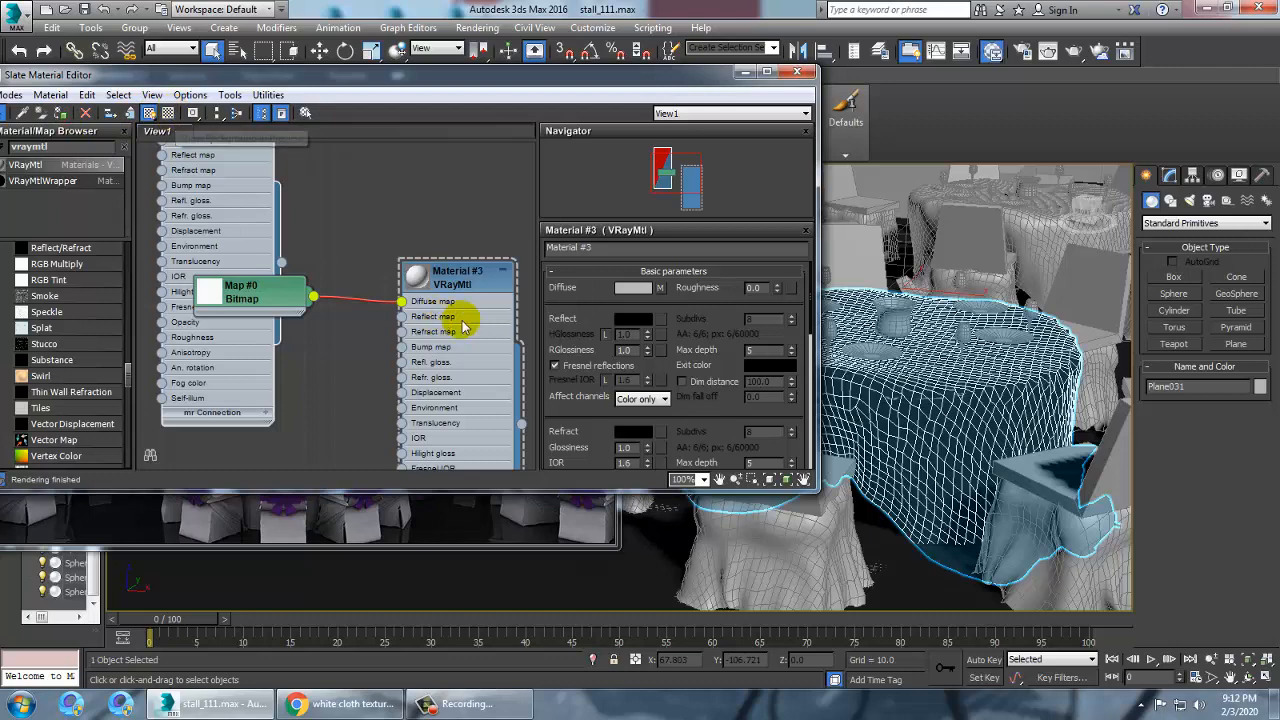
click(465, 285)
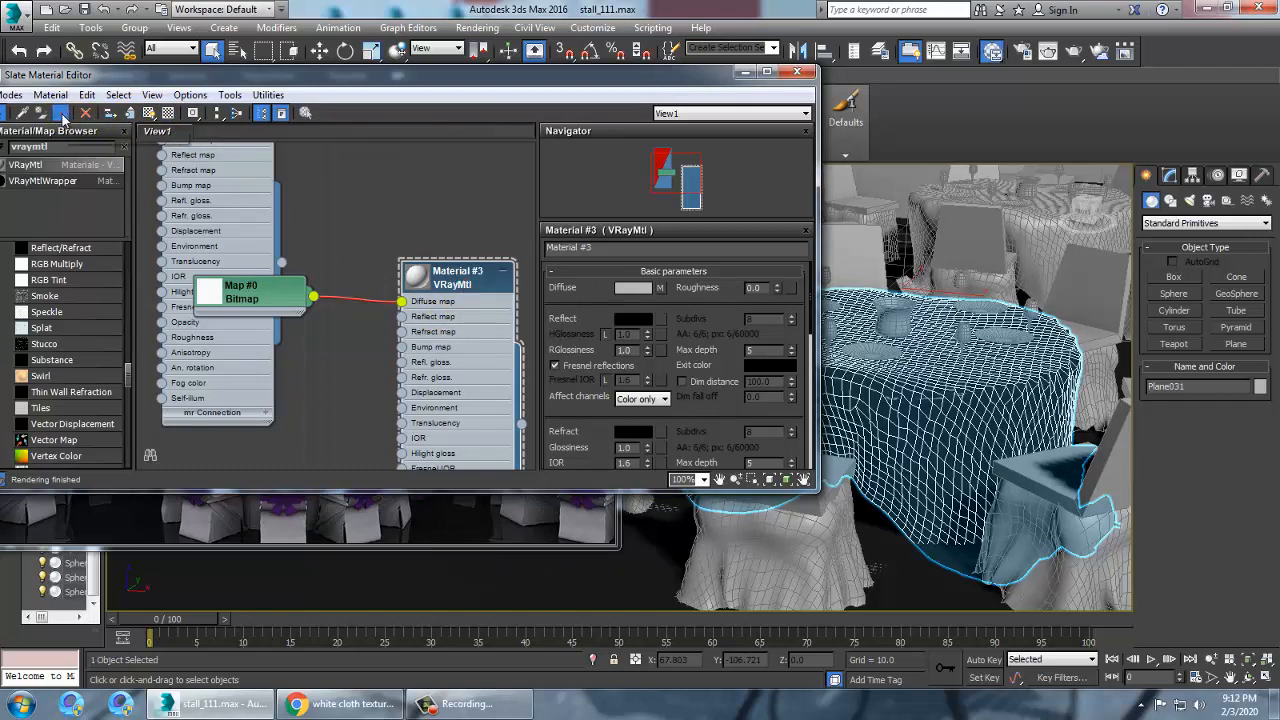
click(148, 113)
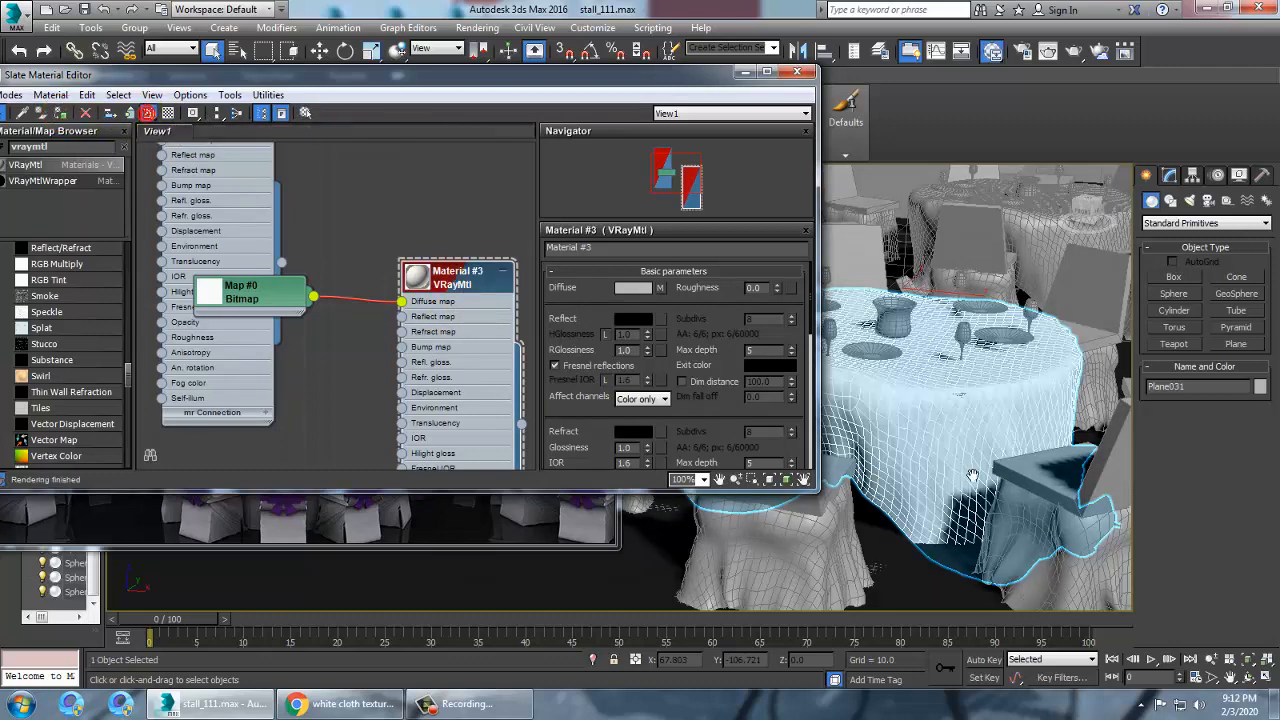
Add a UVW Map modifier to the tablecloth and set its mapping to Box
click(745, 73)
scroll(830, 385, up, 6)
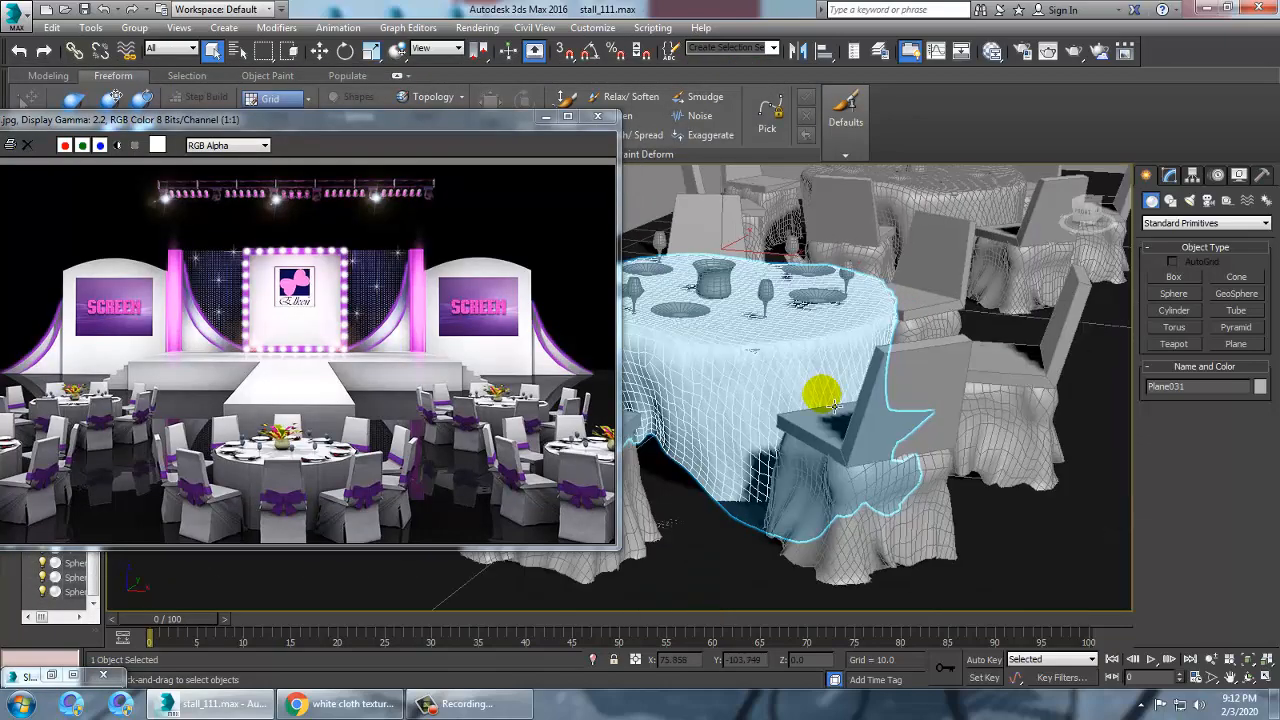
scroll(845, 378, down, 2)
scroll(845, 378, down, 4)
scroll(841, 373, up, 4)
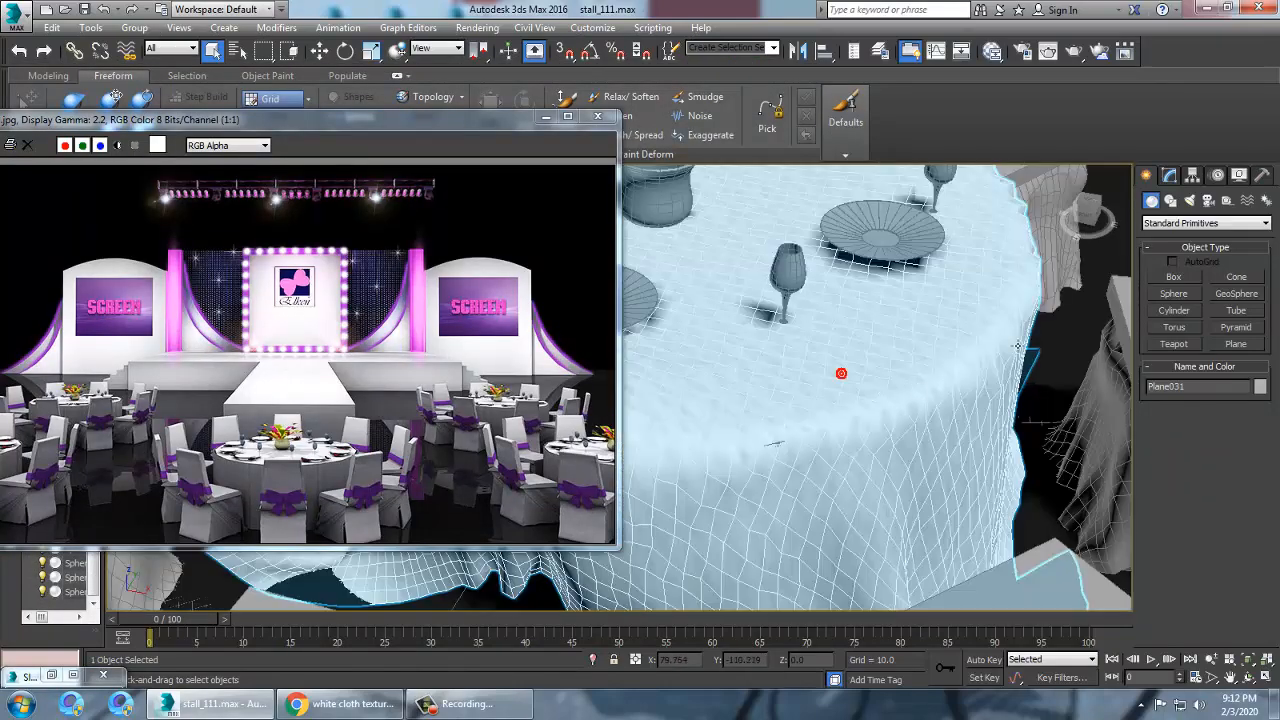
click(1170, 178)
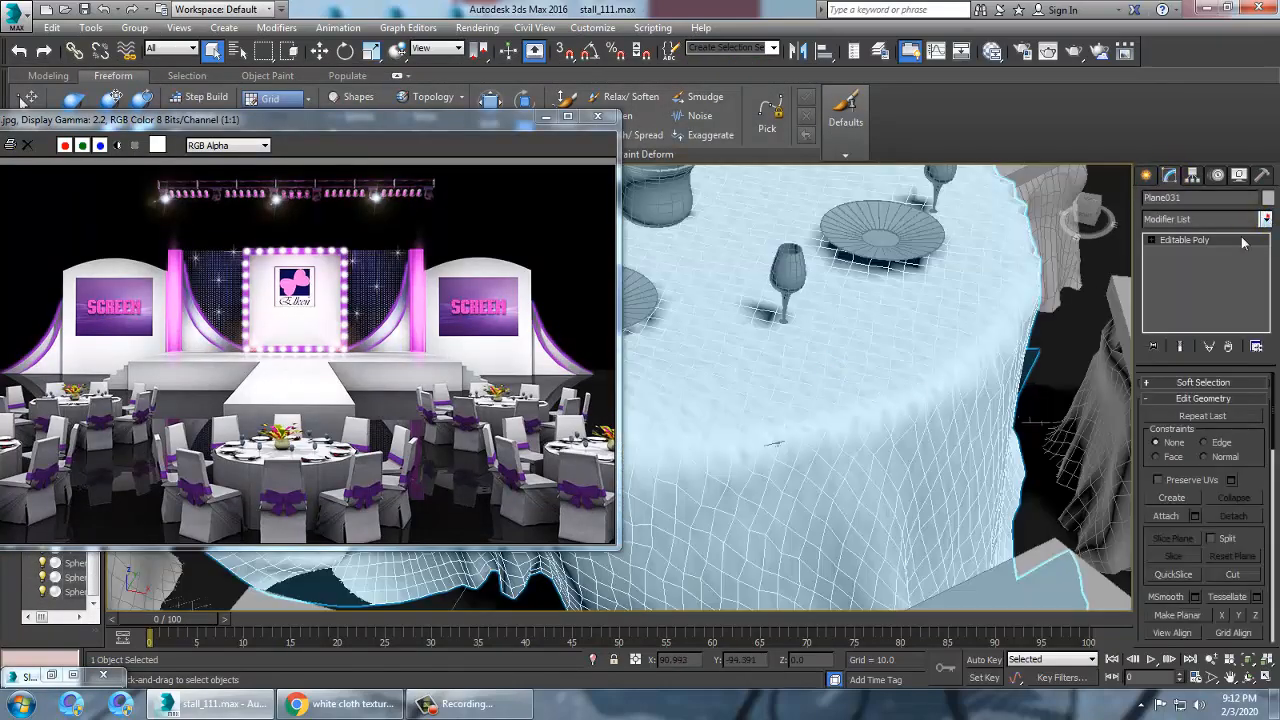
click(1230, 219)
key(u)
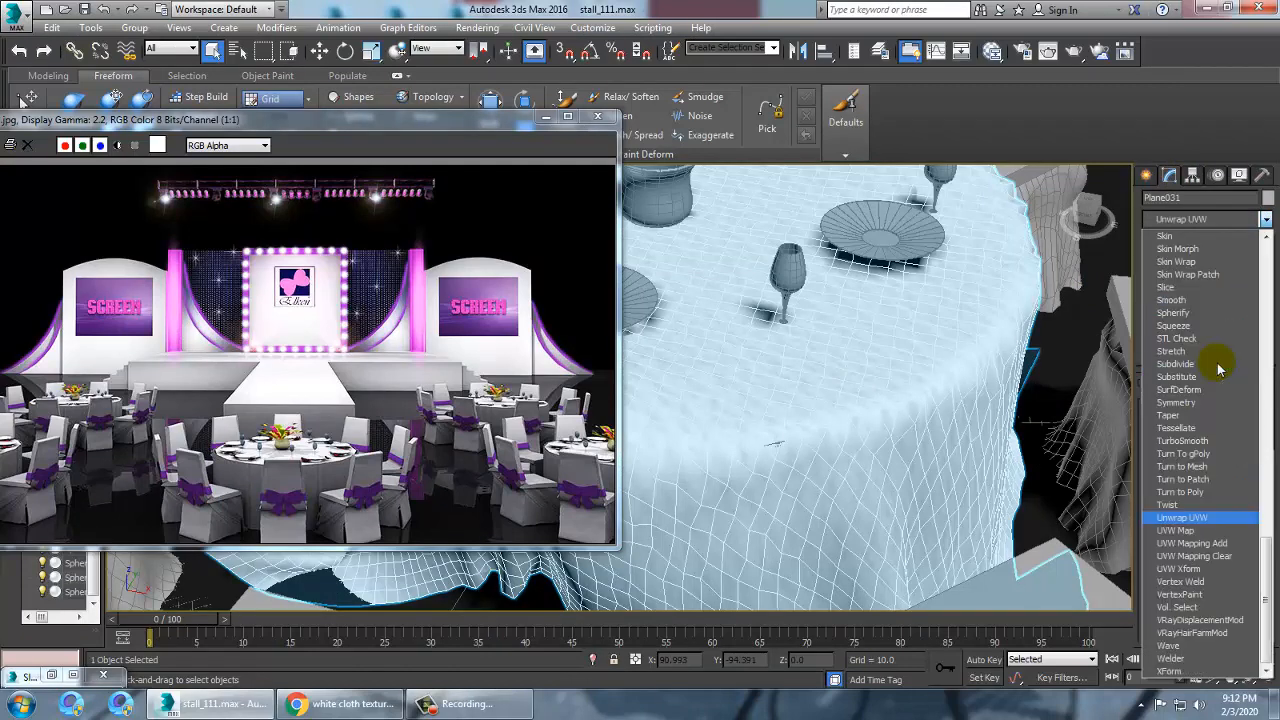
click(1208, 530)
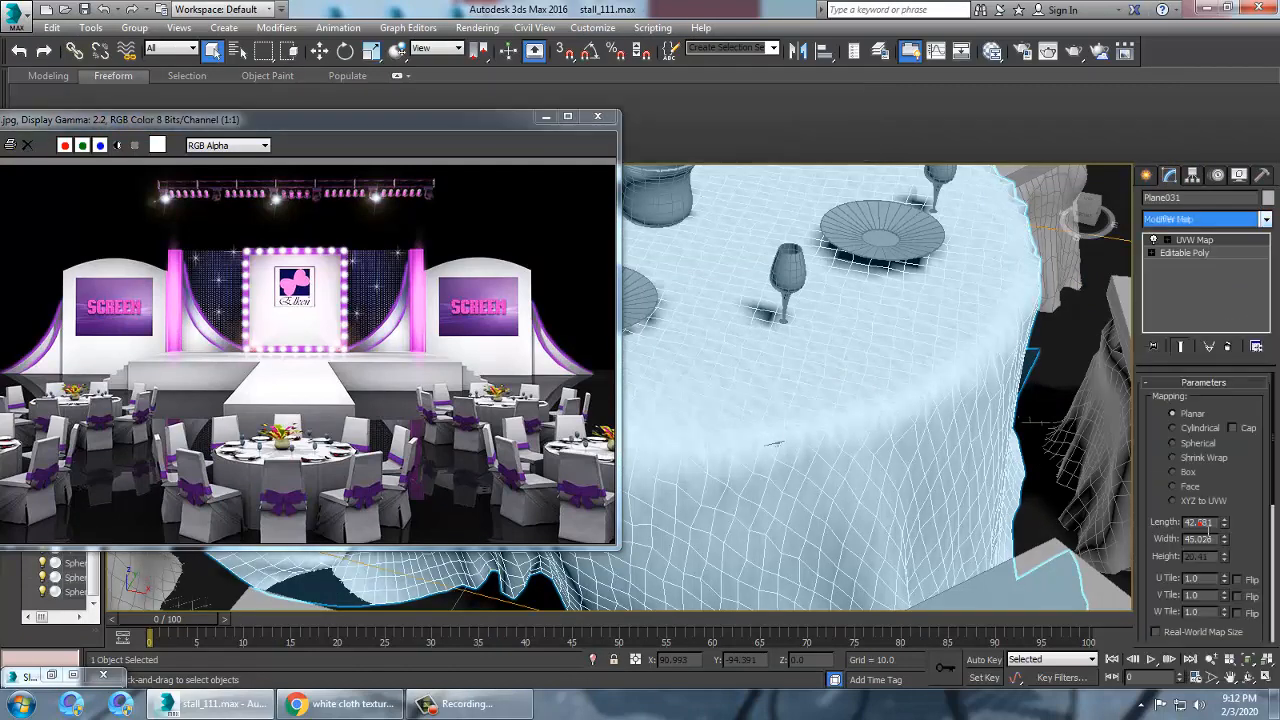
click(1192, 475)
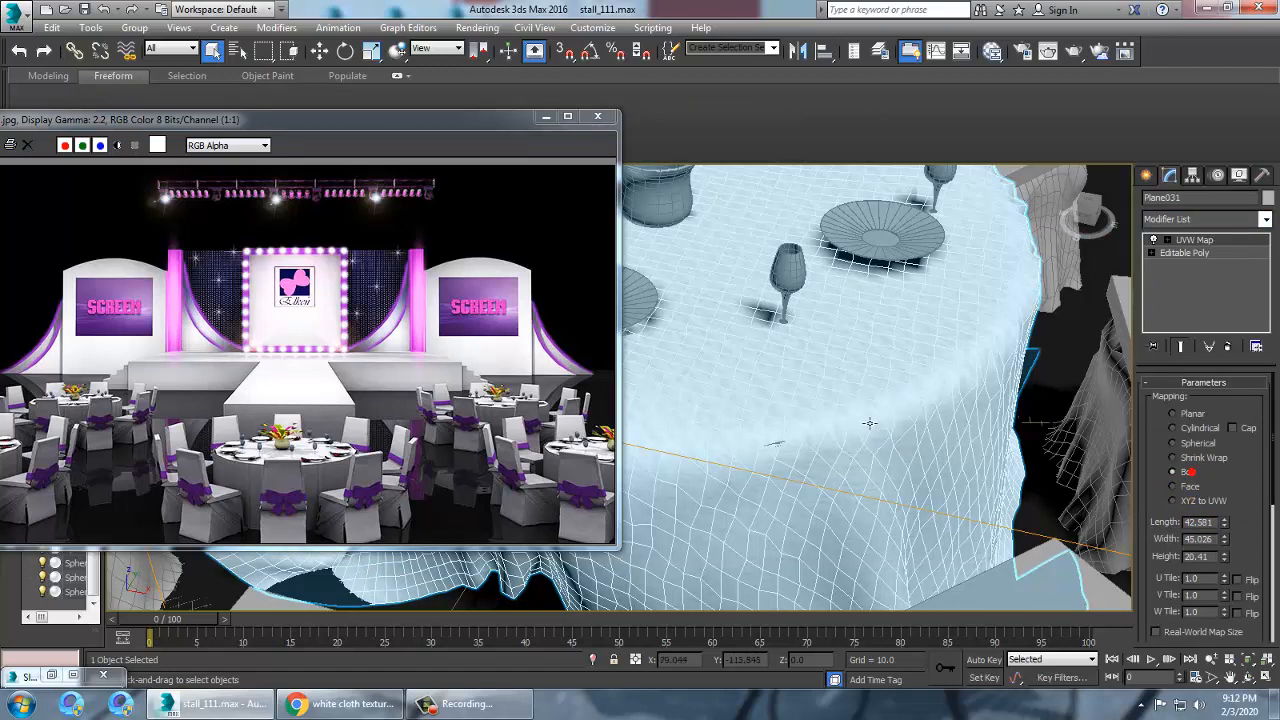
scroll(870, 423, down, 5)
Set the diffuse bitmap's U and V tiling to 6
key(m)
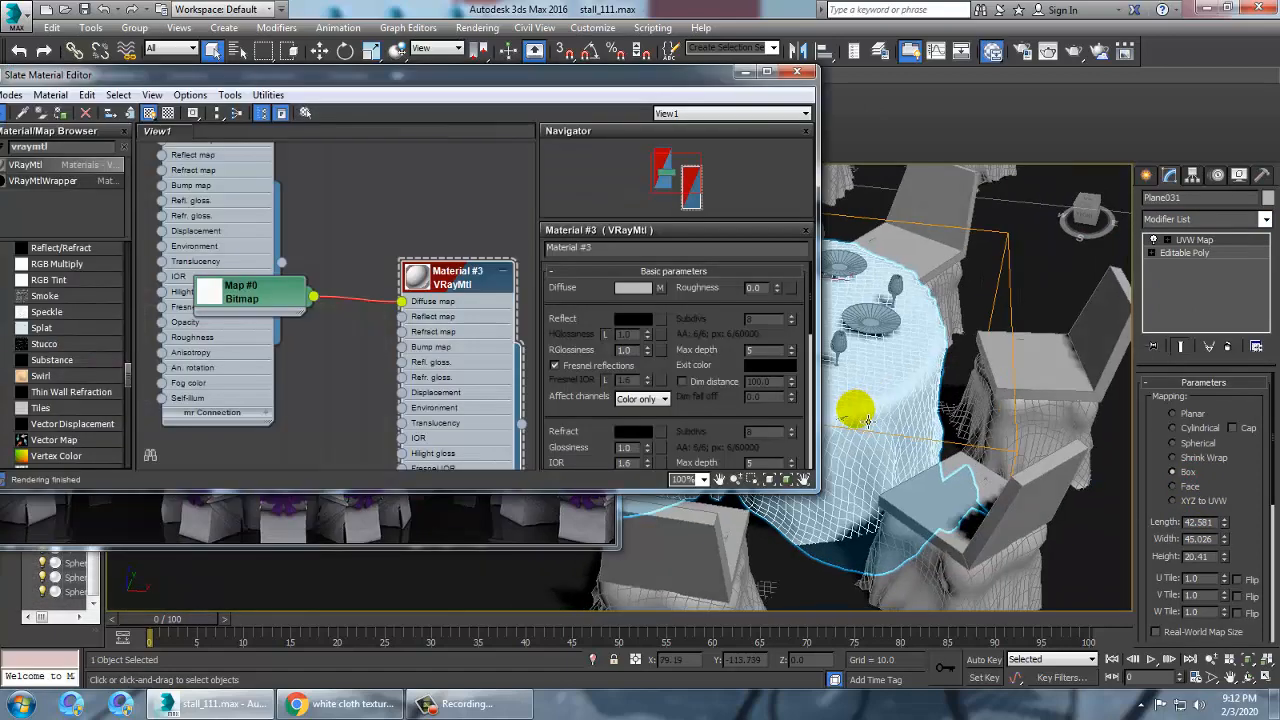
click(661, 289)
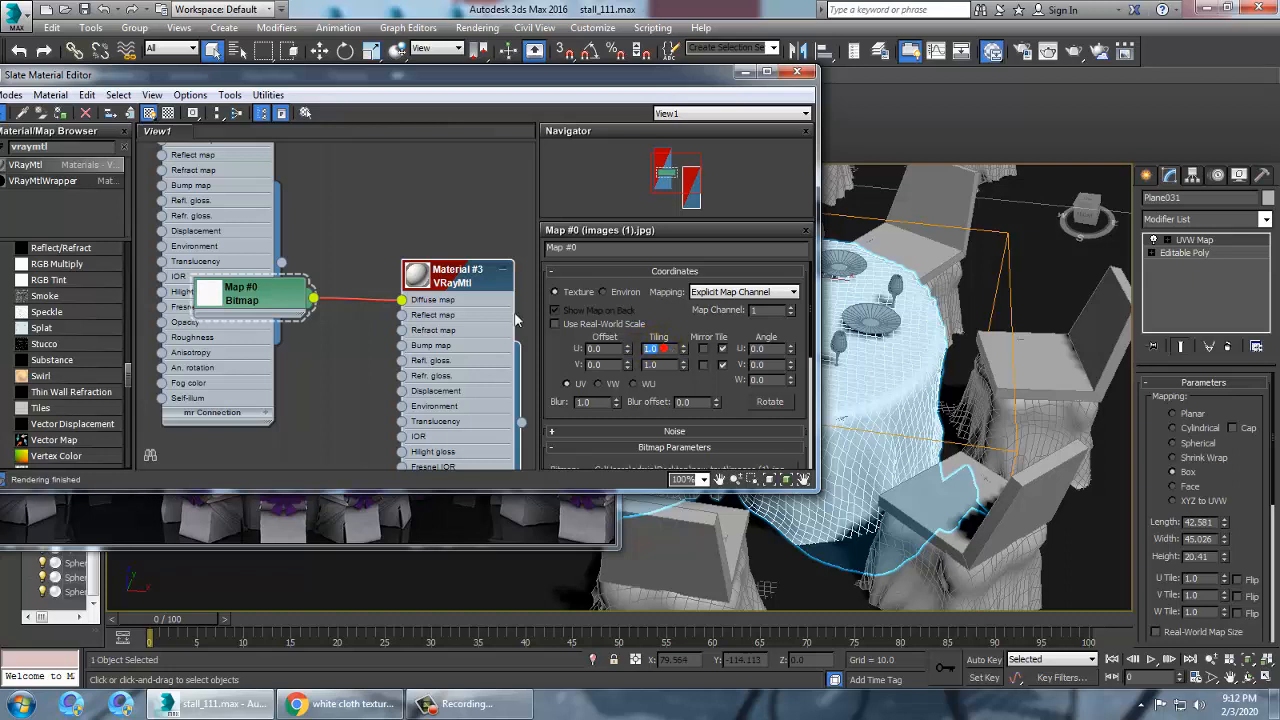
key(Tab)
text(4)
key(Return)
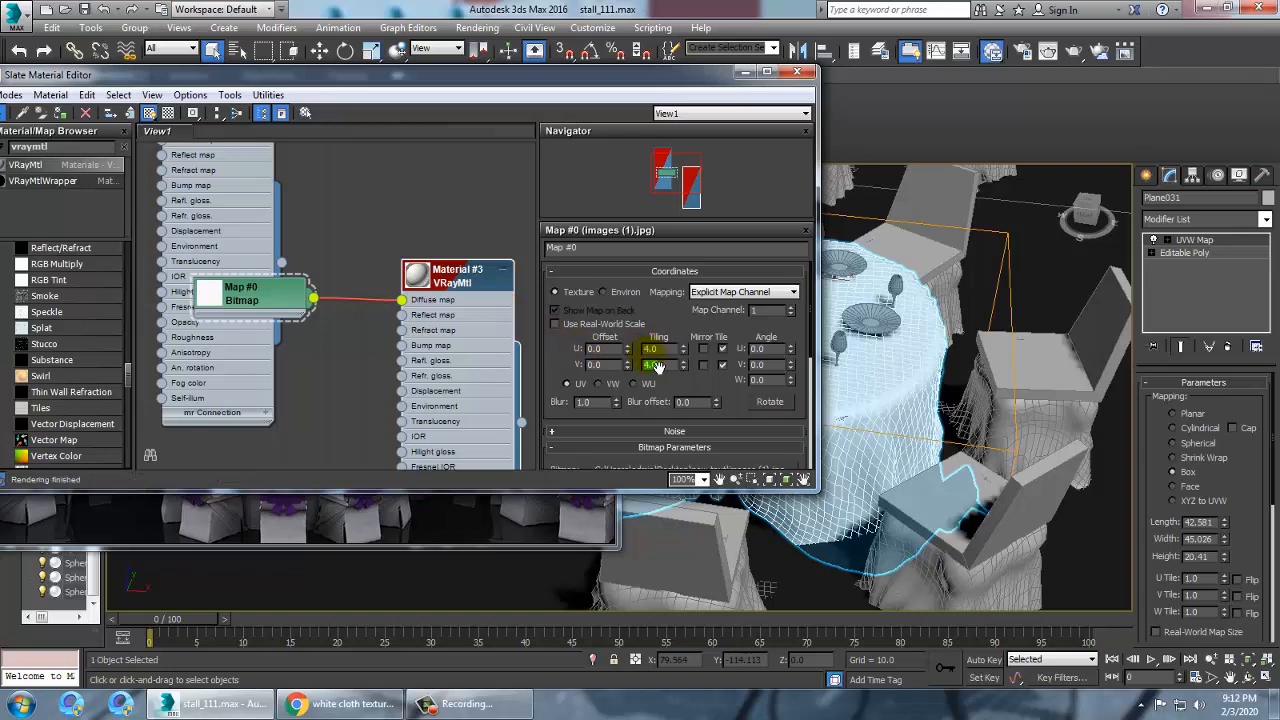
text(6)
key(Return)
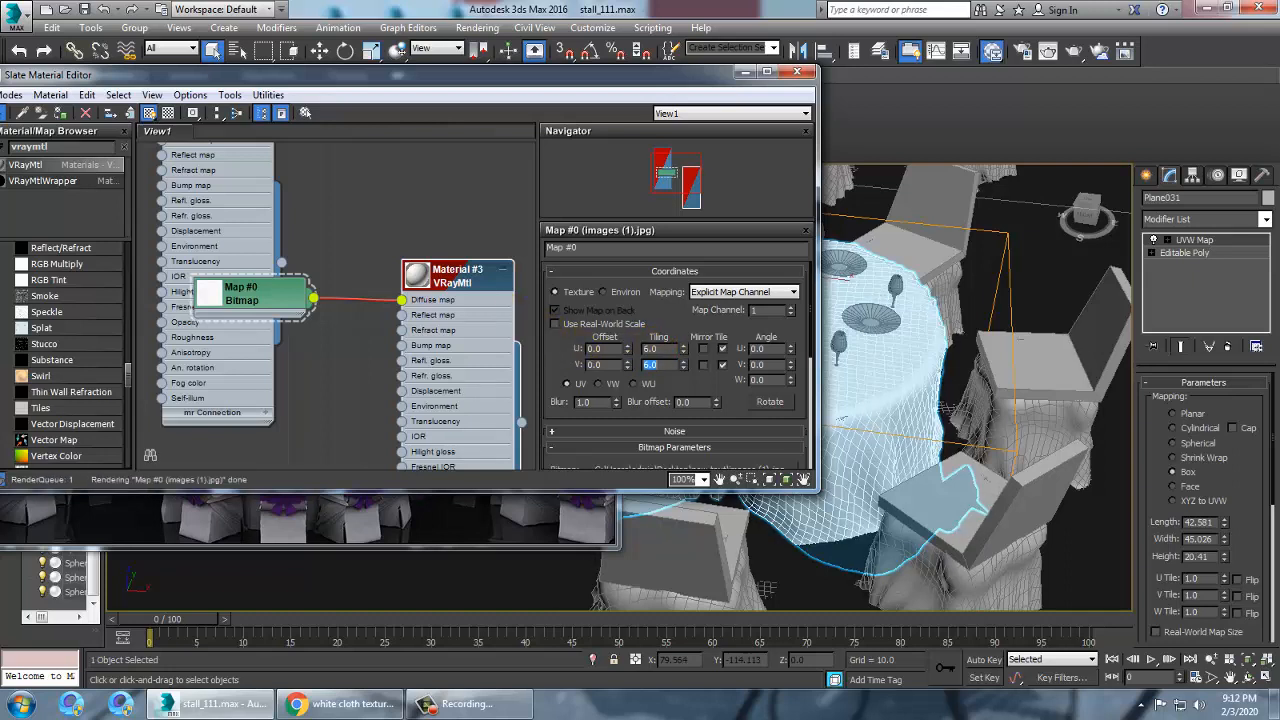
Inspect the tiled cloth texture on the tablecloth up close in the viewport
click(746, 72)
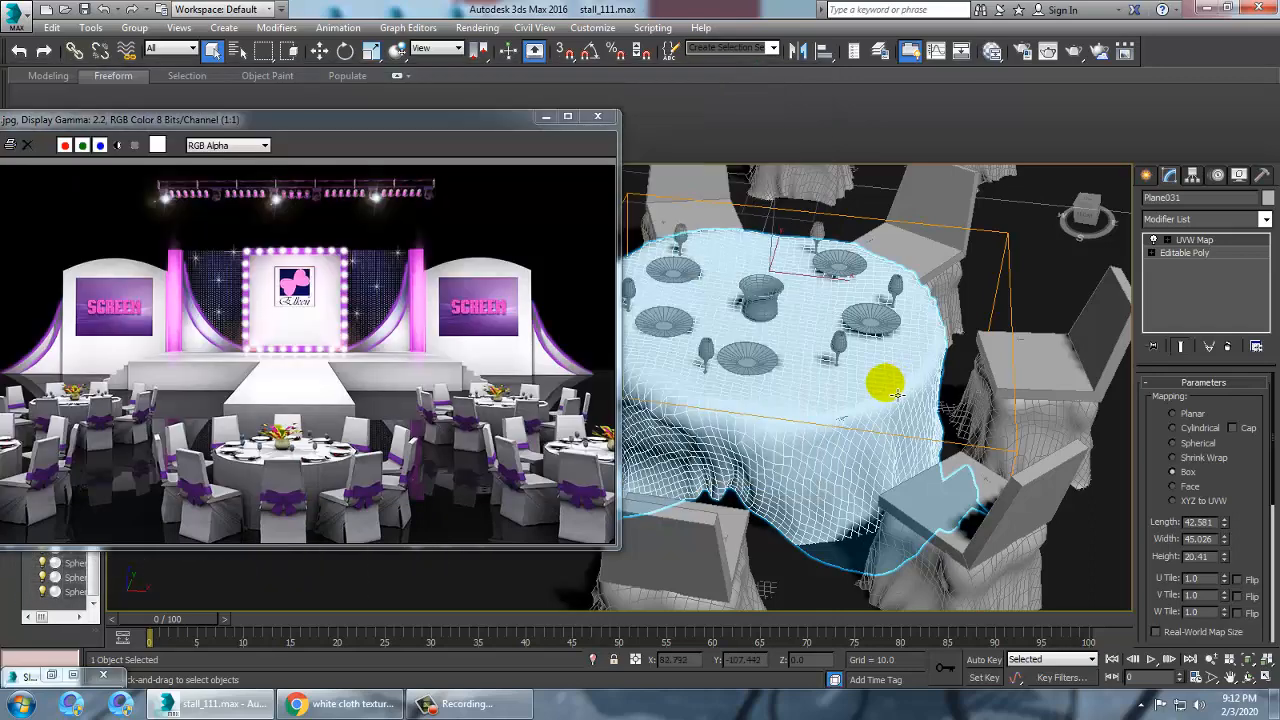
scroll(850, 375, up, 5)
scroll(822, 380, down, 6)
scroll(834, 366, up, 3)
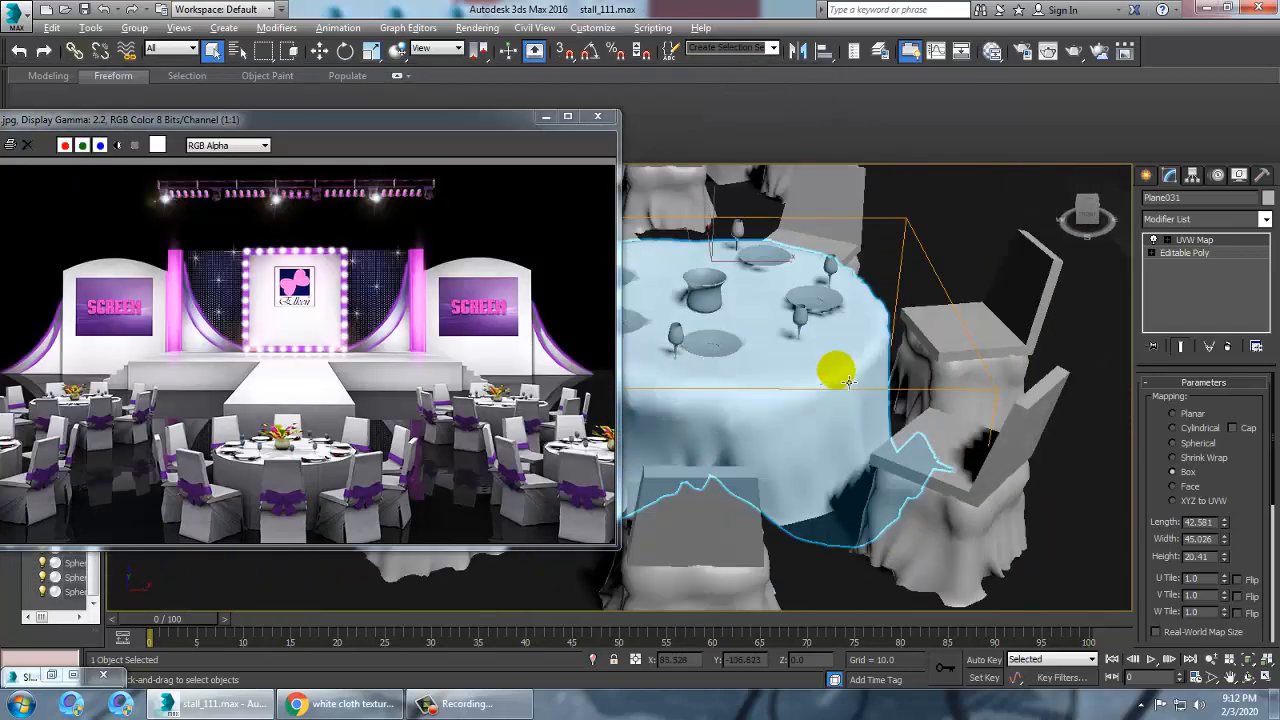
scroll(878, 390, up, 2)
scroll(857, 391, down, 1)
scroll(837, 380, up, 4)
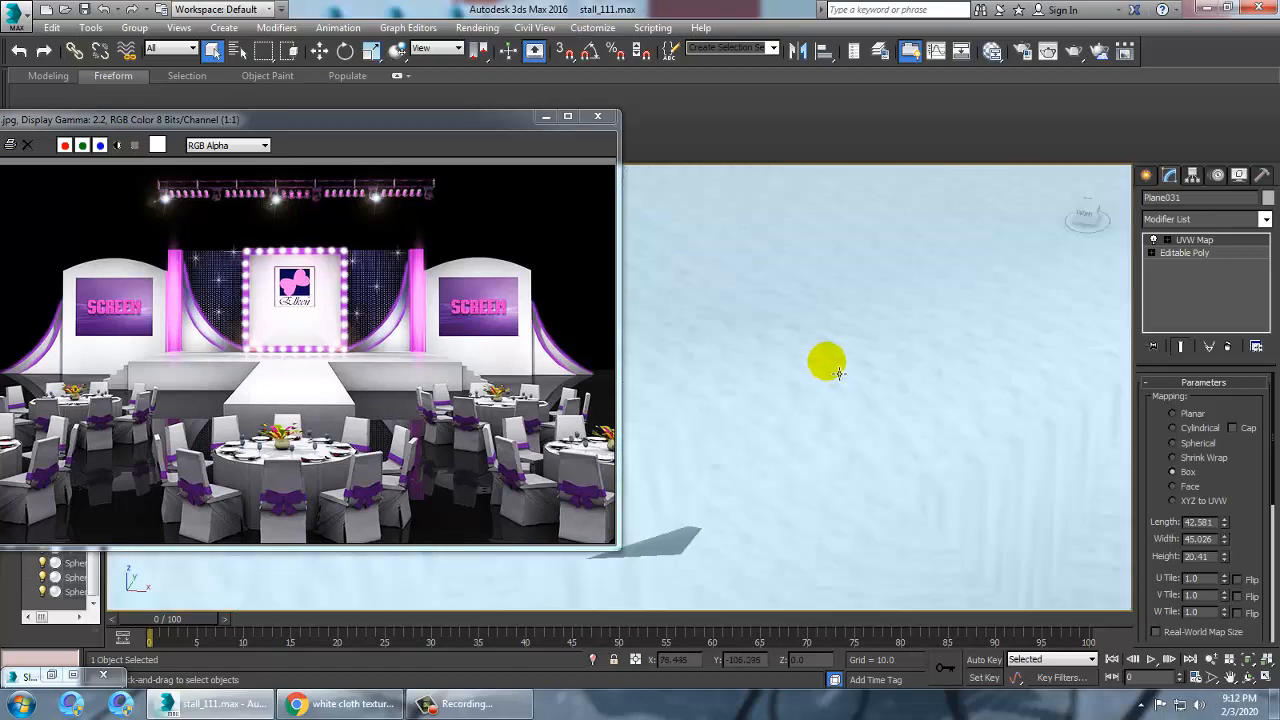
scroll(826, 363, down, 5)
Set the diffuse bitmap's U and V tiling to 20
click(30, 676)
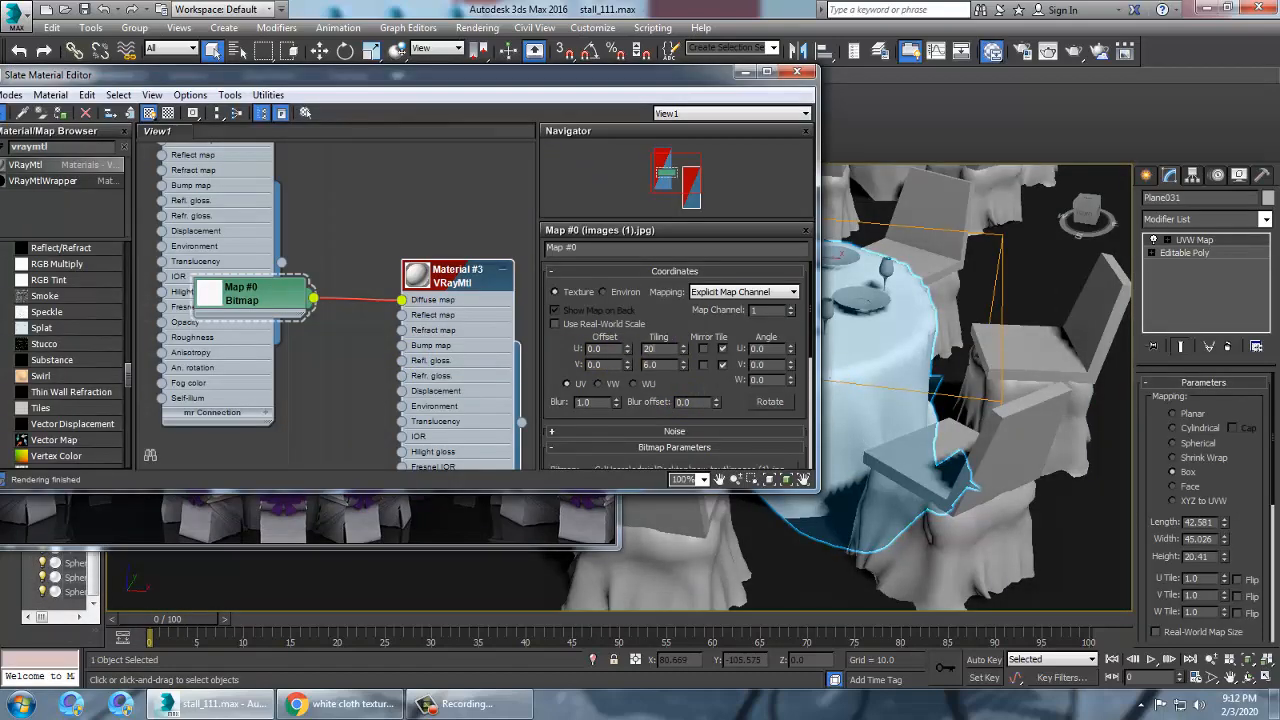
key(Tab)
text(20)
key(Return)
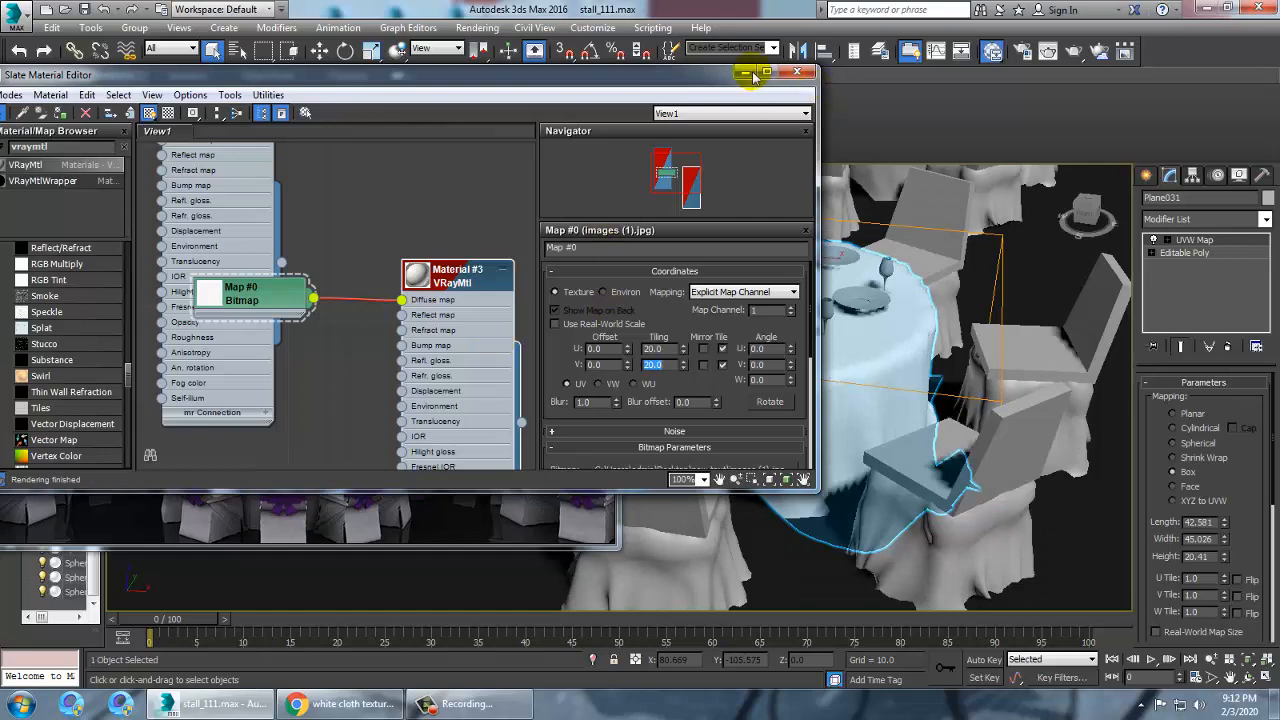
Set the tablecloth material's reflect color to a dark gray of value 7
click(743, 73)
scroll(843, 310, up, 6)
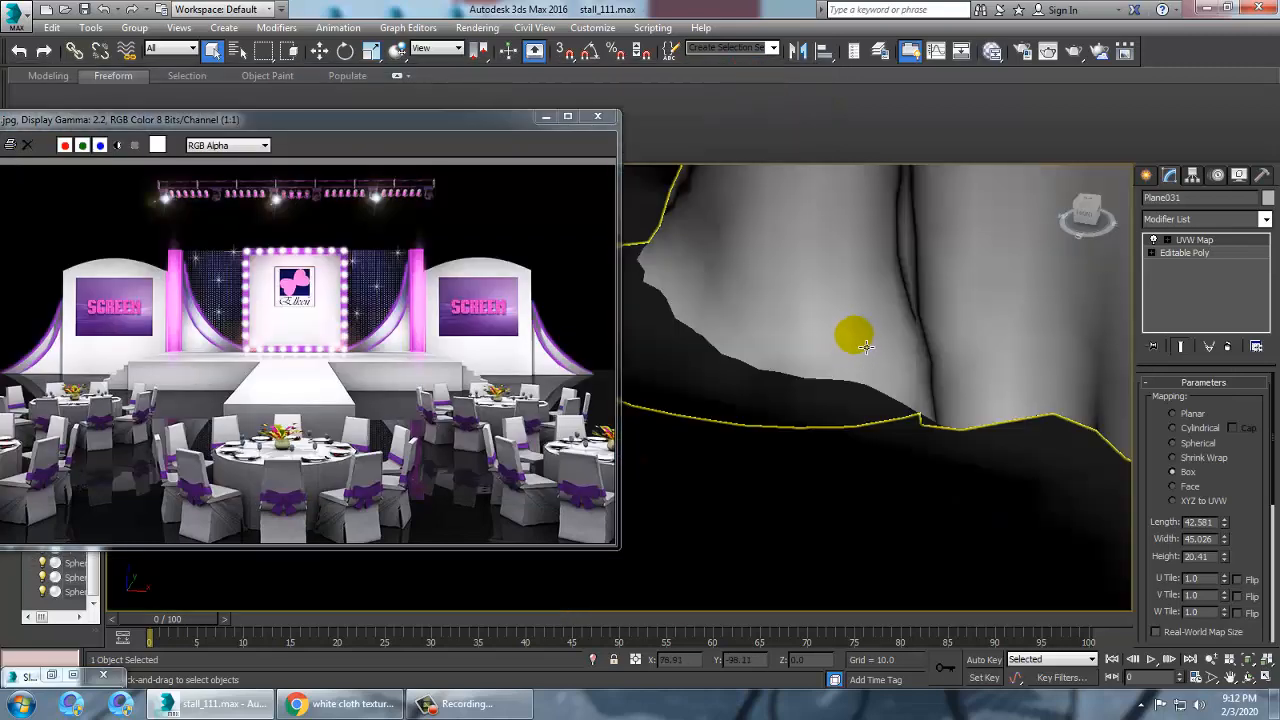
scroll(866, 346, down, 5)
scroll(894, 349, up, 6)
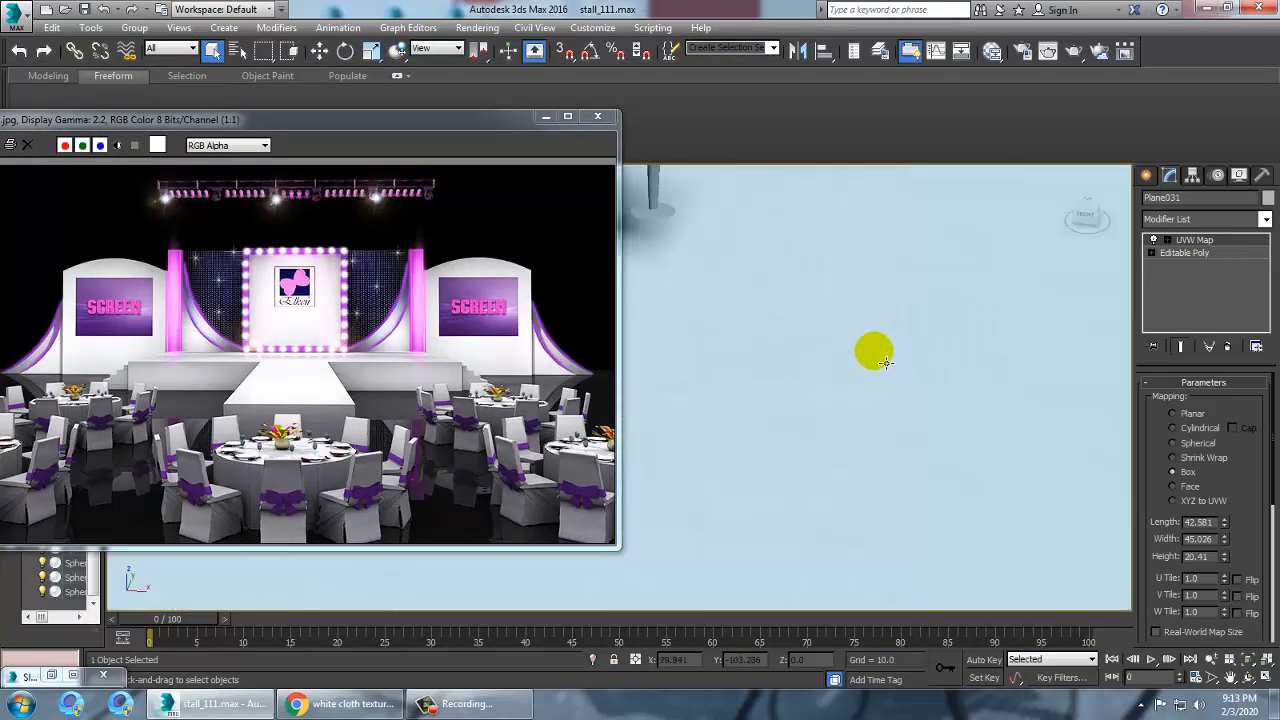
scroll(855, 340, down, 5)
scroll(857, 354, up, 4)
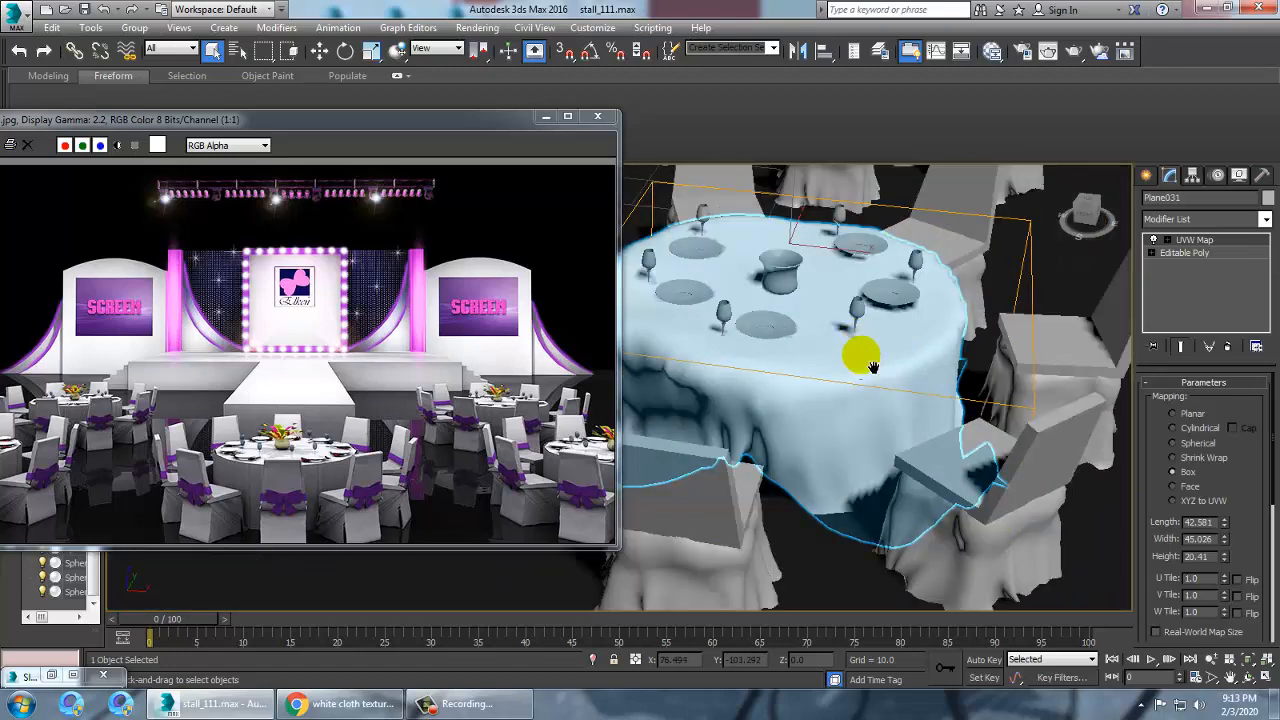
key(m)
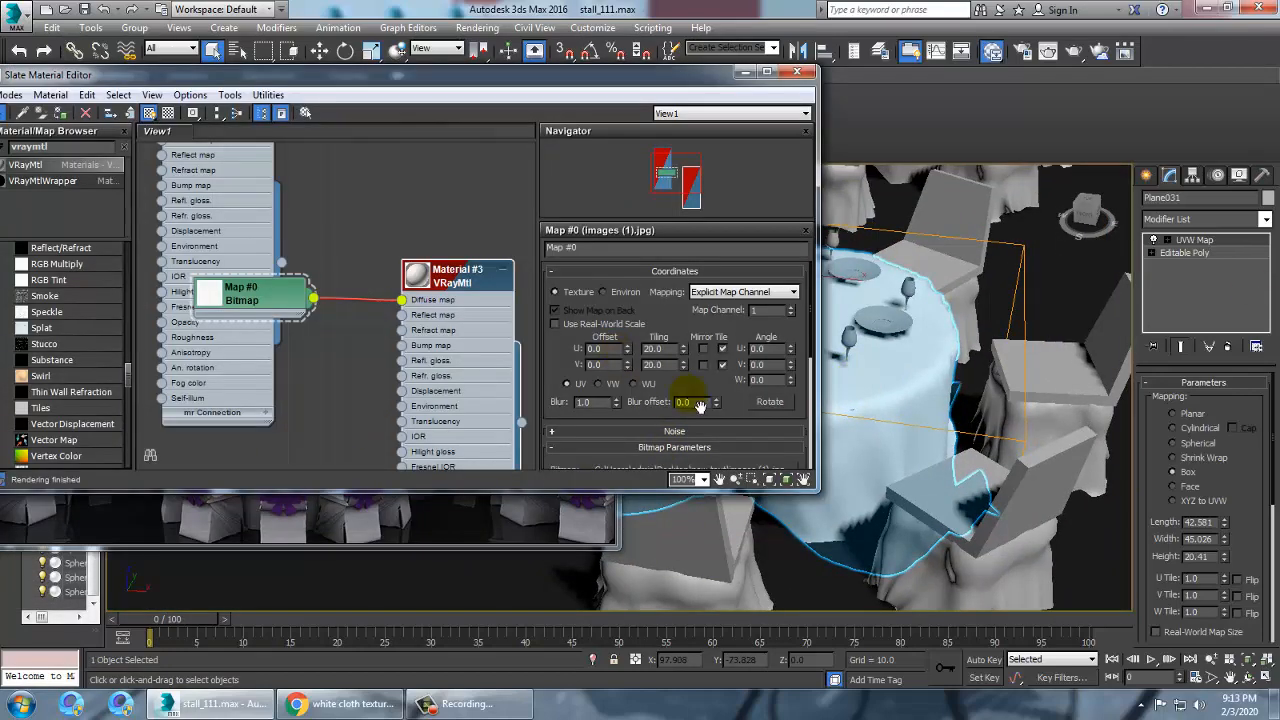
double_click(446, 276)
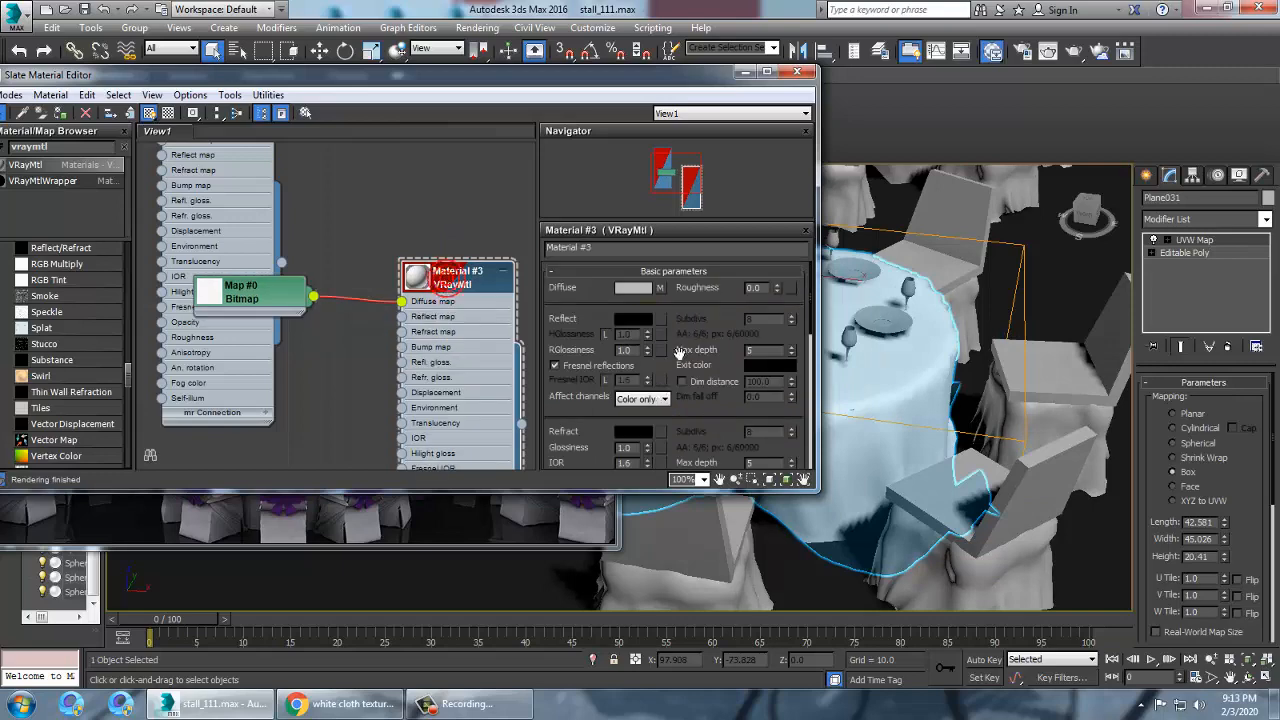
click(627, 319)
click(480, 115)
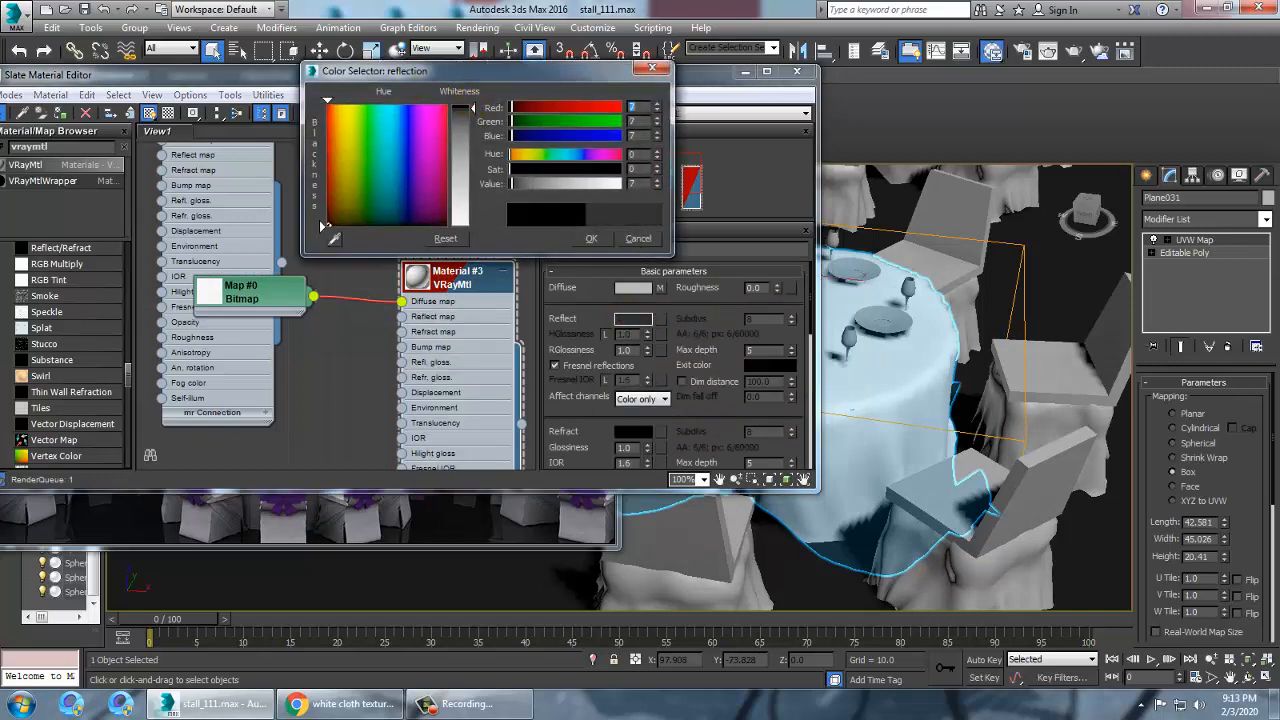
click(592, 240)
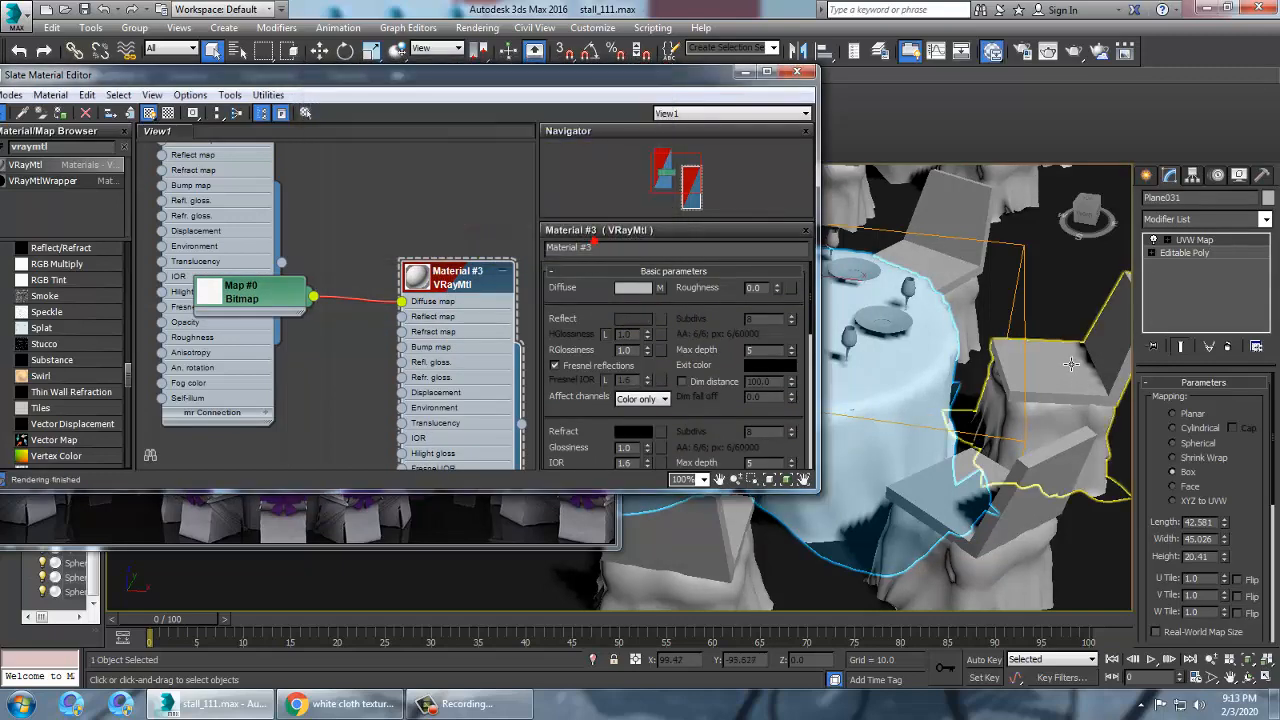
Name the tablecloth material cloth
click(640, 252)
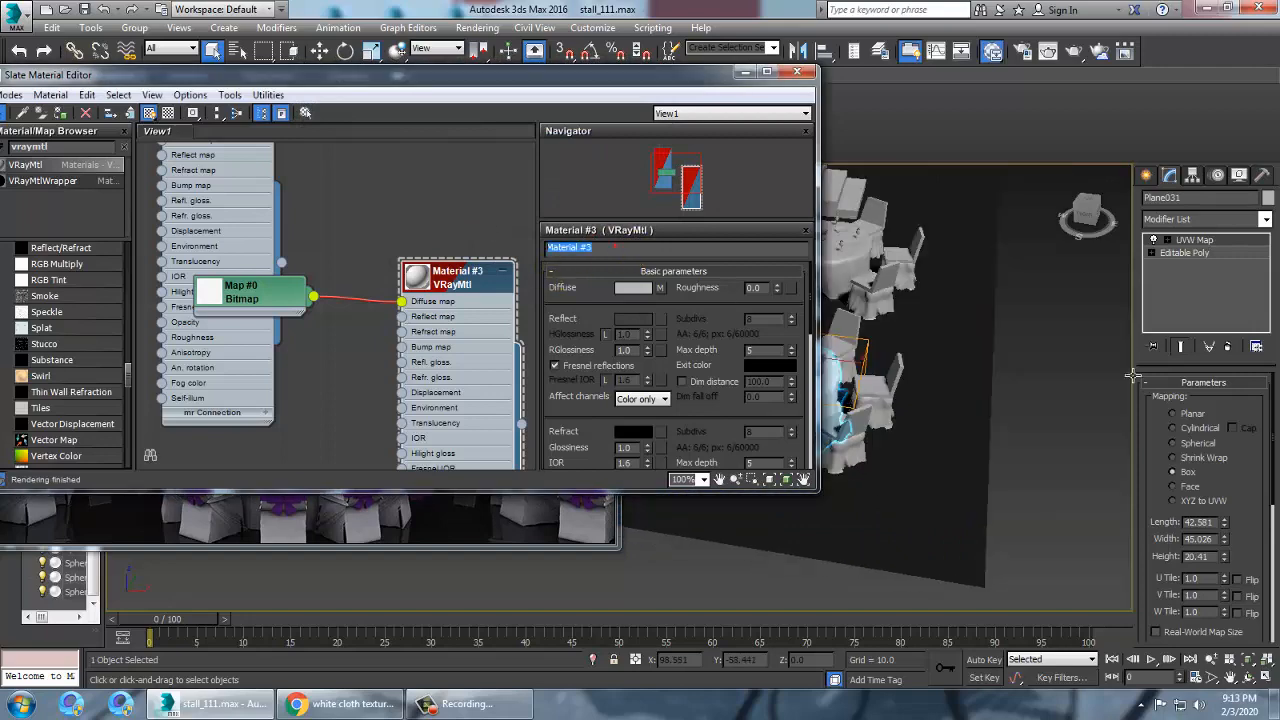
alt+middle_drag(1047, 359, 1215, 385)
middle_drag(942, 382, 991, 374)
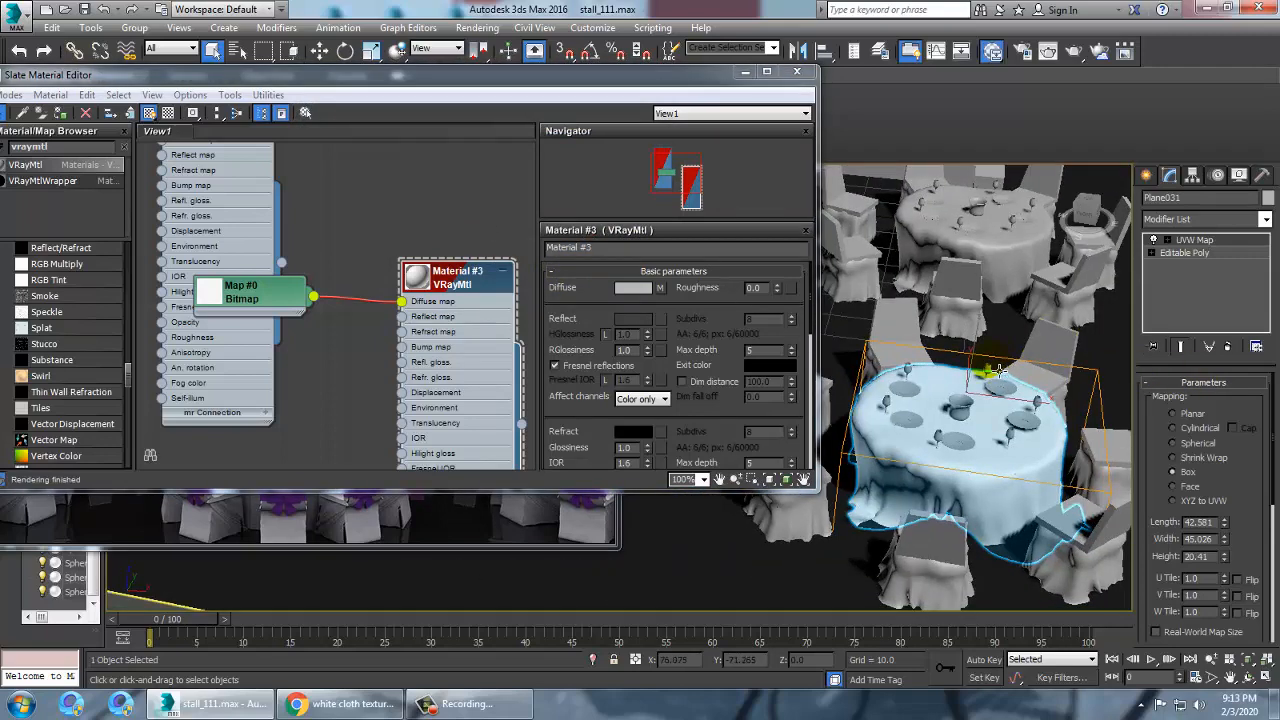
drag(612, 253, 507, 250)
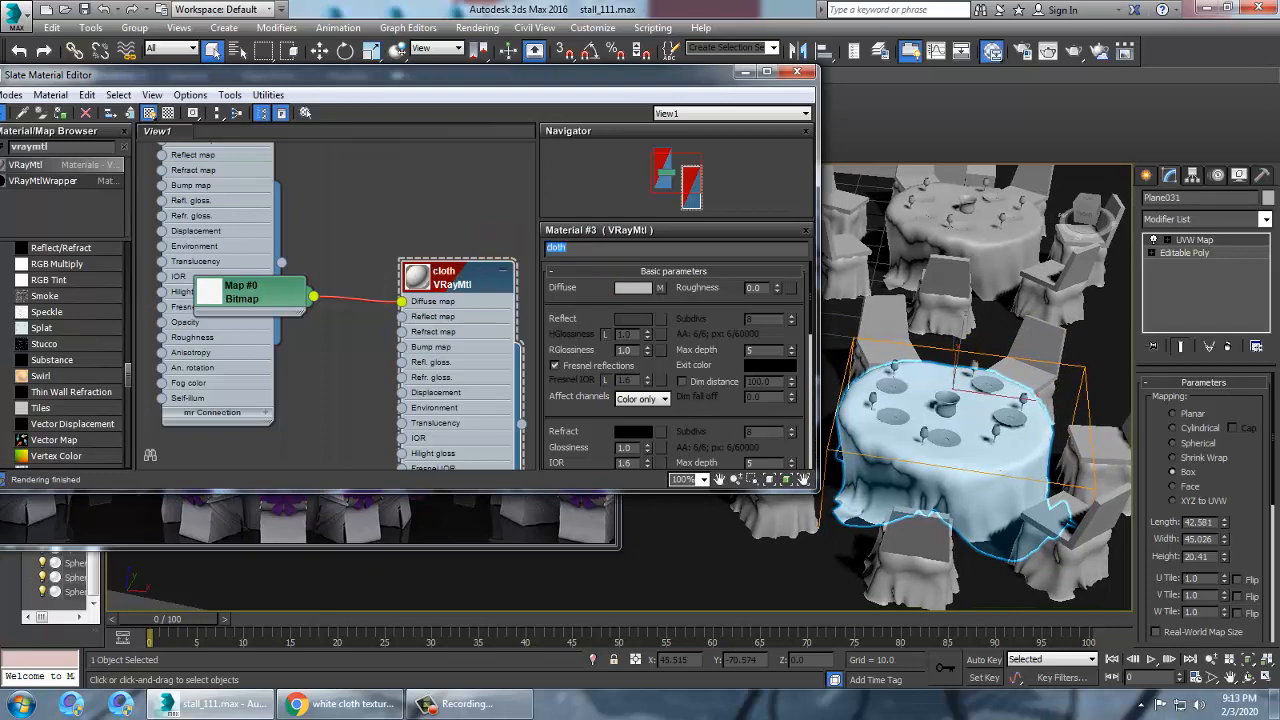
Select the tablecloths on the nearby tables
click(996, 263)
scroll(960, 317, down, 5)
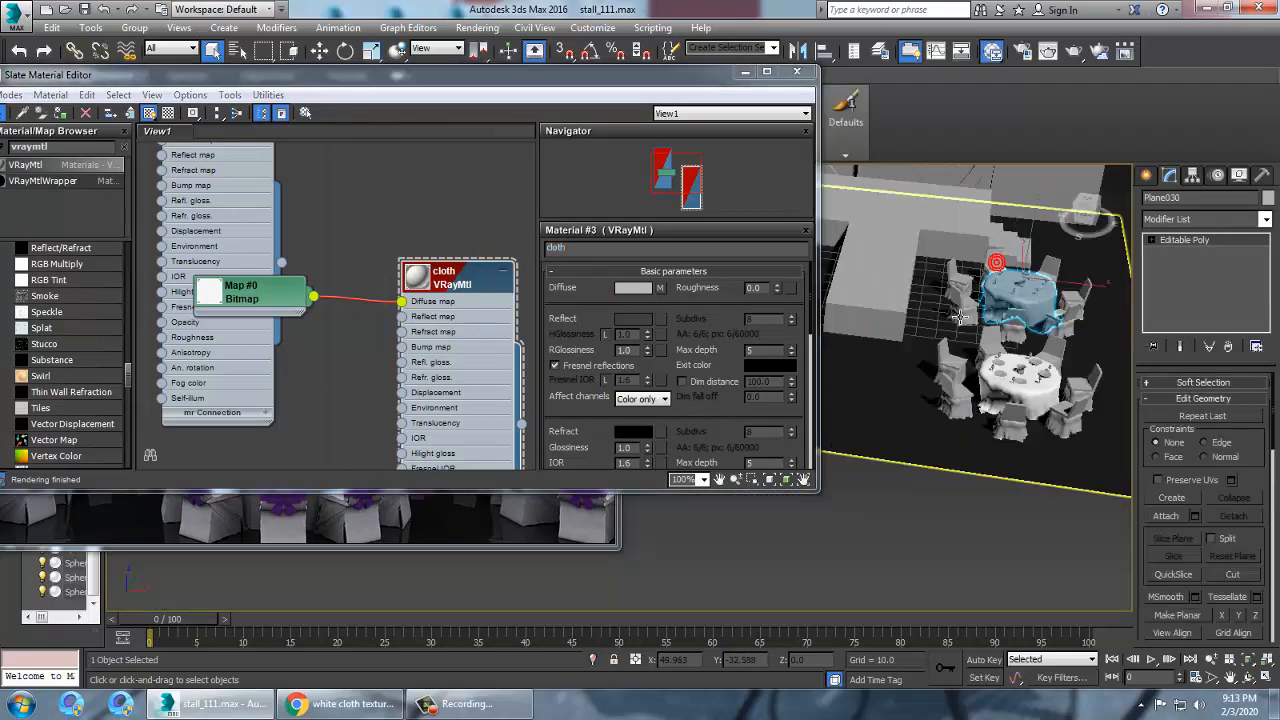
alt+middle_drag(960, 317, 917, 294)
scroll(891, 346, up, 4)
ctrl+click(956, 382)
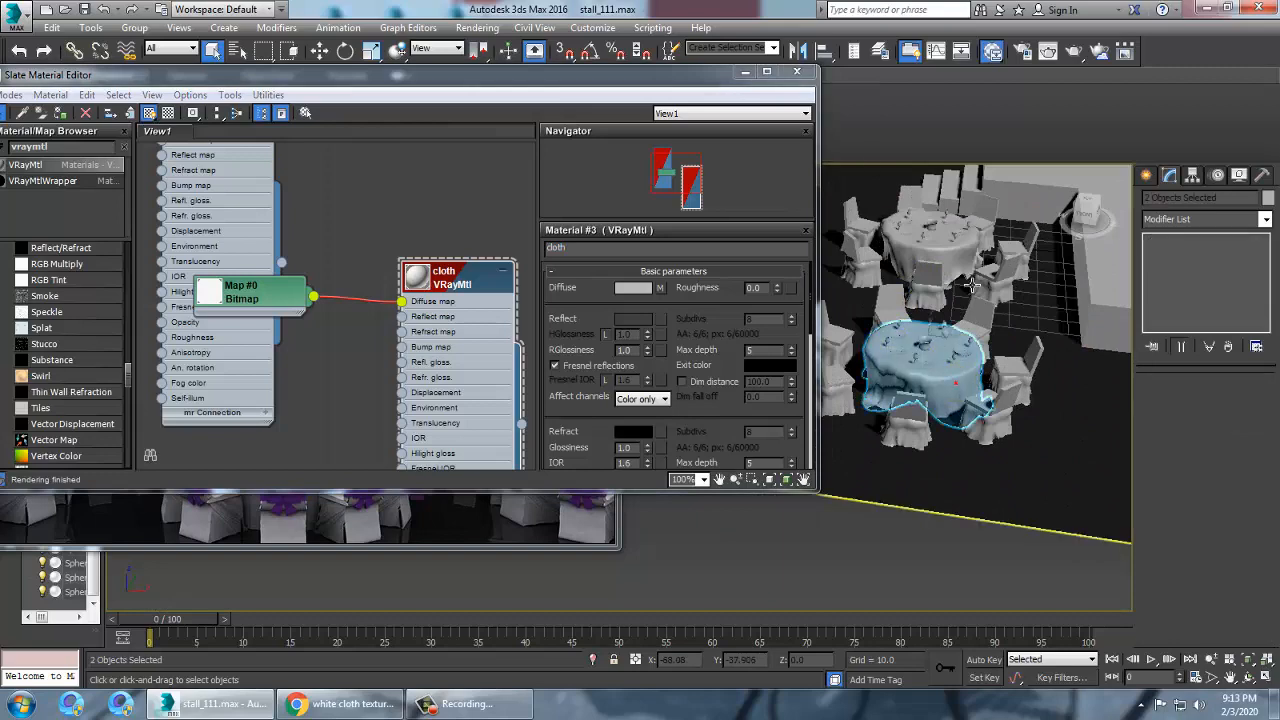
ctrl+click(972, 286)
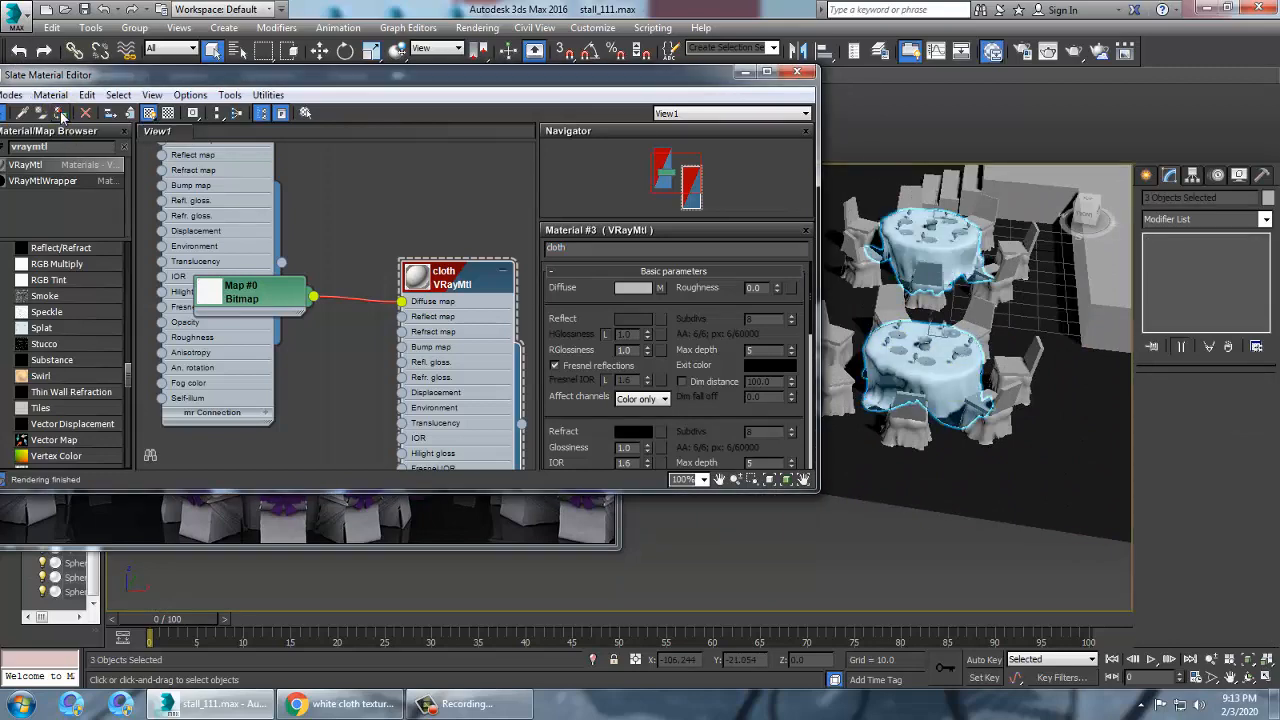
scroll(1012, 344, up, 4)
scroll(977, 363, up, 3)
middle_drag(1012, 344, 1025, 402)
Select the chair groups around the two tables and assign the cloth material to them
click(920, 285)
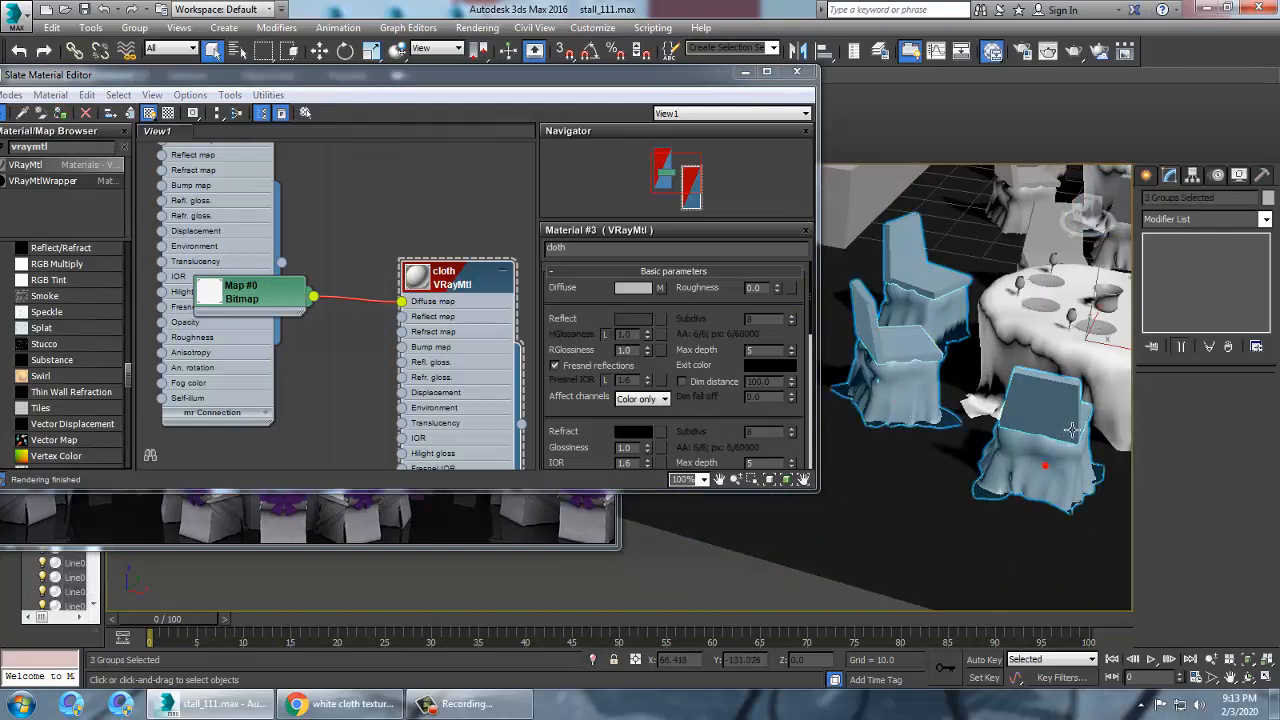
alt+middle_drag(1000, 420, 1048, 442)
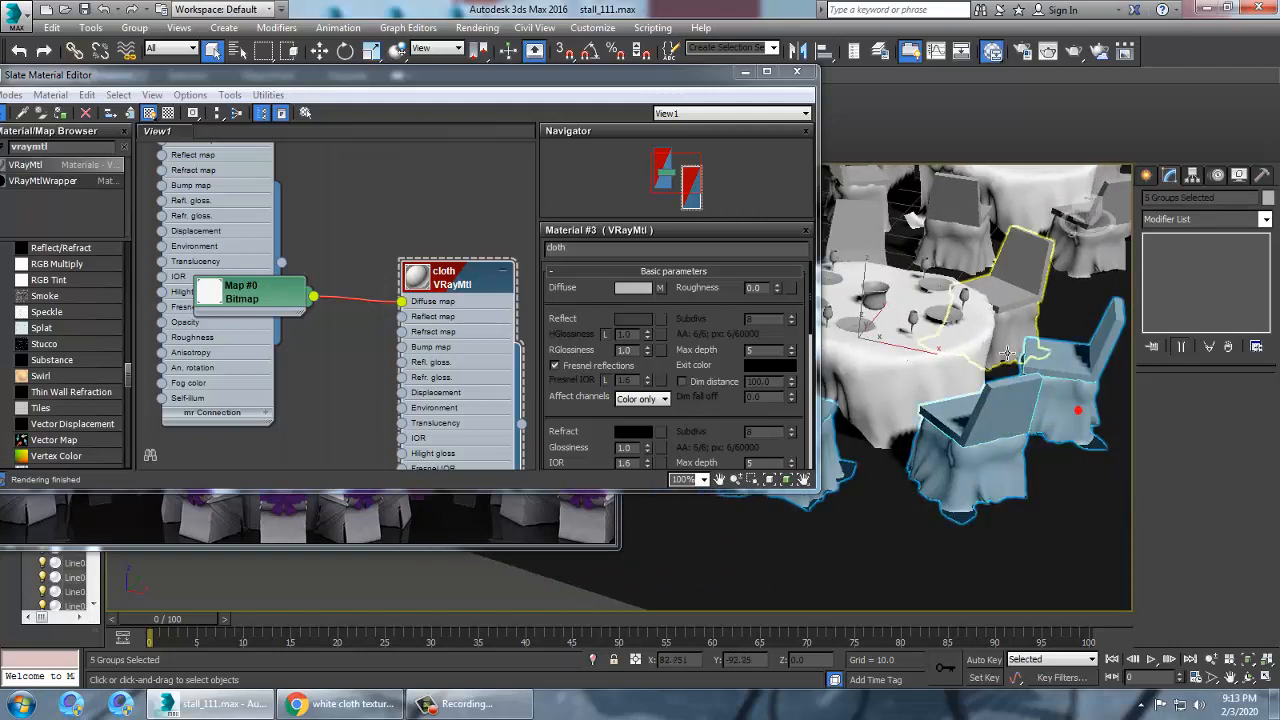
alt+middle_drag(974, 266, 866, 366)
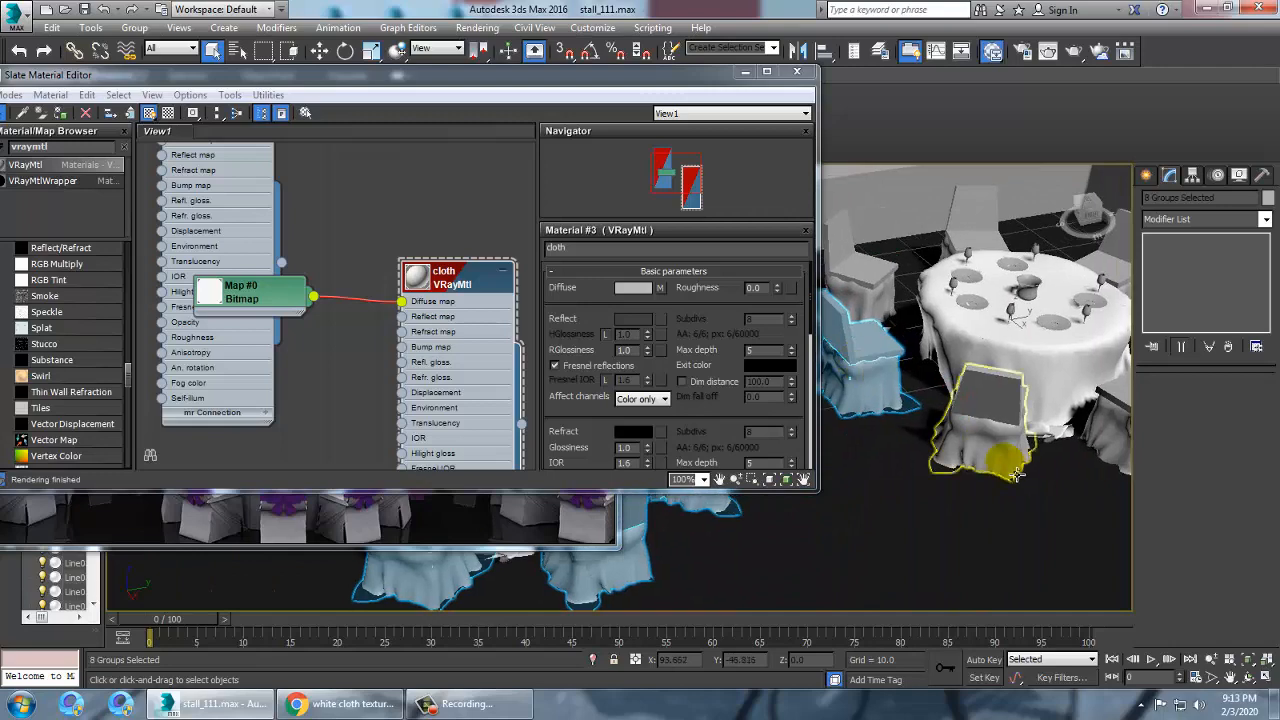
ctrl+click(1006, 461)
ctrl+click(883, 317)
alt+middle_drag(883, 317, 957, 438)
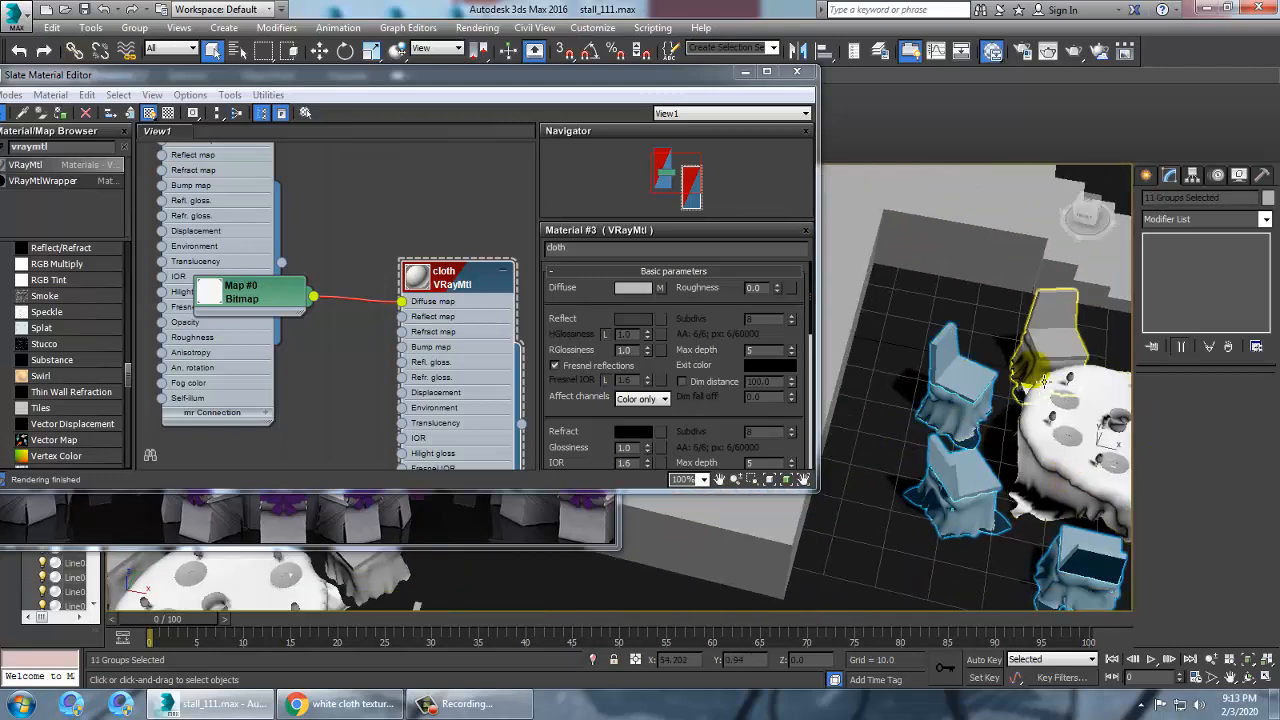
alt+middle_drag(1099, 439, 877, 357)
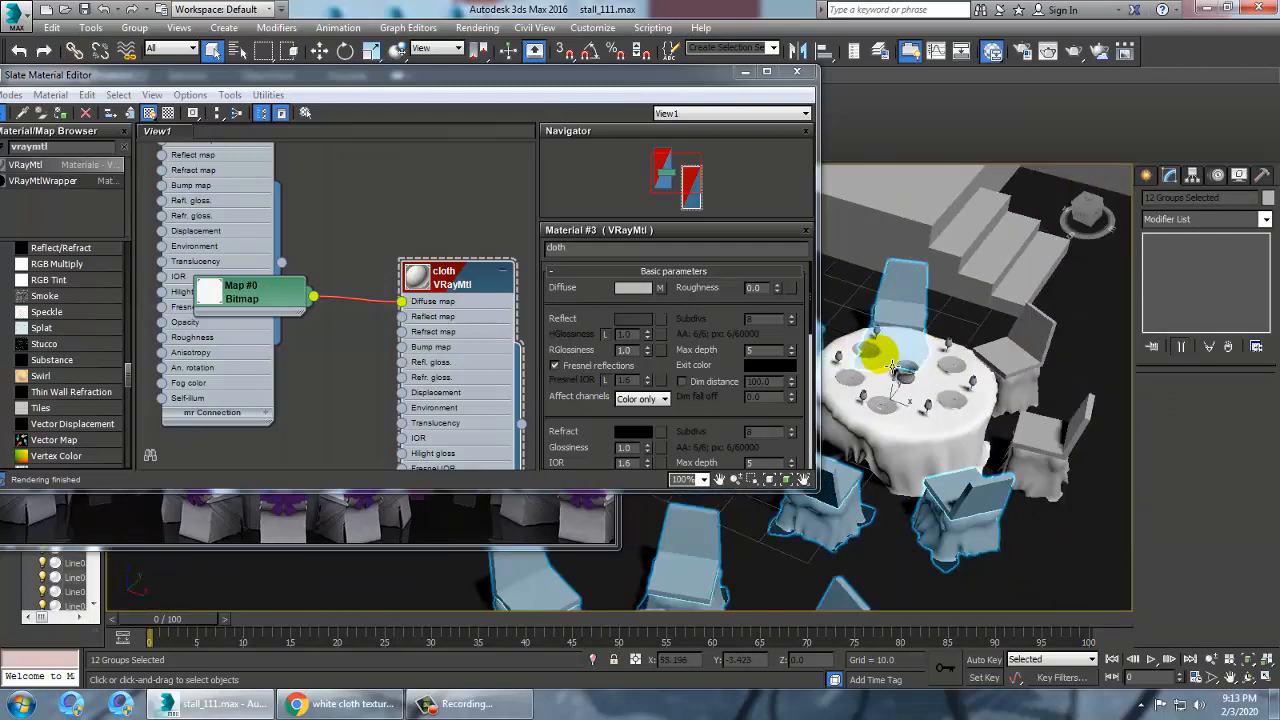
ctrl+click(1048, 398)
ctrl+click(1050, 455)
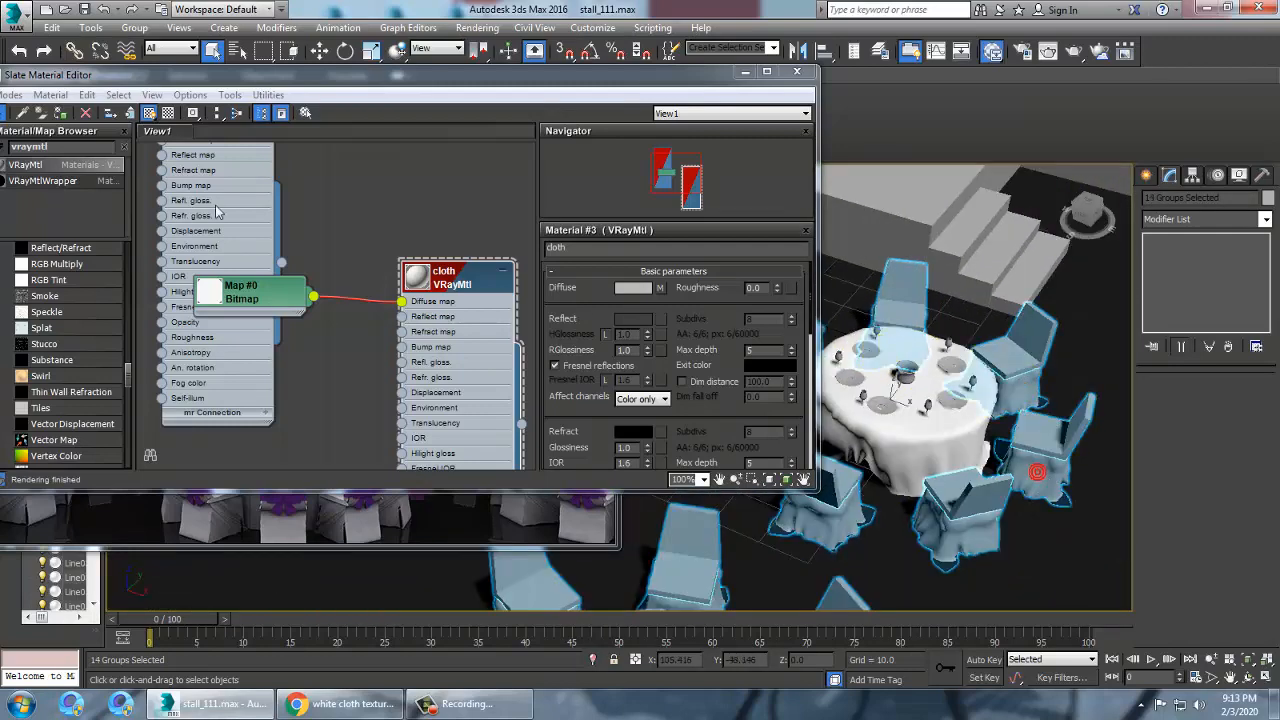
click(60, 114)
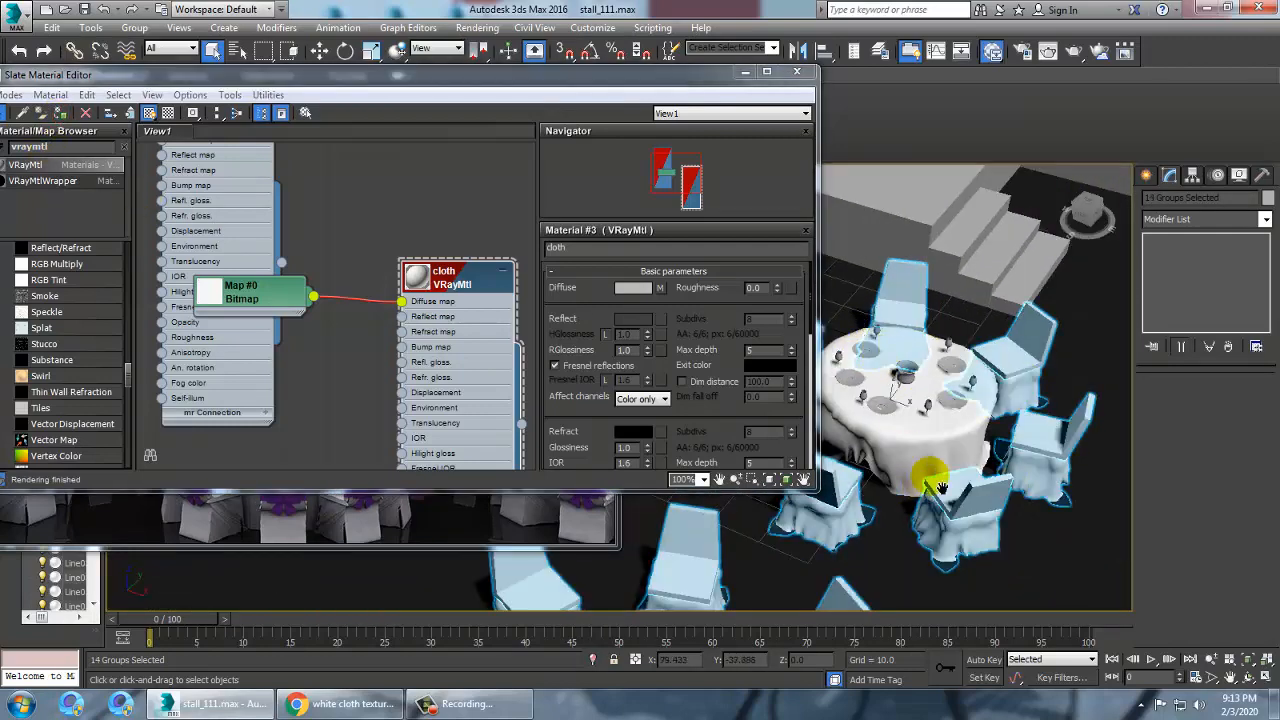
Try moving a single chair group upward, then undo the move
middle_drag(929, 480, 1085, 485)
alt+middle_drag(1035, 420, 959, 408)
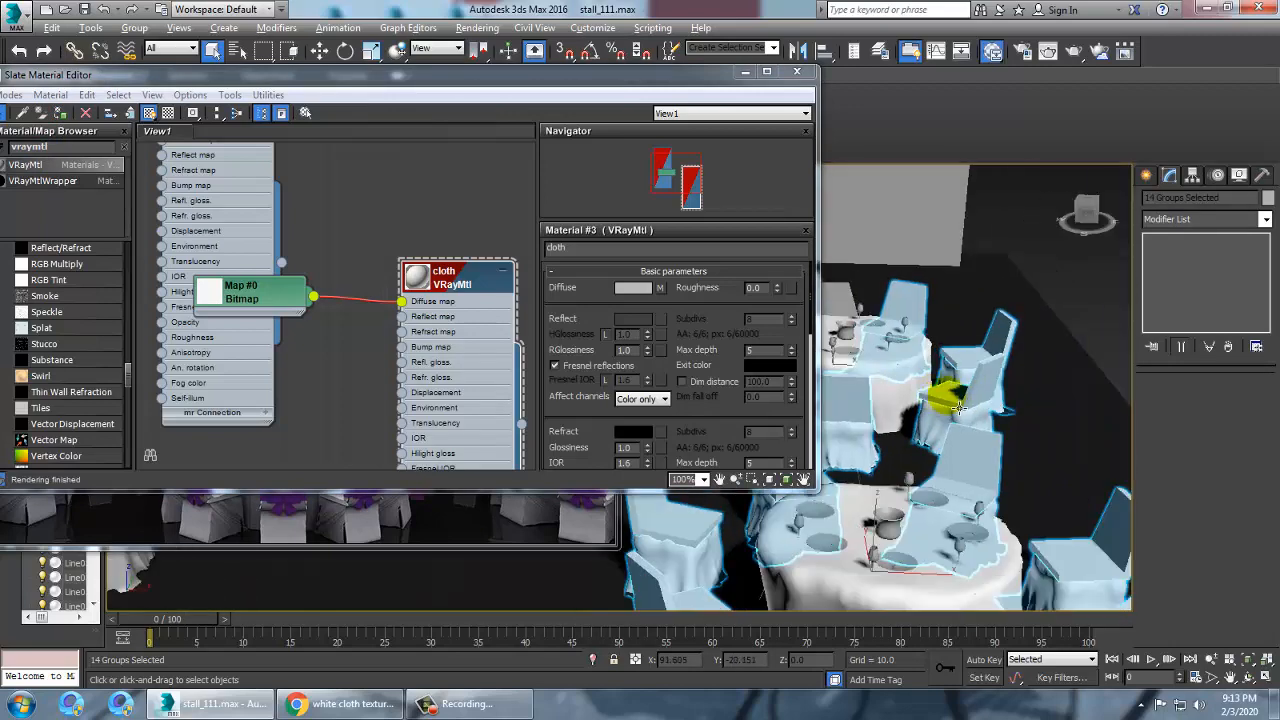
click(1066, 295)
click(1012, 347)
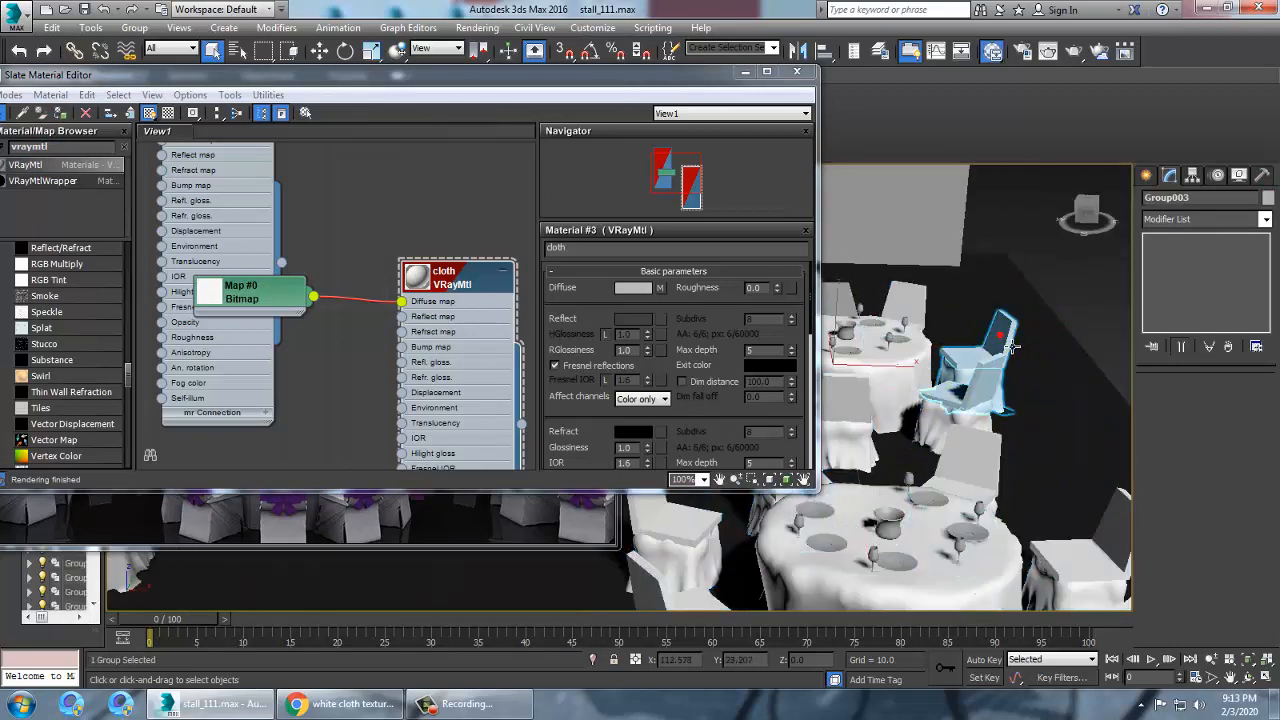
key(w)
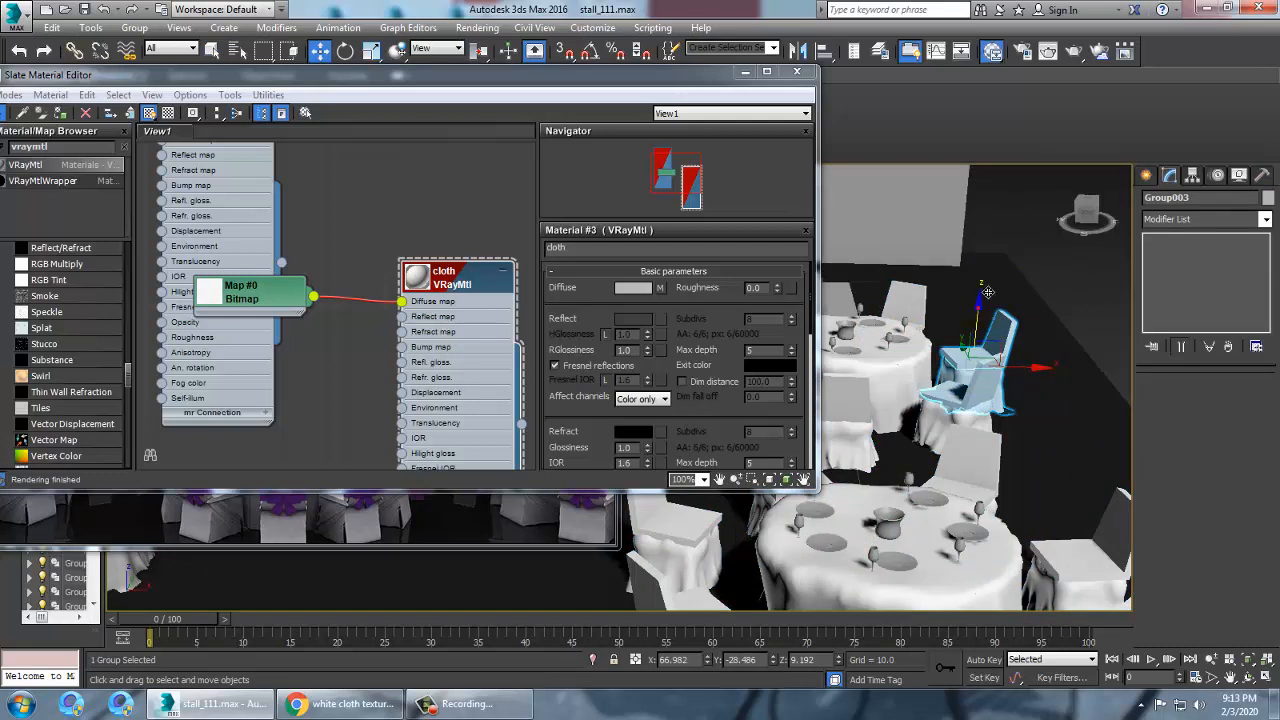
drag(984, 300, 989, 270)
key(ctrl+z)
key(ctrl+z)
key(ctrl+z)
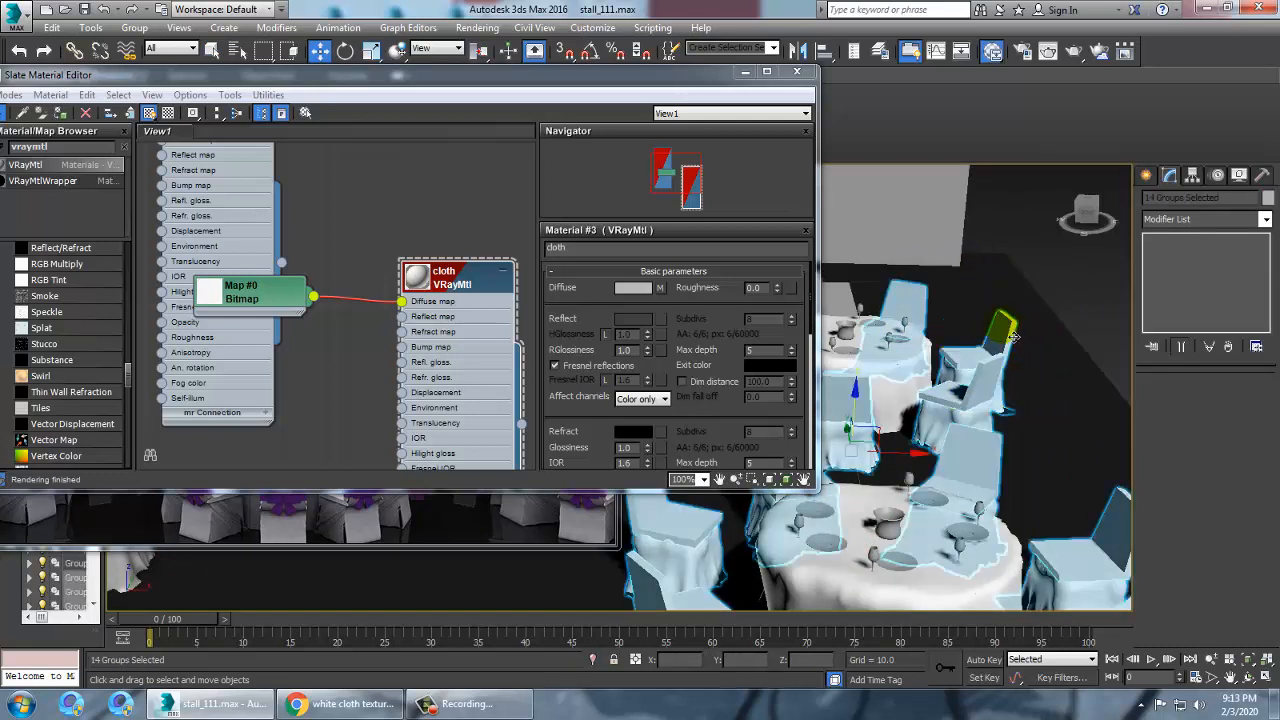
Ungroup the selected chair groups
middle_drag(952, 430, 963, 407)
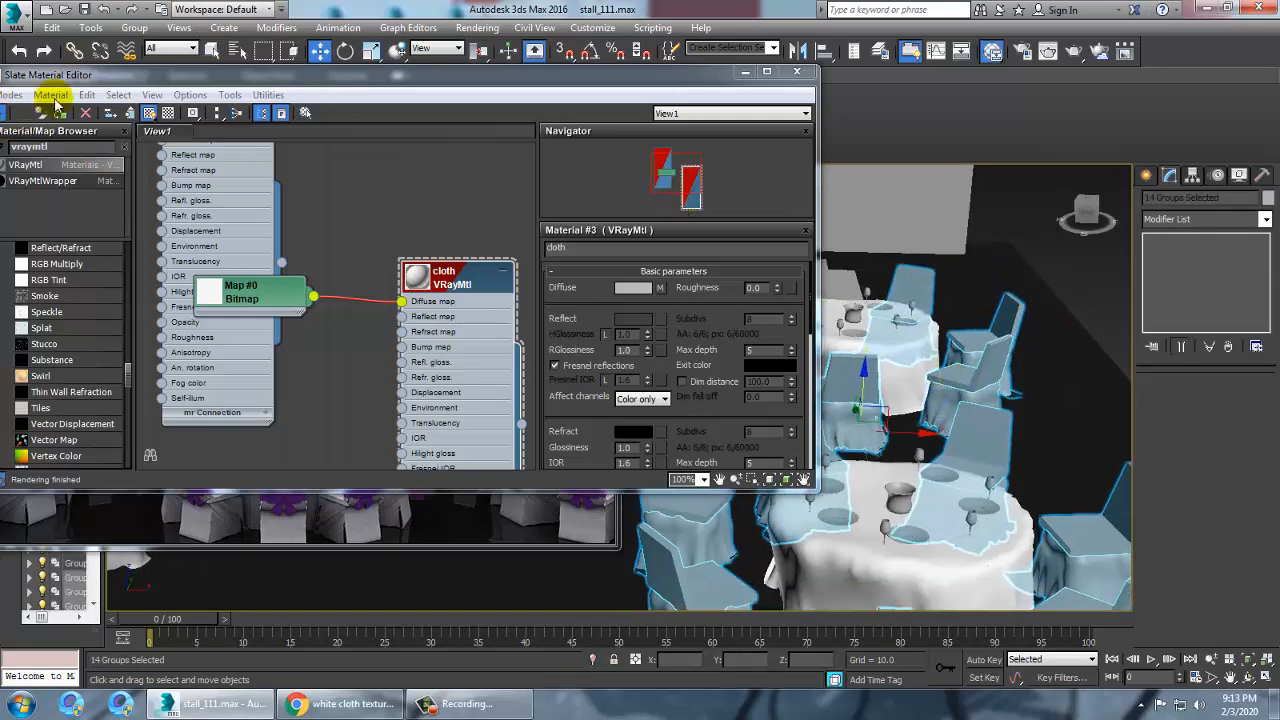
click(134, 27)
click(150, 62)
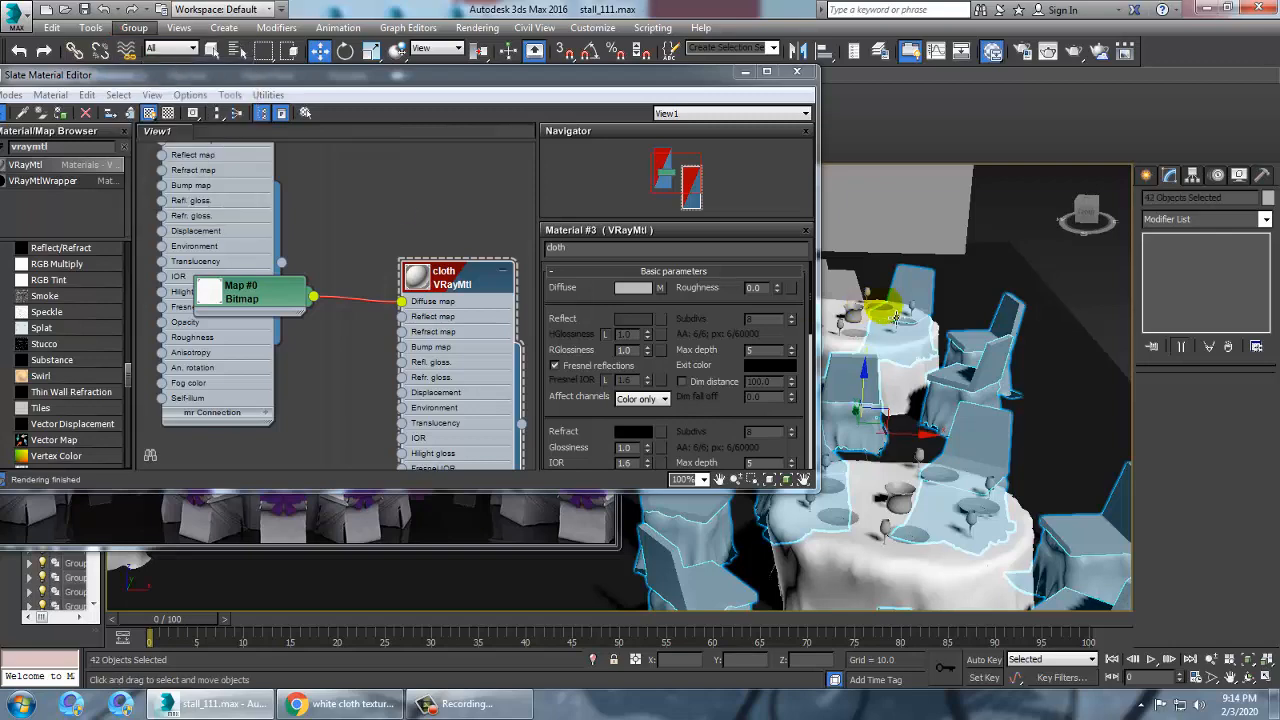
Select the individual chair cover objects around the two tables
click(960, 405)
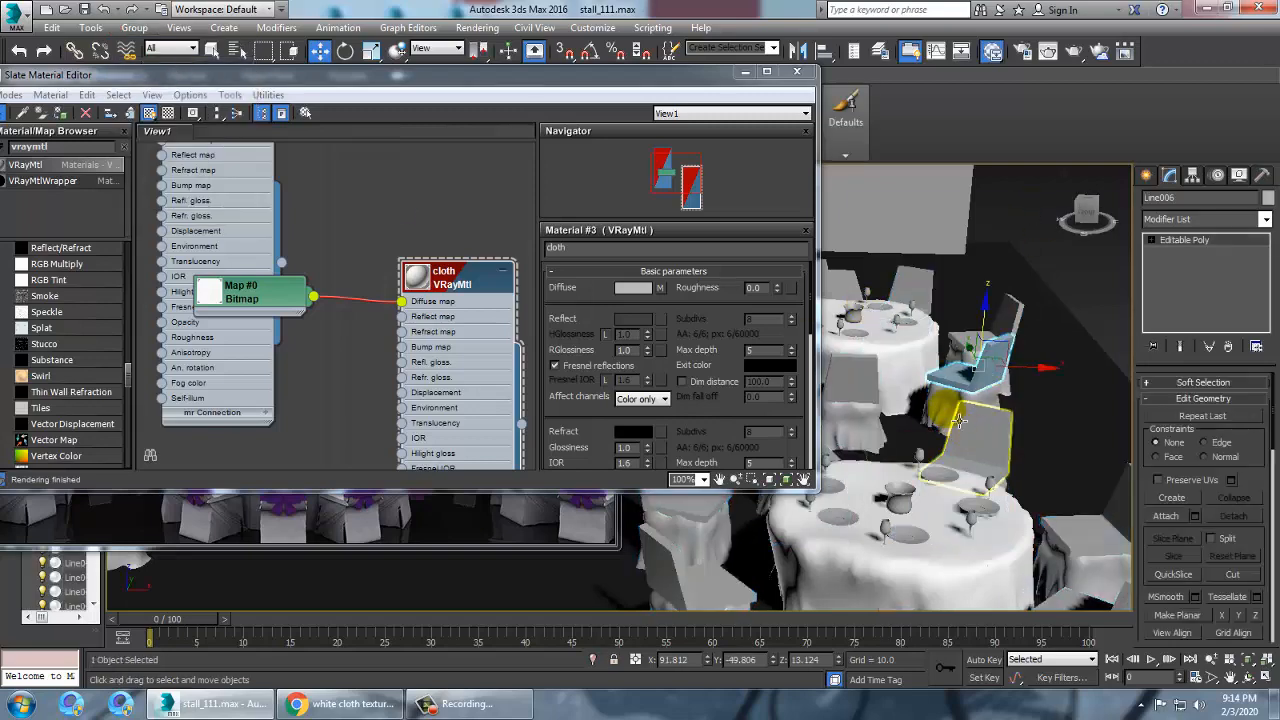
click(745, 72)
scroll(903, 434, down, 6)
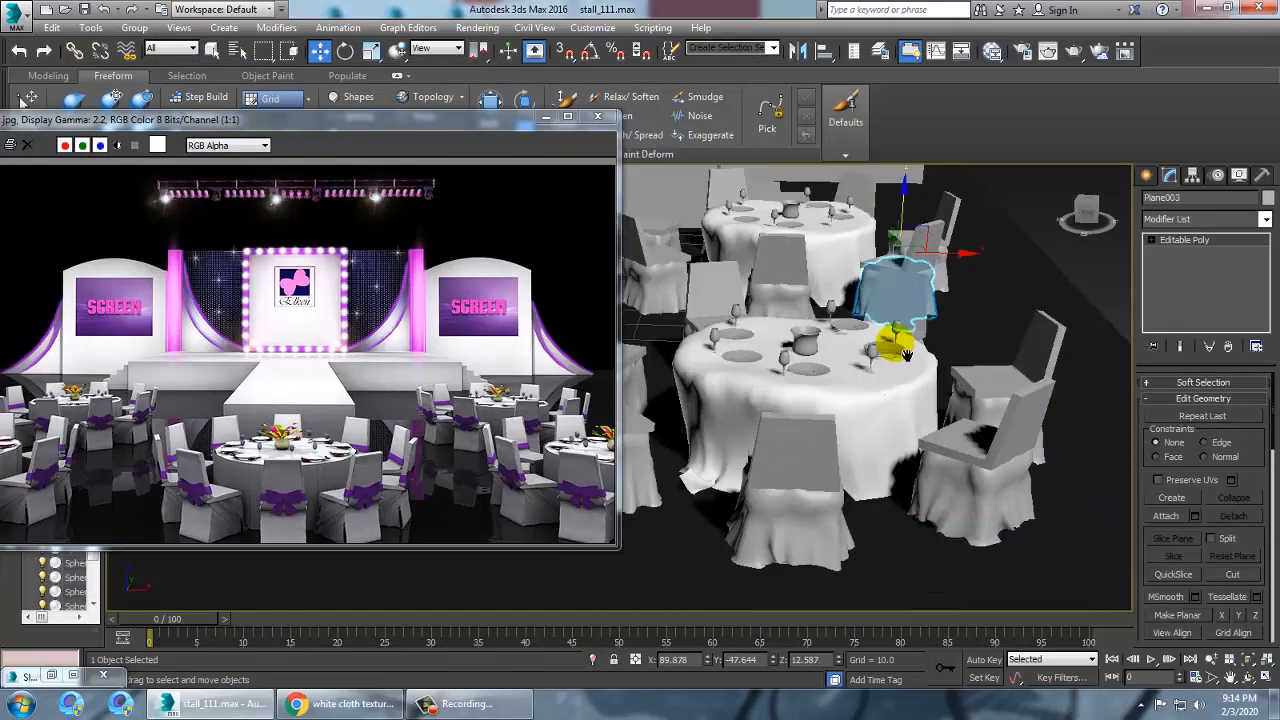
click(903, 434)
scroll(904, 435, up, 4)
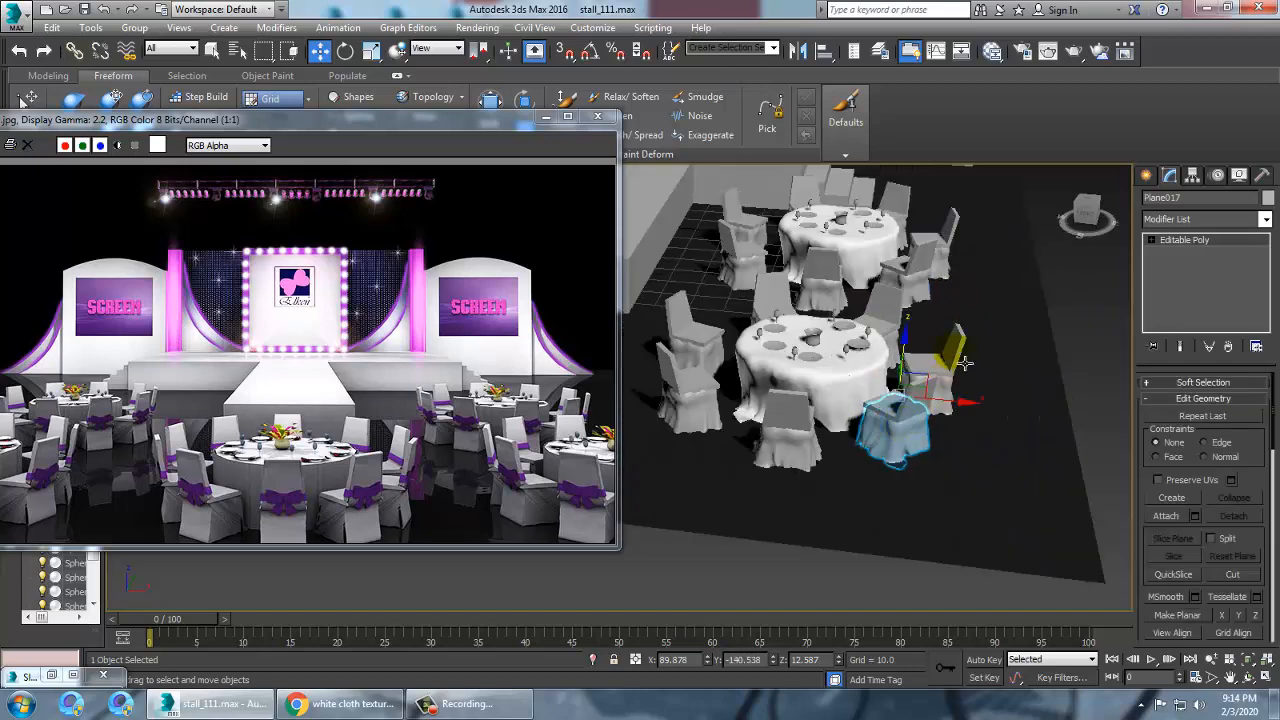
ctrl+click(965, 362)
ctrl+click(805, 430)
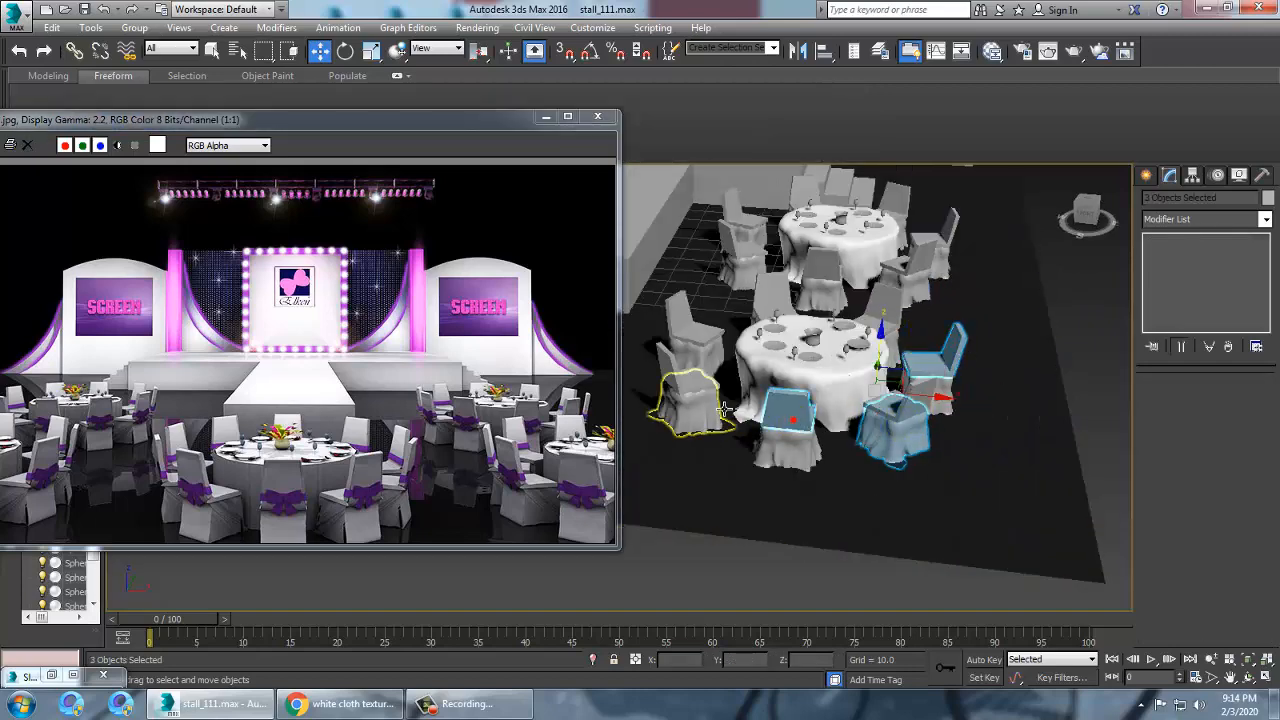
ctrl+click(692, 402)
click(905, 450)
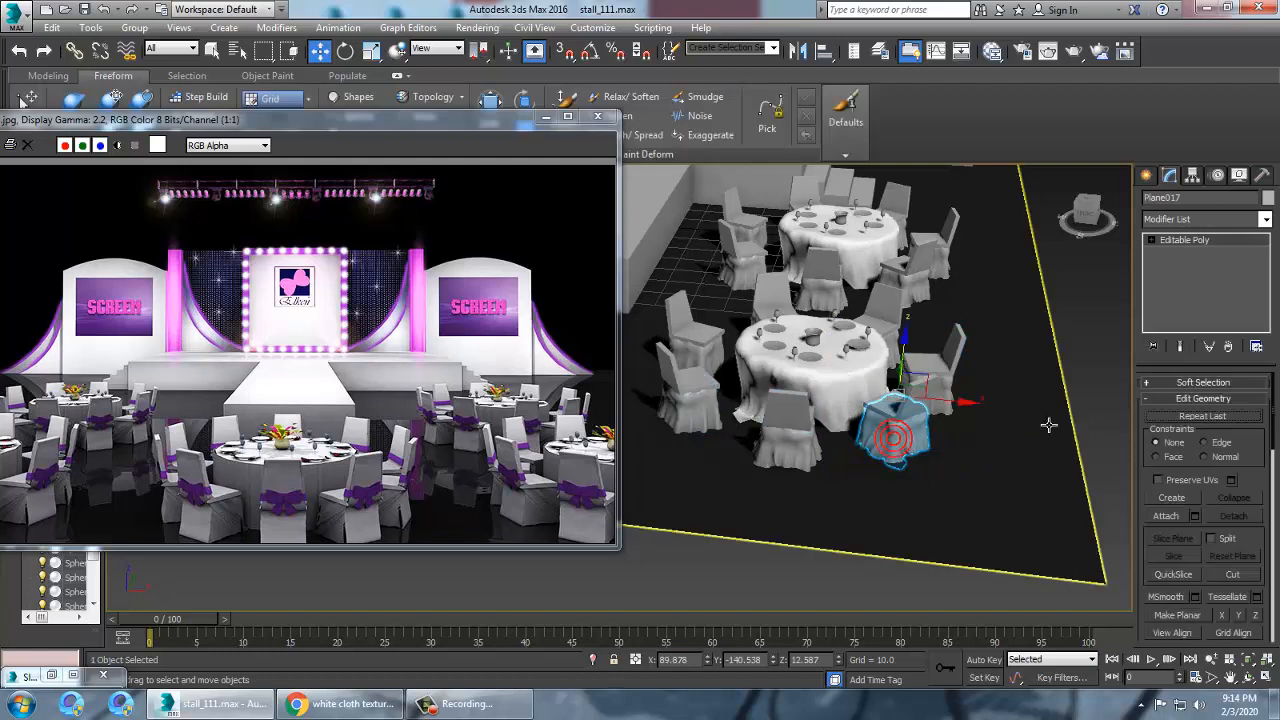
ctrl+click(960, 401)
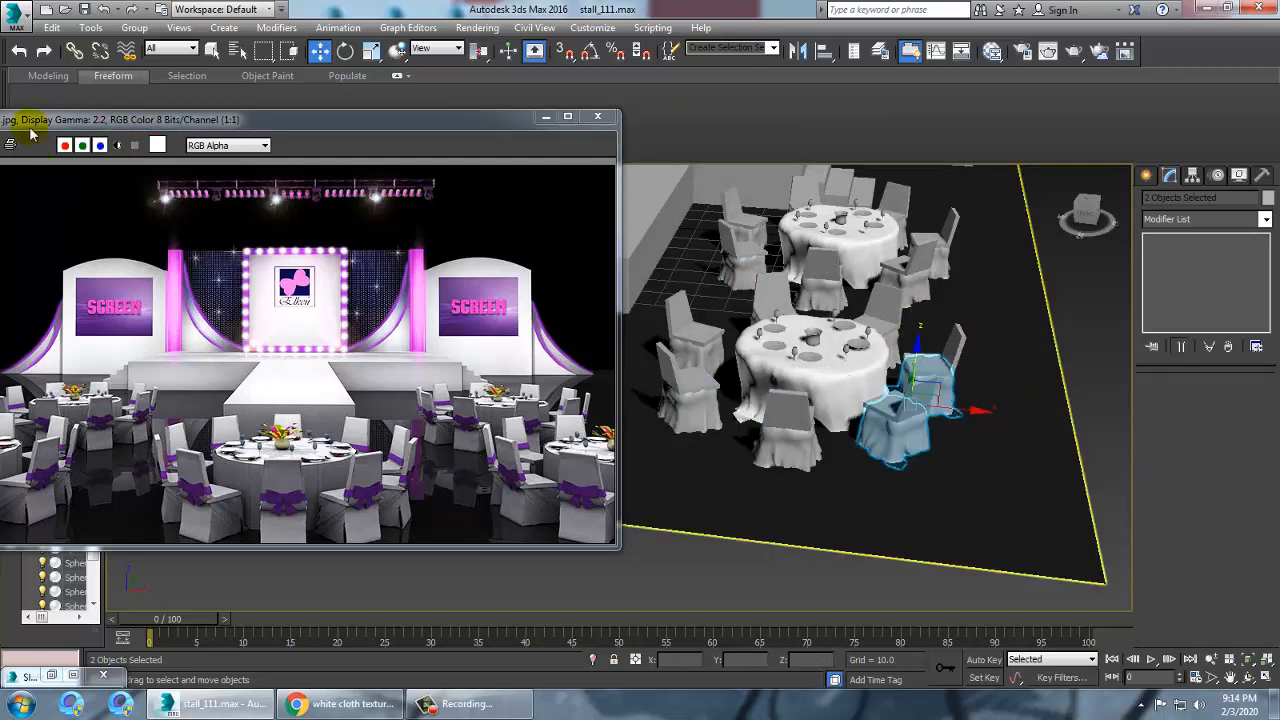
ctrl+click(792, 440)
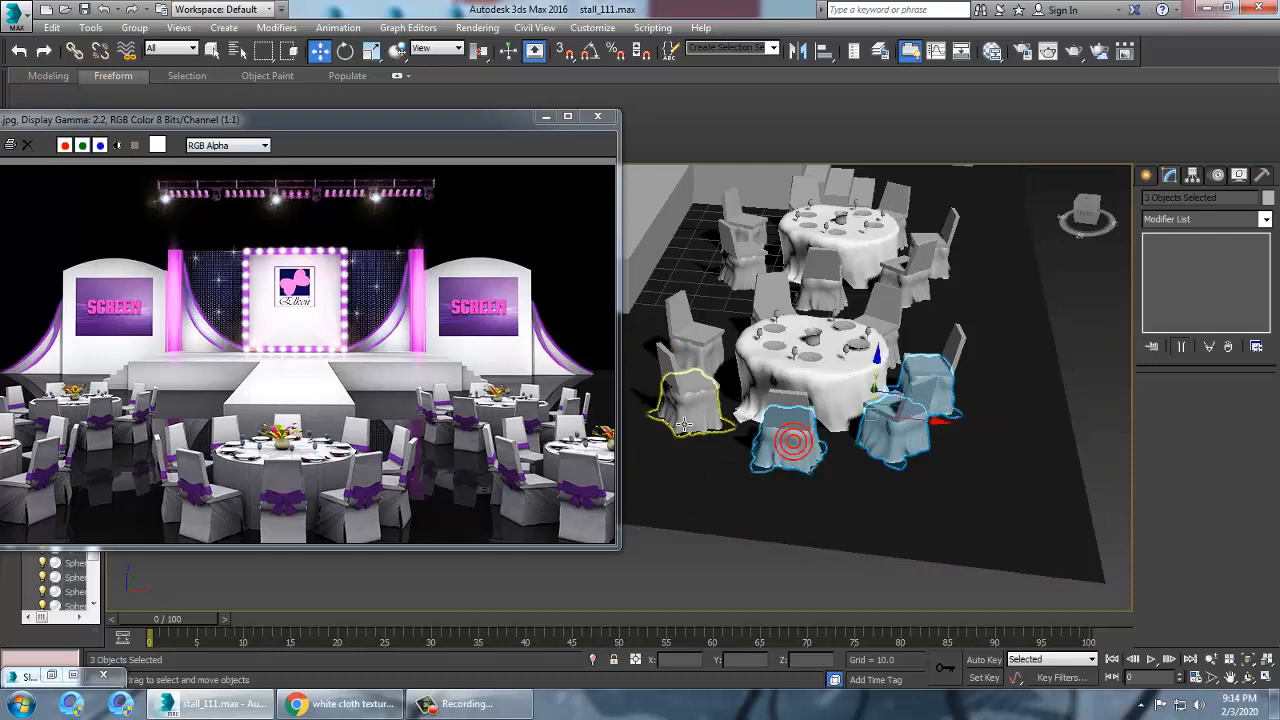
ctrl+click(684, 424)
ctrl+click(704, 359)
alt+middle_drag(800, 342, 898, 364)
ctrl+click(860, 377)
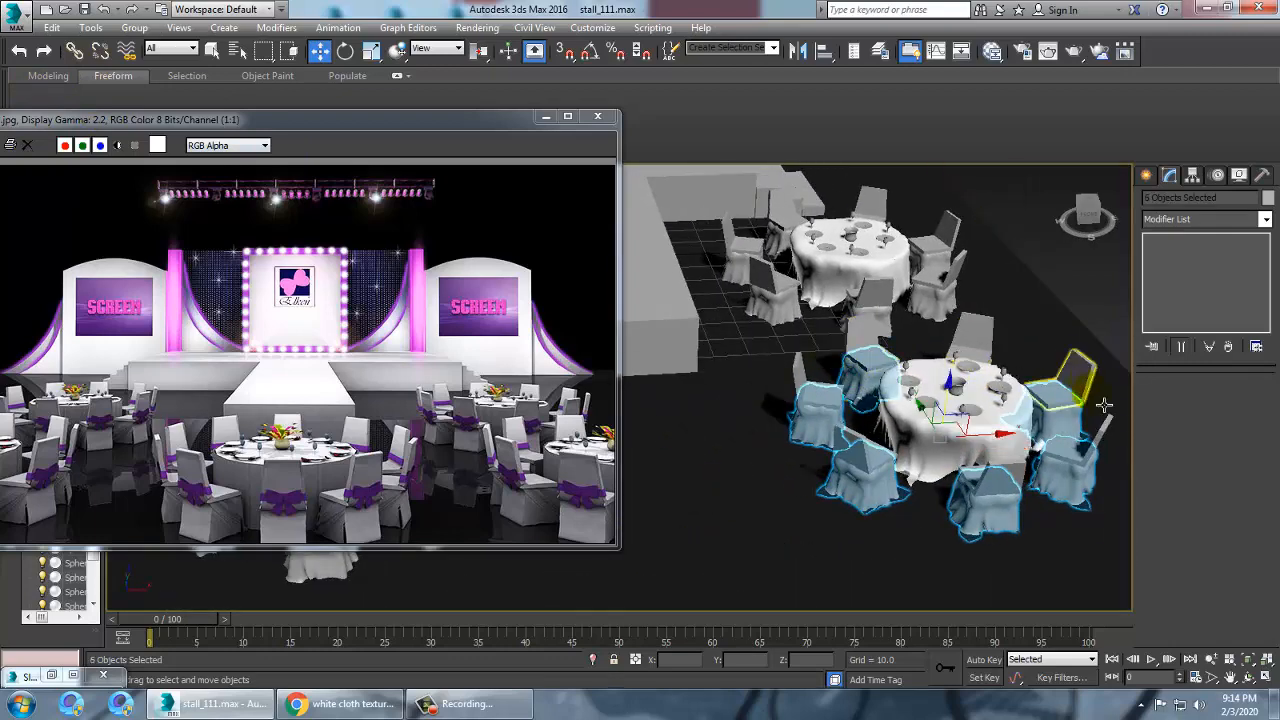
alt+middle_drag(1104, 404, 930, 390)
ctrl+click(1008, 455)
ctrl+click(942, 395)
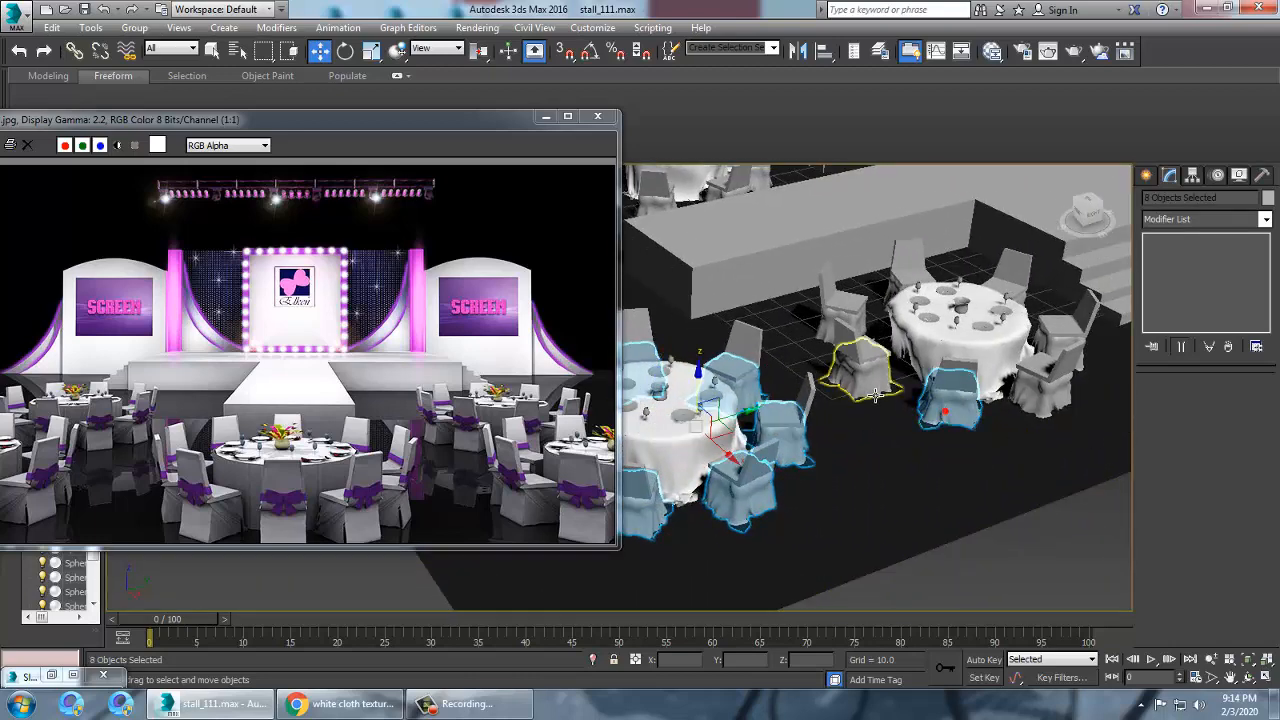
ctrl+click(875, 395)
ctrl+click(1040, 390)
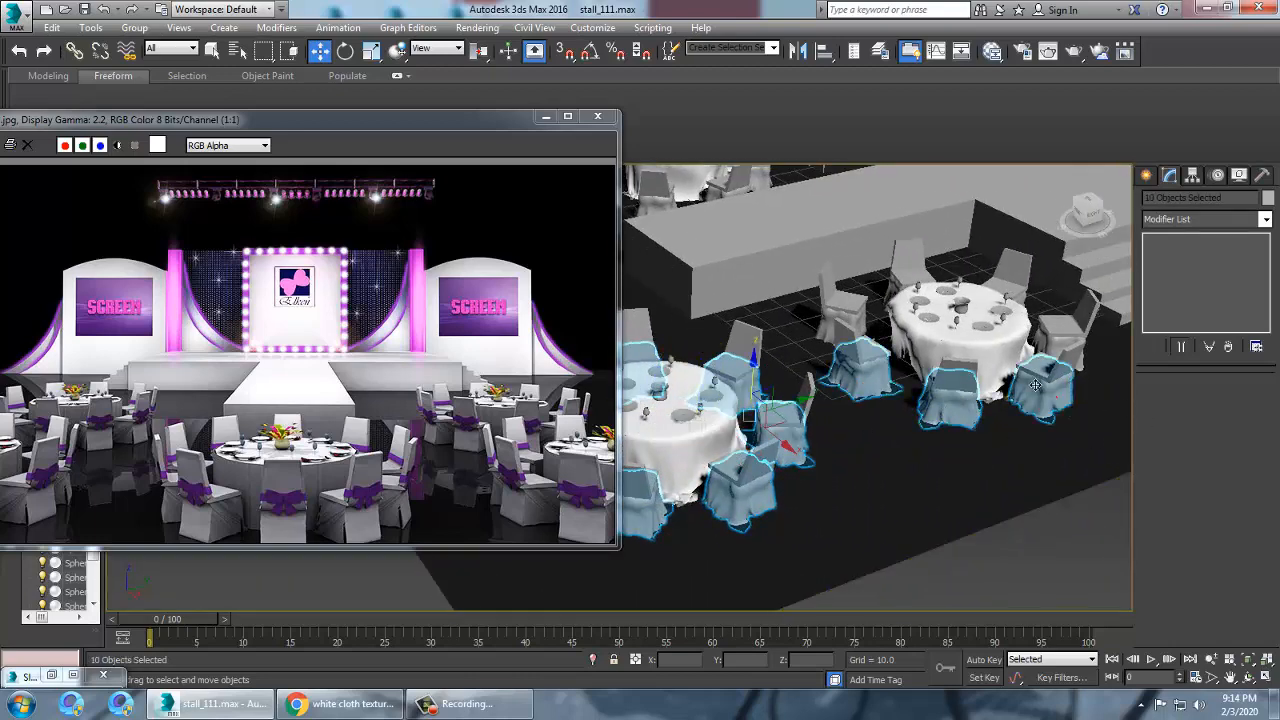
ctrl+click(833, 330)
alt+middle_drag(1087, 420, 850, 430)
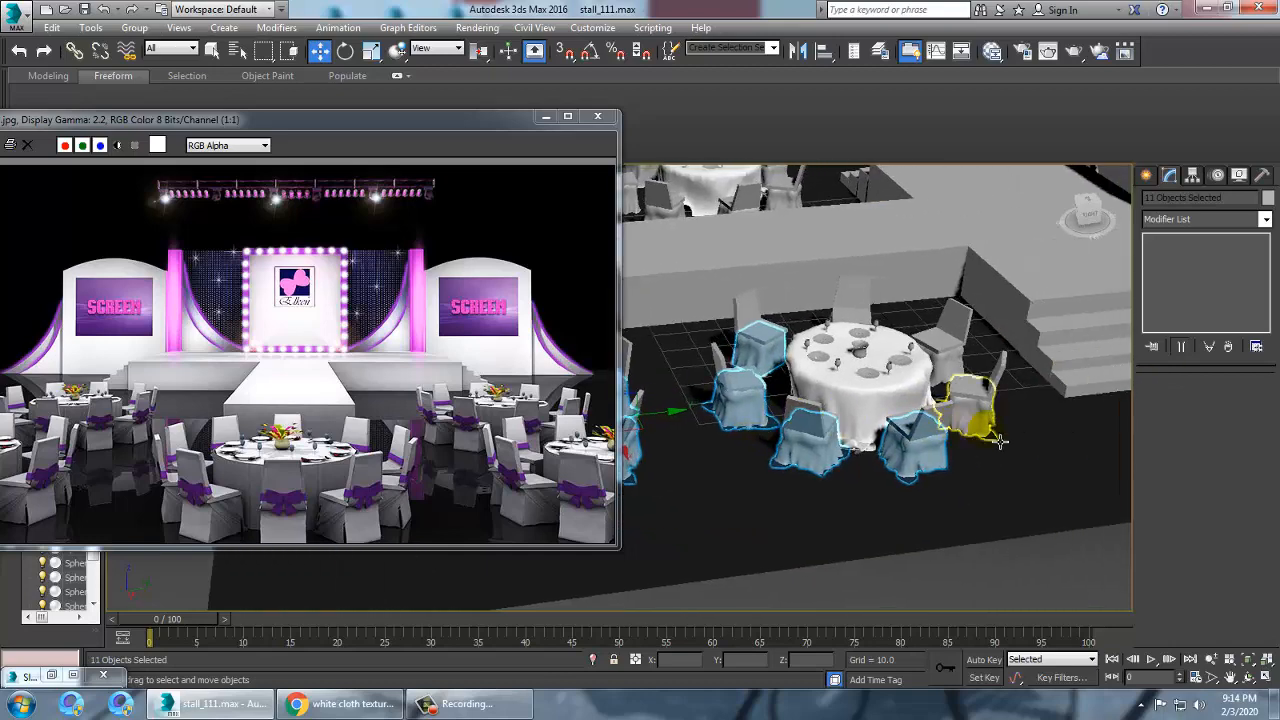
ctrl+click(992, 436)
alt+middle_drag(1000, 440, 872, 378)
ctrl+click(990, 537)
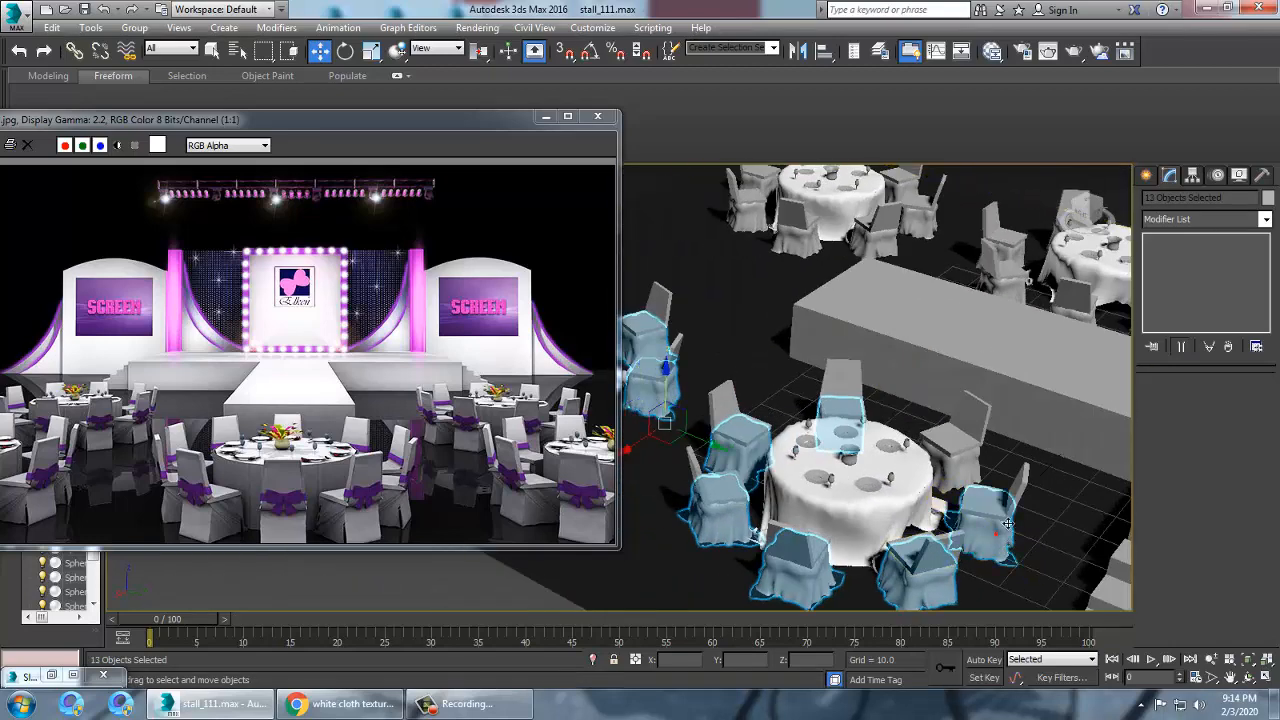
ctrl+click(968, 472)
Assign the cloth material to the selected chair covers
key(m)
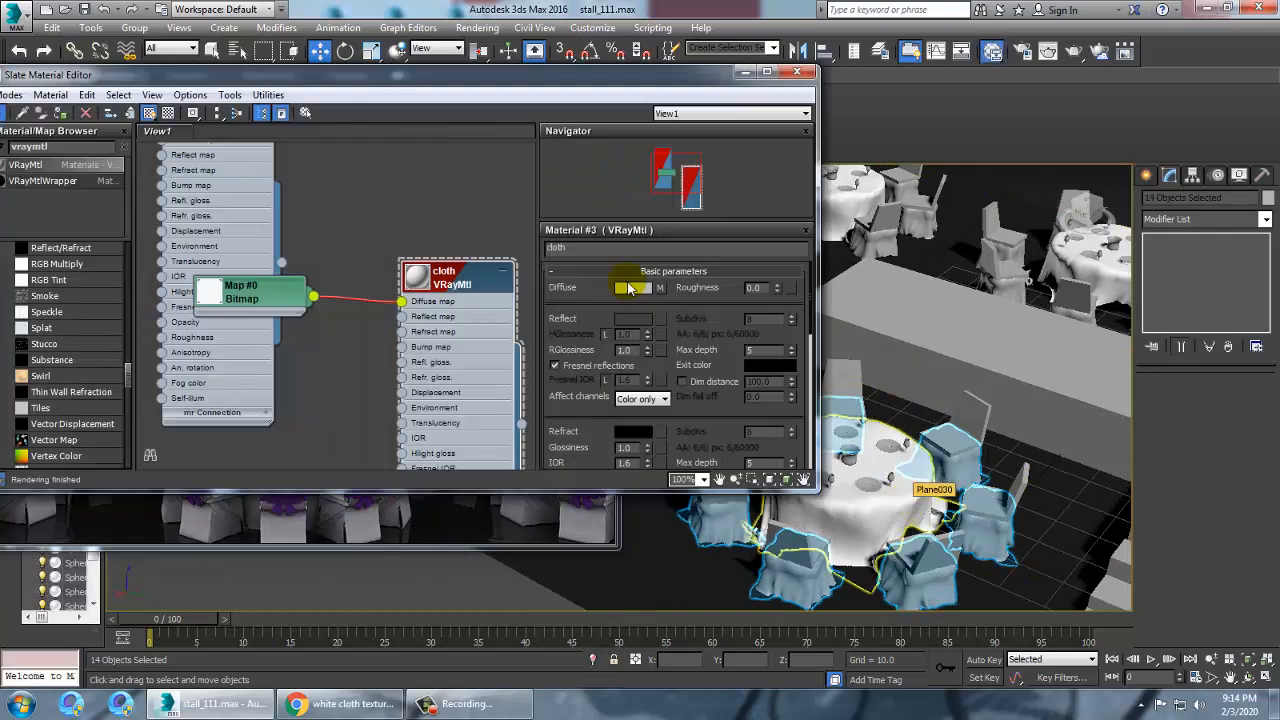
drag(126, 78, 305, 77)
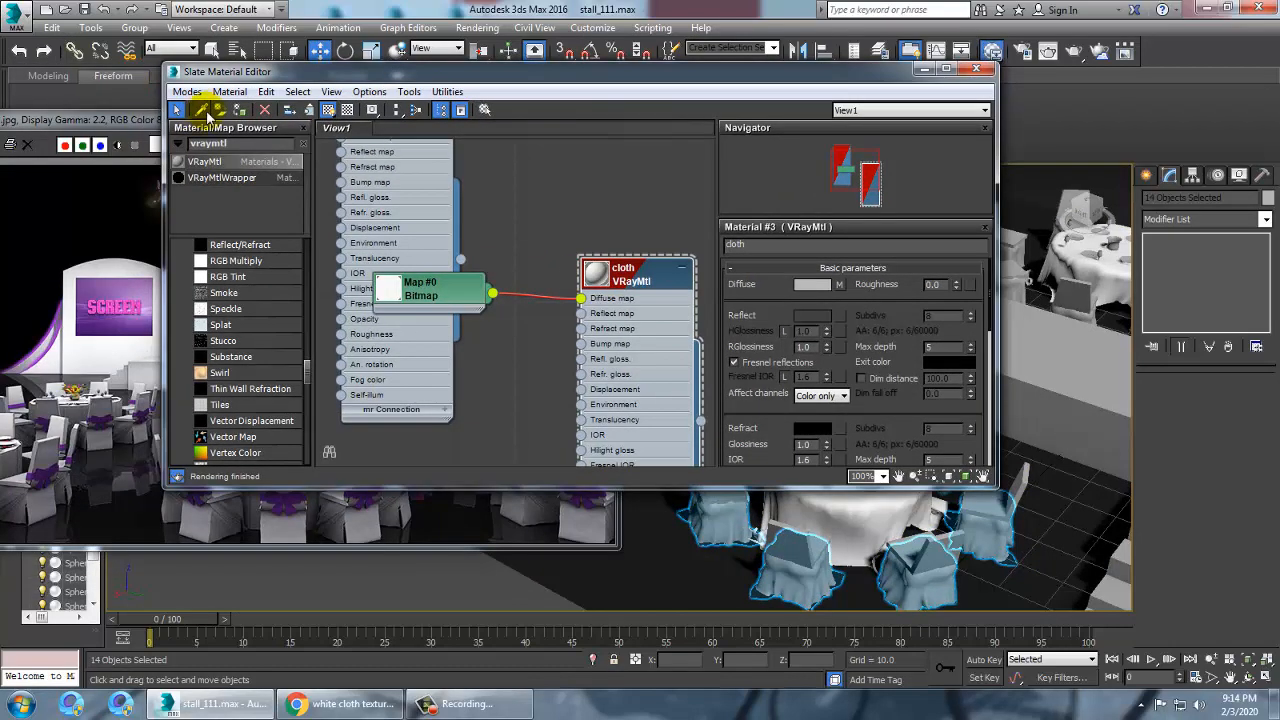
click(243, 110)
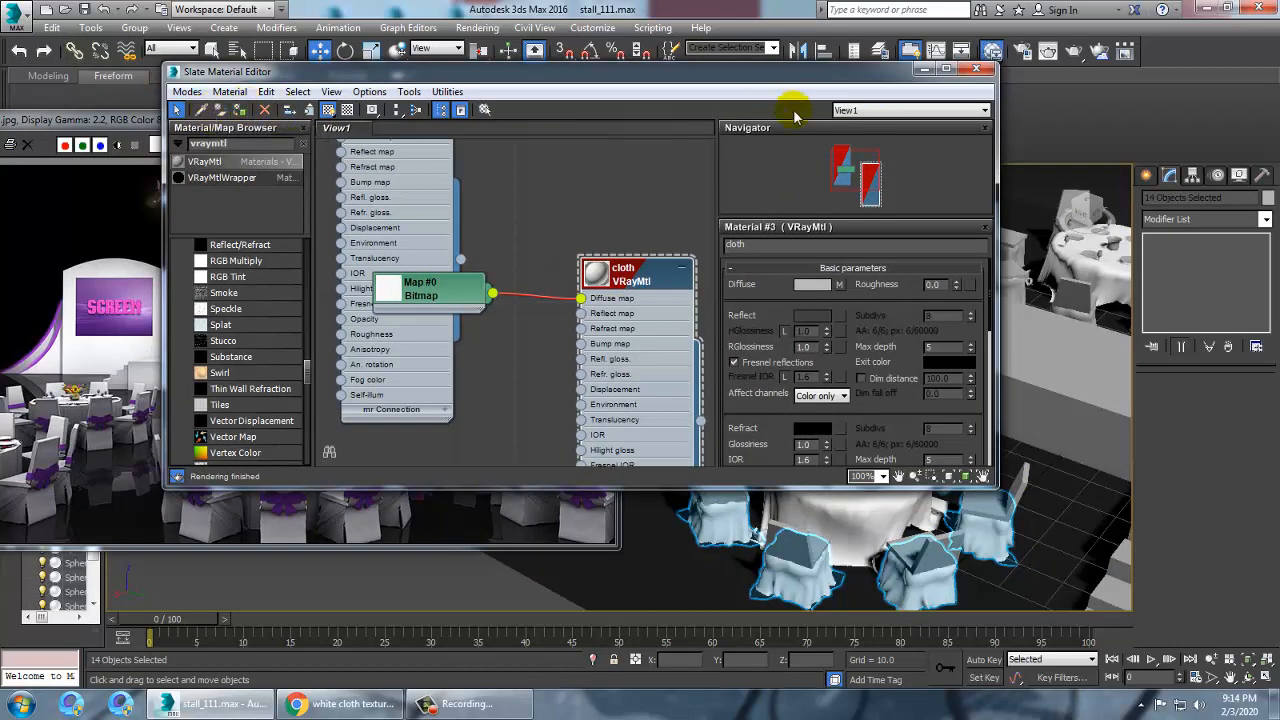
click(925, 74)
Select the remaining table-and-chair groups across the floor and ungroup them, then clear the selection
scroll(971, 386, down, 5)
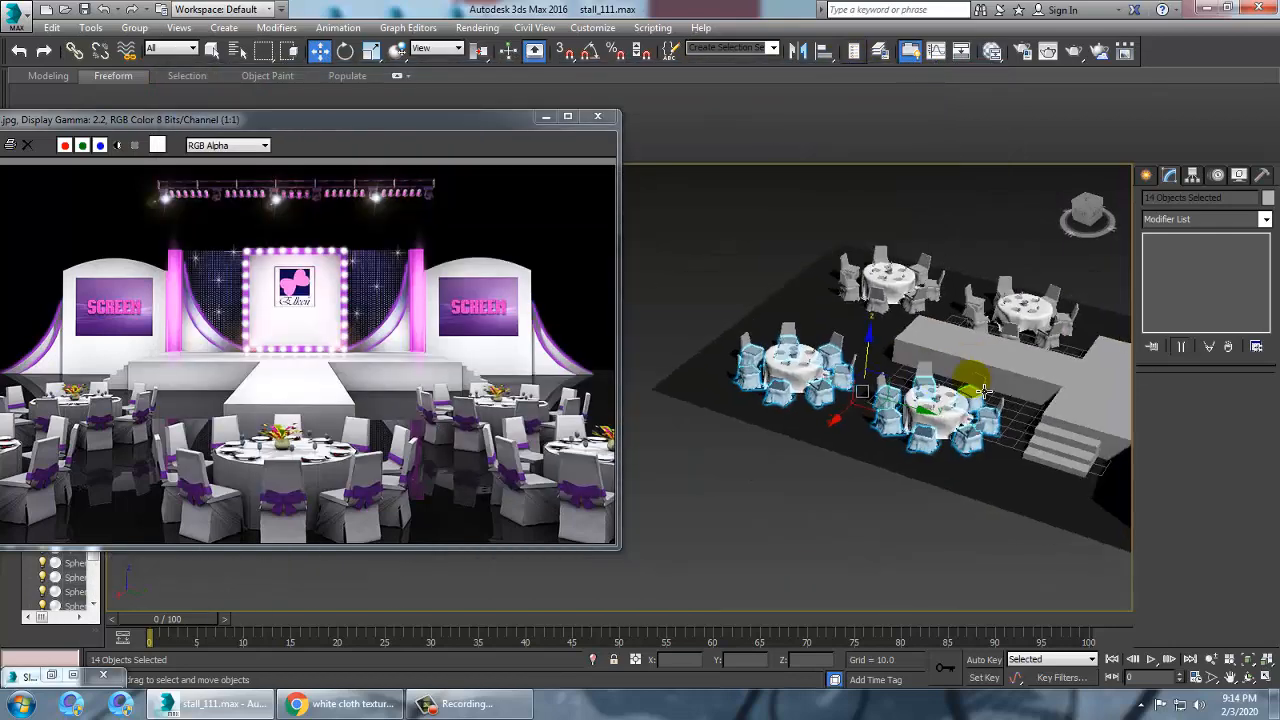
alt+middle_drag(971, 386, 870, 443)
scroll(870, 443, up, 8)
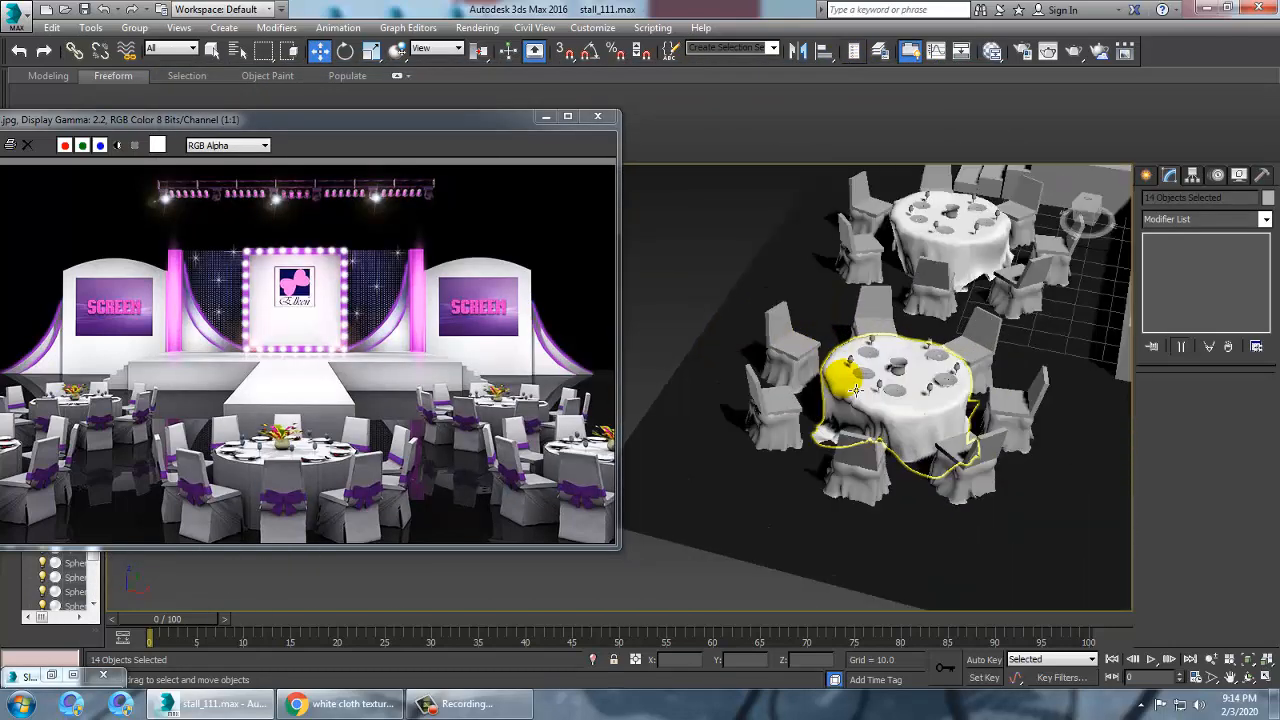
scroll(916, 373, down, 2)
scroll(916, 373, down, 4)
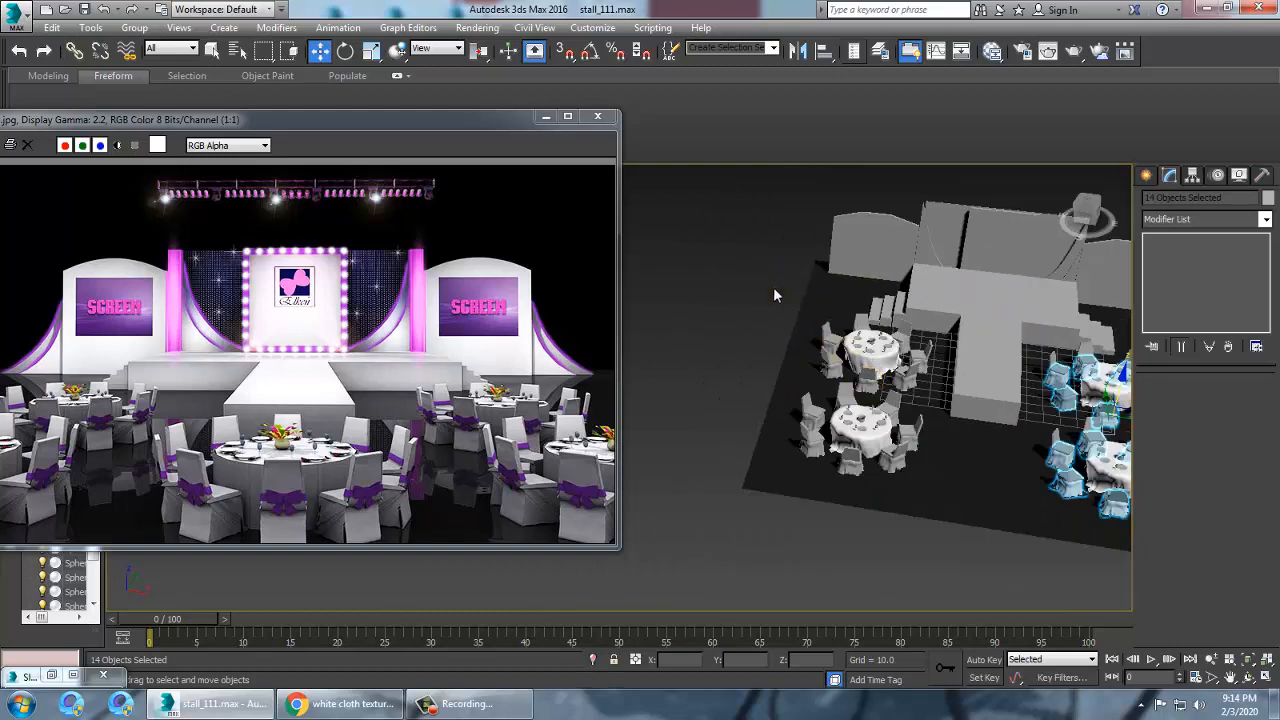
drag(957, 509, 988, 535)
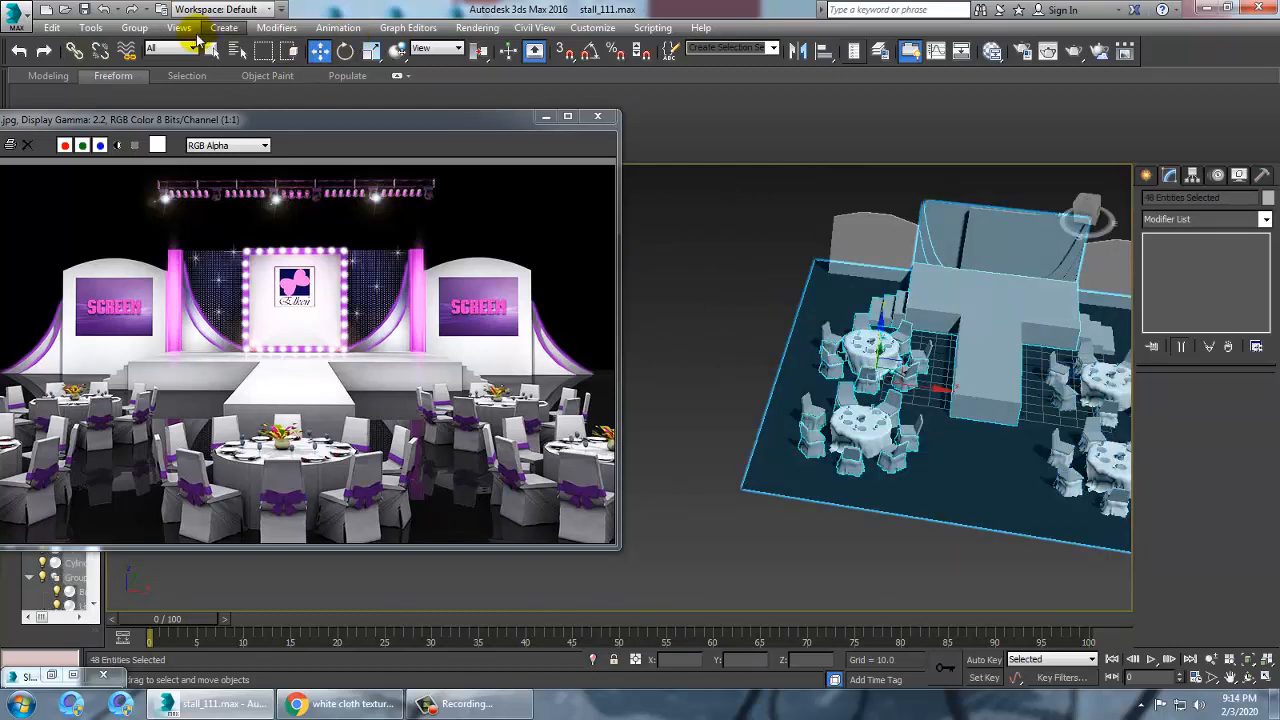
click(134, 27)
click(151, 65)
click(782, 310)
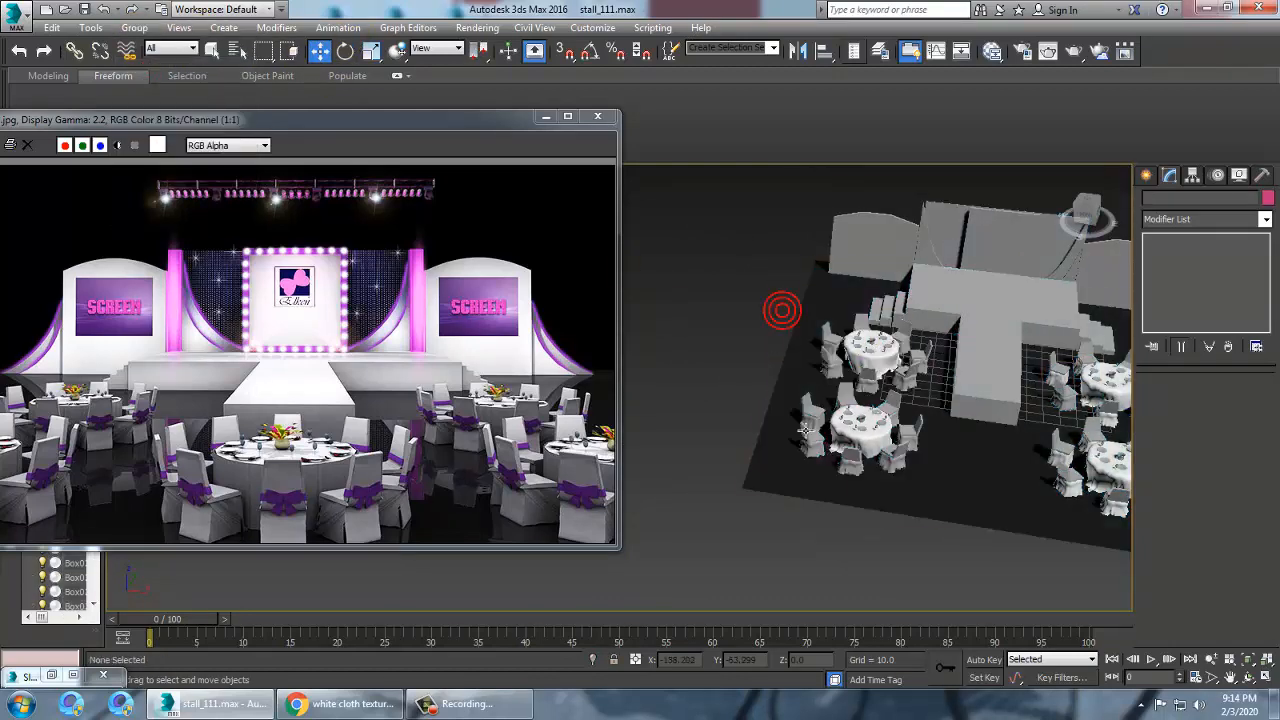
Select the seven chair cover objects around the third table
alt+middle_drag(782, 310, 885, 400)
scroll(885, 400, up, 5)
click(752, 418)
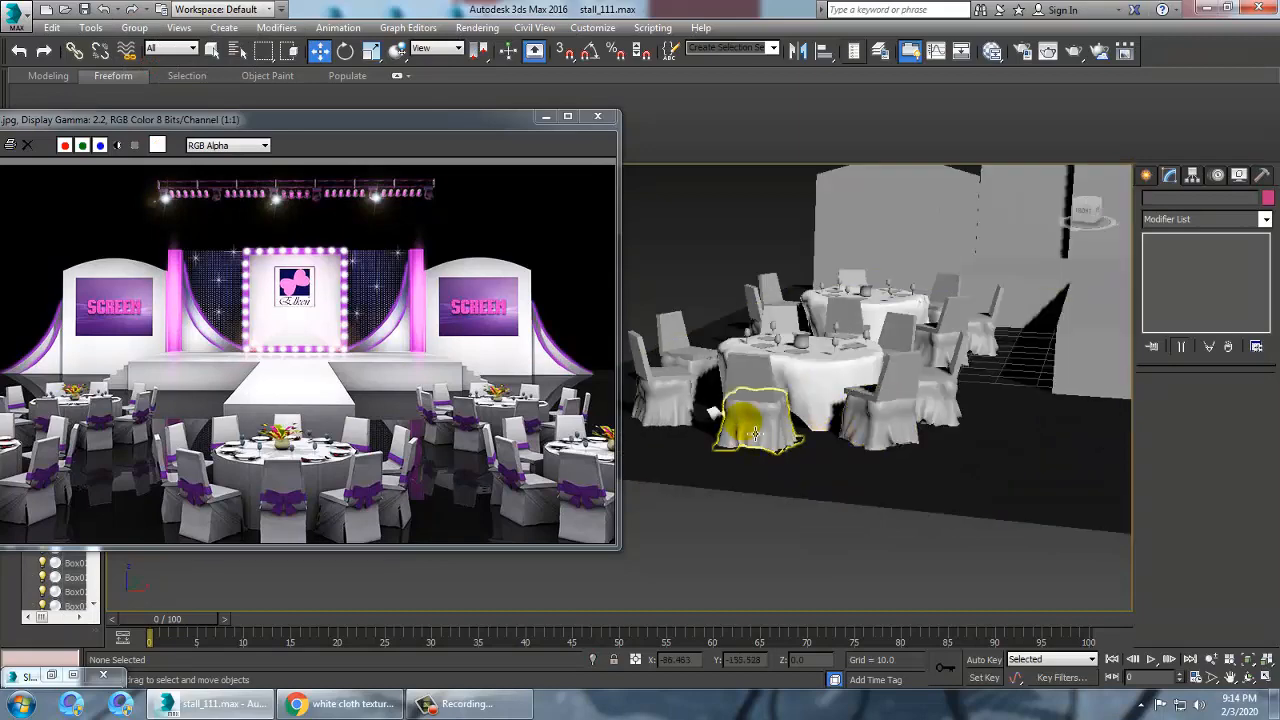
ctrl+click(906, 437)
ctrl+click(937, 401)
alt+middle_drag(937, 390, 965, 420)
middle_drag(965, 420, 1080, 455)
ctrl+click(829, 463)
alt+middle_drag(829, 463, 883, 459)
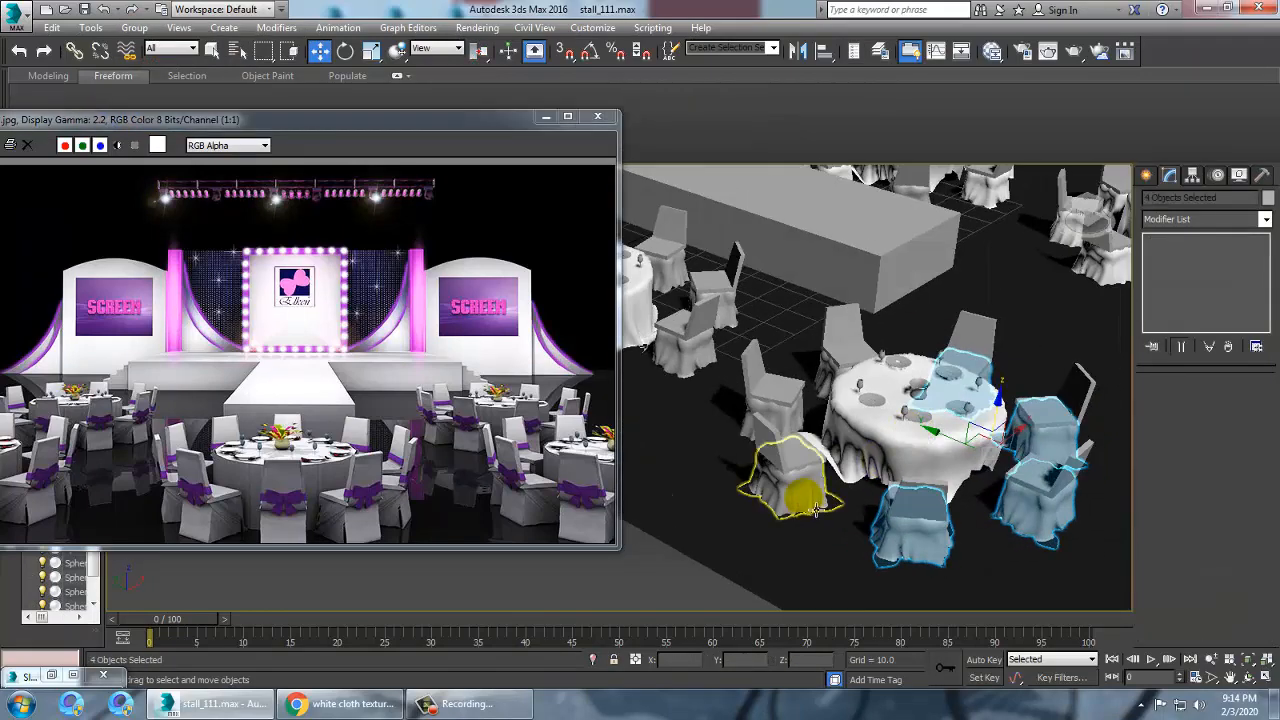
ctrl+click(804, 490)
ctrl+click(785, 422)
ctrl+click(834, 388)
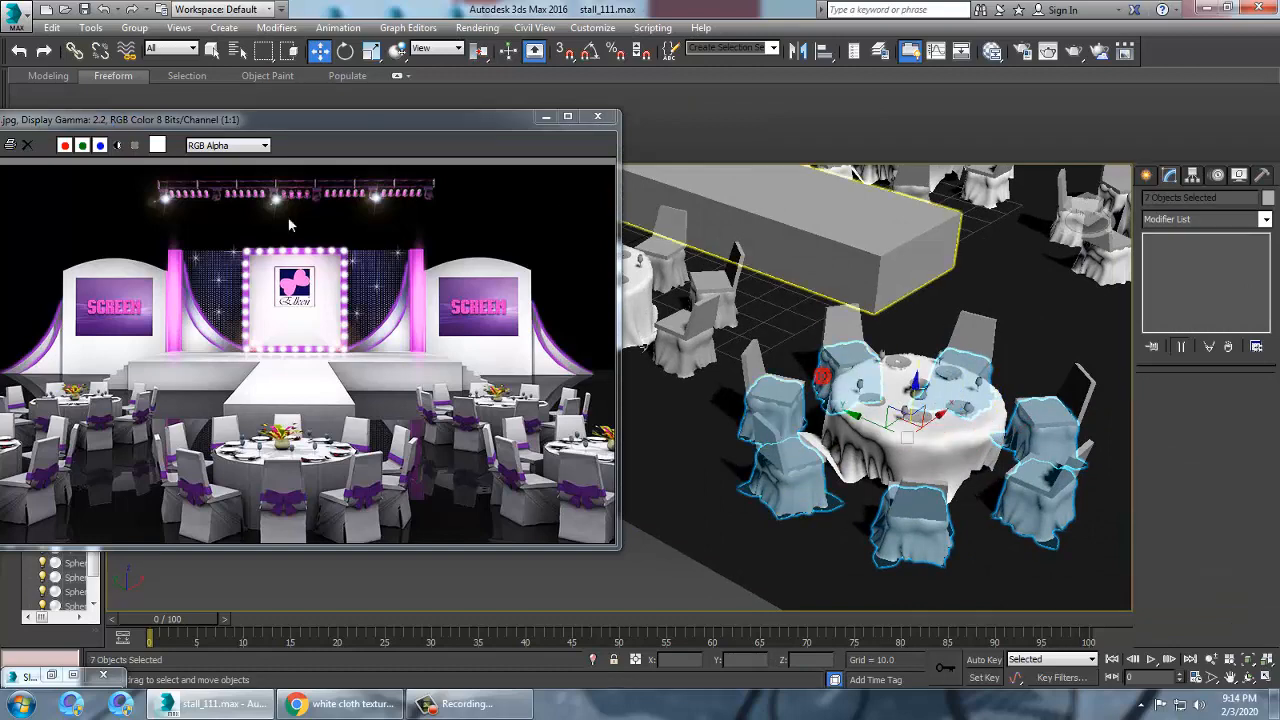
Assign the cloth material to the selected chair covers and close the material editor
key(m)
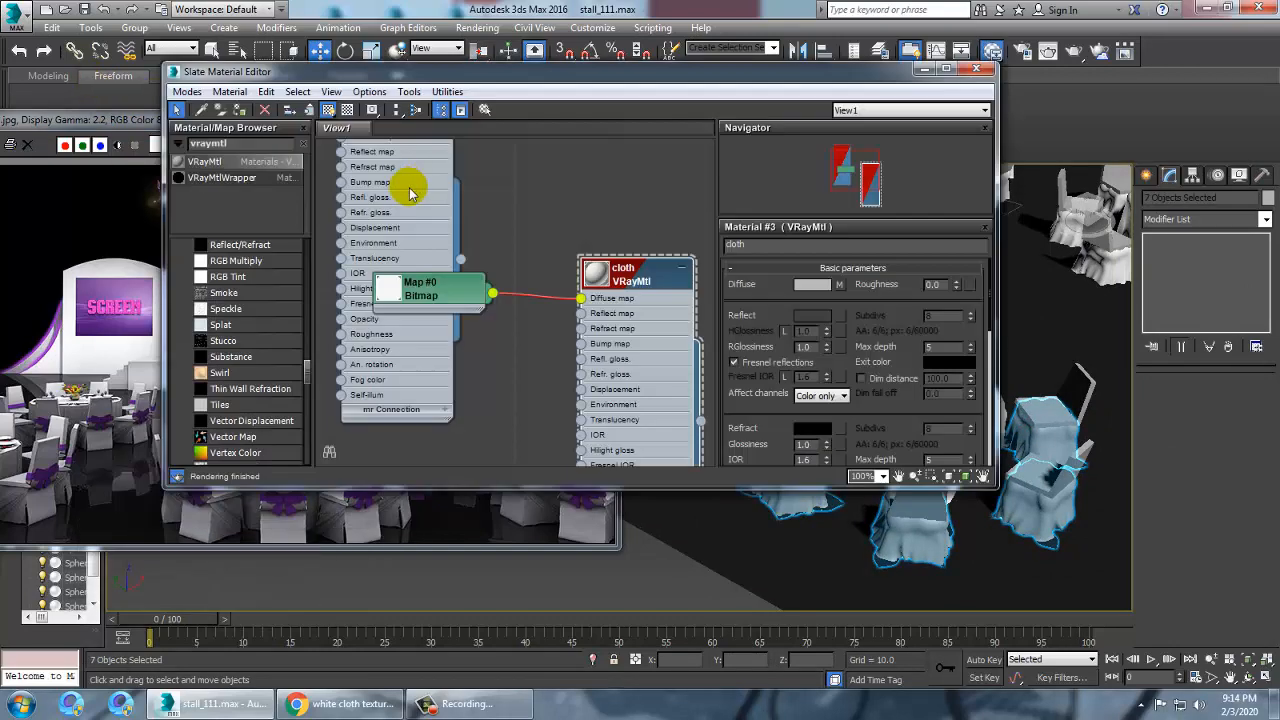
click(240, 111)
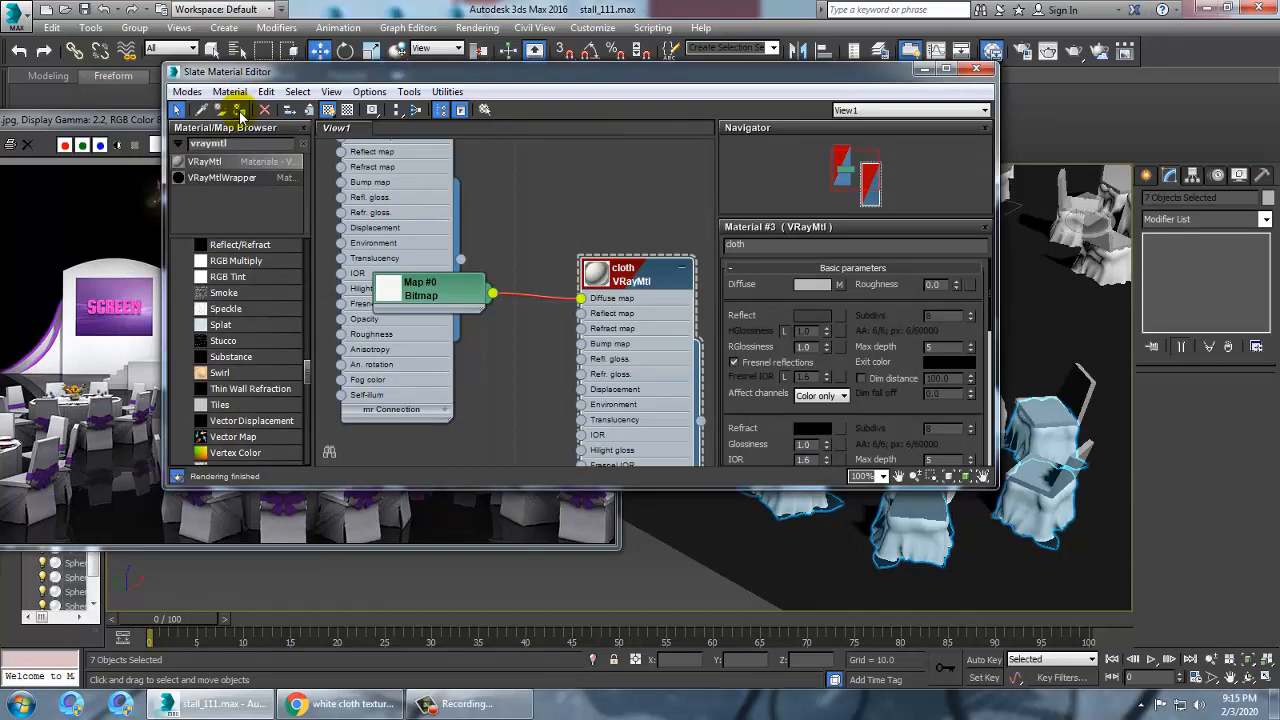
click(924, 69)
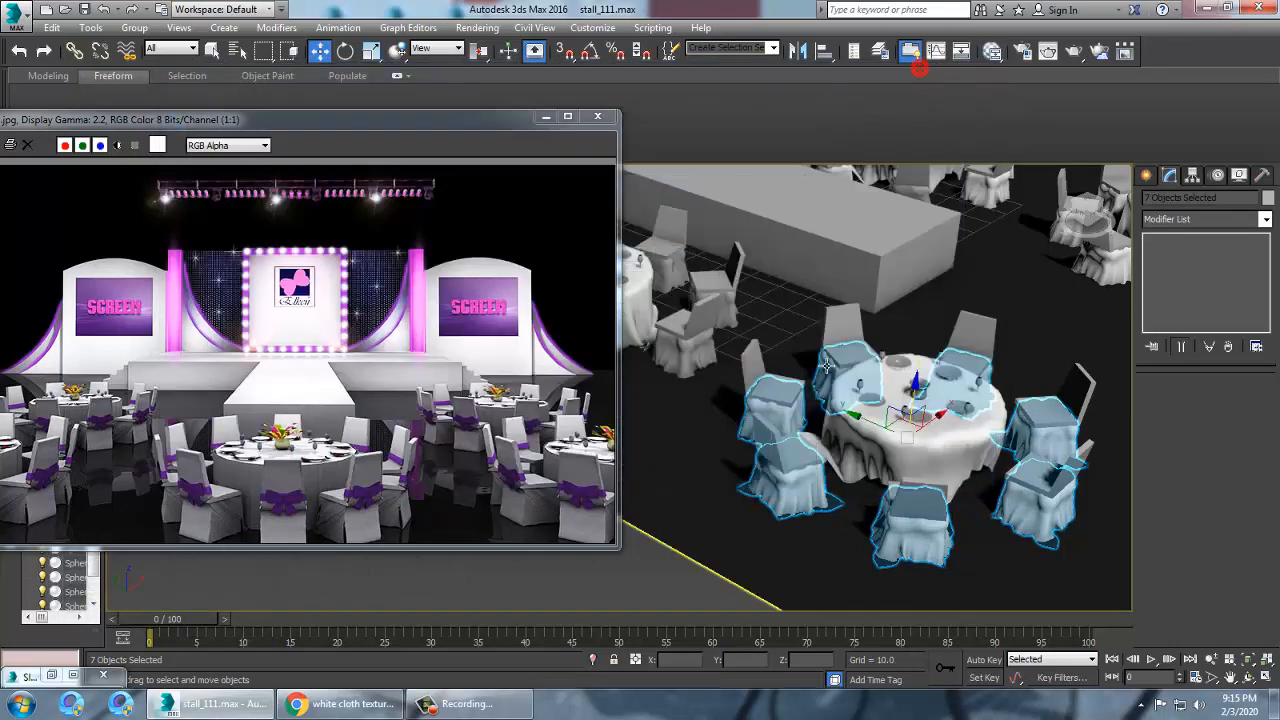
Select the seven chair cover objects around the next table
middle_drag(1003, 404, 1062, 442)
click(917, 392)
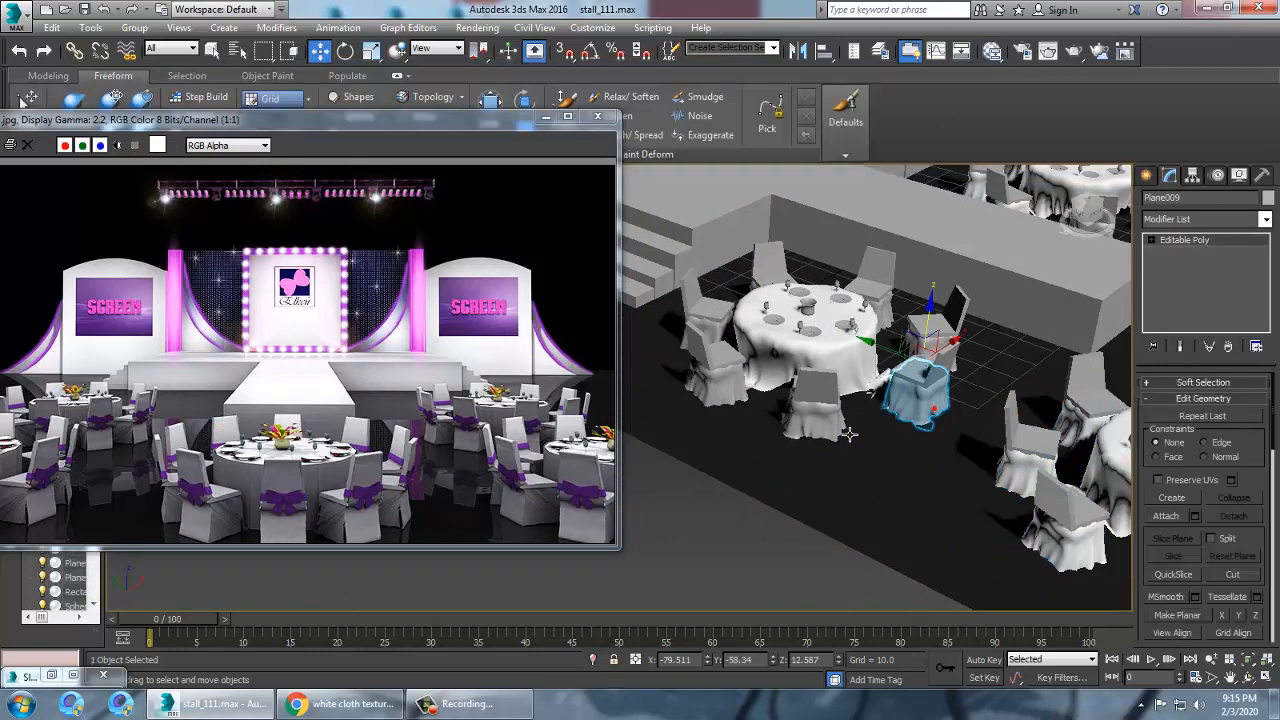
ctrl+click(815, 410)
ctrl+click(745, 398)
alt+middle_drag(743, 396, 874, 420)
ctrl+click(771, 438)
alt+middle_drag(704, 439, 748, 362)
ctrl+click(716, 443)
ctrl+click(727, 397)
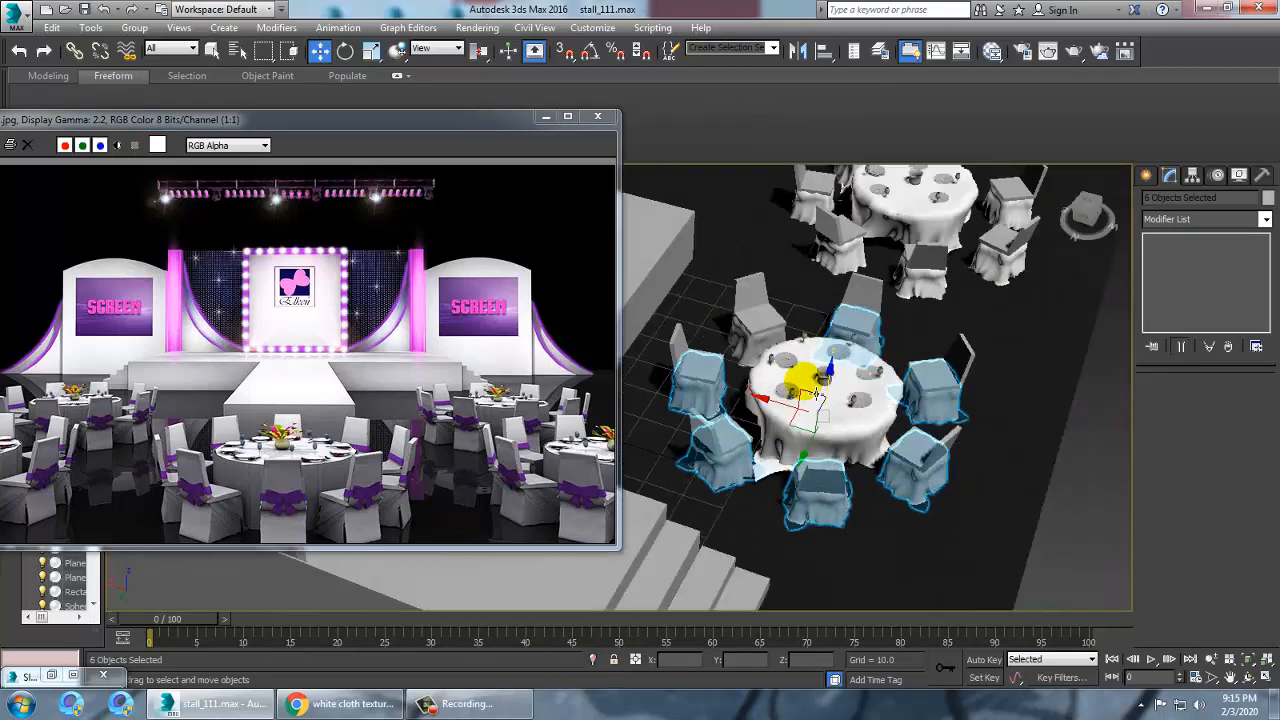
ctrl+click(761, 360)
Assign the cloth material to these chair covers and close the material editor
click(991, 50)
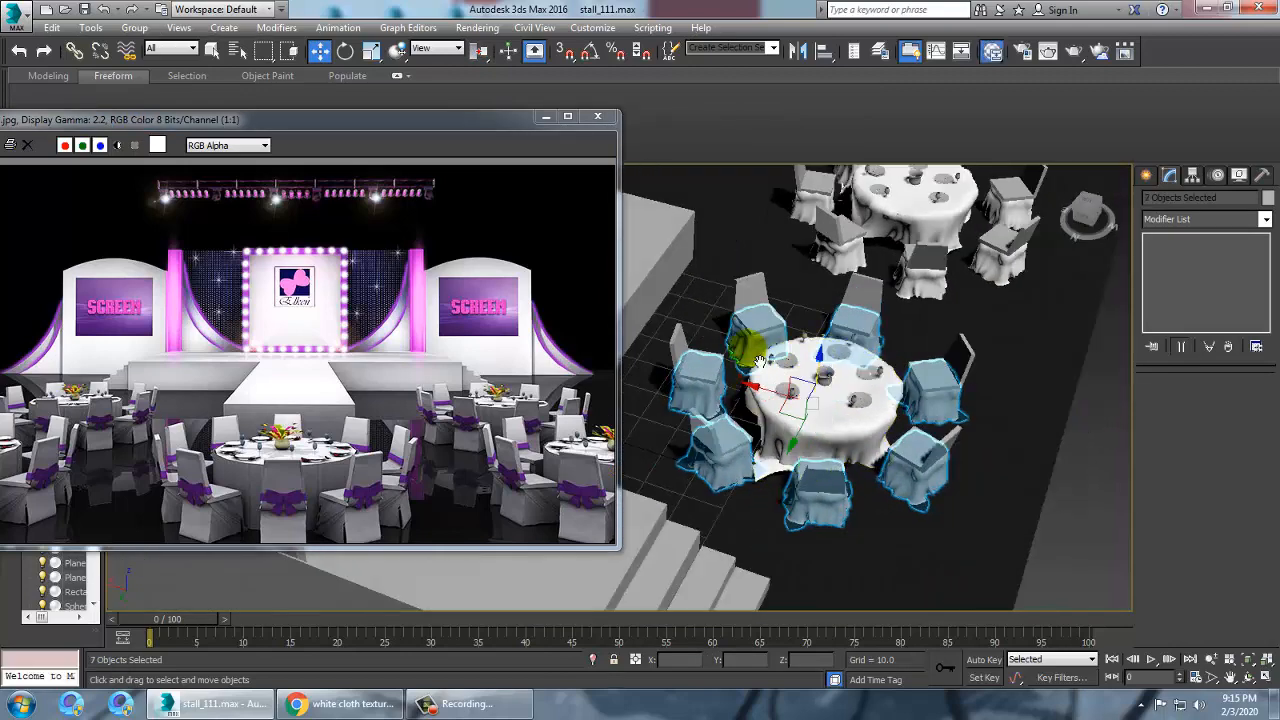
click(240, 109)
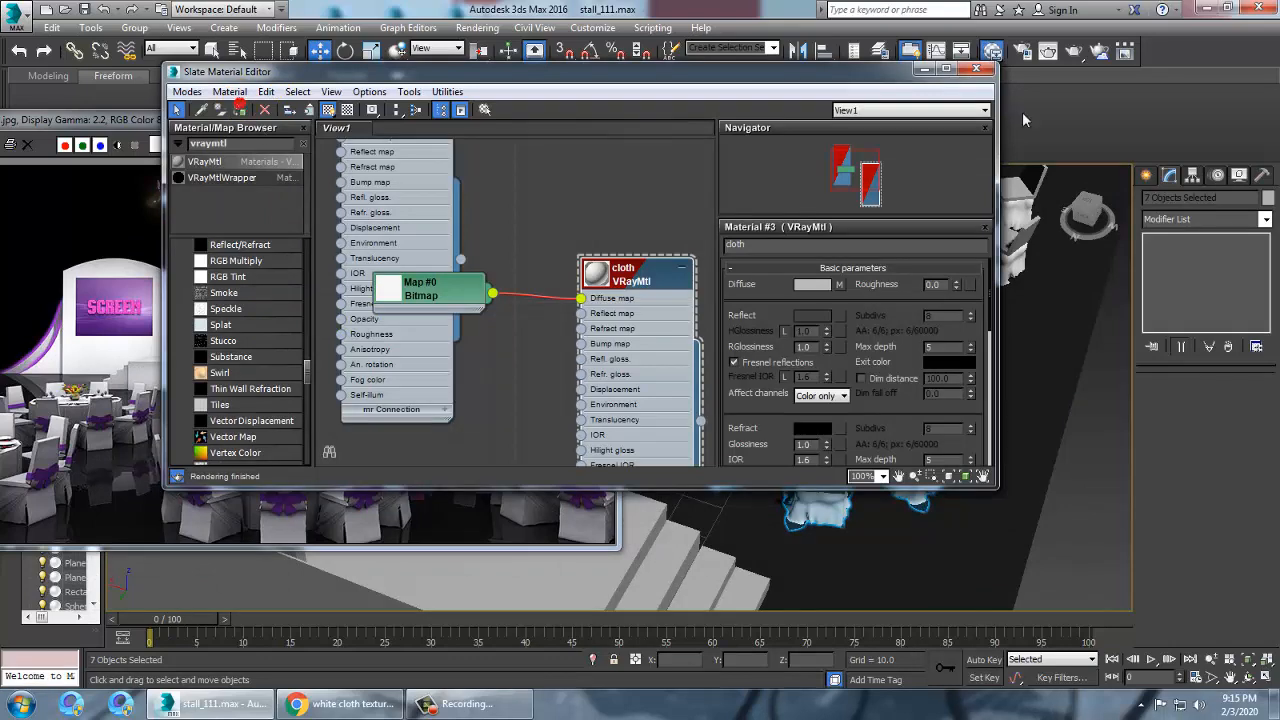
click(924, 70)
Select a wine glass on a table and create a new VRayMtl material named glass
alt+middle_drag(868, 345, 826, 428)
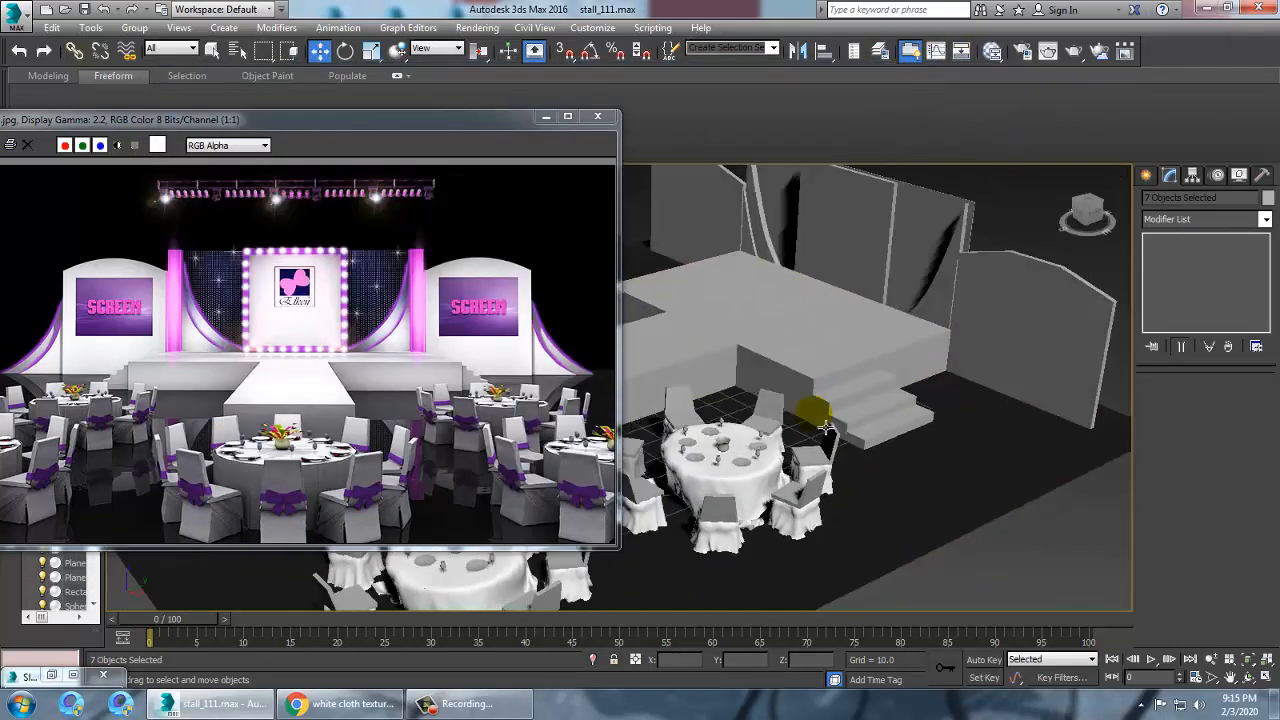
click(721, 420)
key(z)
scroll(815, 432, down, 5)
alt+middle_drag(800, 421, 856, 401)
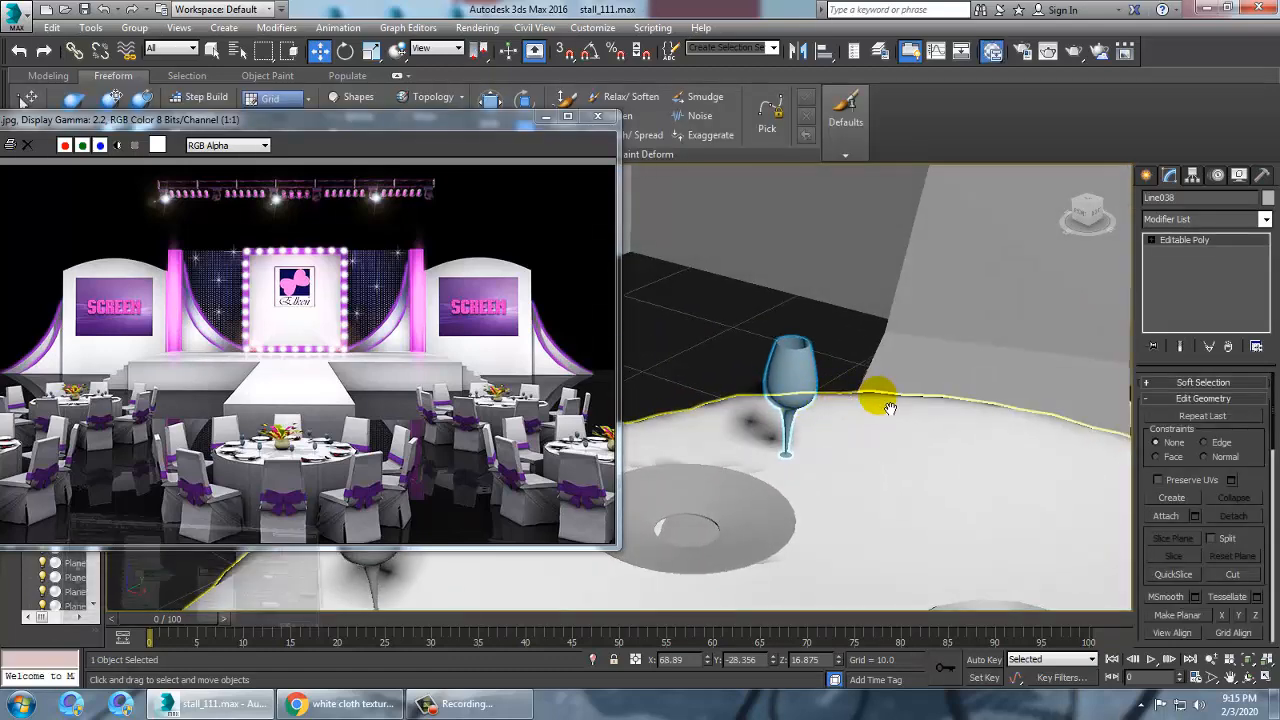
key(m)
drag(628, 281, 596, 168)
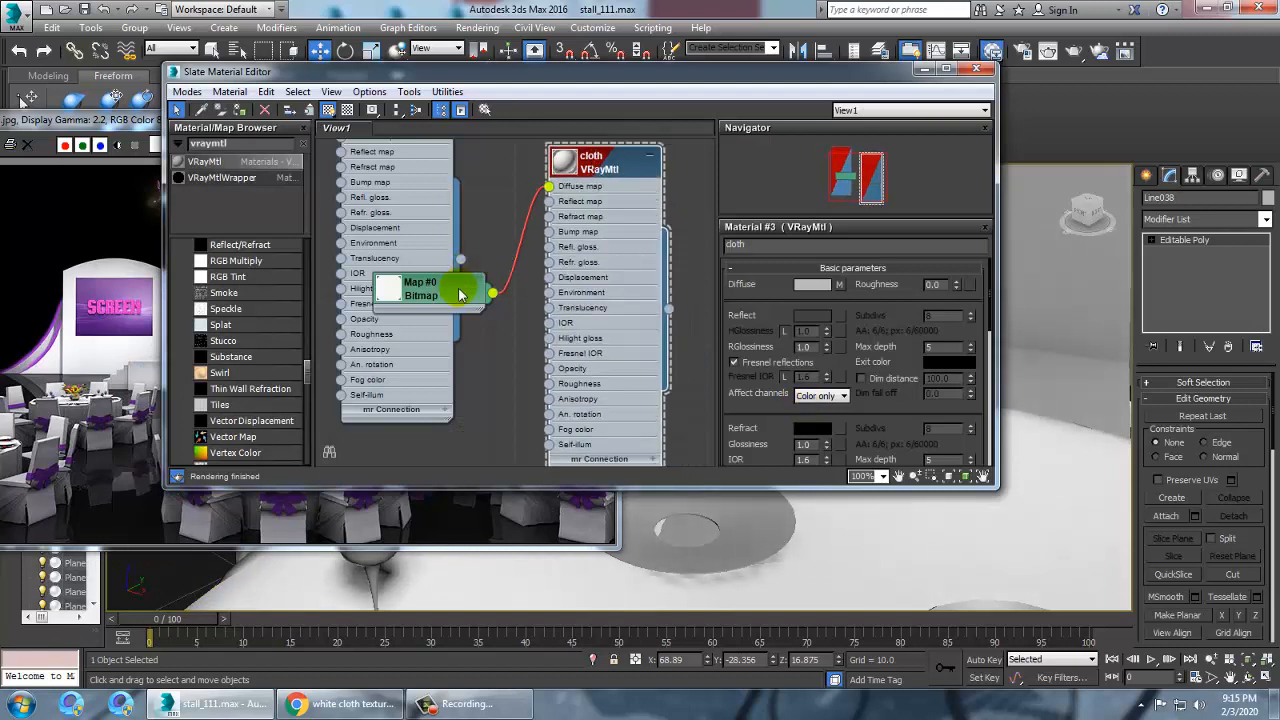
drag(461, 290, 461, 175)
middle_drag(636, 448, 636, 253)
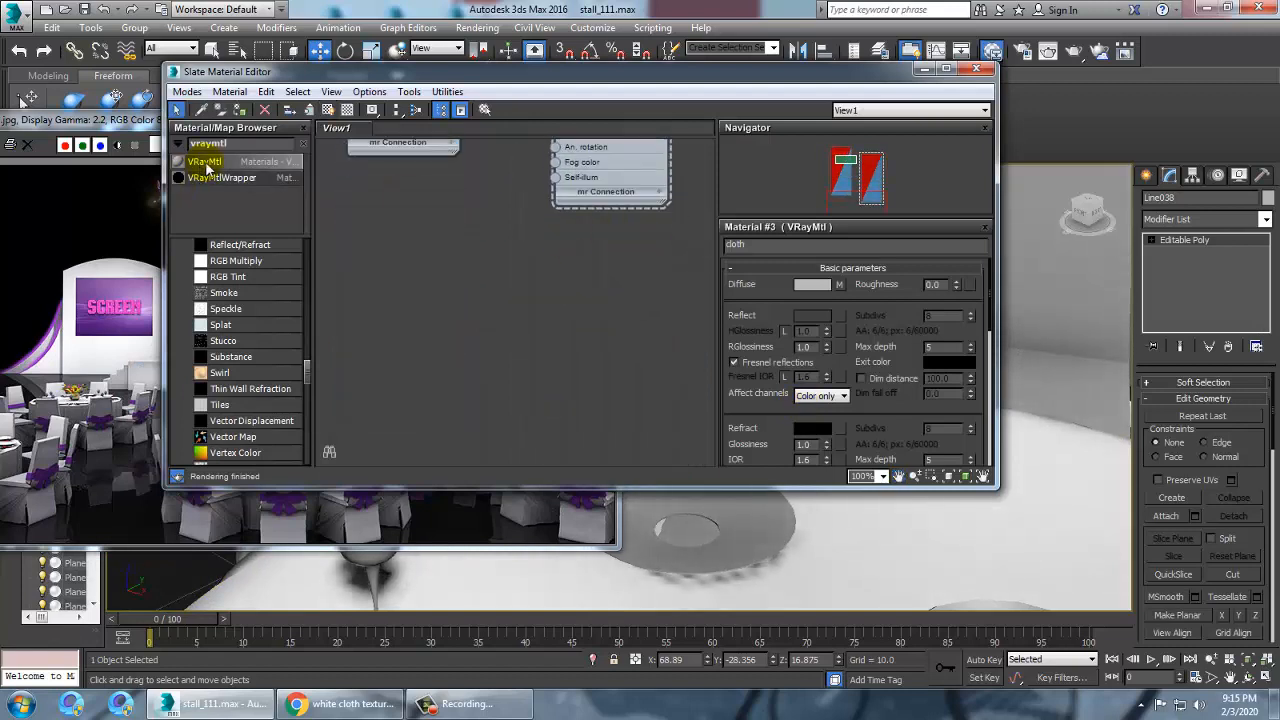
drag(207, 168, 425, 315)
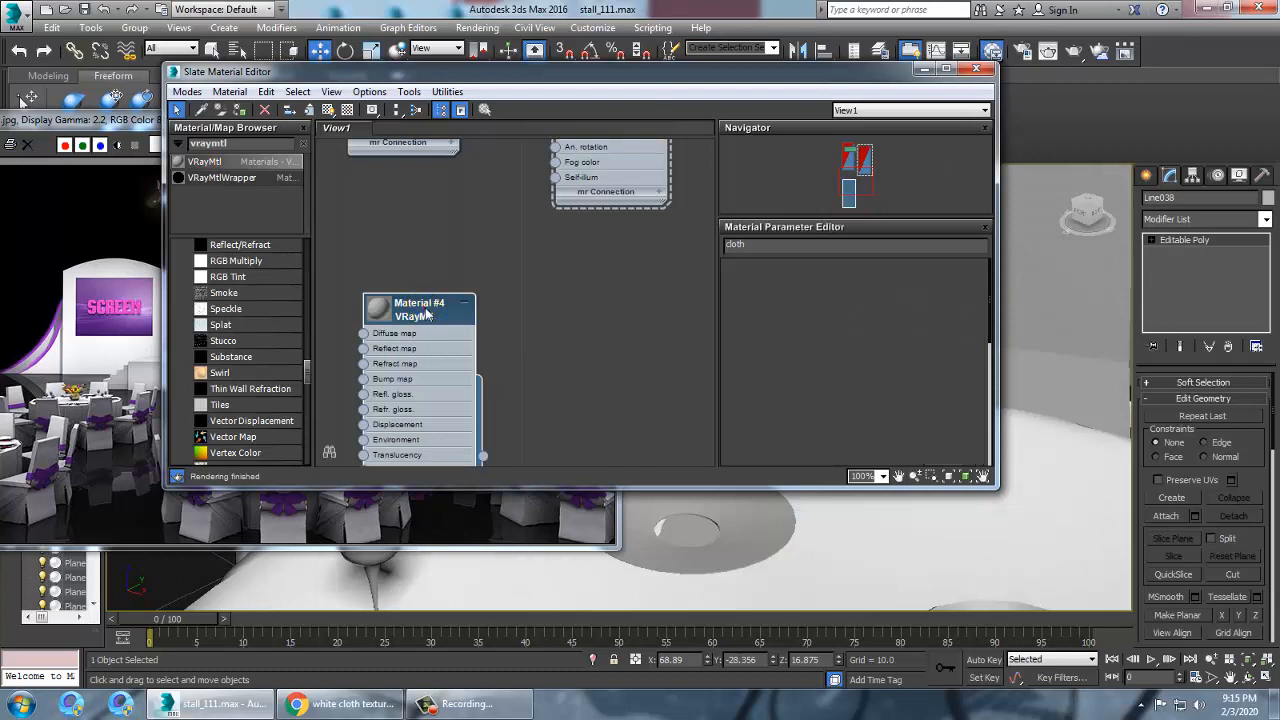
double_click(425, 315)
click(781, 248)
text(glass)
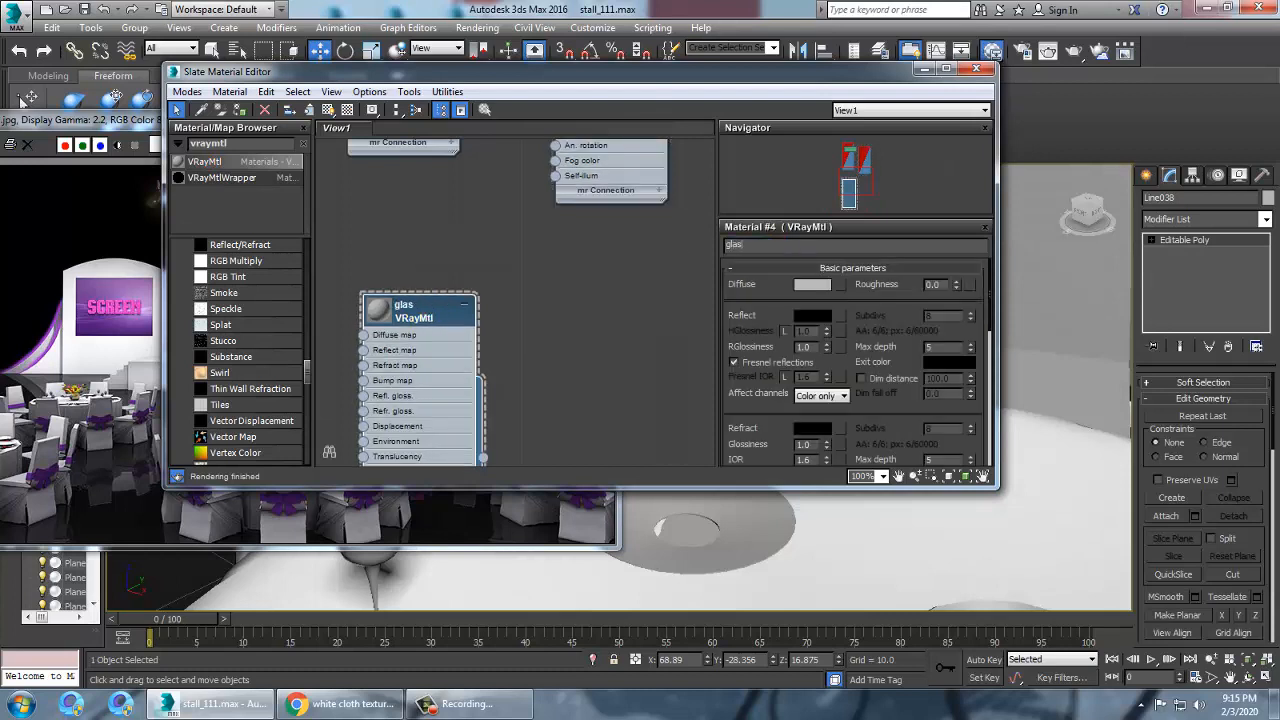
Set the glass material's refraction color to white (248) and its reflection color to grey
click(812, 430)
click(319, 220)
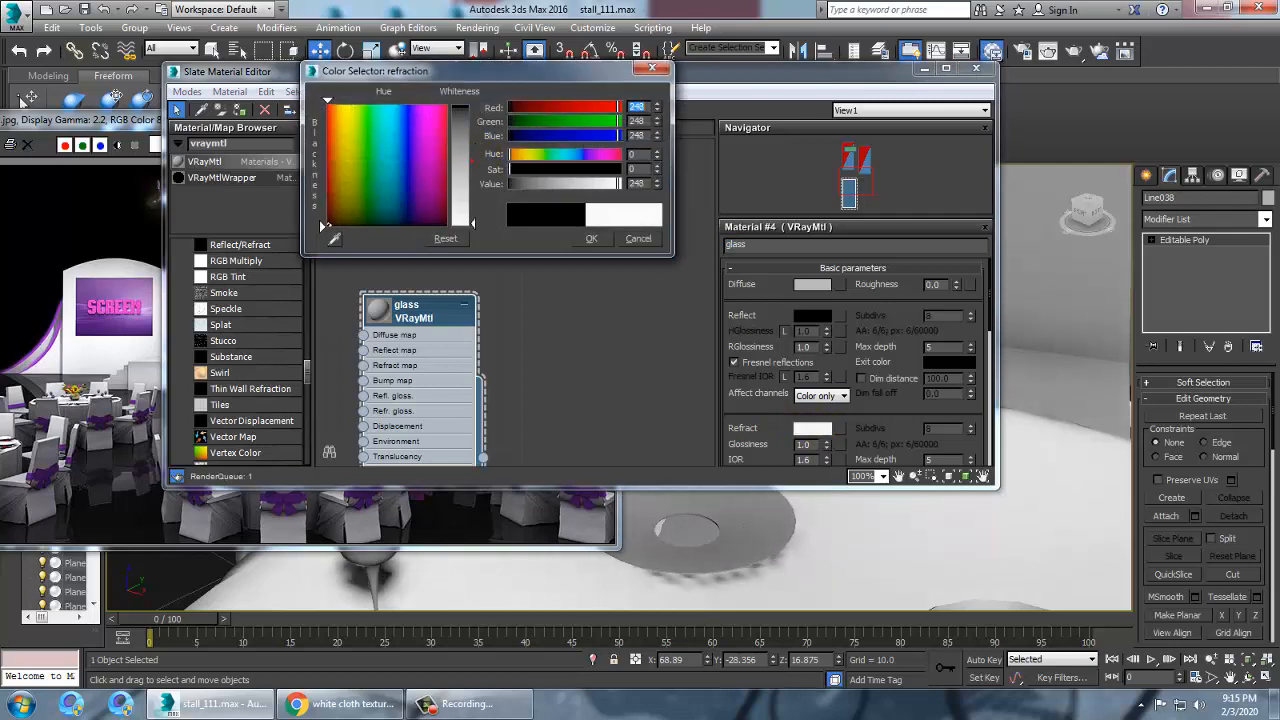
click(591, 238)
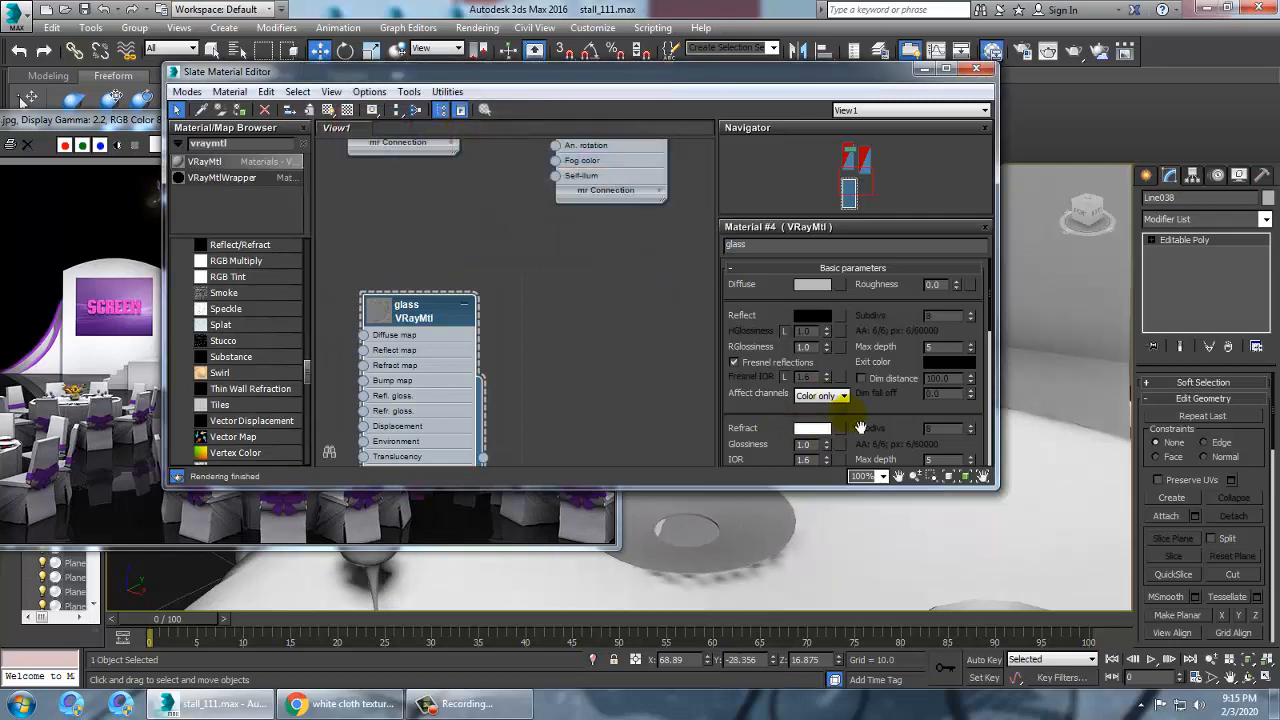
click(815, 319)
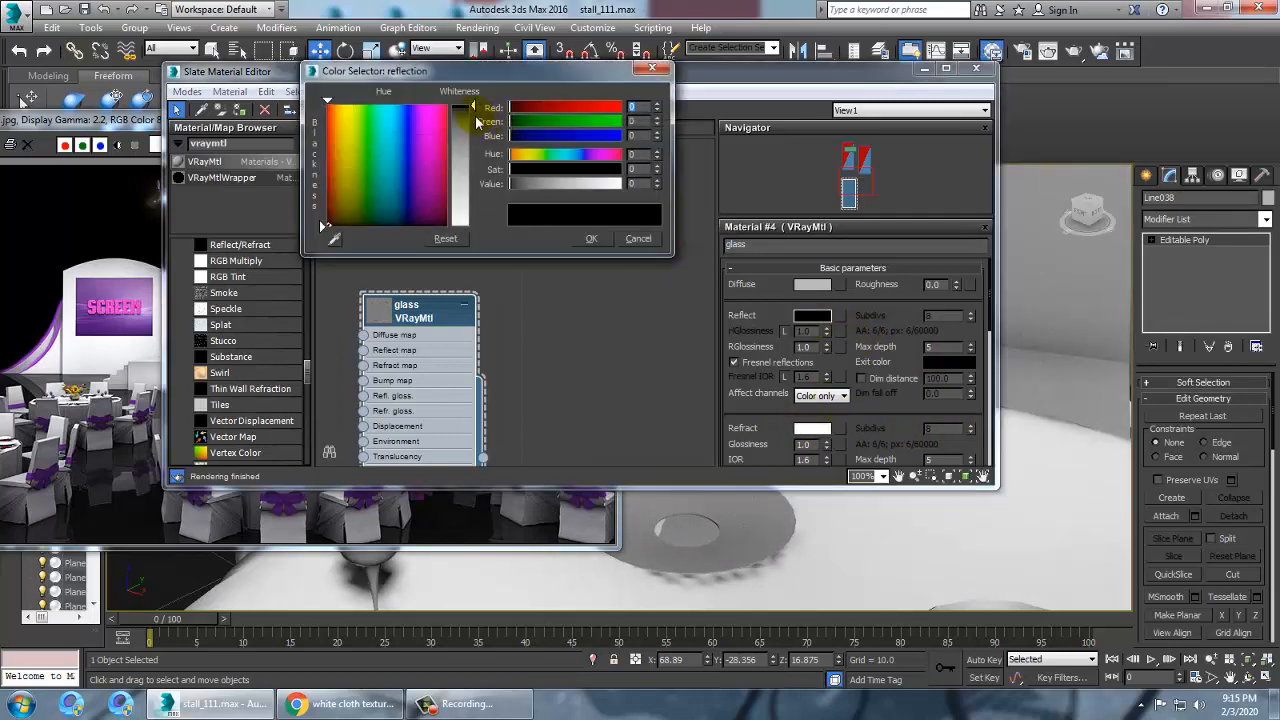
drag(474, 112, 474, 142)
click(591, 238)
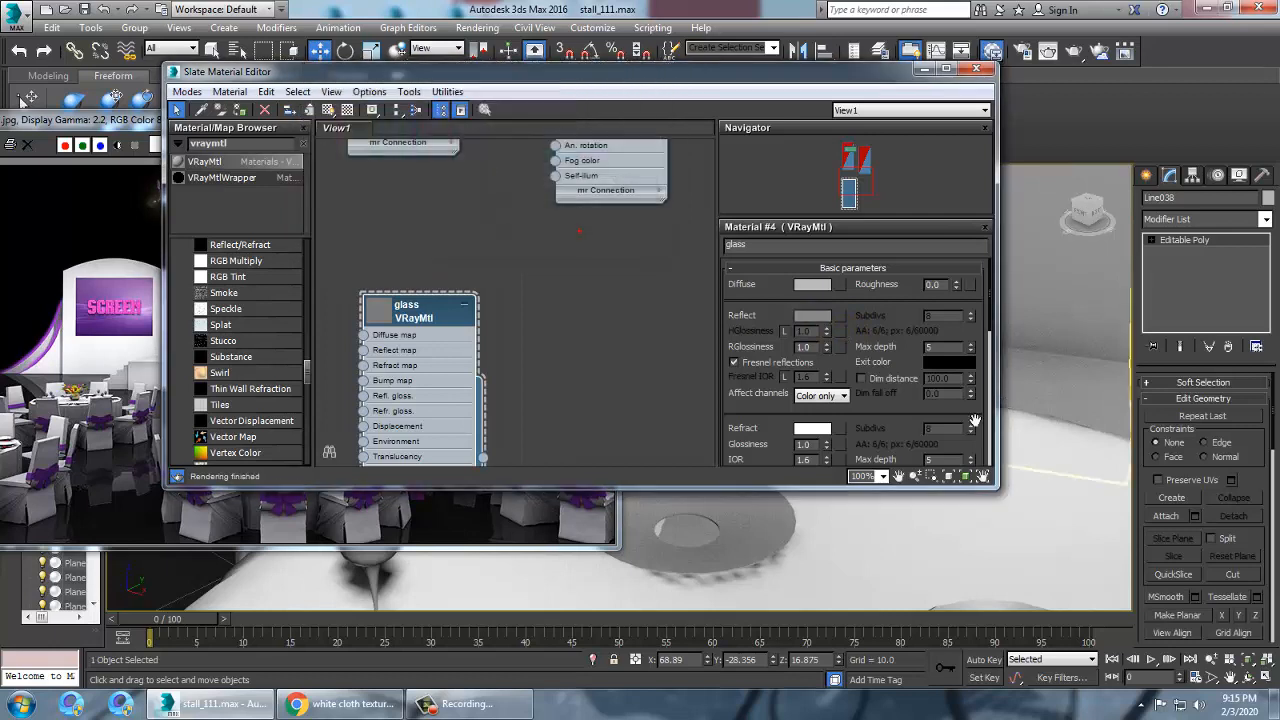
Set the glass refraction IOR to 2.0 and apply the material to the selected wine glass
scroll(933, 342, down, 2)
drag(933, 342, 931, 339)
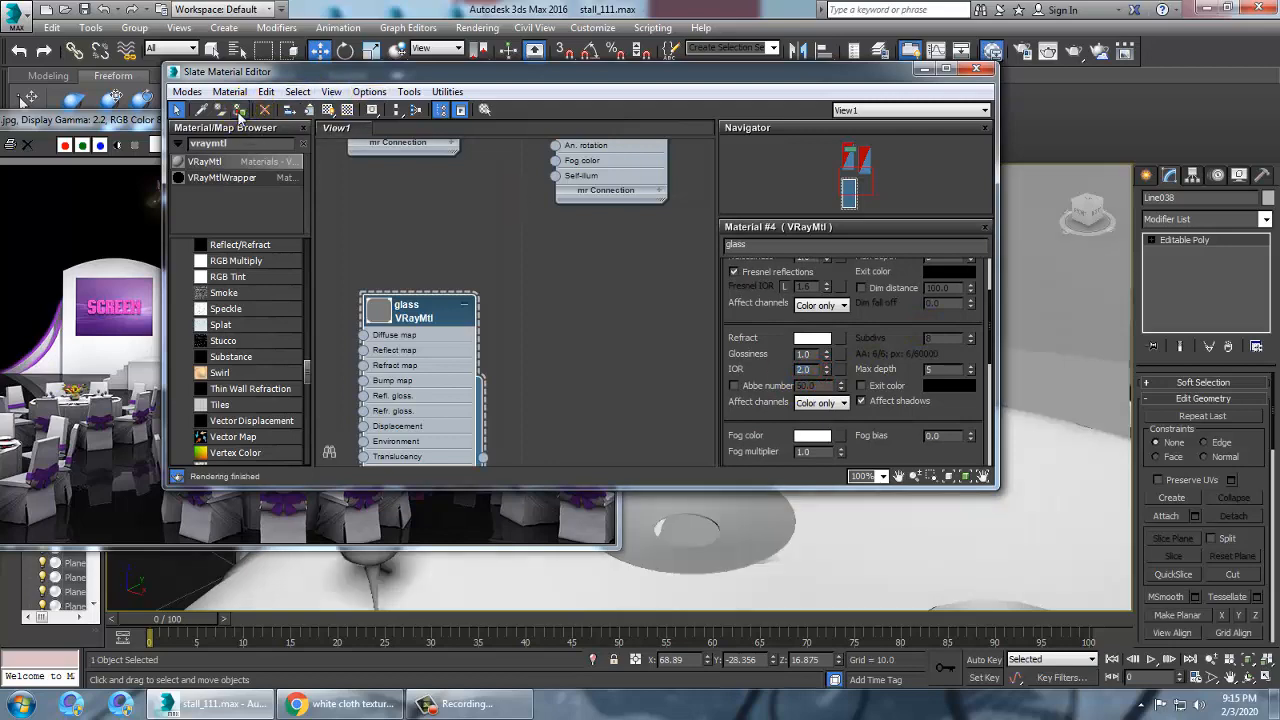
click(329, 110)
click(923, 70)
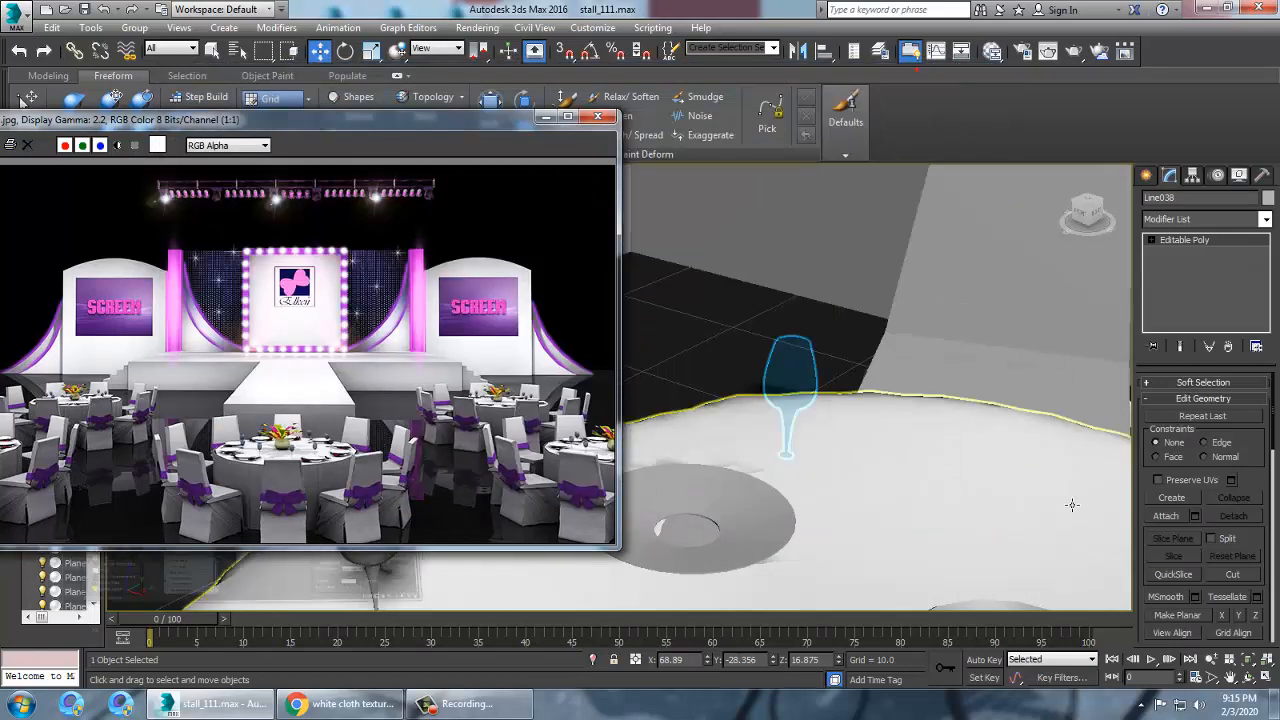
Render a close-up view of the wine glass and move the frame buffer window aside
click(829, 406)
click(830, 352)
scroll(838, 360, up, 10)
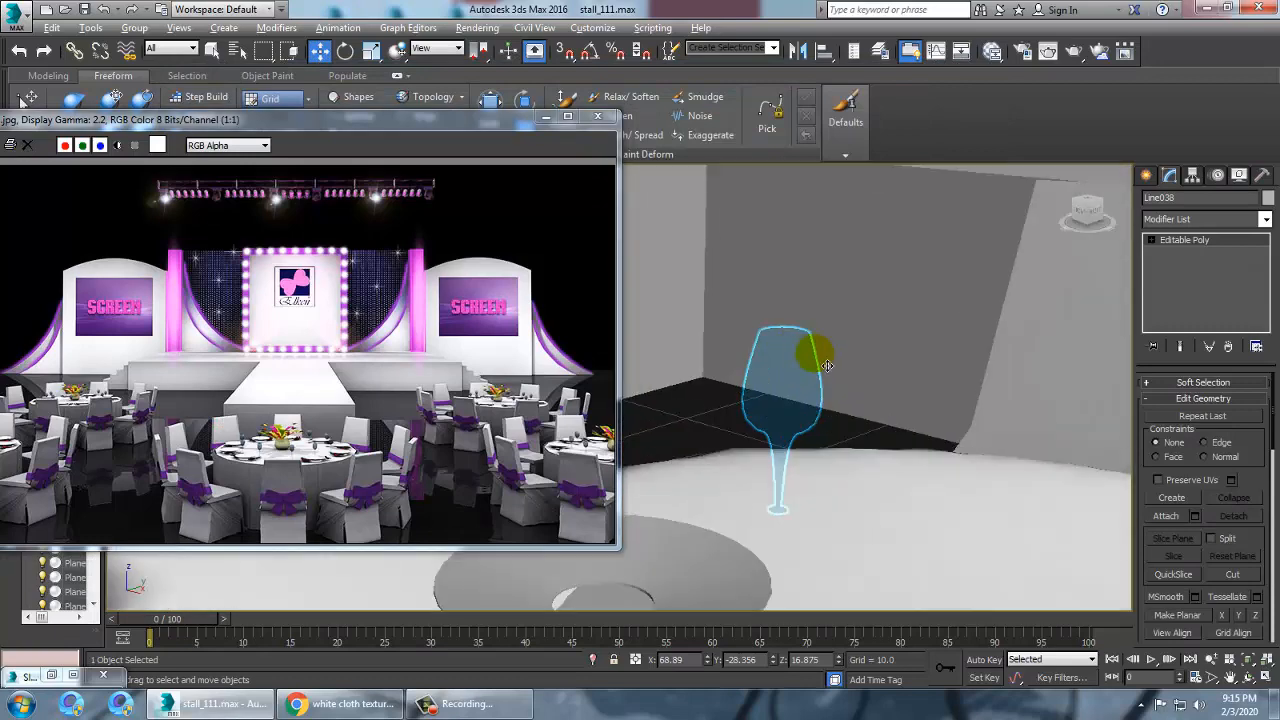
click(787, 118)
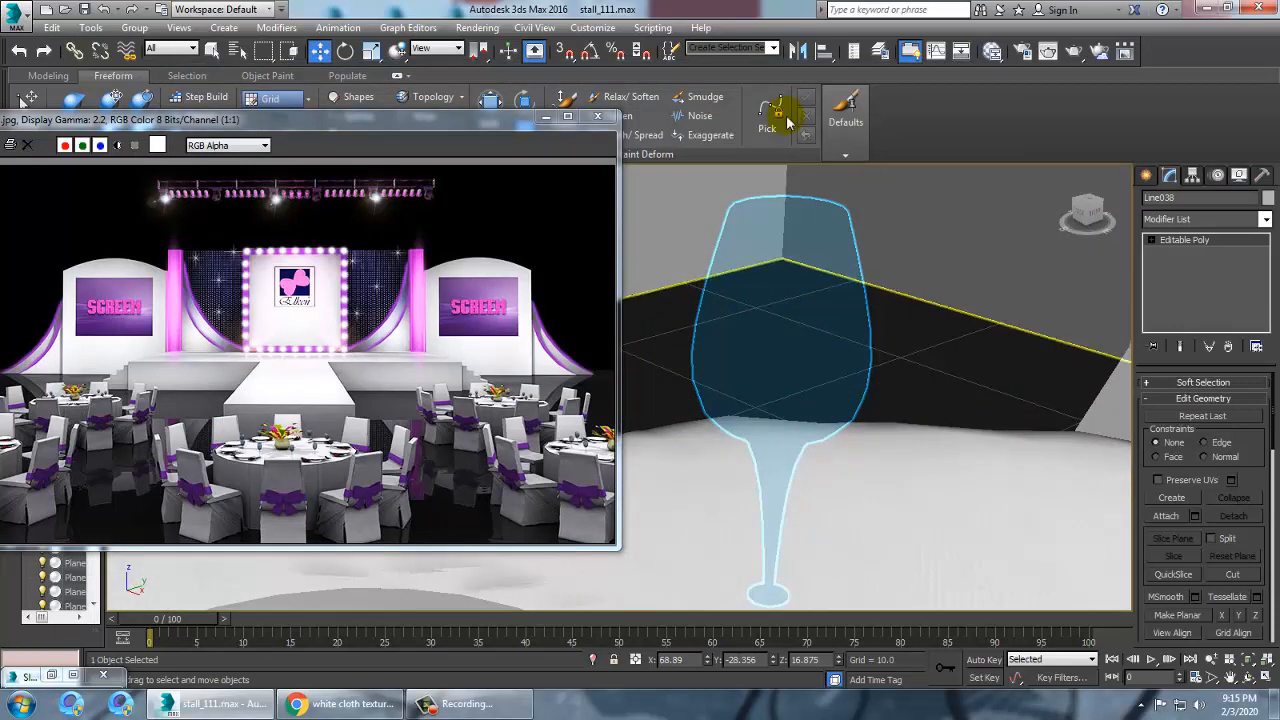
click(478, 27)
click(495, 47)
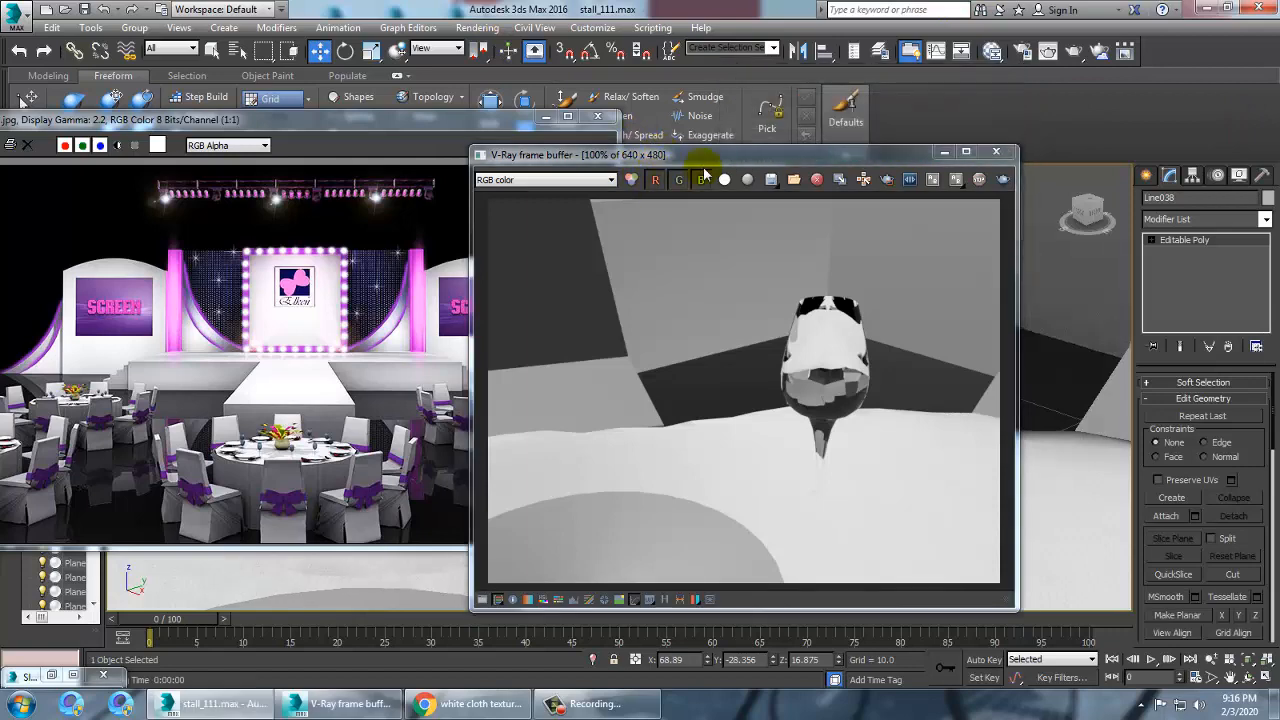
drag(713, 160, 445, 100)
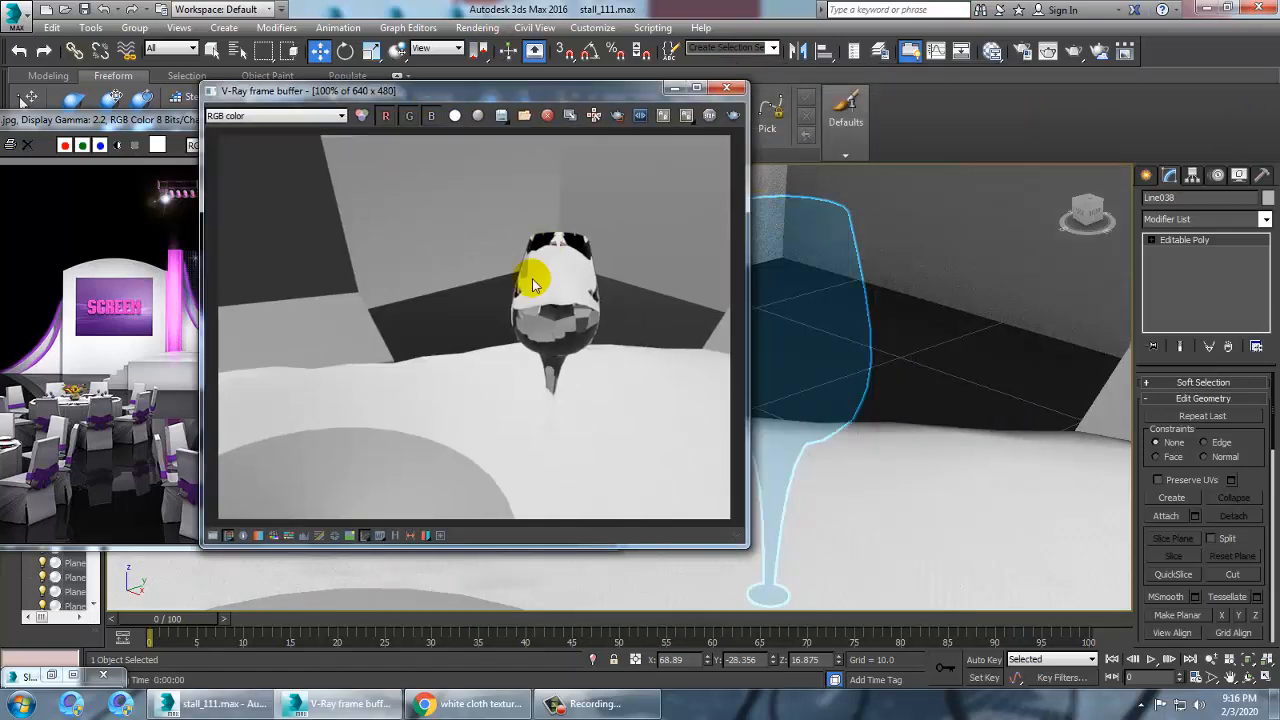
drag(537, 93, 519, 97)
click(980, 252)
Reopen the material editor and review the glass material's reflection and refraction settings
key(m)
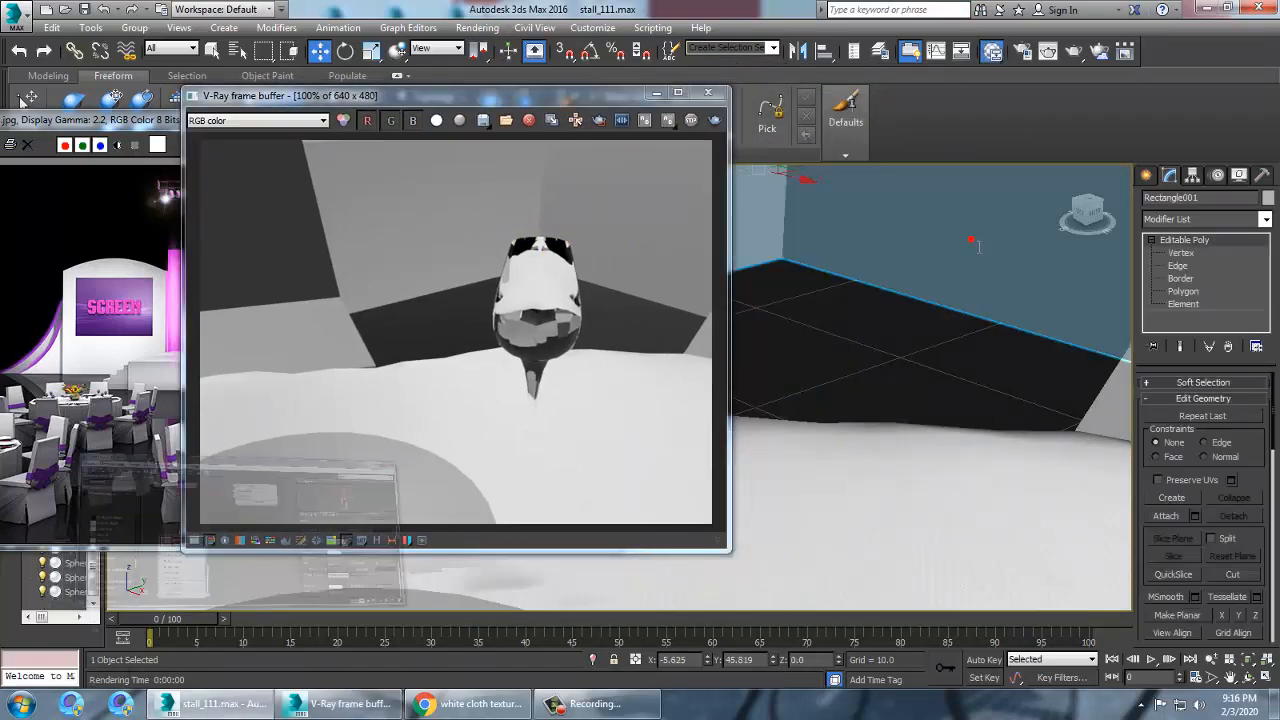
click(22, 17)
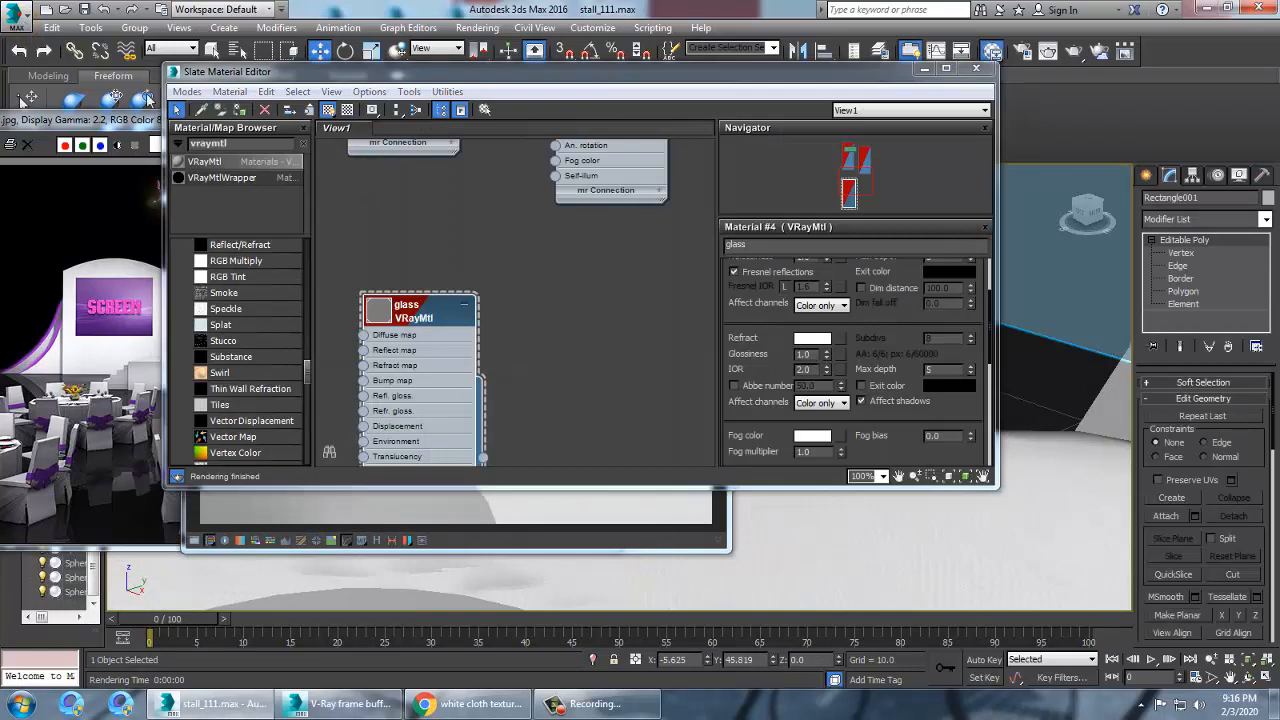
scroll(890, 305, up, 3)
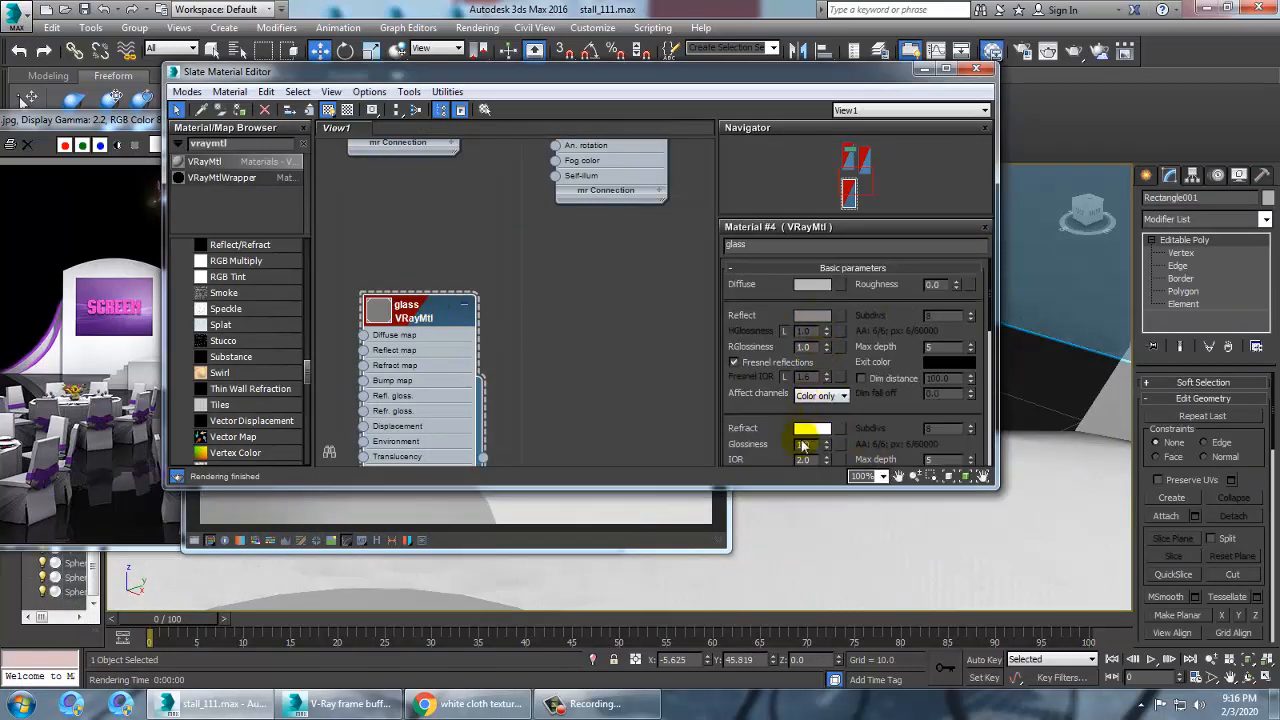
scroll(869, 379, down, 3)
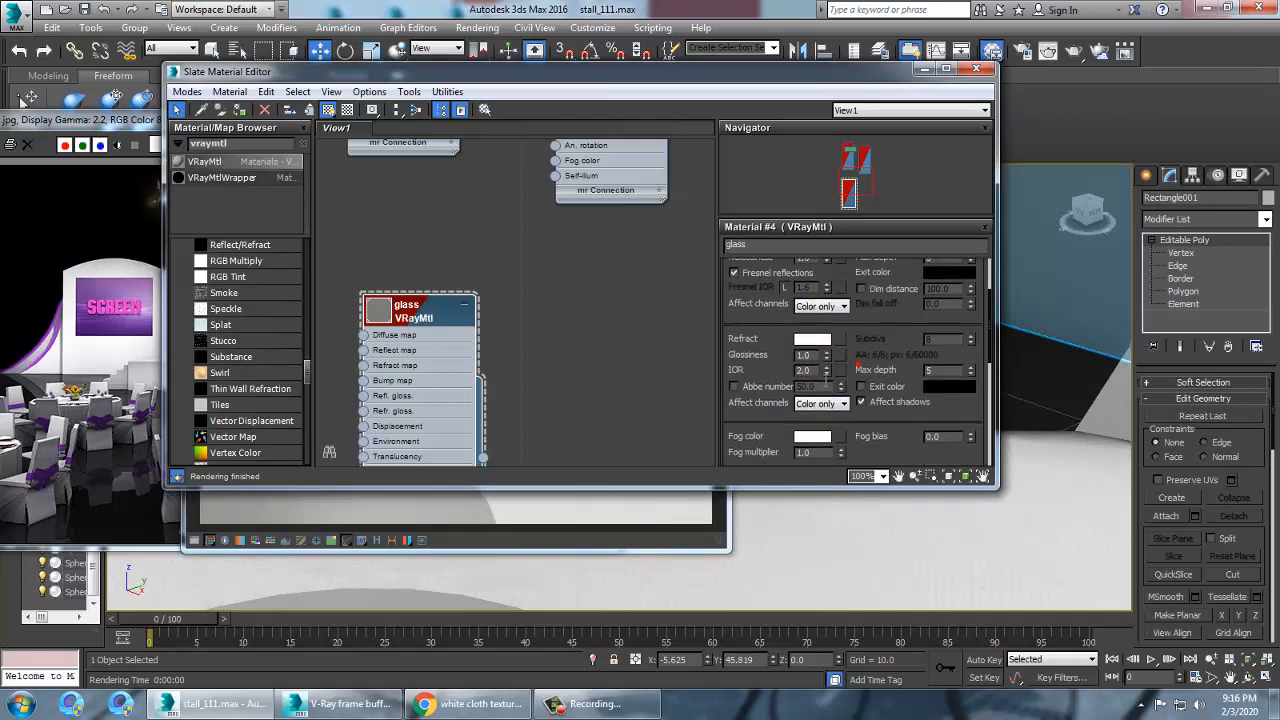
Set the glass material's refraction IOR to 1.55
drag(821, 376, 749, 376)
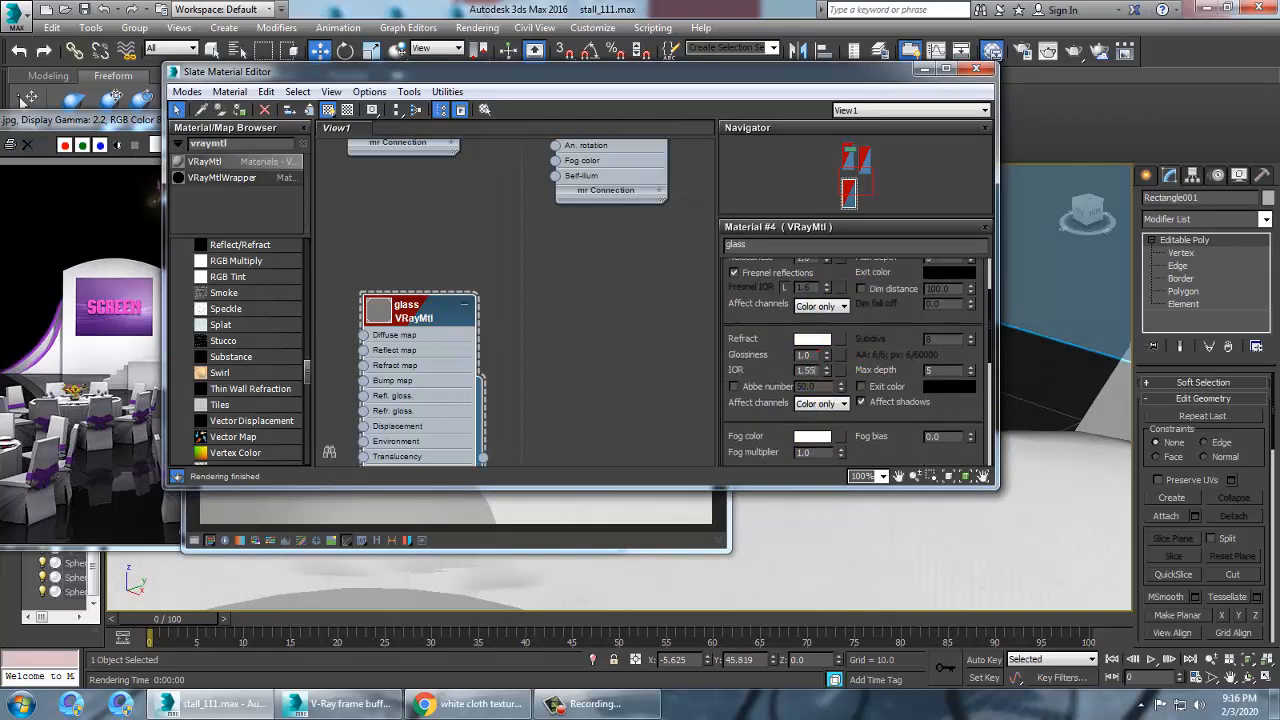
key(Return)
scroll(824, 345, up, 3)
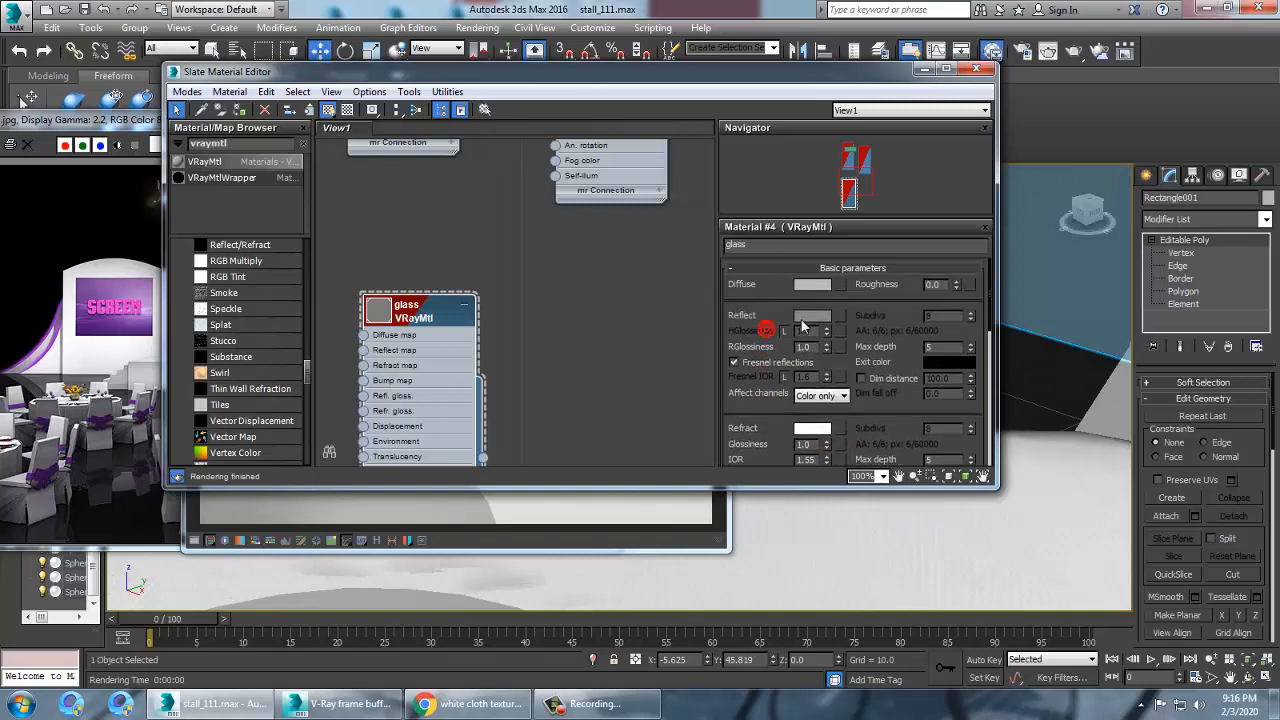
Set the glass material's reflection color to a dark grey of 13
click(812, 316)
drag(466, 135, 466, 114)
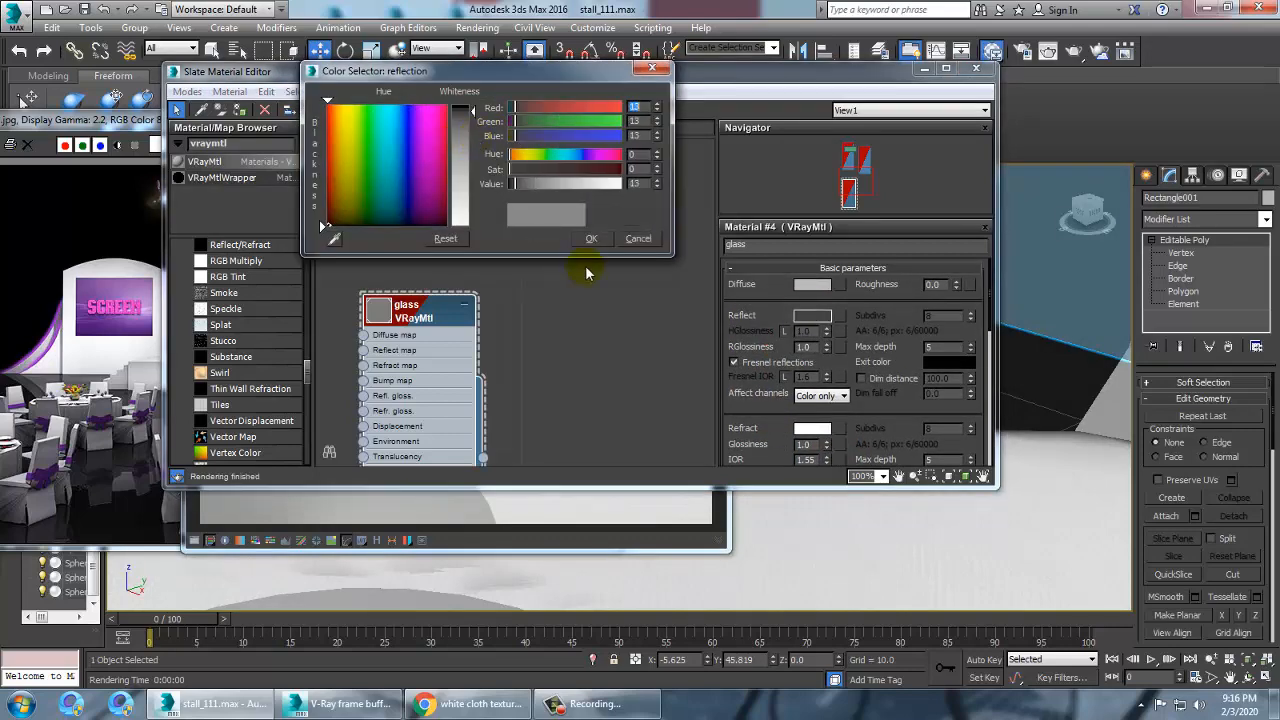
click(590, 240)
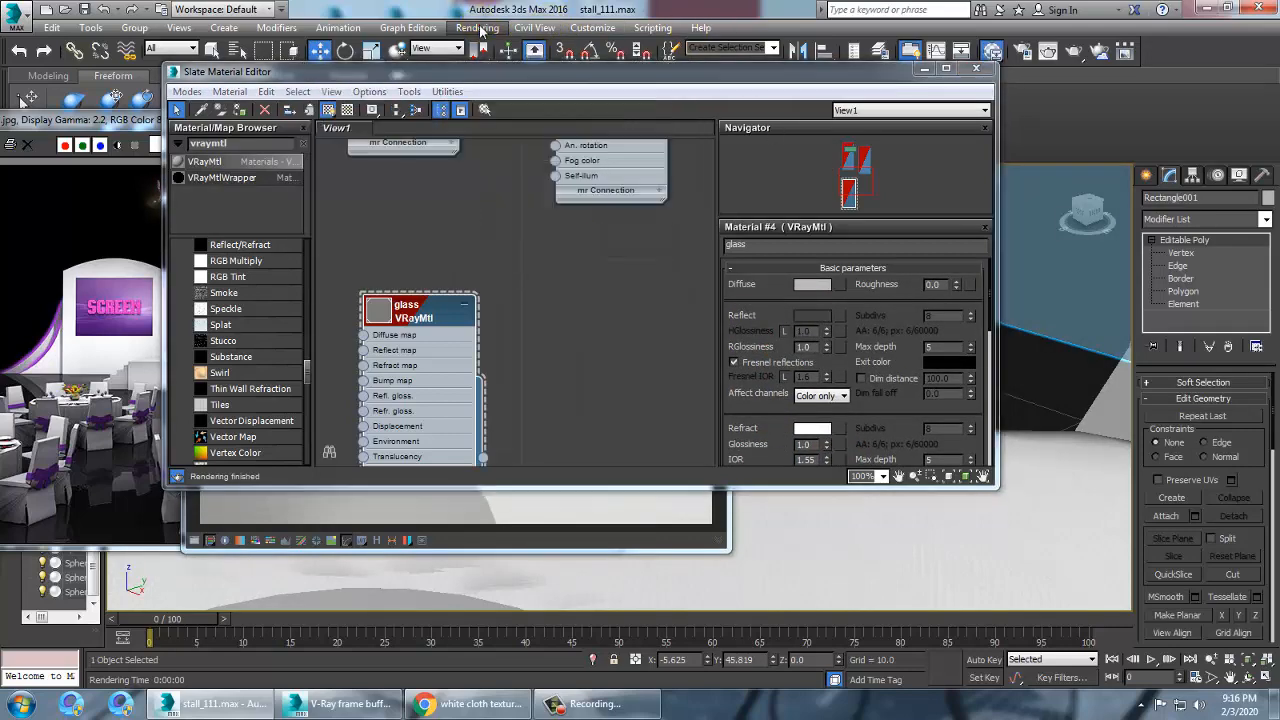
Render the close-up of the wine glass, then close the frame buffer and the material editor
click(477, 27)
click(488, 42)
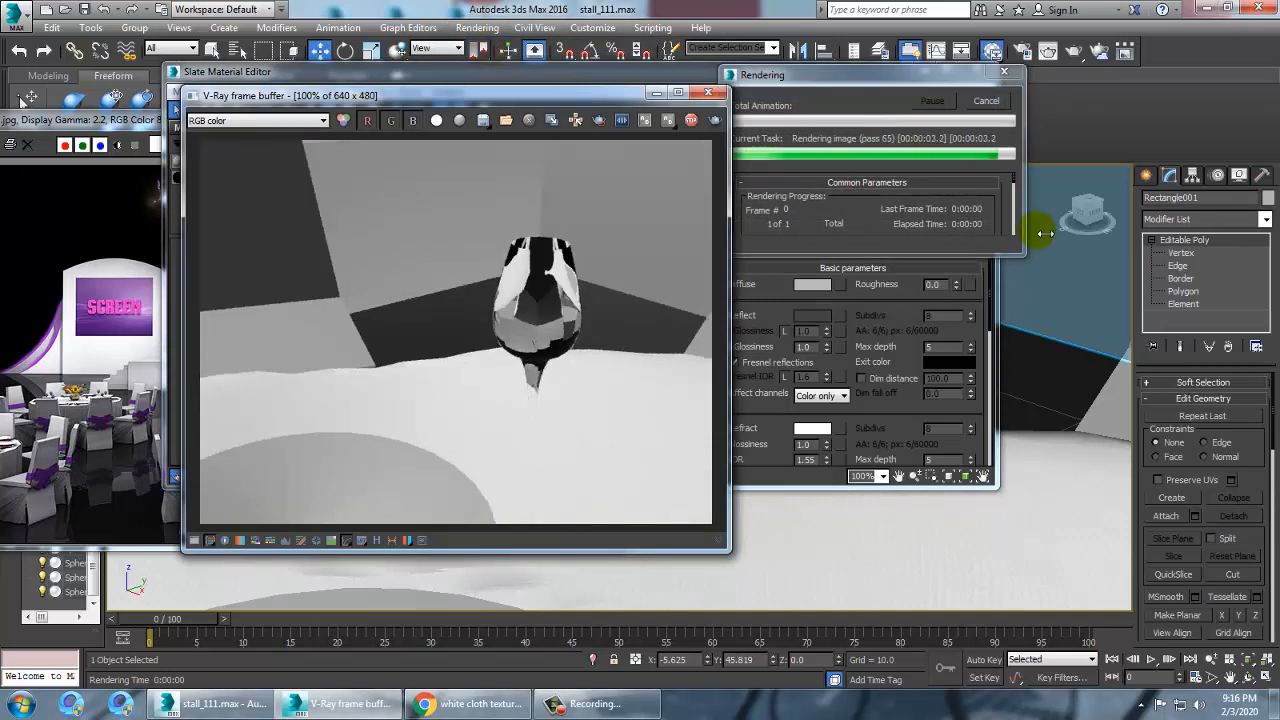
click(708, 92)
click(924, 70)
scroll(766, 350, up, 5)
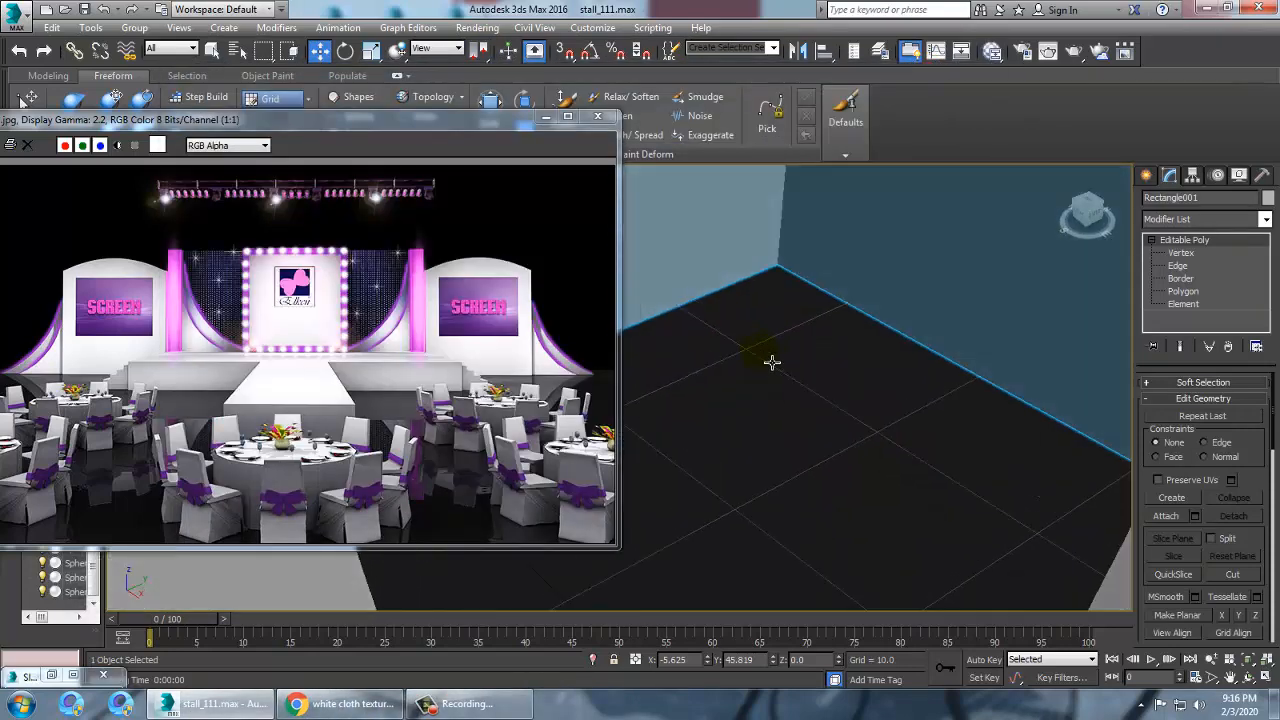
Zoom in on a wine glass on the table and select it
click(807, 358)
click(792, 432)
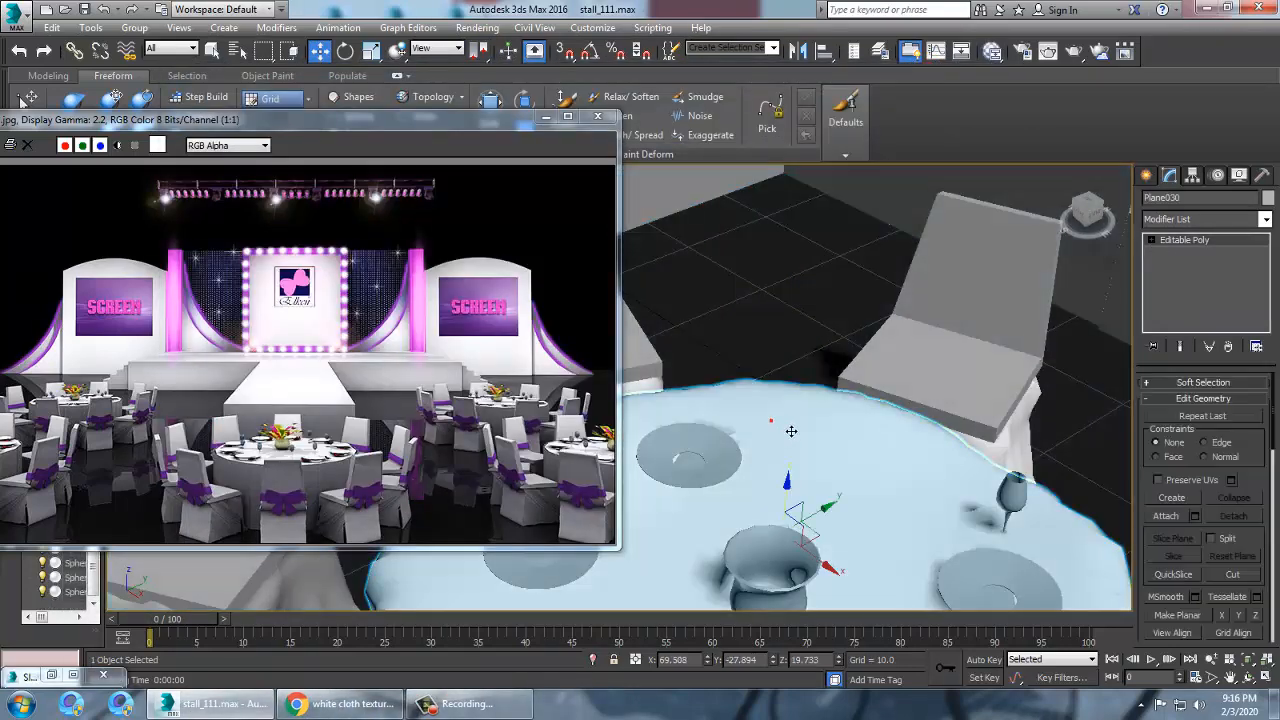
alt+middle_drag(792, 432, 742, 470)
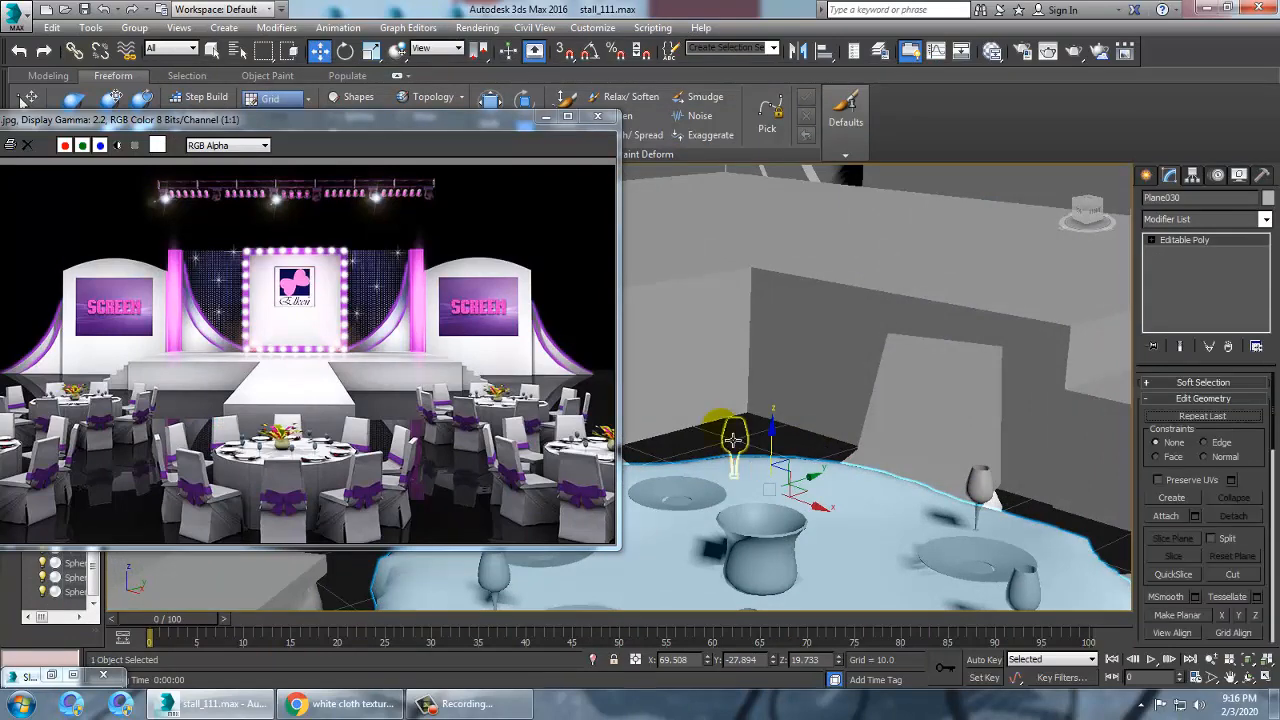
click(743, 445)
click(763, 440)
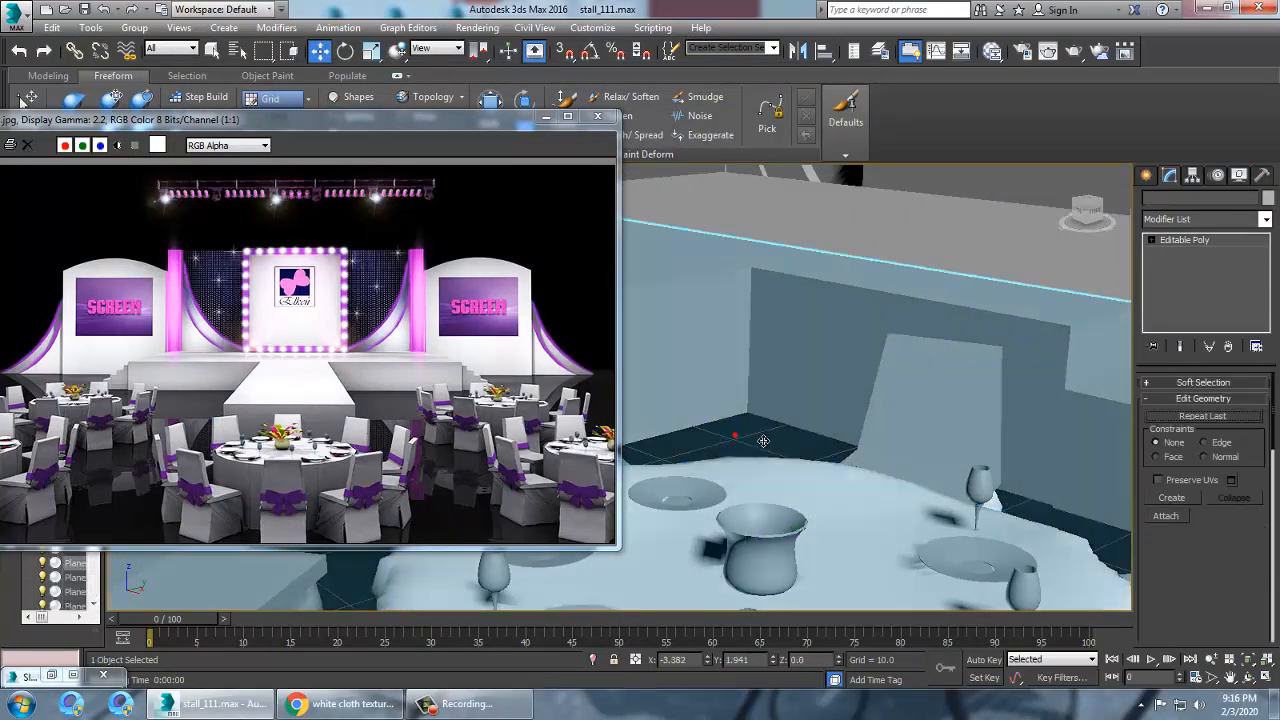
click(738, 443)
alt+middle_drag(748, 443, 869, 443)
scroll(785, 449, up, 5)
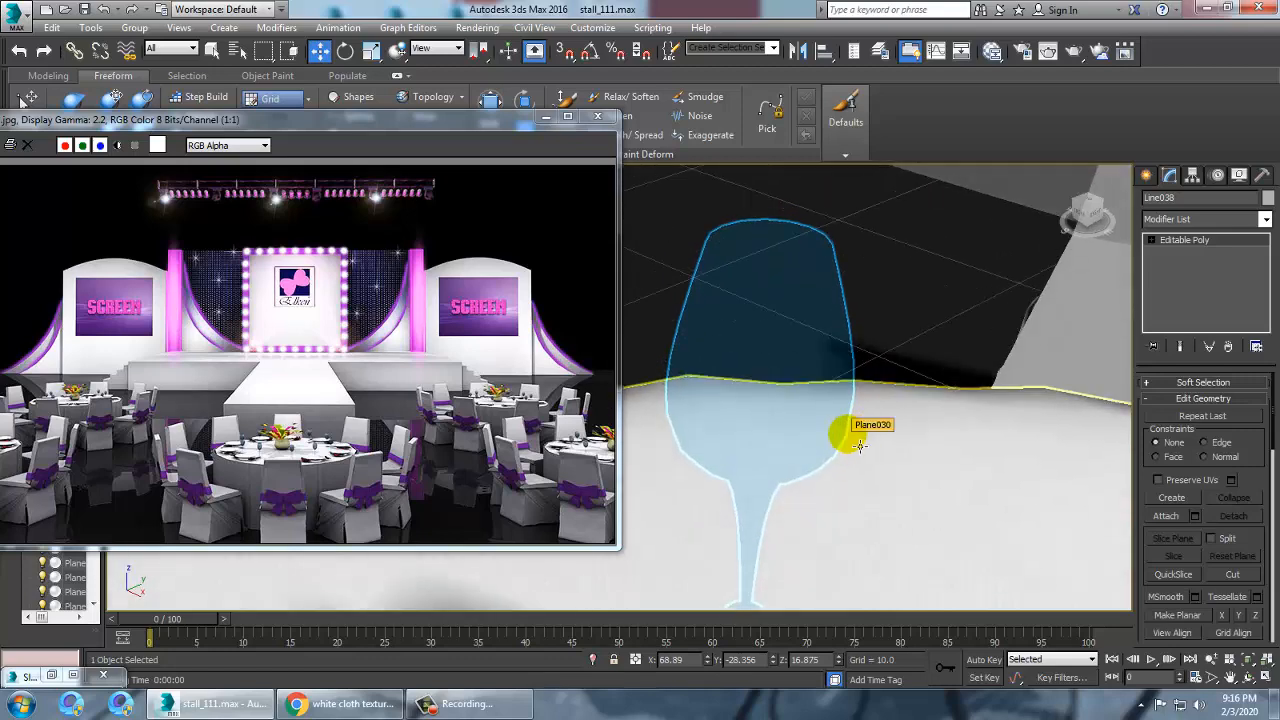
Open the environment settings and assign a Bitmap as the environment map, browsing the Desktop for an image
key(8)
click(531, 205)
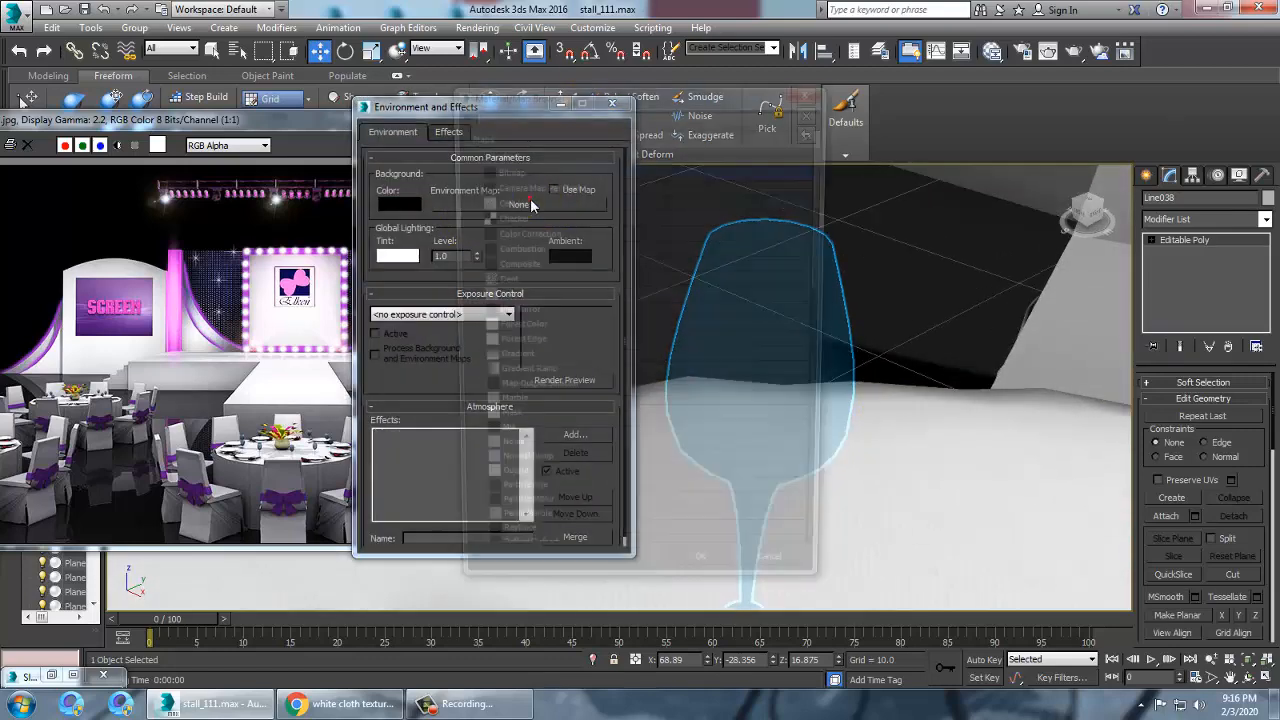
double_click(514, 169)
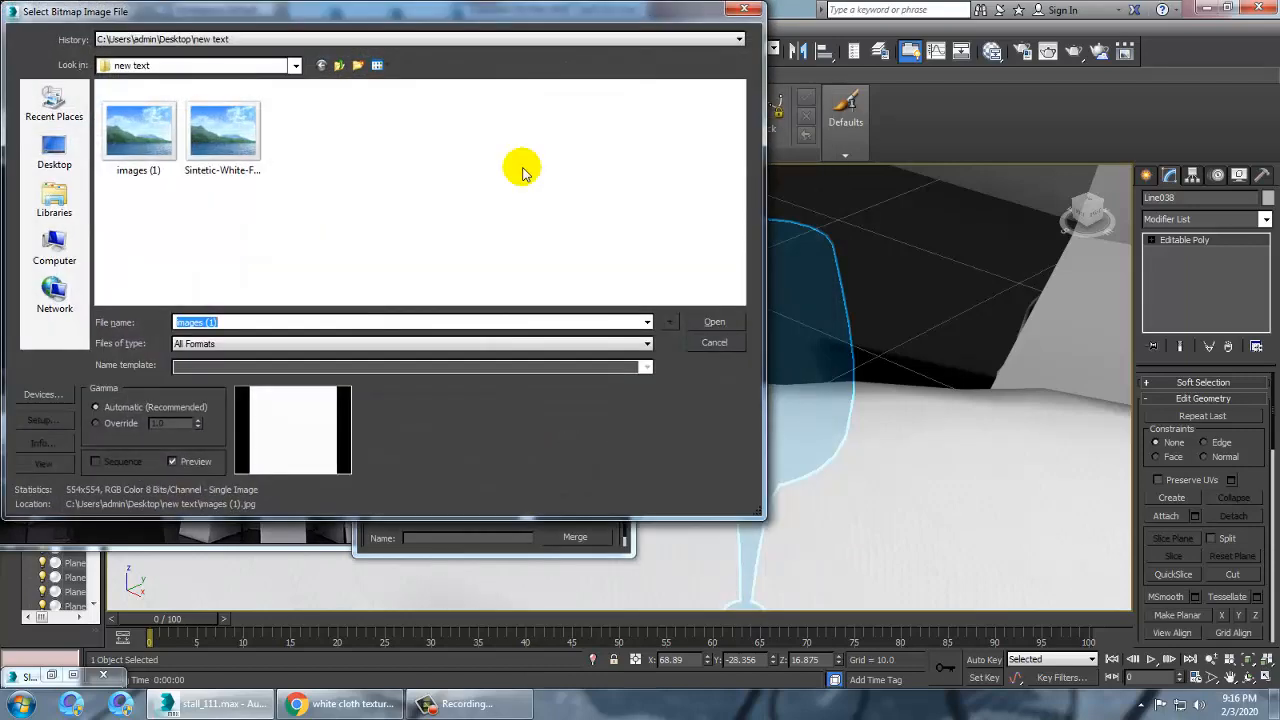
click(56, 158)
click(486, 202)
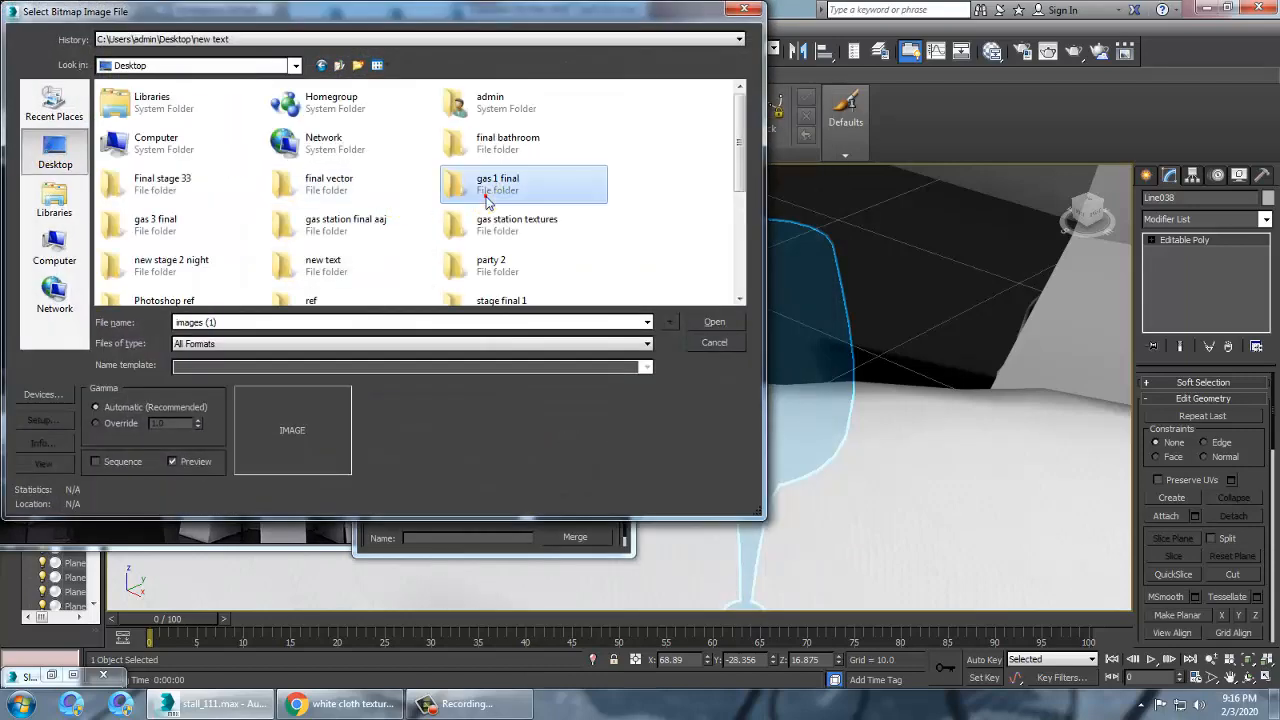
key(h)
drag(743, 128, 751, 257)
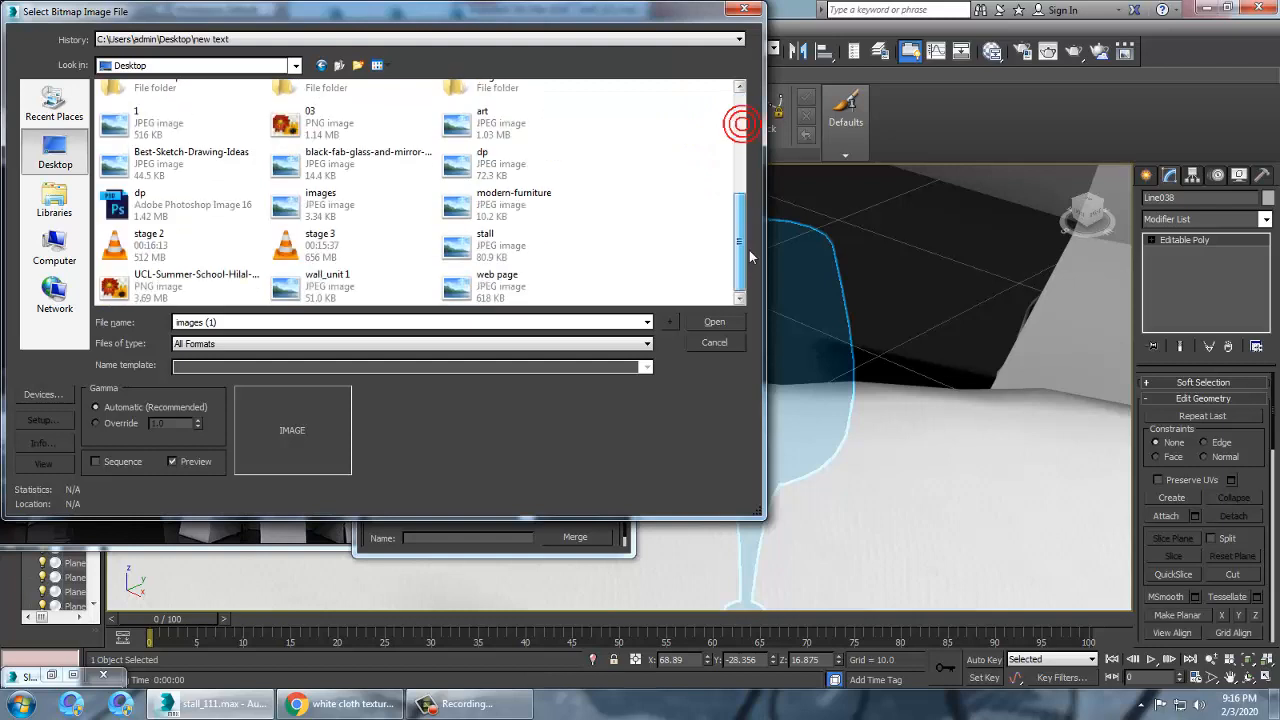
Preview several Desktop image files in the bitmap file dialog, then cancel it
click(366, 158)
click(491, 126)
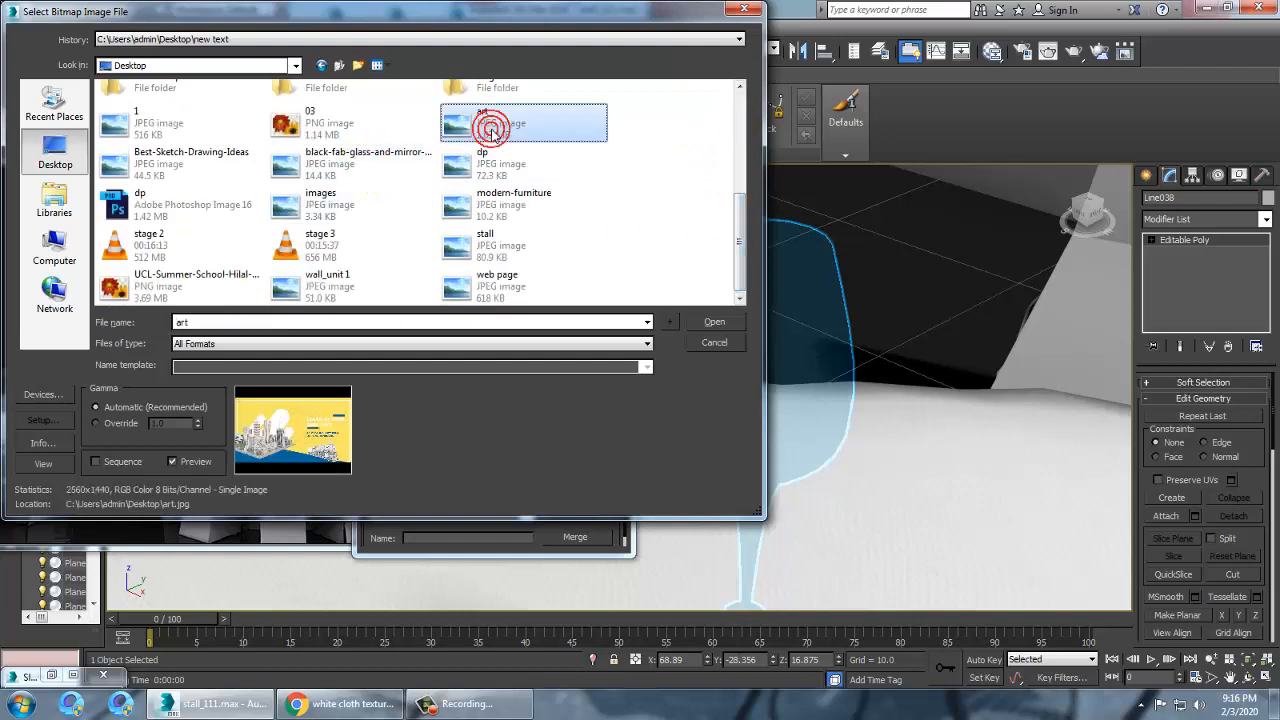
click(502, 208)
click(500, 245)
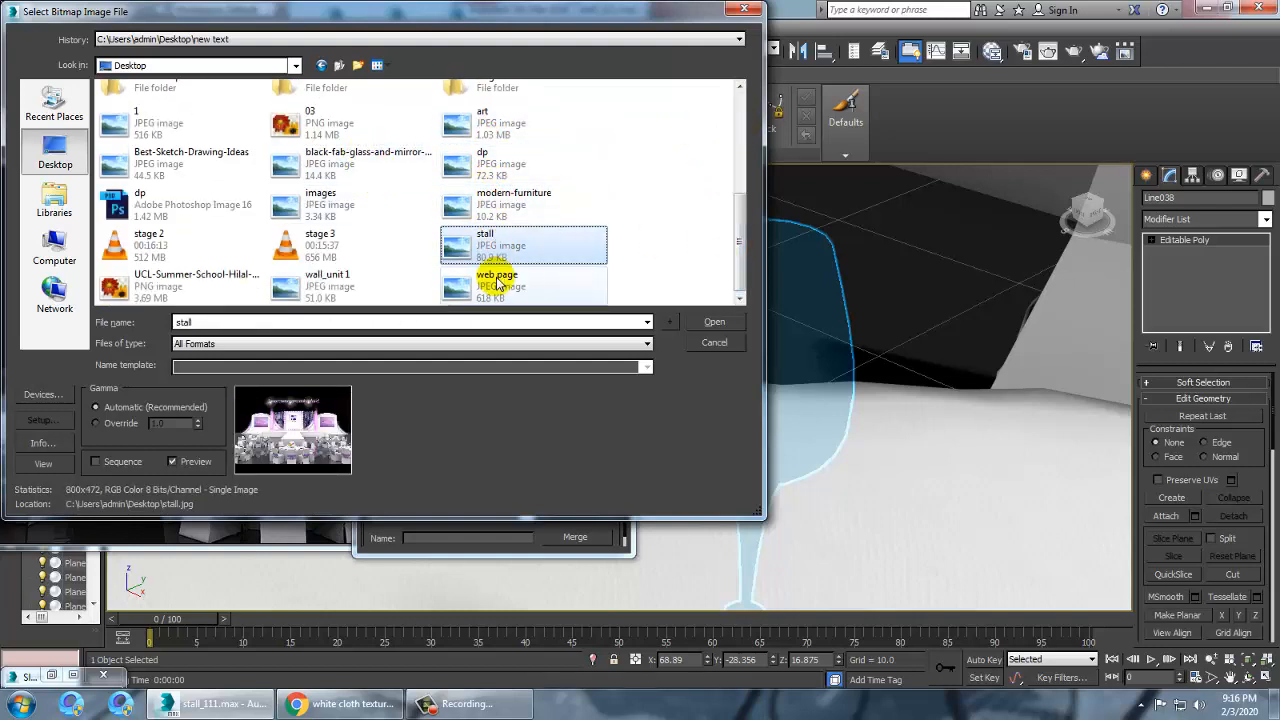
click(492, 284)
click(346, 290)
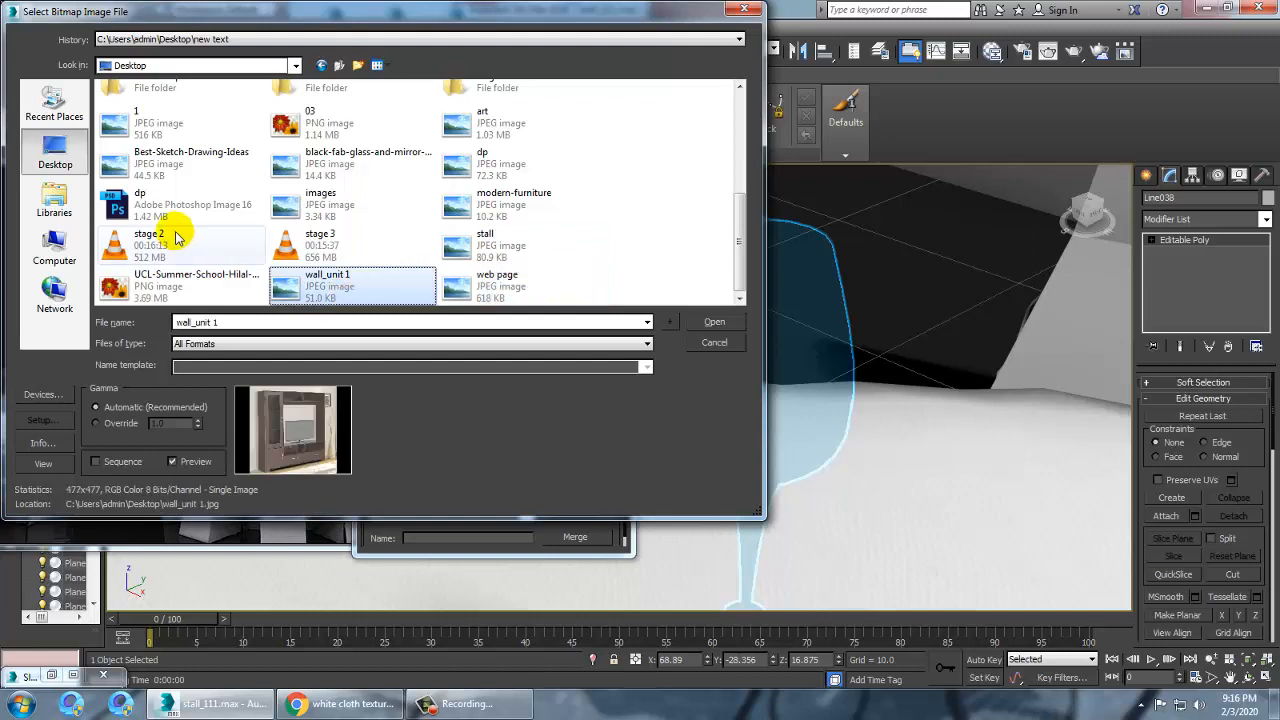
click(175, 168)
click(180, 125)
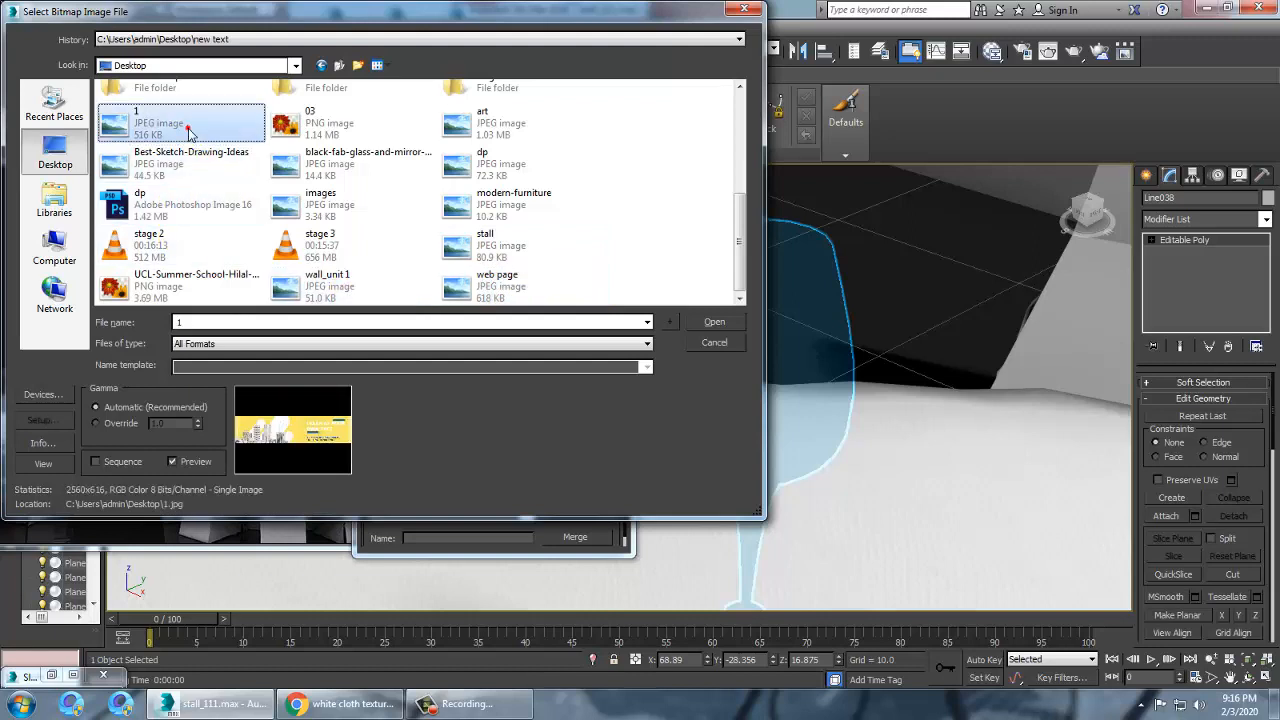
click(224, 282)
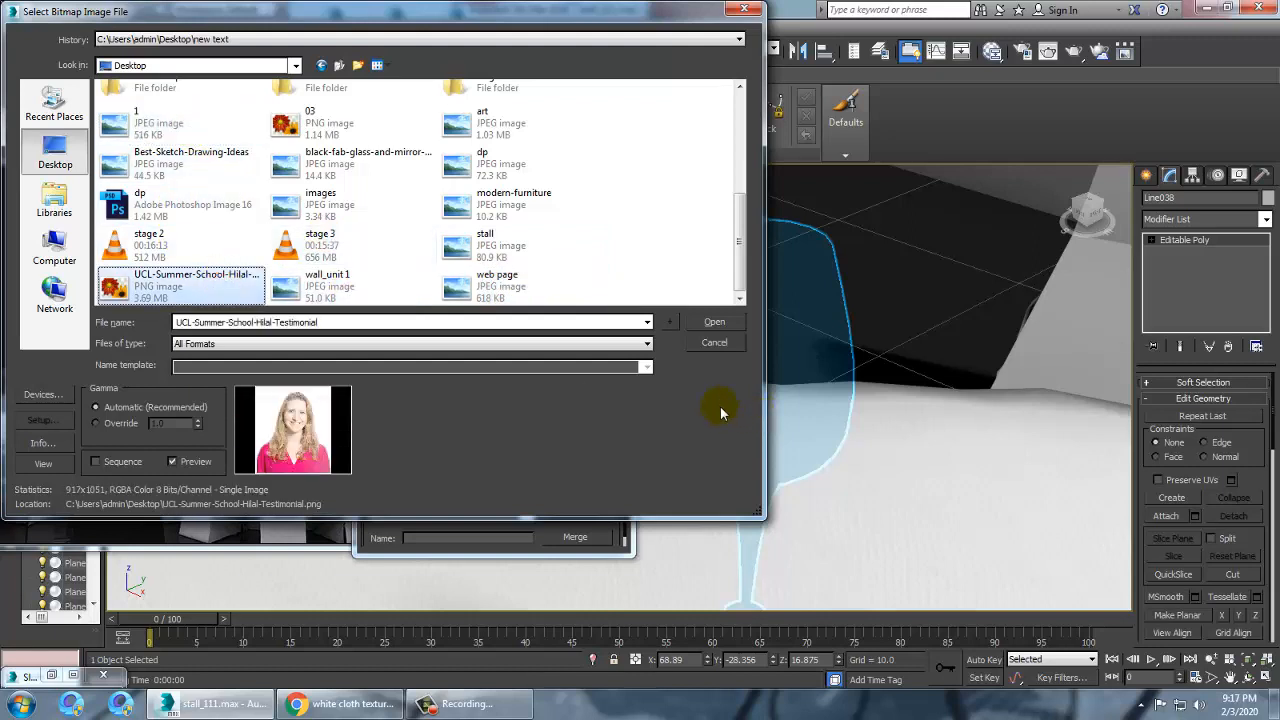
click(484, 236)
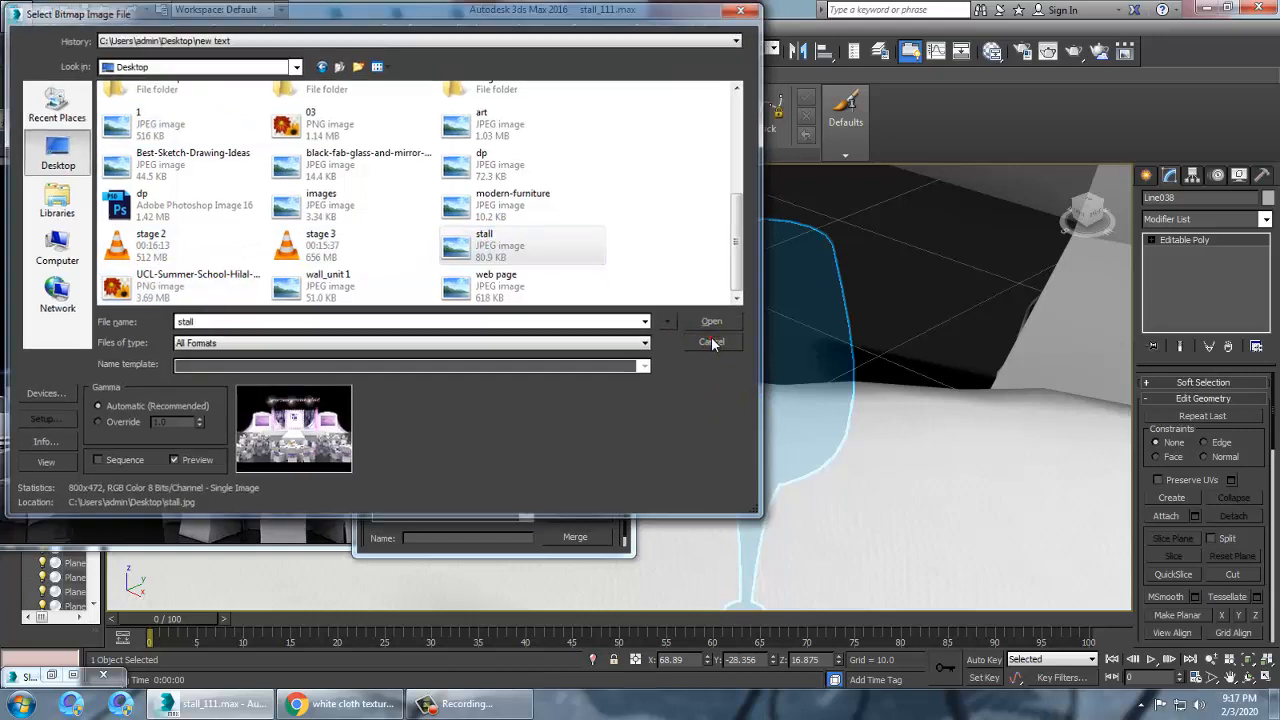
click(713, 344)
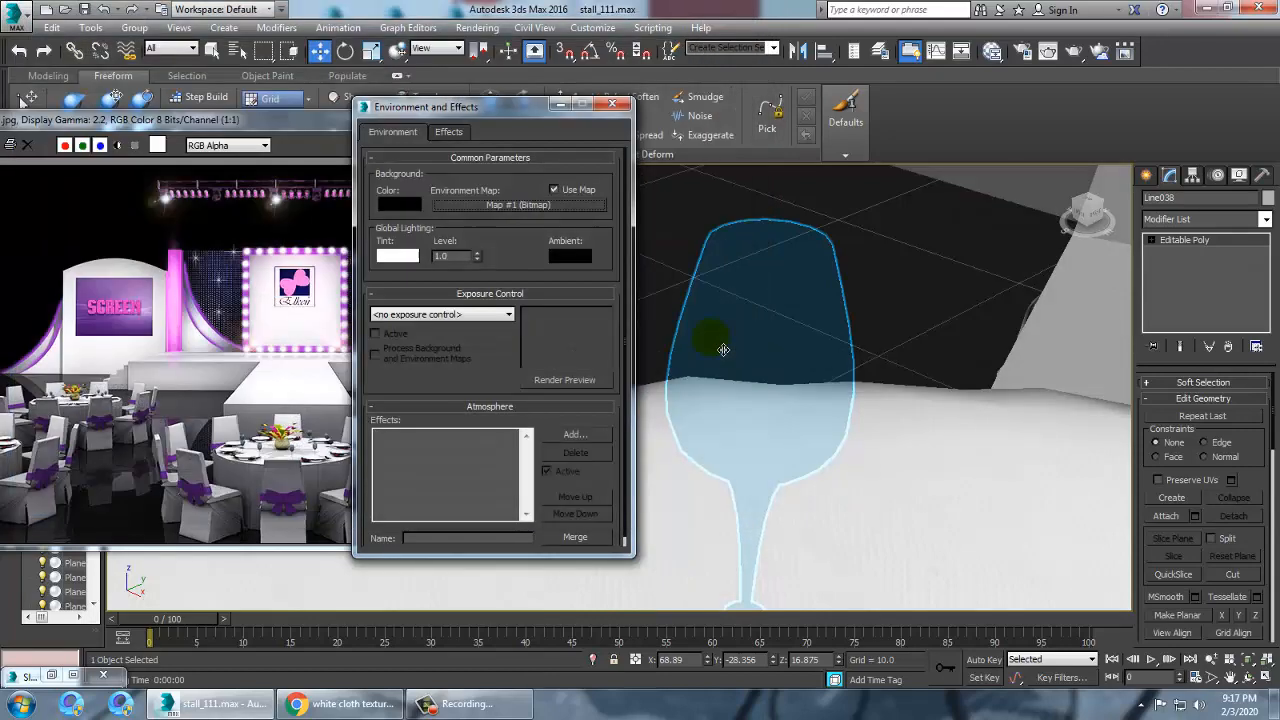
Switch to the browser and search Google Images for hdri
click(340, 704)
triple_click(307, 106)
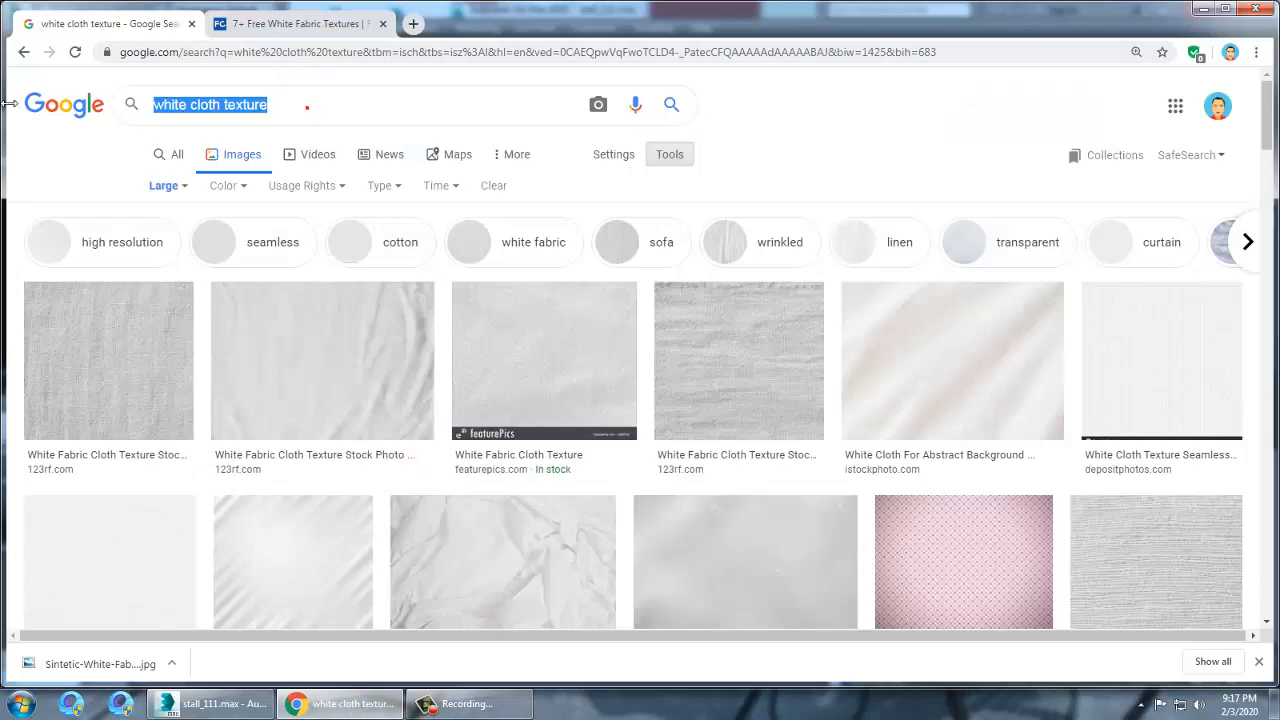
text(hf)
key(BackSpace)
text(d)
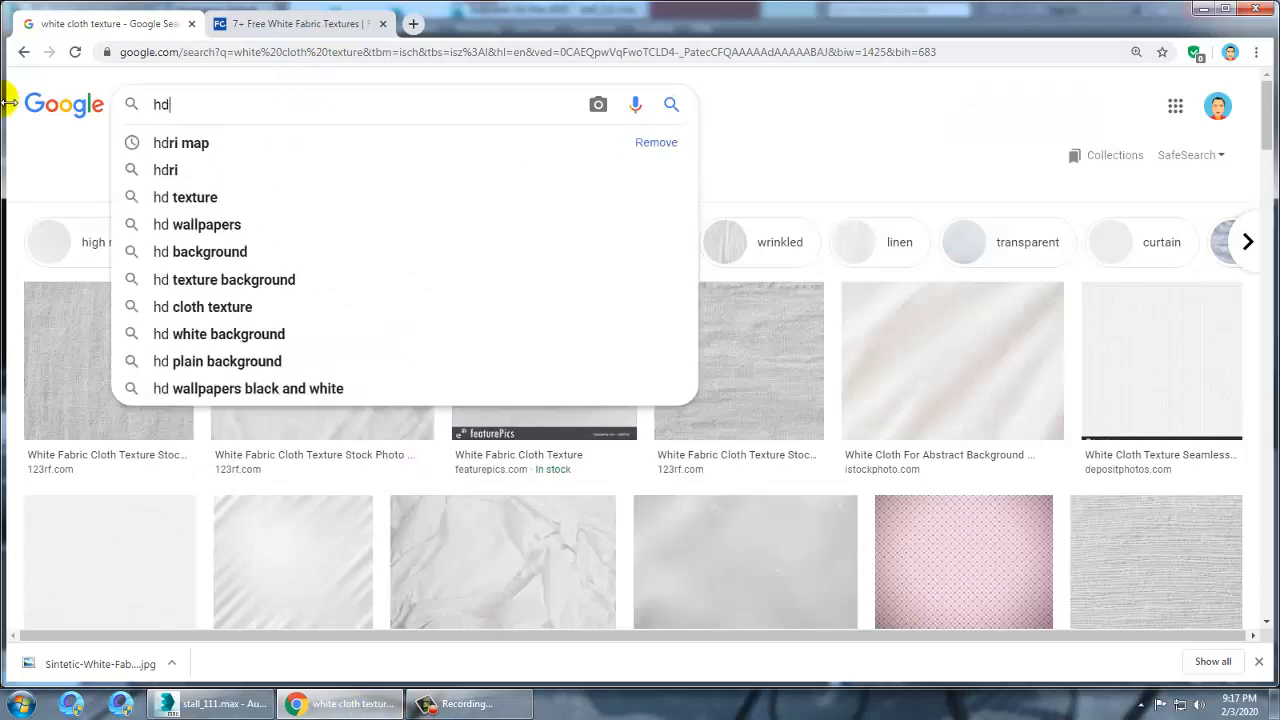
text(ri)
key(Return)
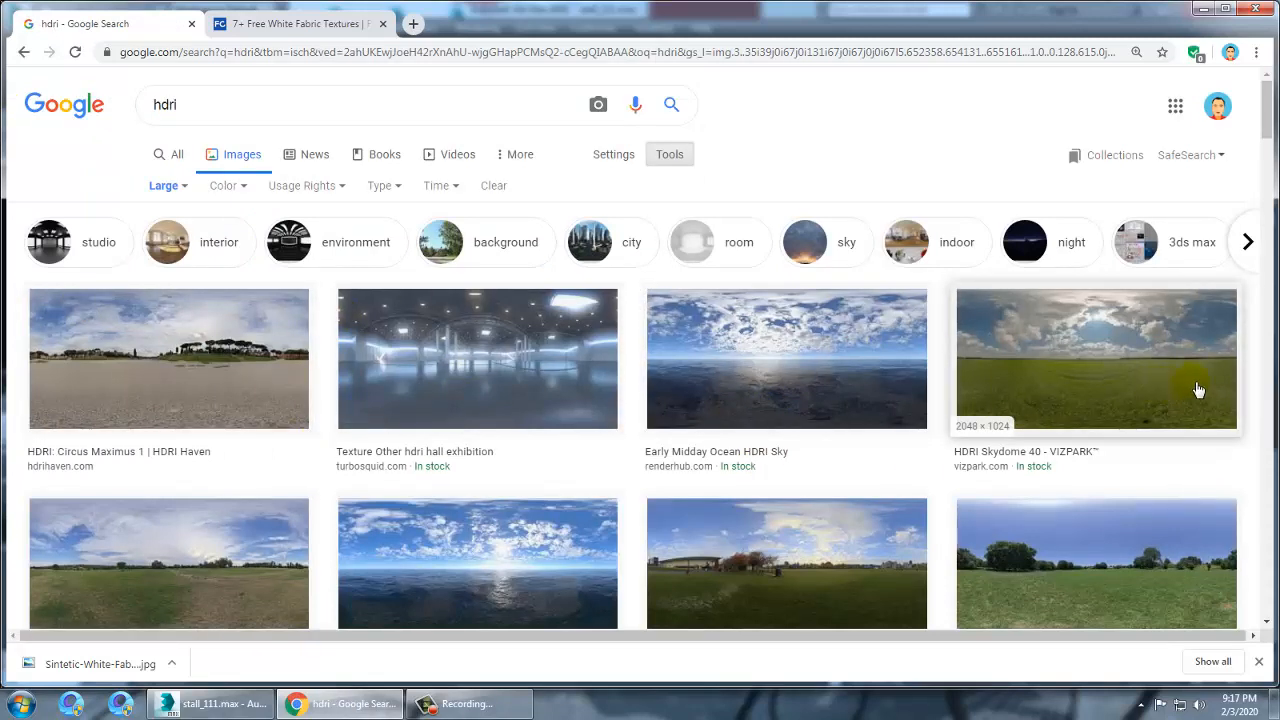
Open the Circus Maximus 1 HDRI on HDRI Haven and save its image as circus_maximus_1 in the new text folder
click(160, 357)
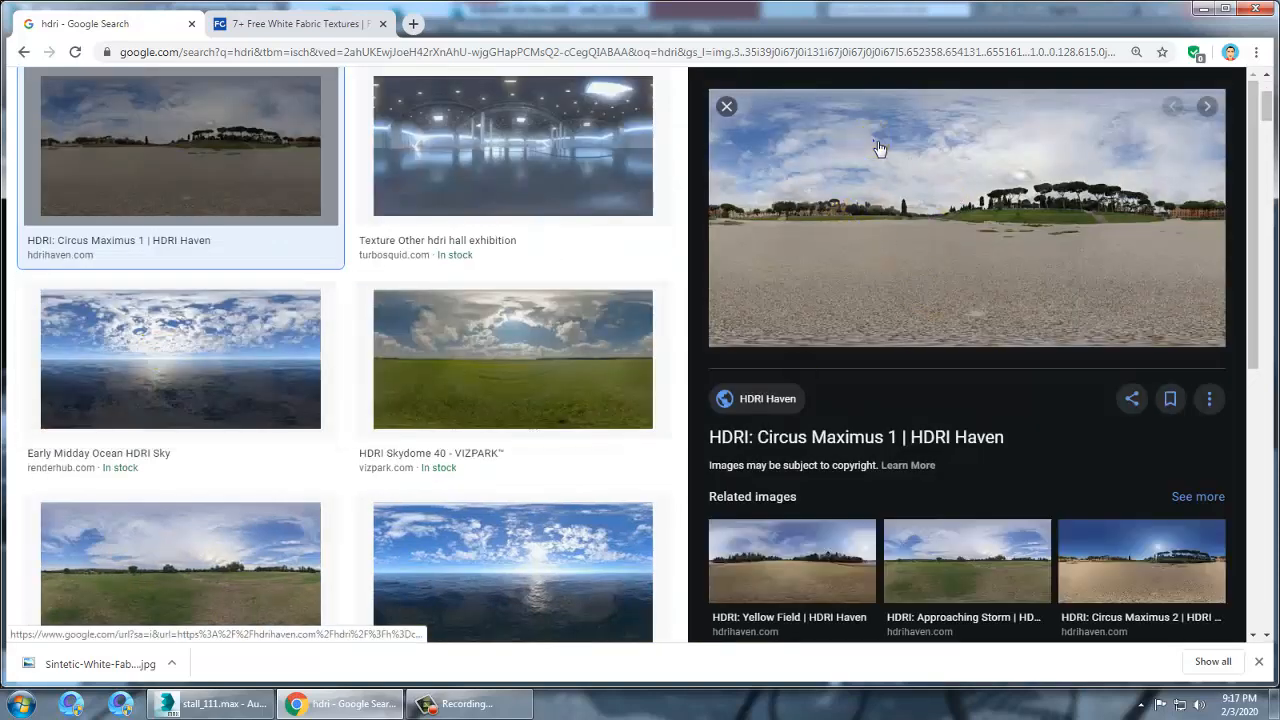
right_click(878, 148)
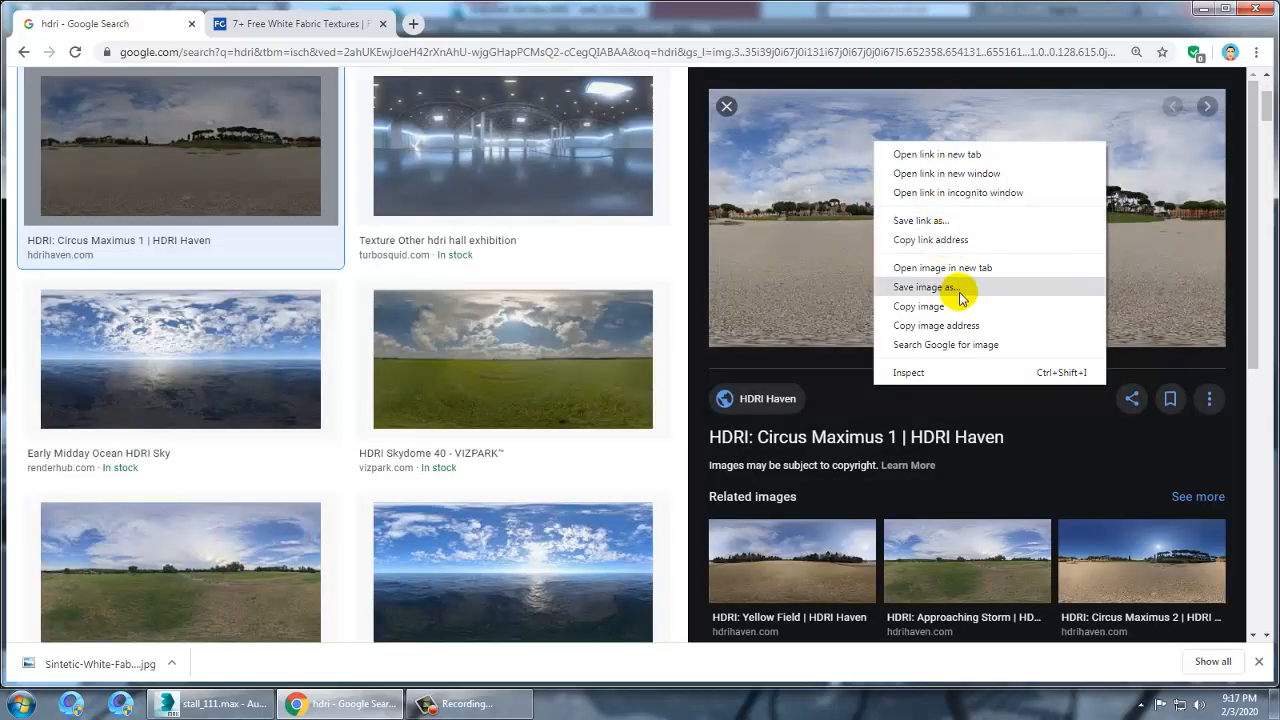
click(960, 297)
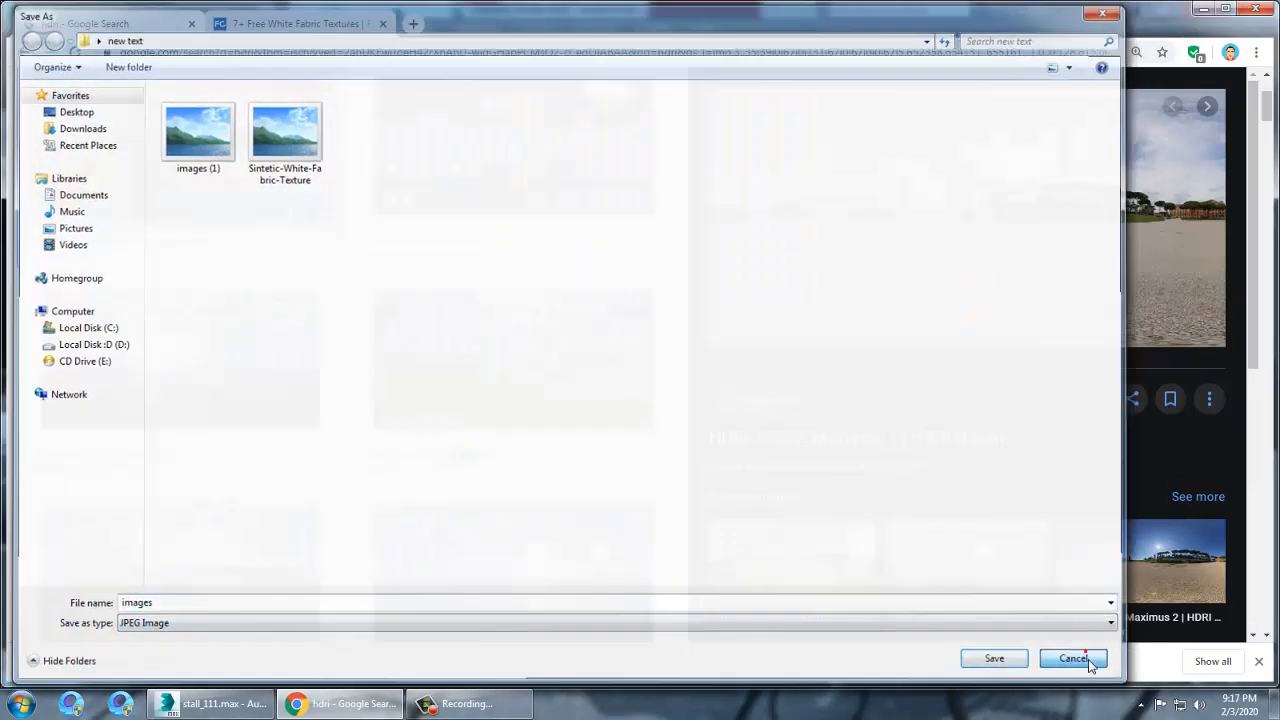
click(1080, 661)
click(1004, 131)
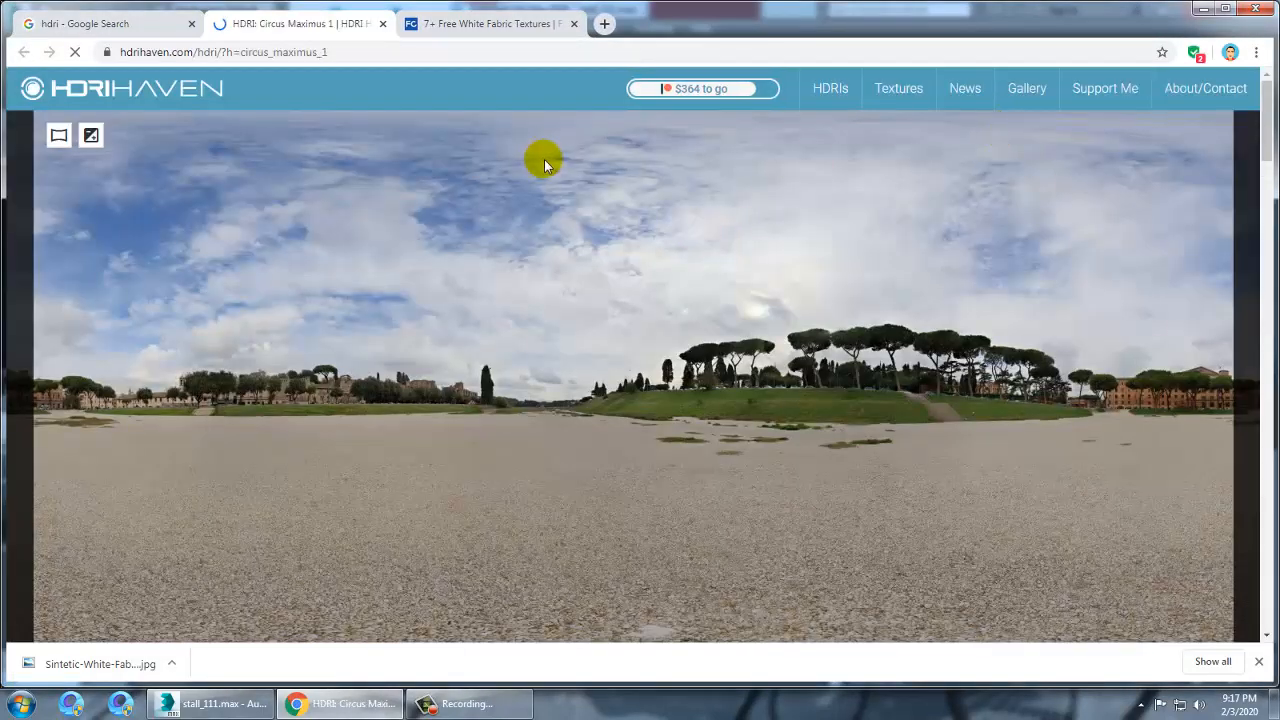
right_click(546, 161)
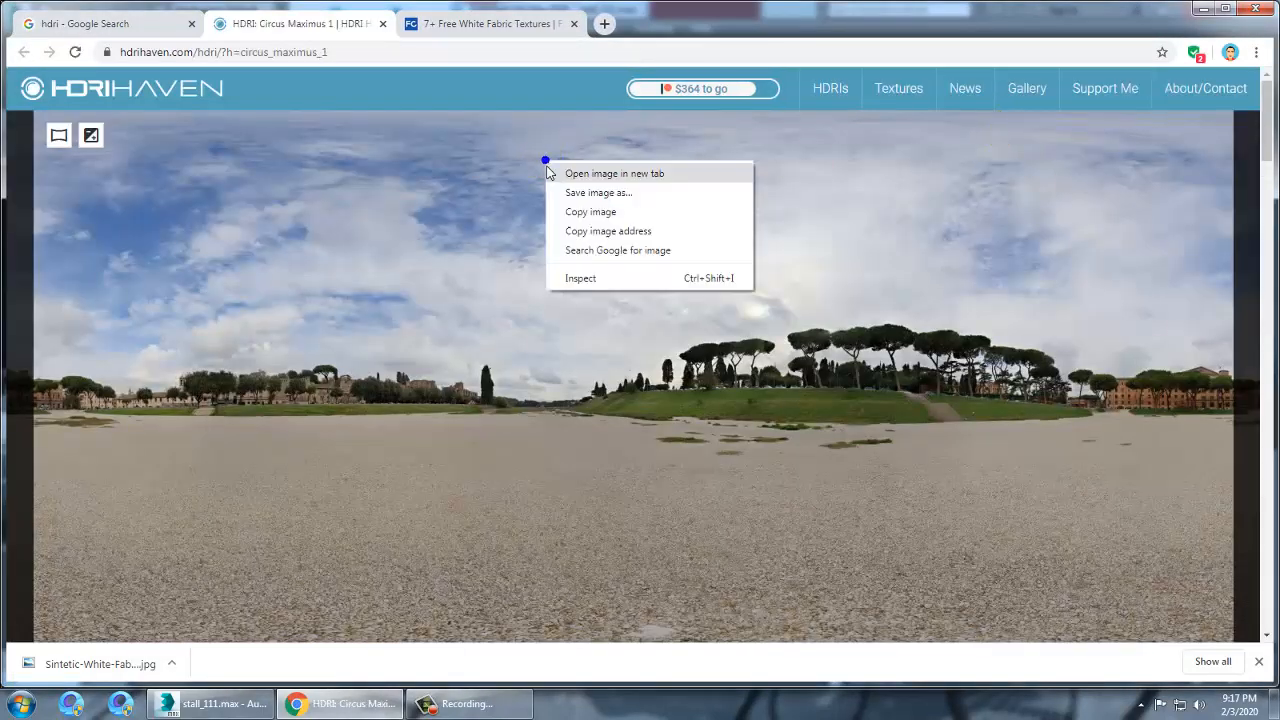
click(597, 196)
click(600, 194)
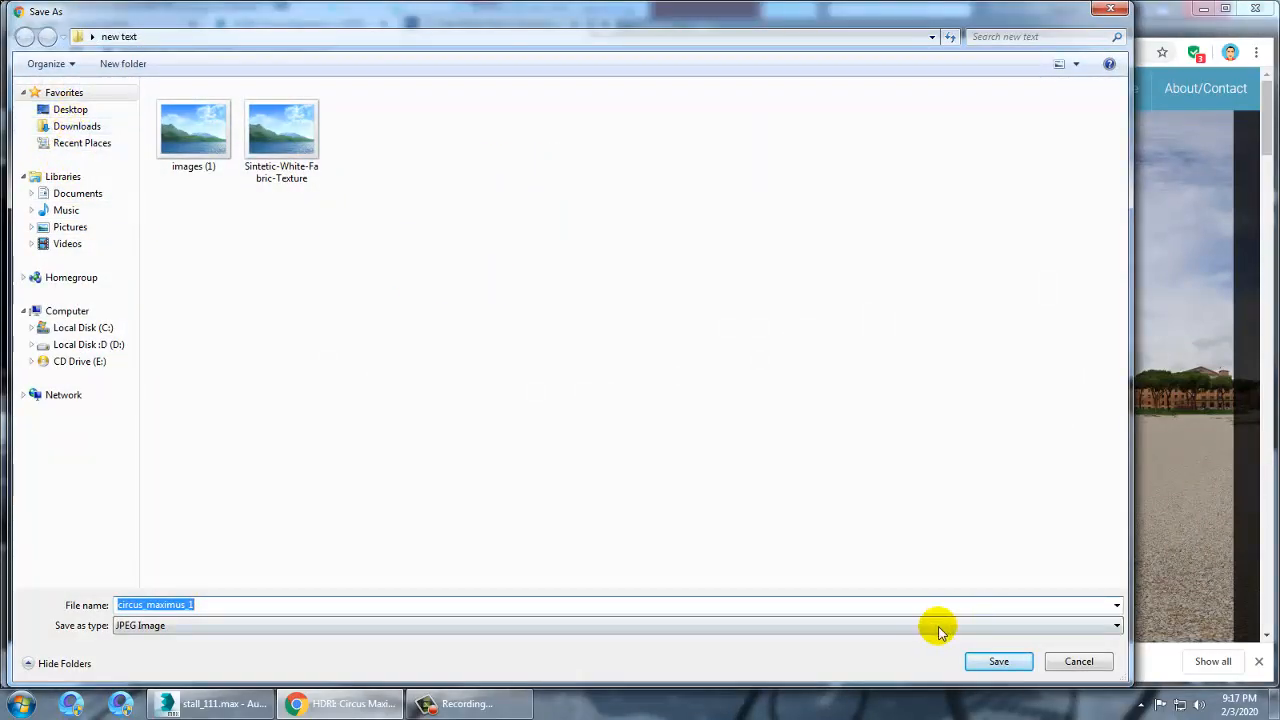
click(993, 660)
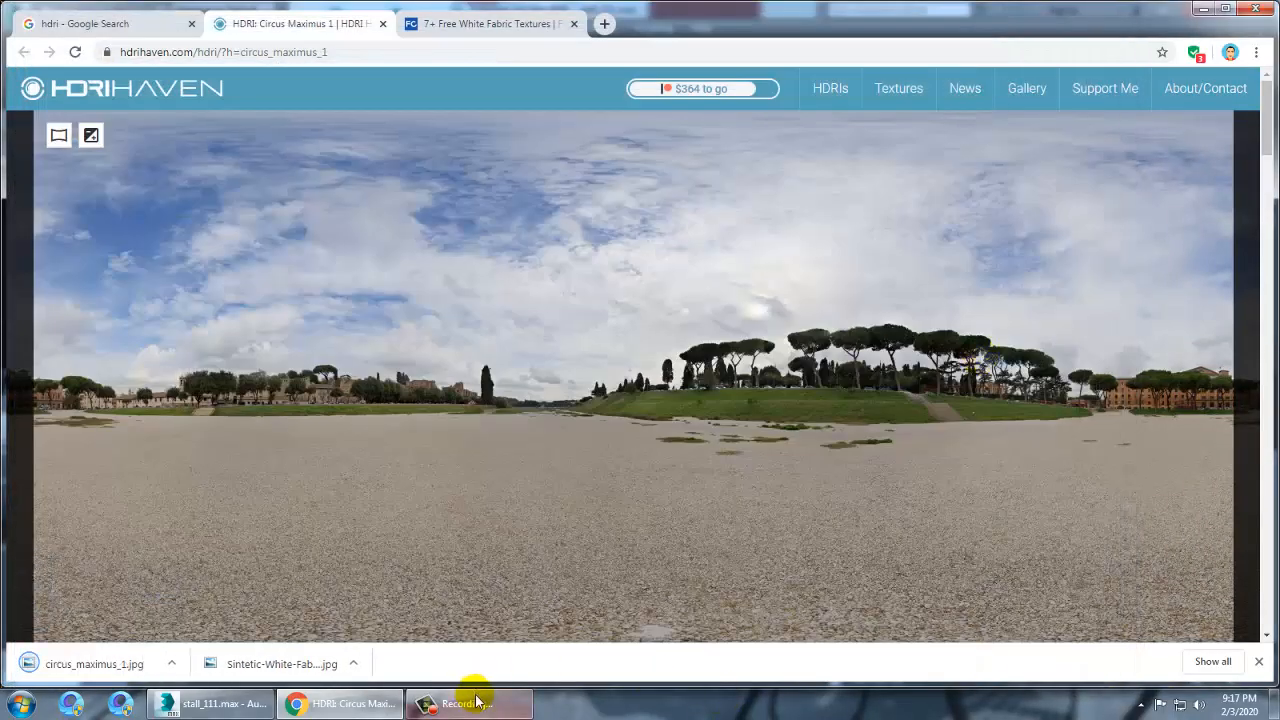
Return to 3ds Max and load circus_maximus_1 from the new text folder as the environment map's bitmap
click(229, 706)
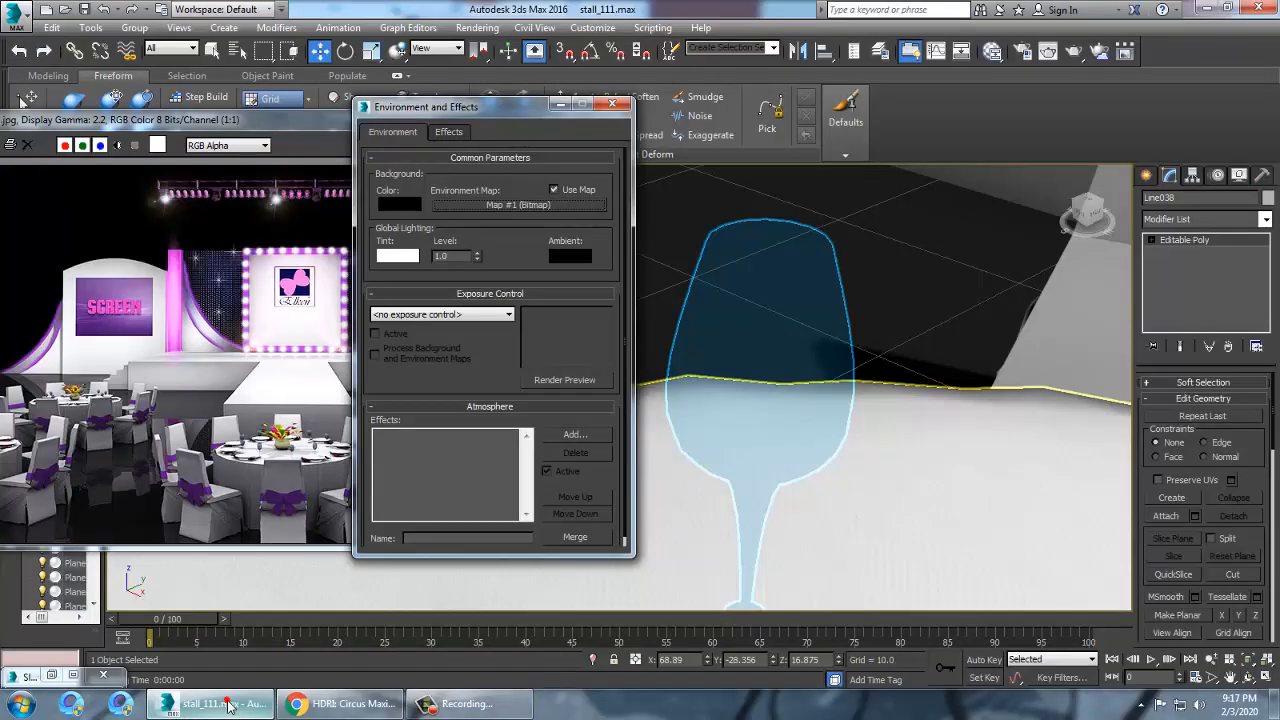
click(535, 206)
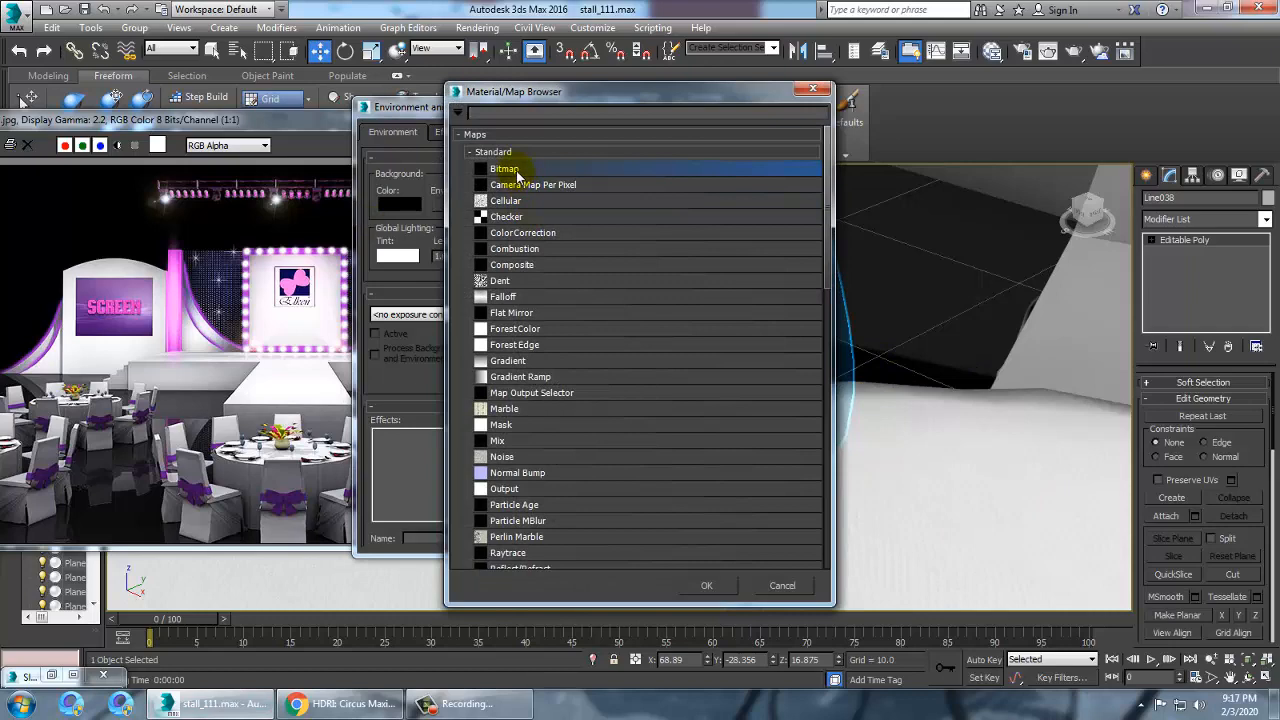
double_click(520, 169)
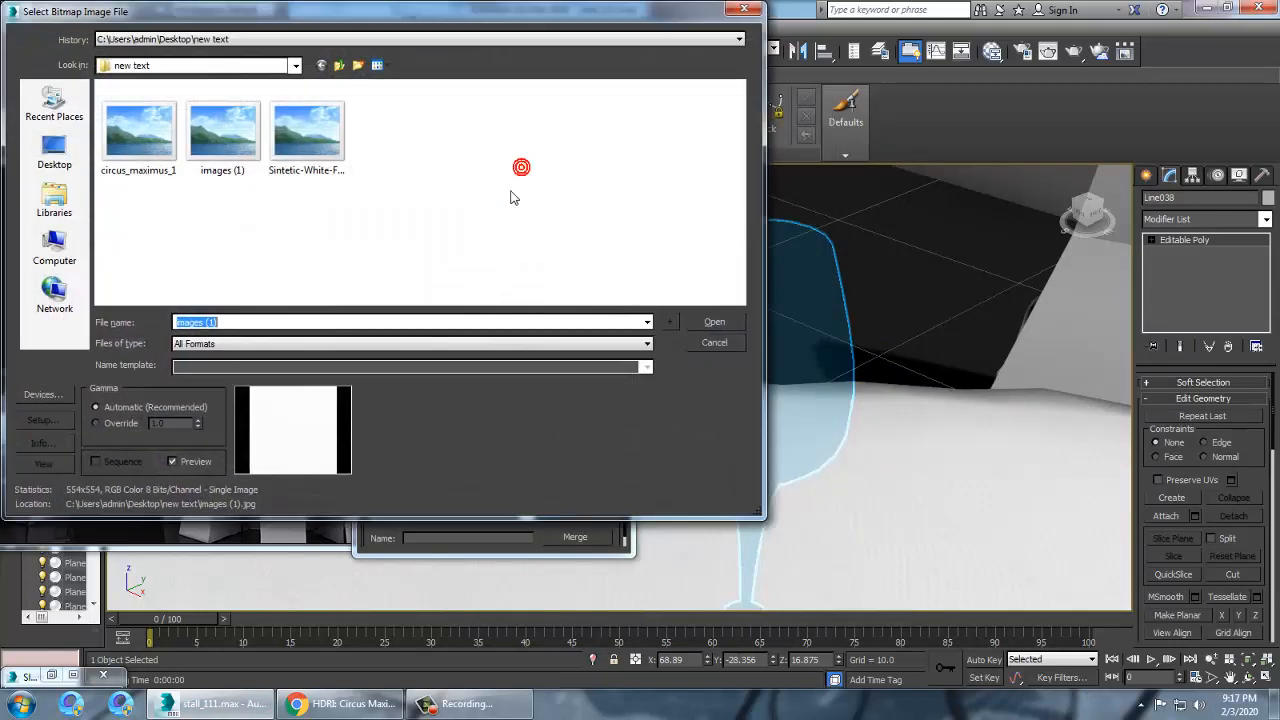
click(138, 130)
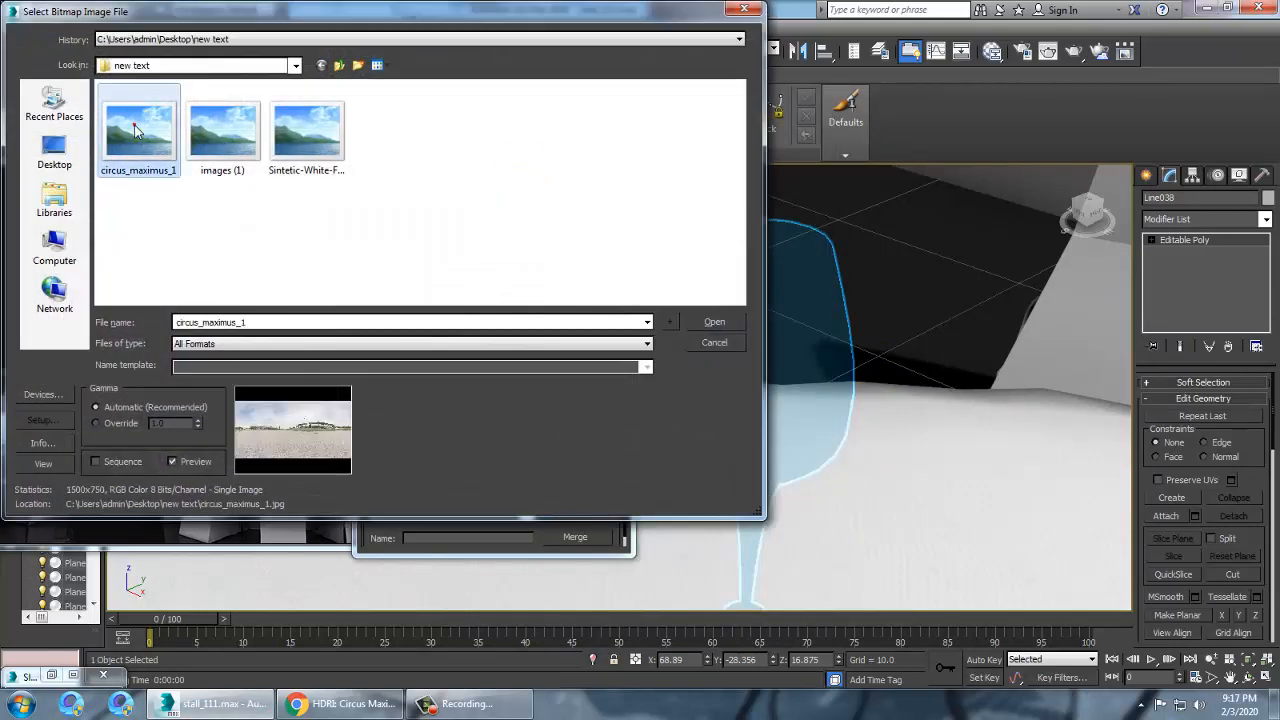
double_click(138, 130)
Render the scene to preview the environment, then close the frame buffer
click(478, 28)
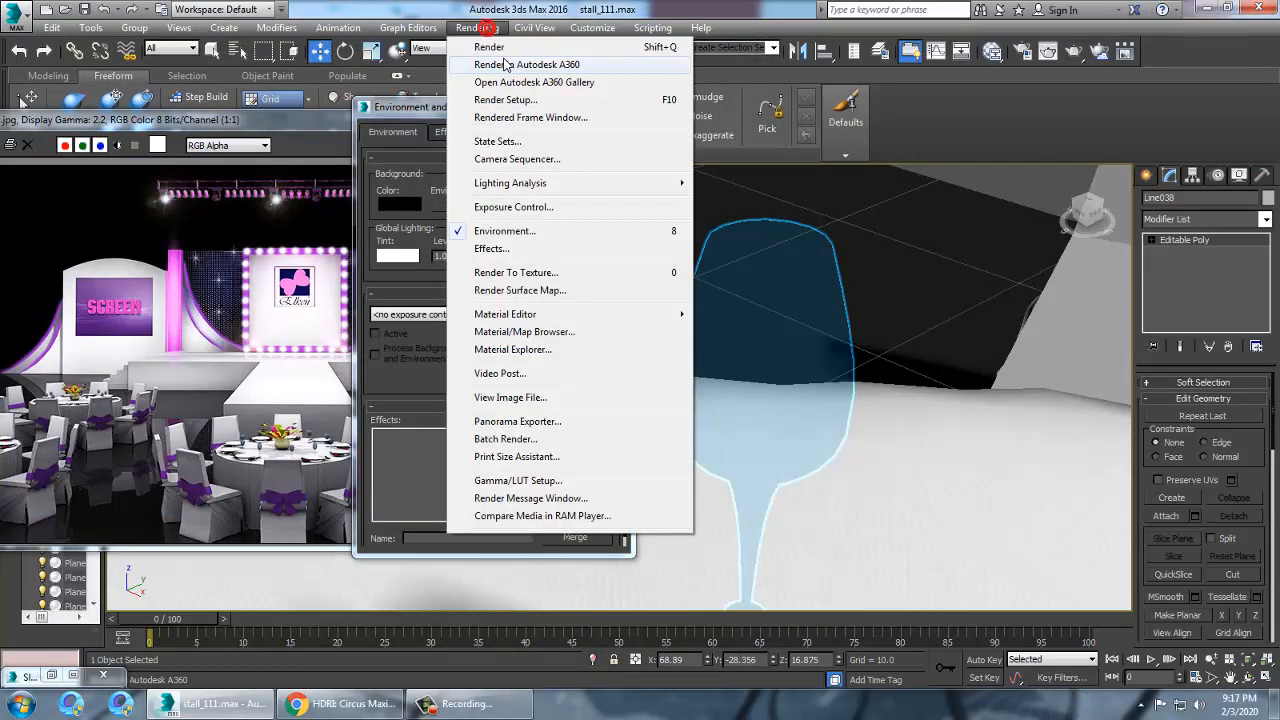
click(505, 44)
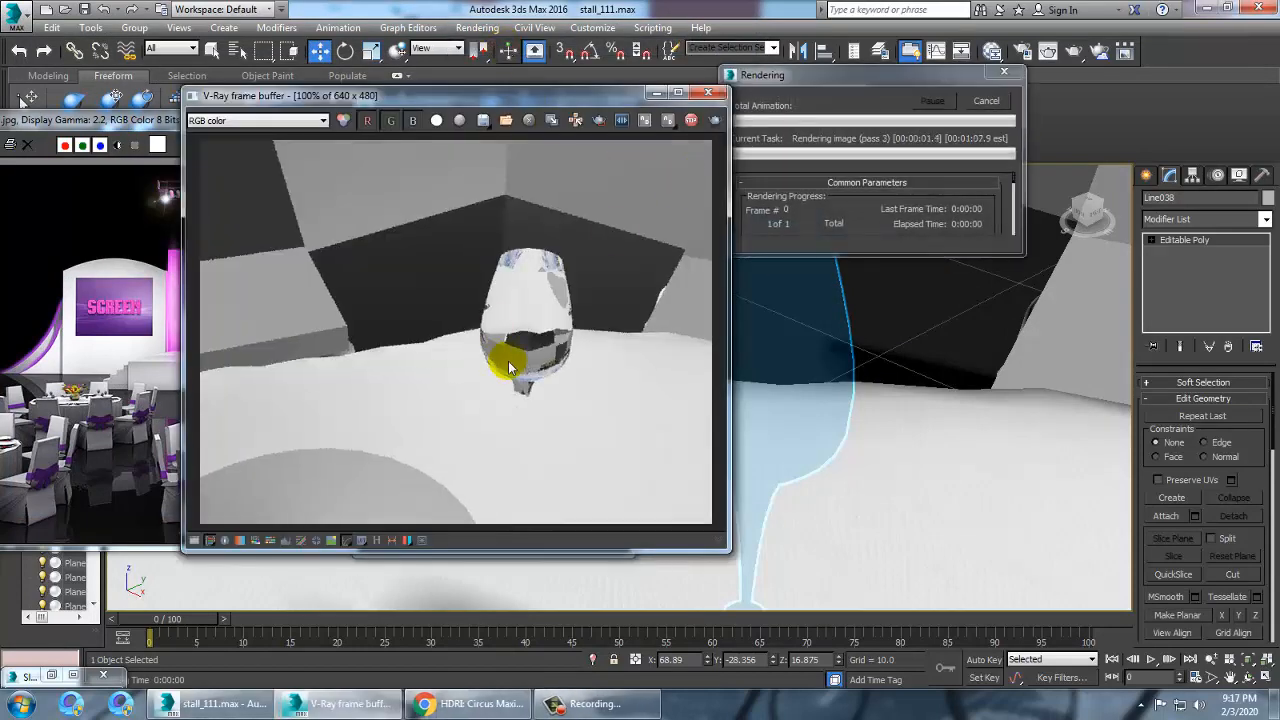
click(708, 92)
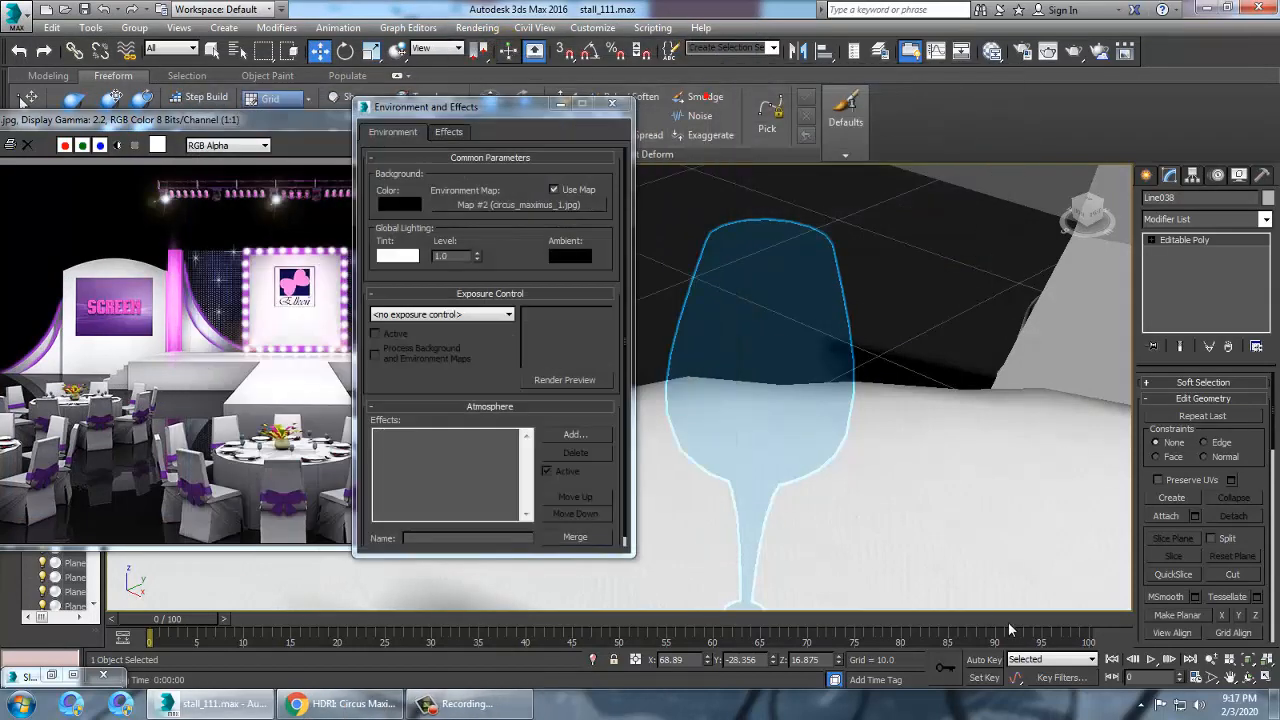
Open the Slate Material Editor and brighten the glass material's reflect colour to about 70 grey
key(m)
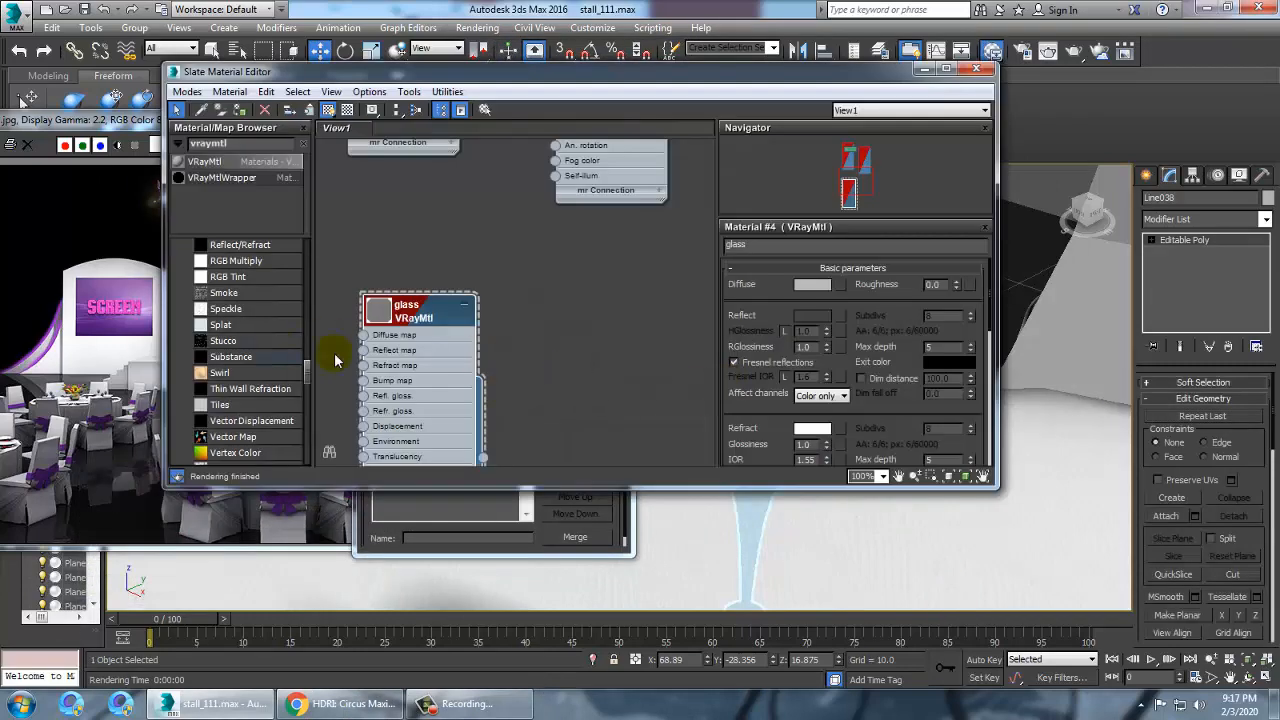
click(810, 315)
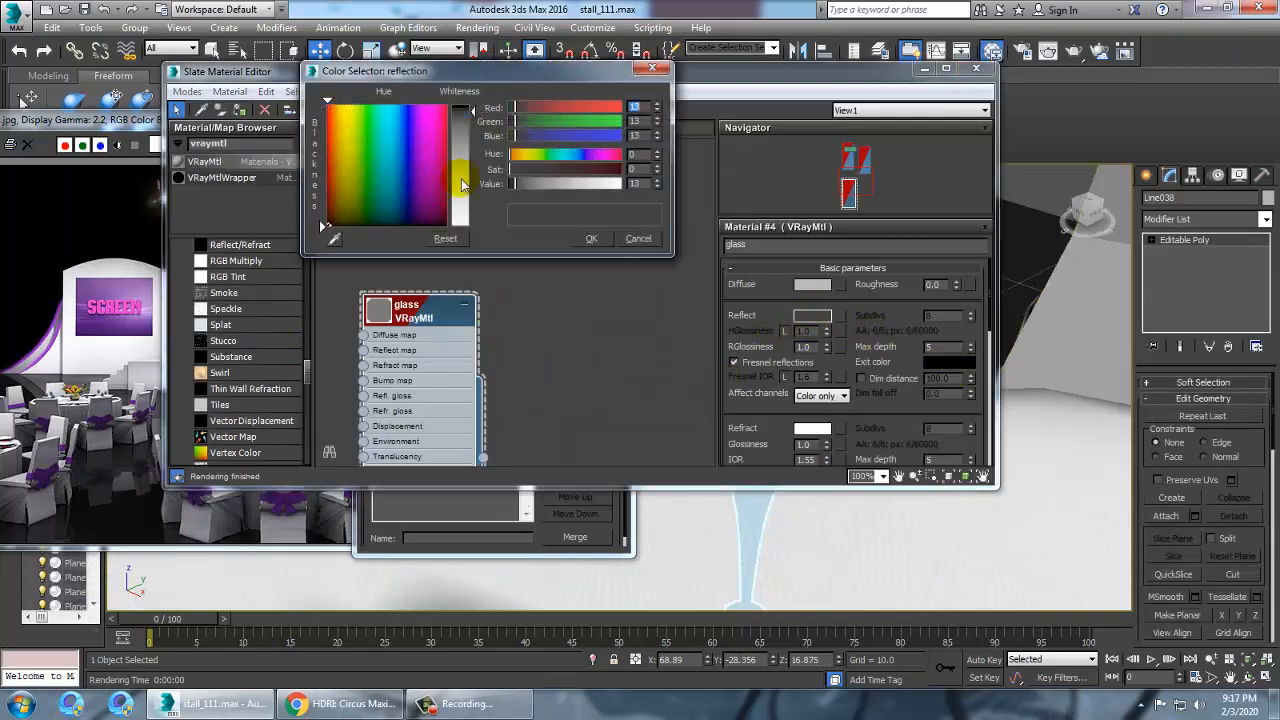
drag(475, 111, 475, 139)
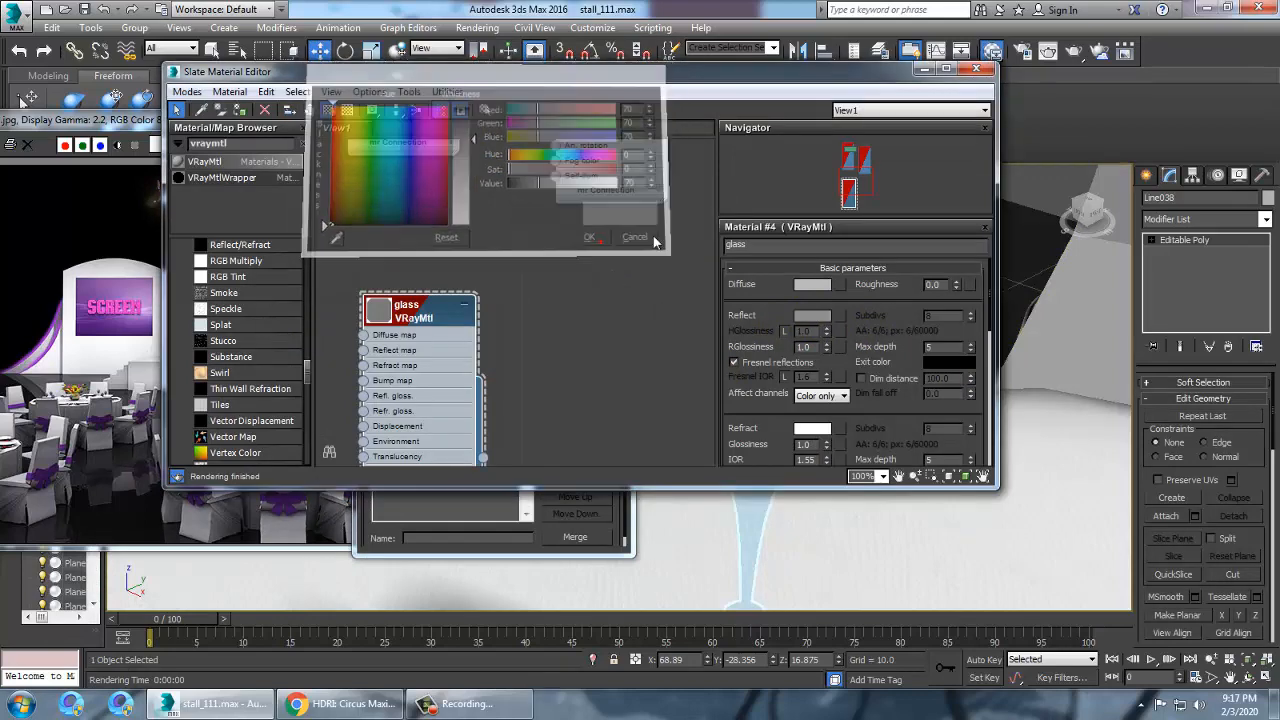
click(605, 240)
Render the scene again to check the brighter glass reflection
click(477, 27)
click(482, 48)
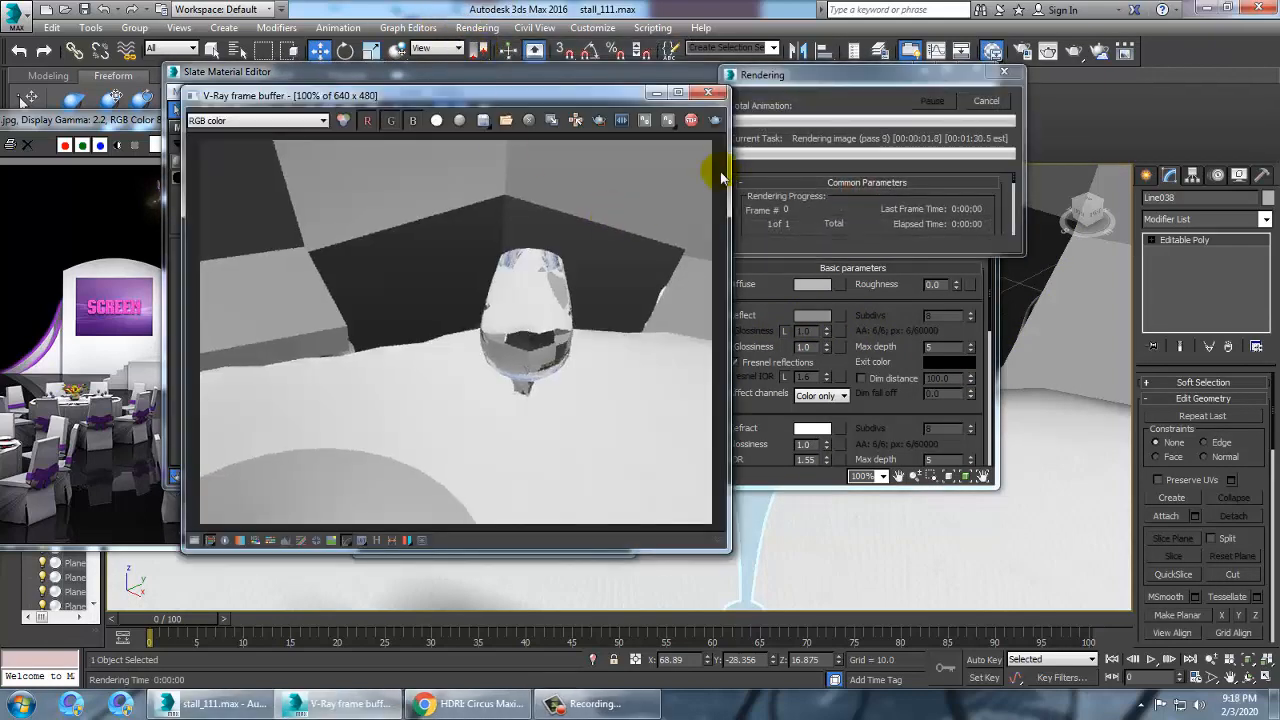
click(950, 88)
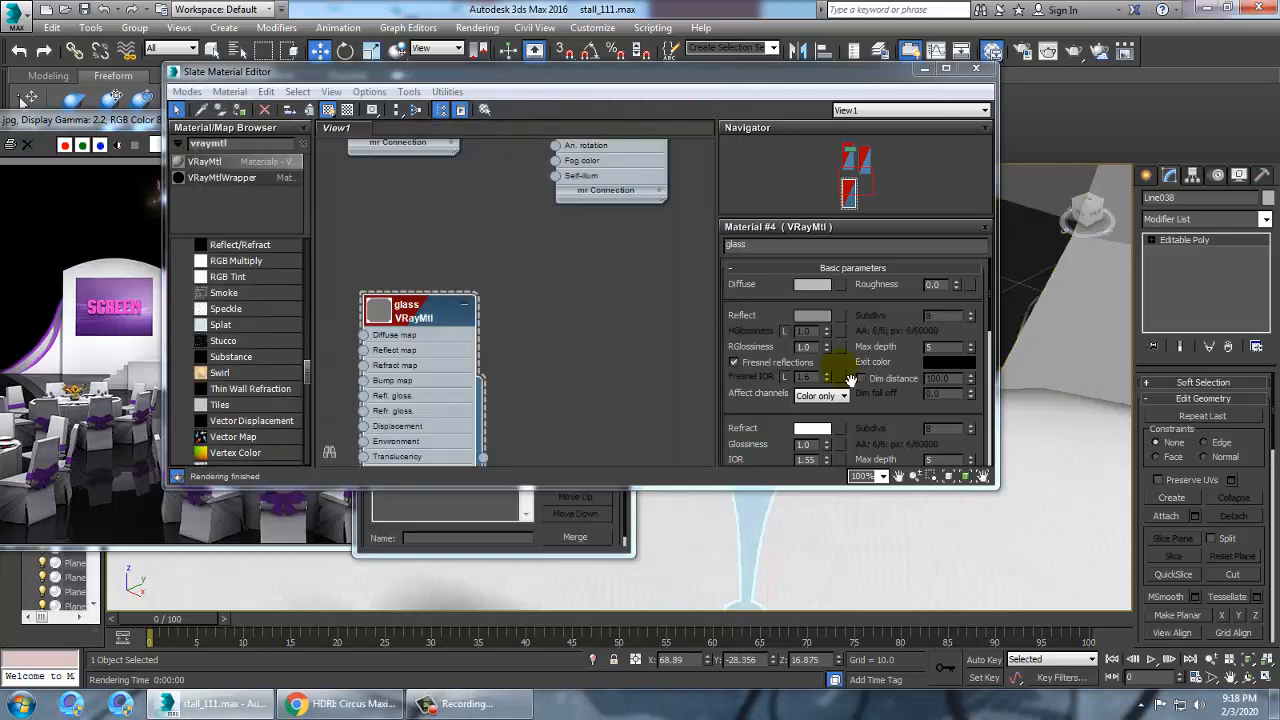
Darken the glass material's reflect colour again and minimize the material editor
click(808, 320)
drag(477, 139, 477, 112)
click(599, 240)
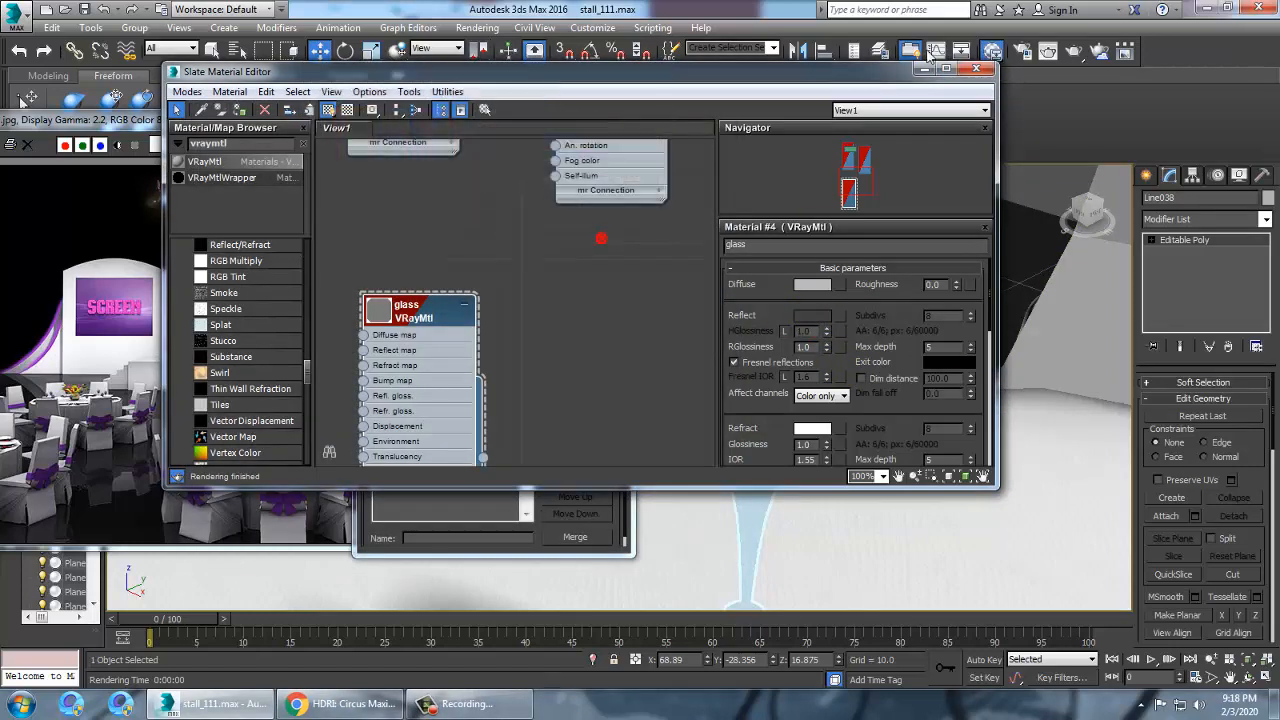
click(924, 69)
Select several wine glasses on the table and open the material editor beside the viewport
scroll(741, 375, down, 4)
alt+middle_drag(743, 378, 804, 289)
scroll(812, 322, down, 3)
scroll(804, 289, down, 4)
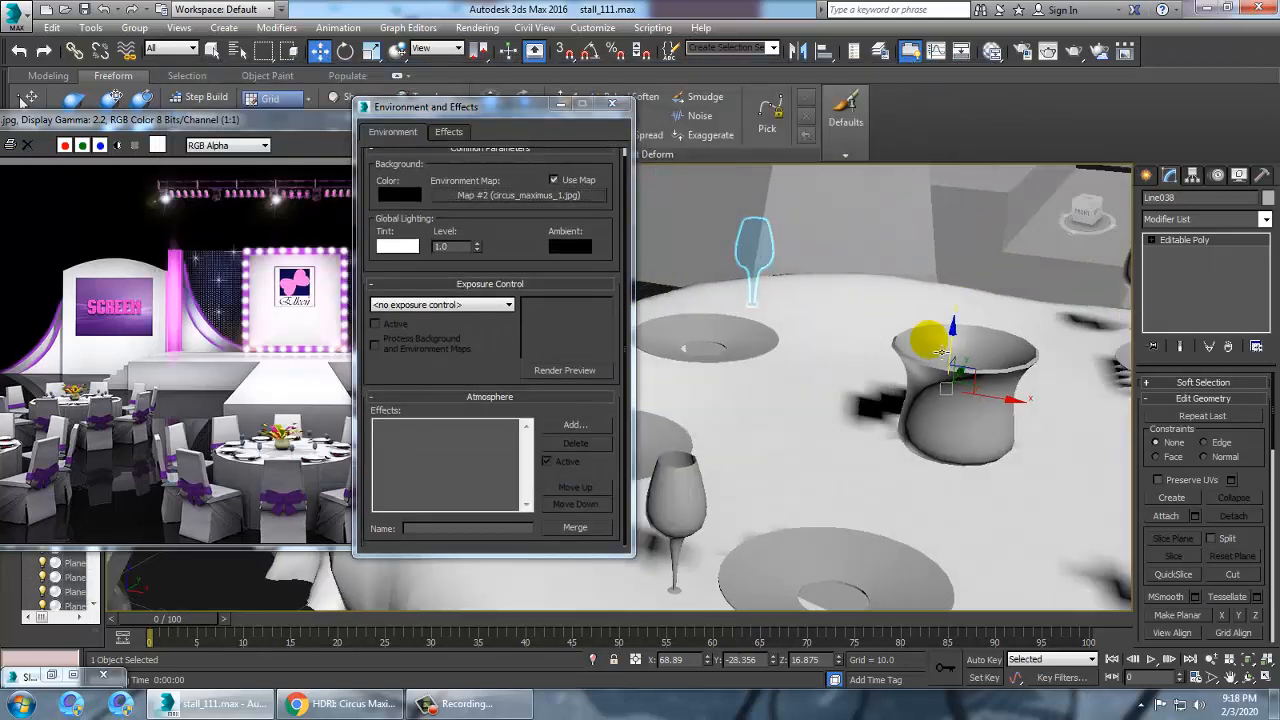
middle_drag(934, 347, 870, 341)
scroll(870, 341, down, 5)
click(927, 280)
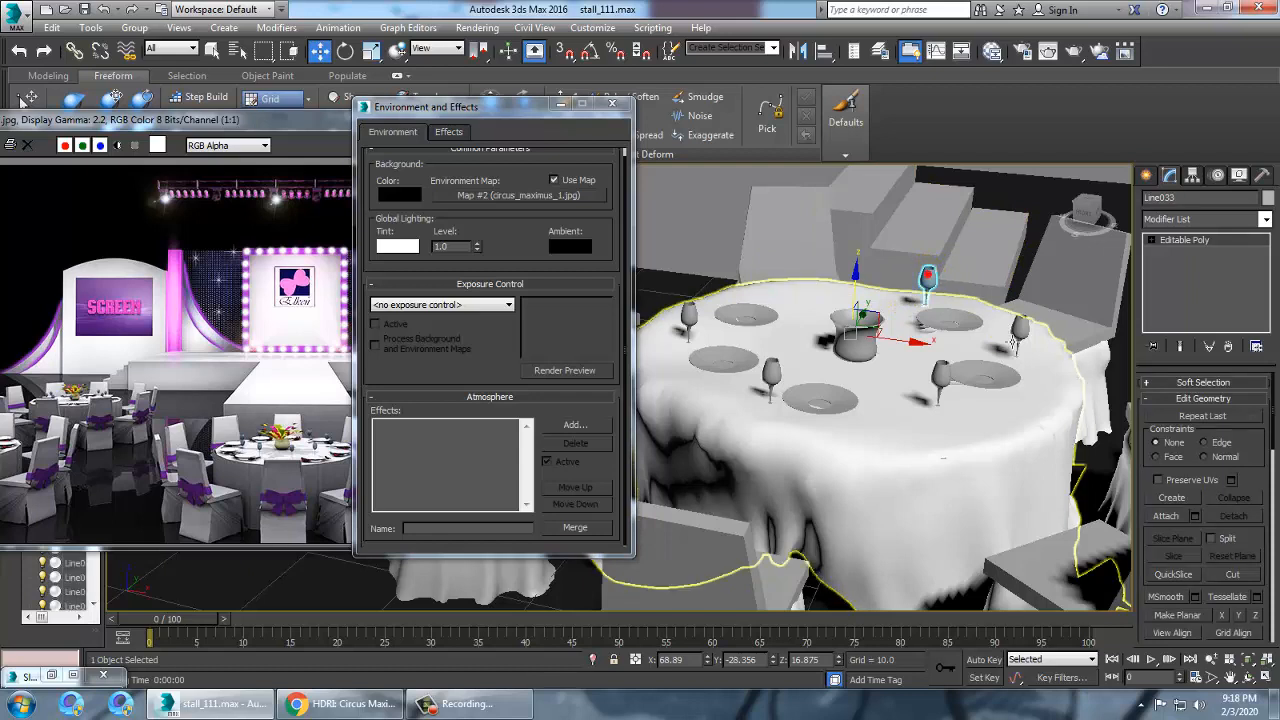
ctrl+click(1022, 336)
ctrl+click(771, 378)
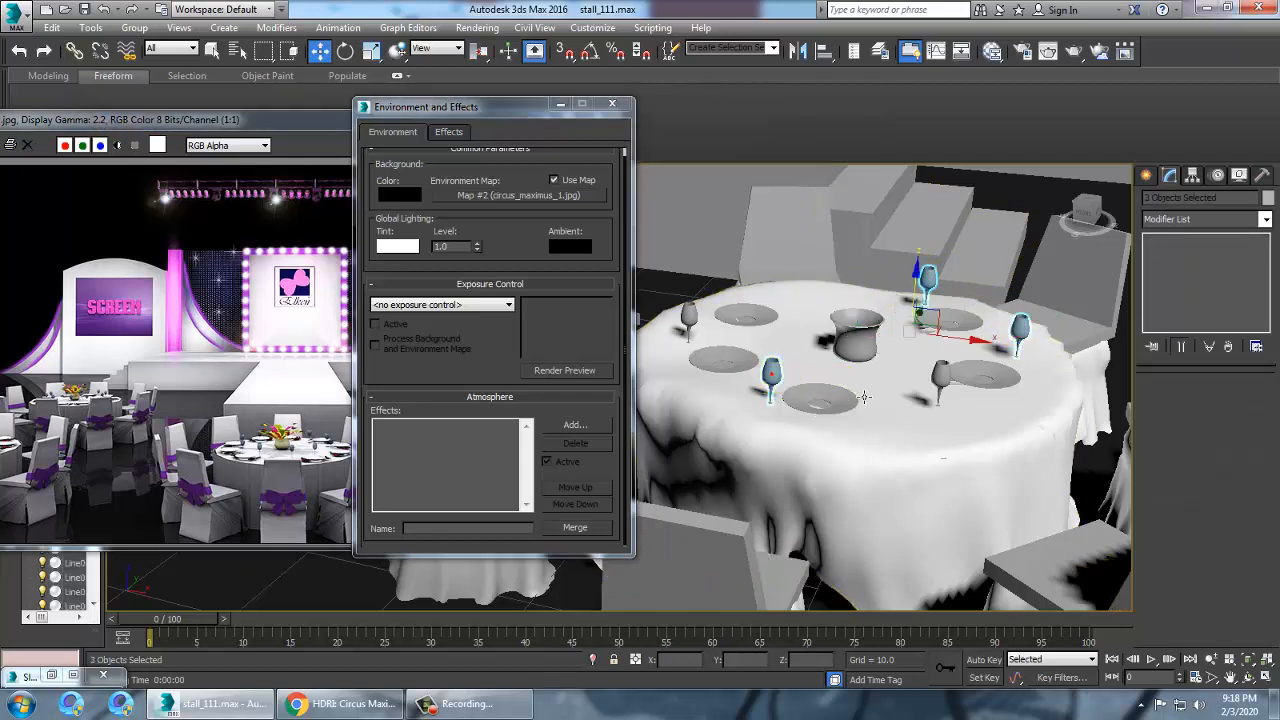
ctrl+click(942, 385)
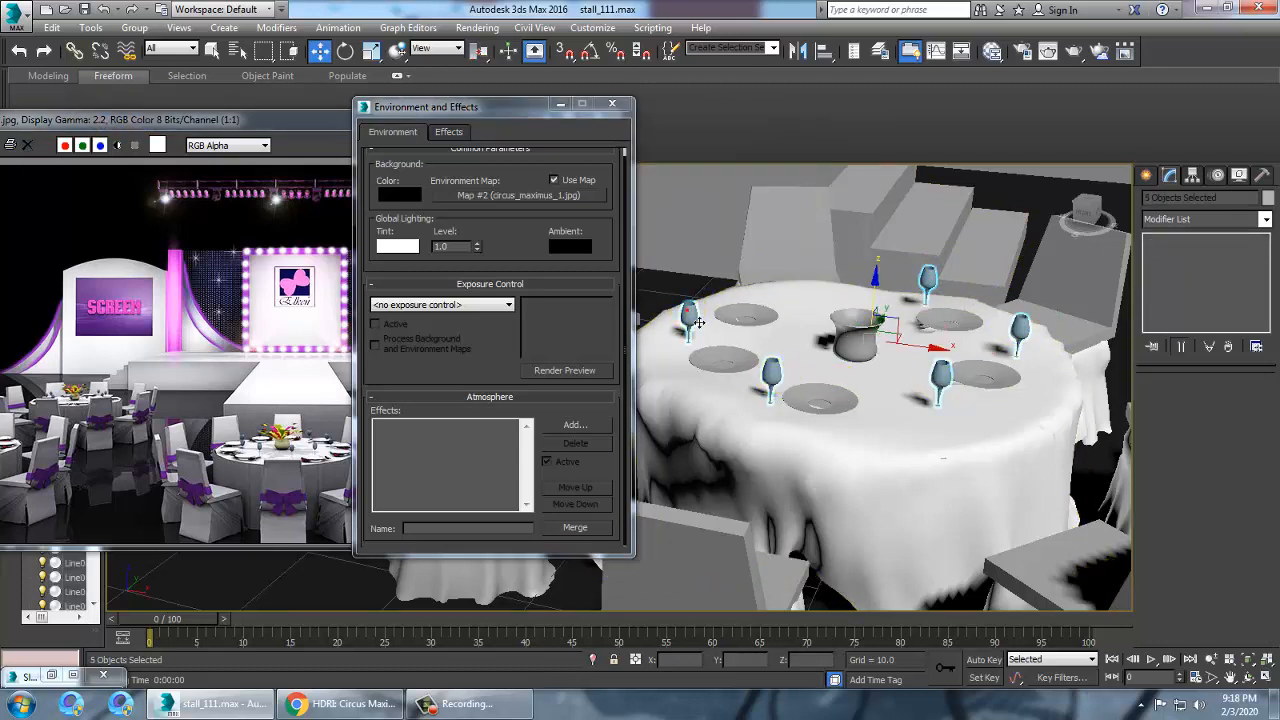
alt+middle_drag(698, 322, 680, 345)
key(m)
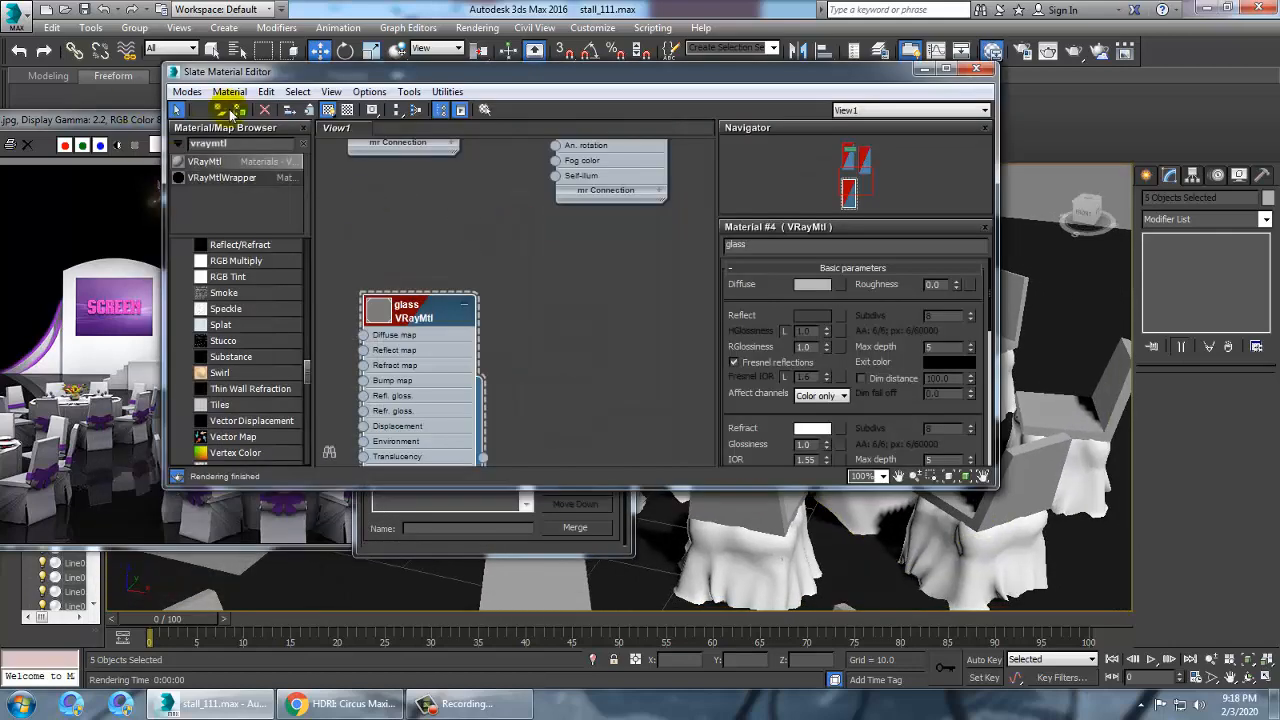
drag(752, 72, 439, 338)
click(987, 182)
middle_drag(931, 306, 909, 300)
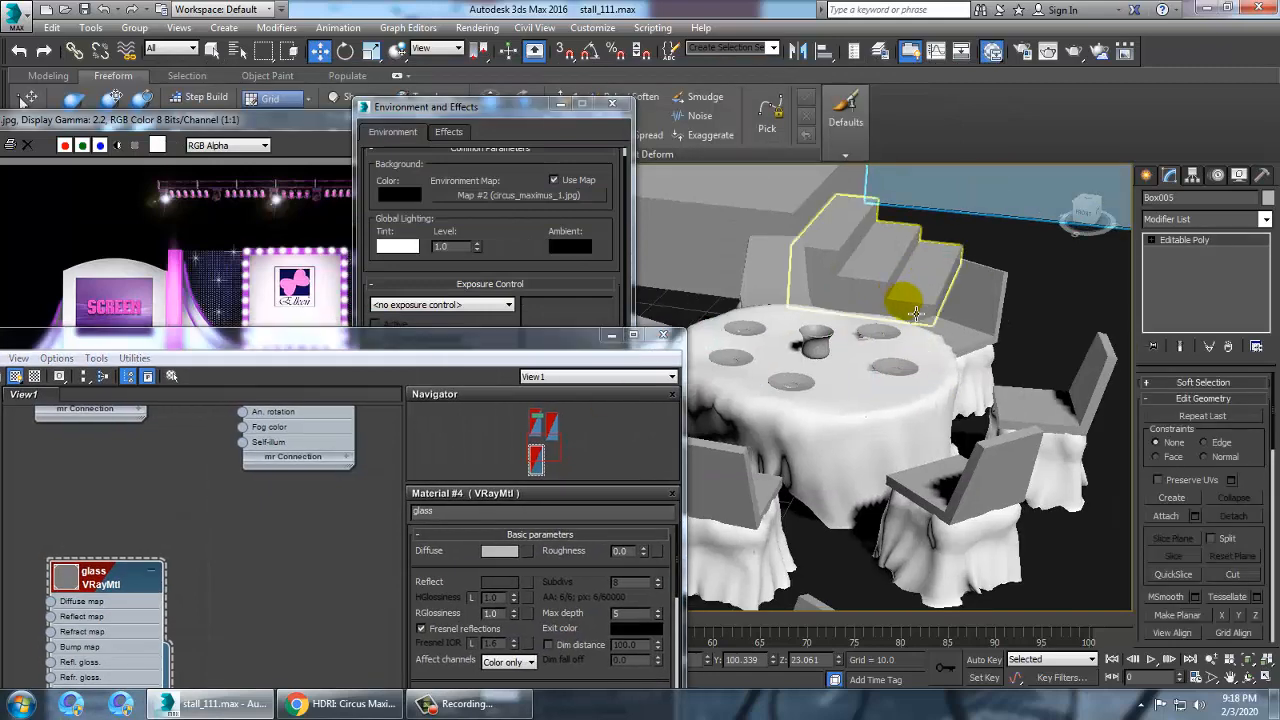
Select the wine glasses on the far table and assign the glass material to them
scroll(940, 335, down, 5)
scroll(960, 370, up, 4)
mouse_move(936, 381)
middle_down()
mouse_move(927, 362)
mouse_move(937, 370)
middle_up()
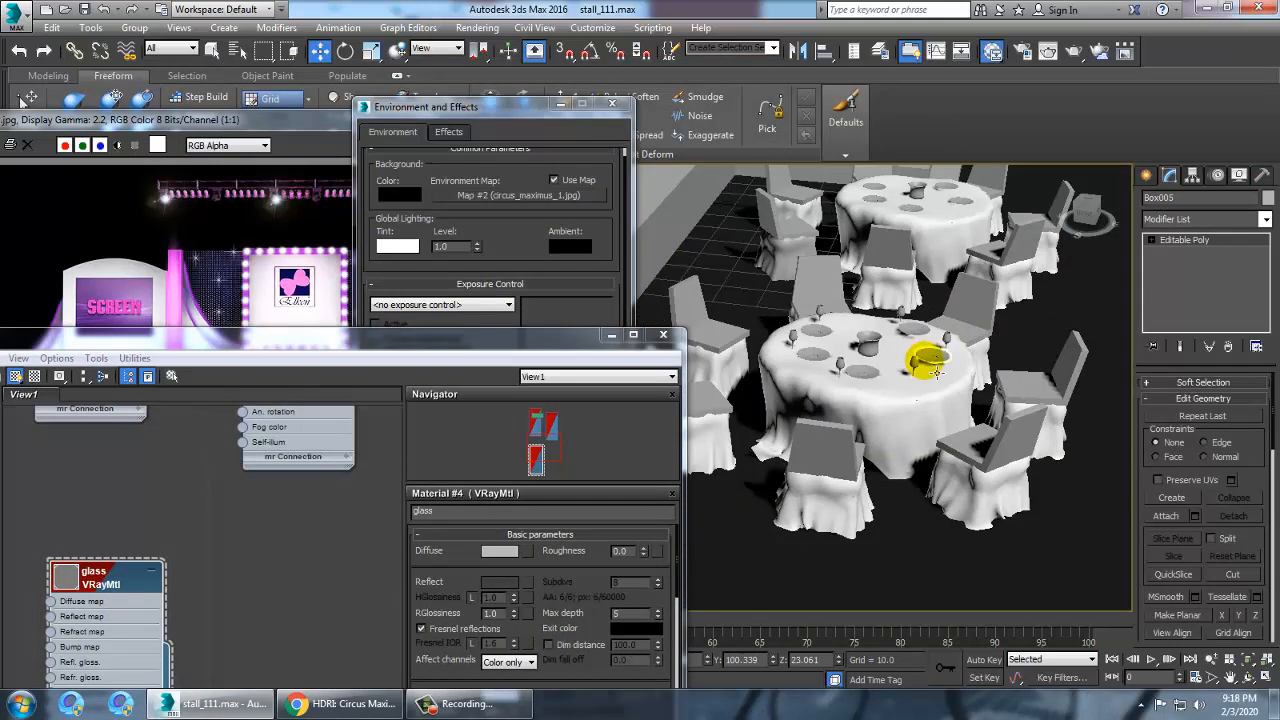
click(914, 366)
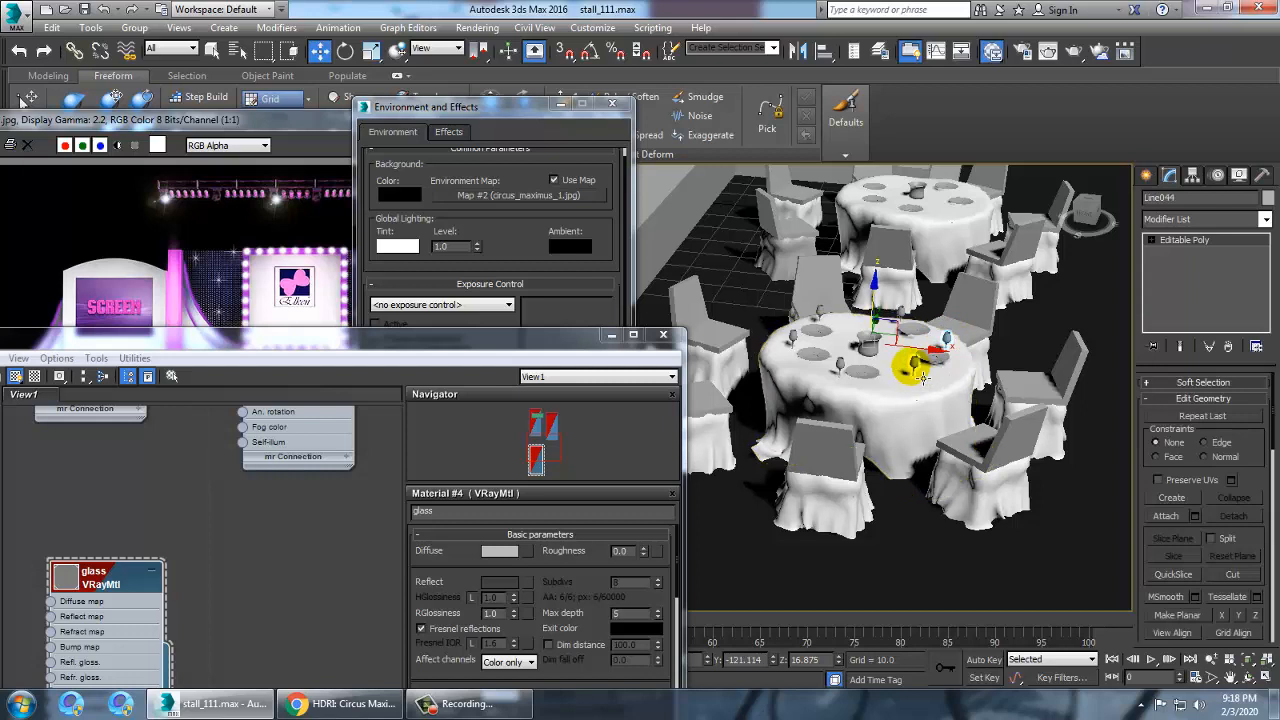
ctrl+click(864, 378)
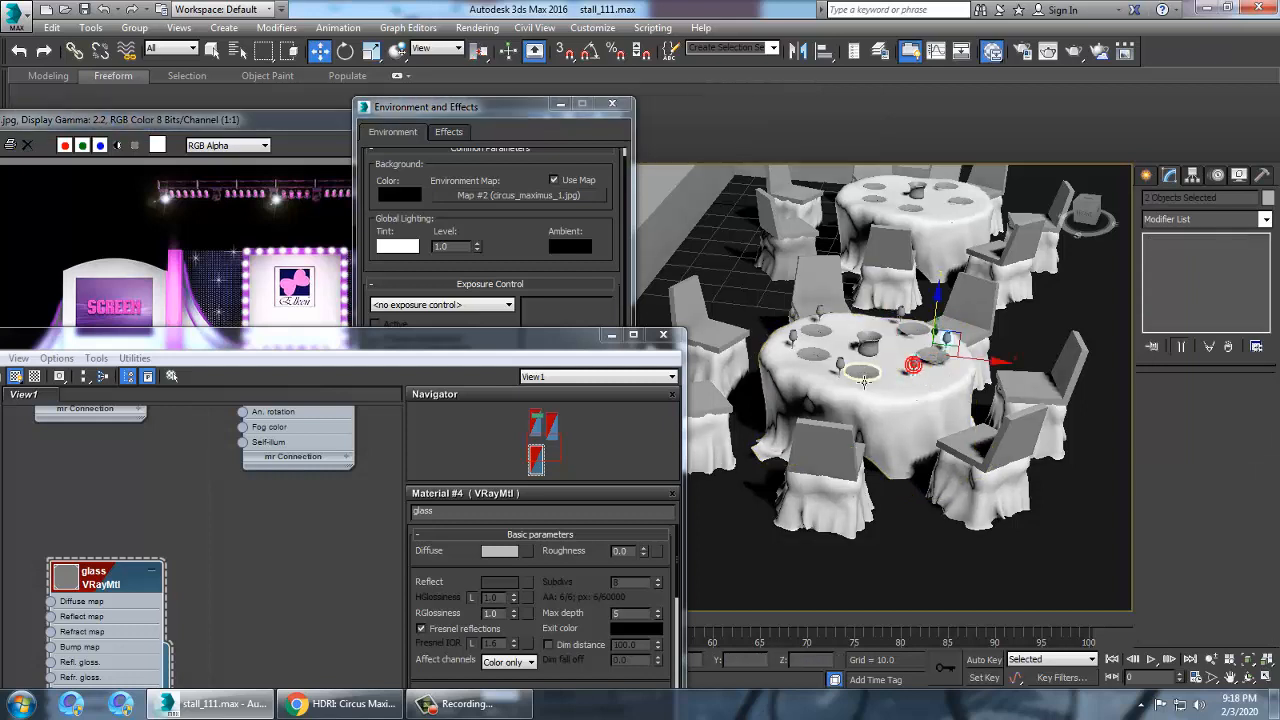
ctrl+click(793, 338)
ctrl+click(820, 311)
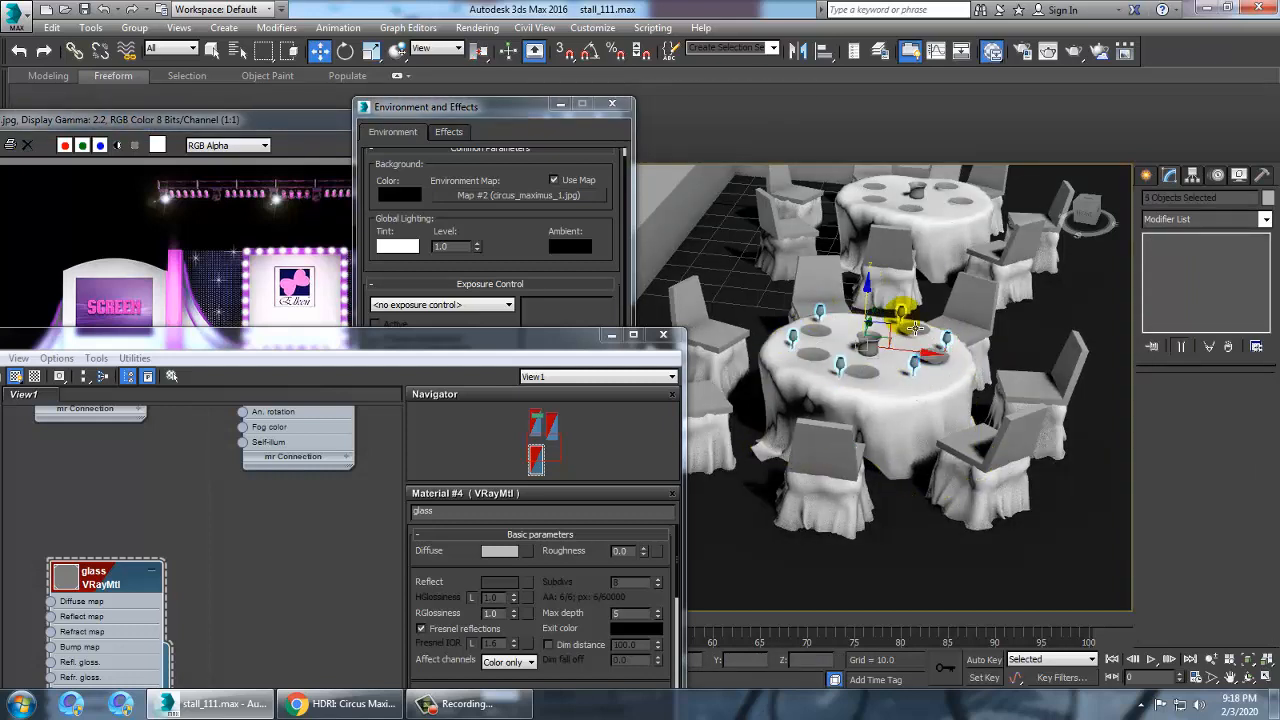
drag(240, 340, 720, 296)
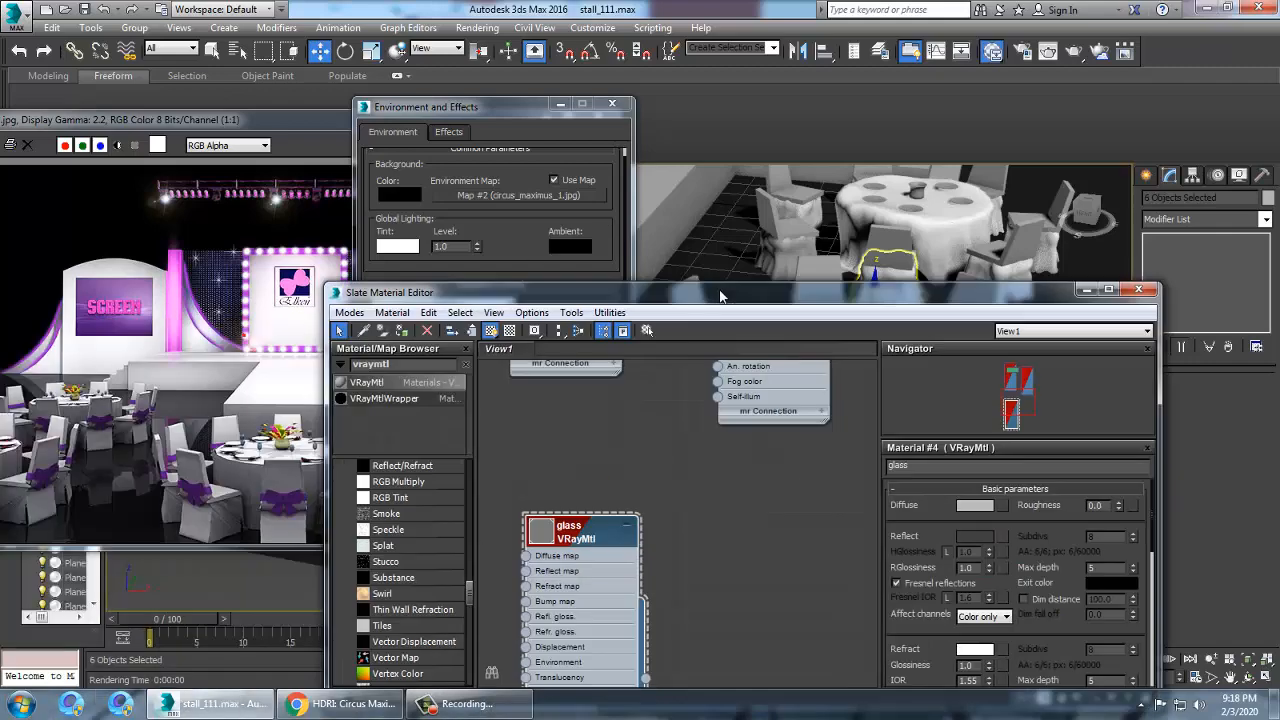
click(403, 332)
click(1089, 291)
Select all wine glasses on the nearer table and assign the glass material to them
middle_drag(790, 285, 1109, 420)
middle_drag(770, 350, 835, 329)
scroll(835, 329, up, 5)
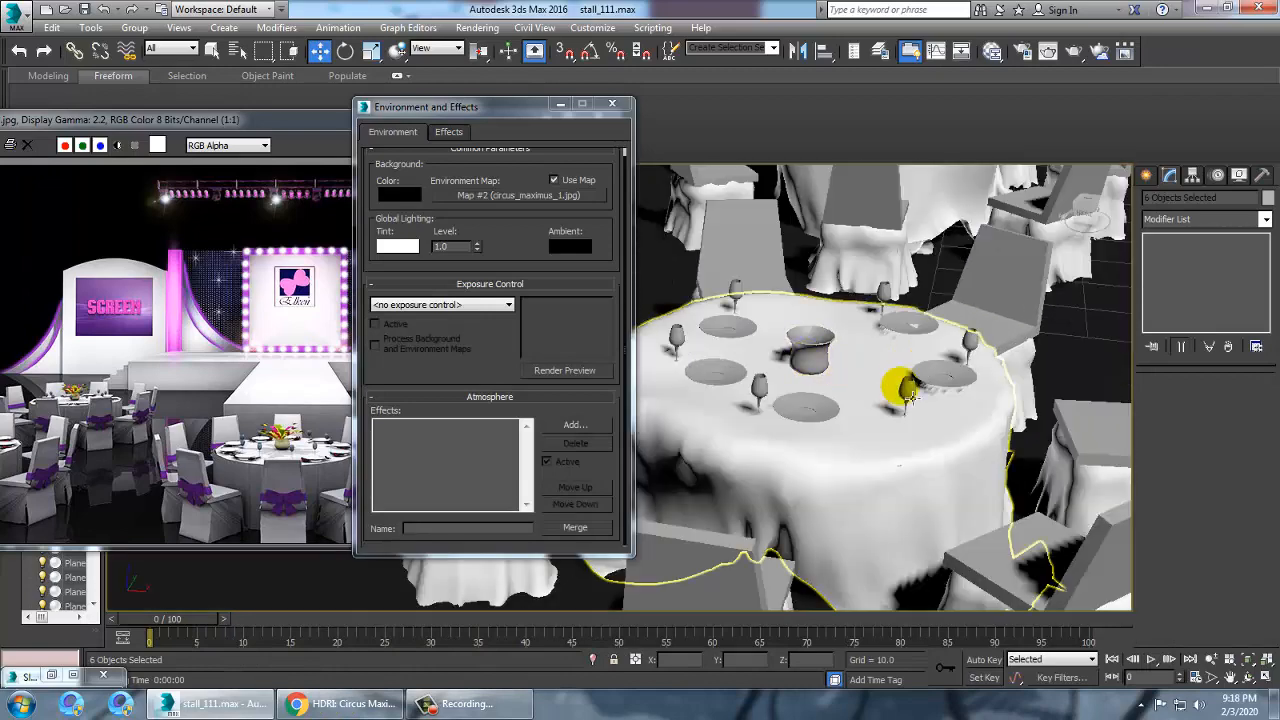
click(905, 392)
ctrl+click(972, 345)
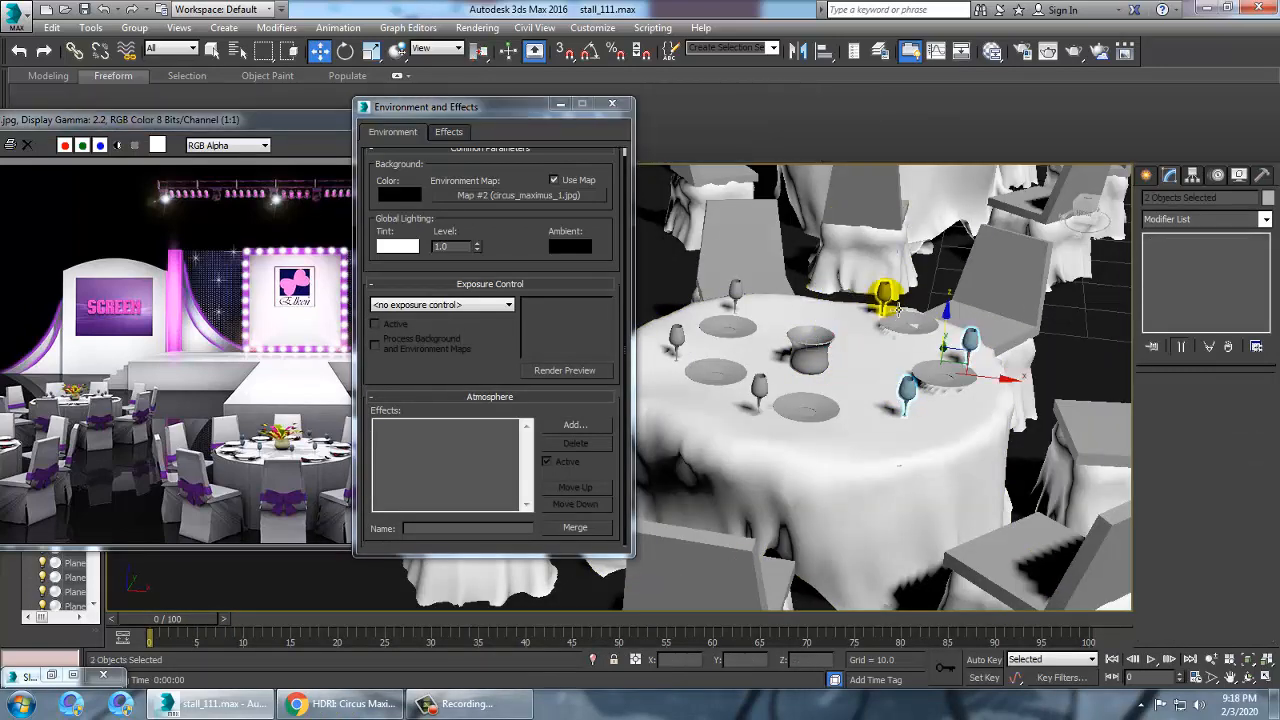
ctrl+click(884, 294)
ctrl+click(742, 292)
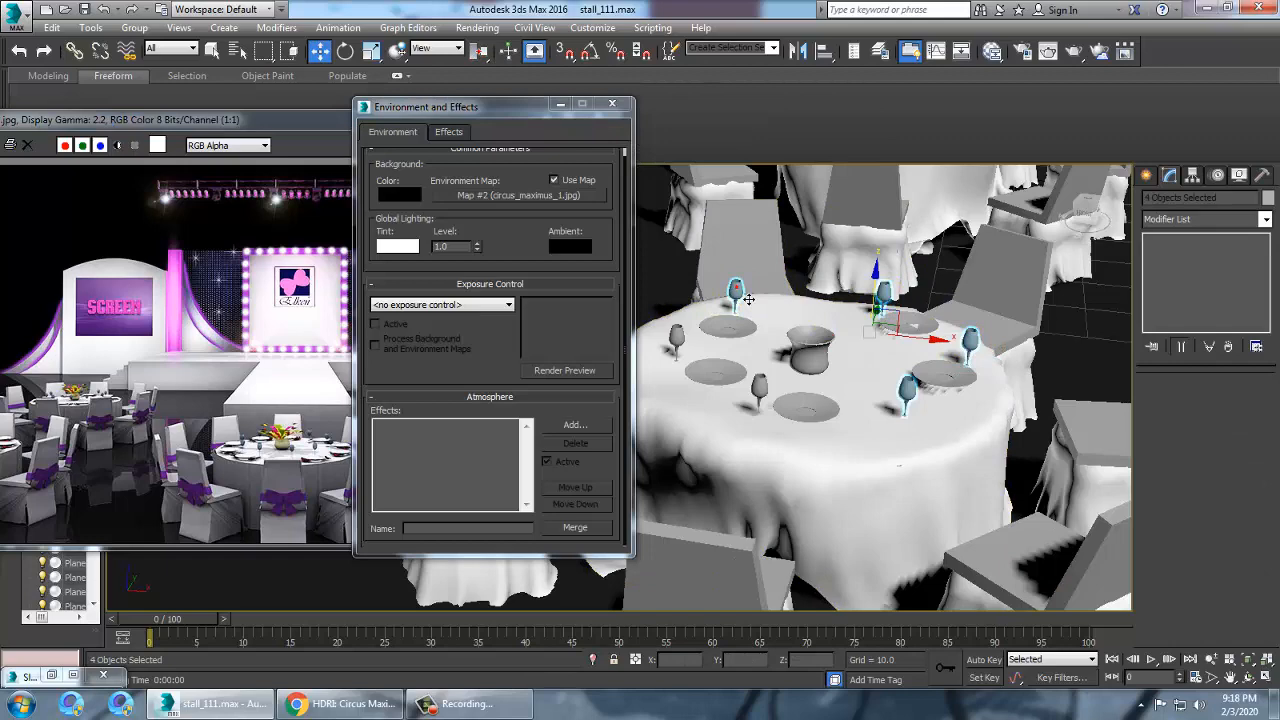
ctrl+click(677, 336)
ctrl+click(761, 387)
middle_drag(800, 300, 795, 406)
scroll(793, 405, up, 3)
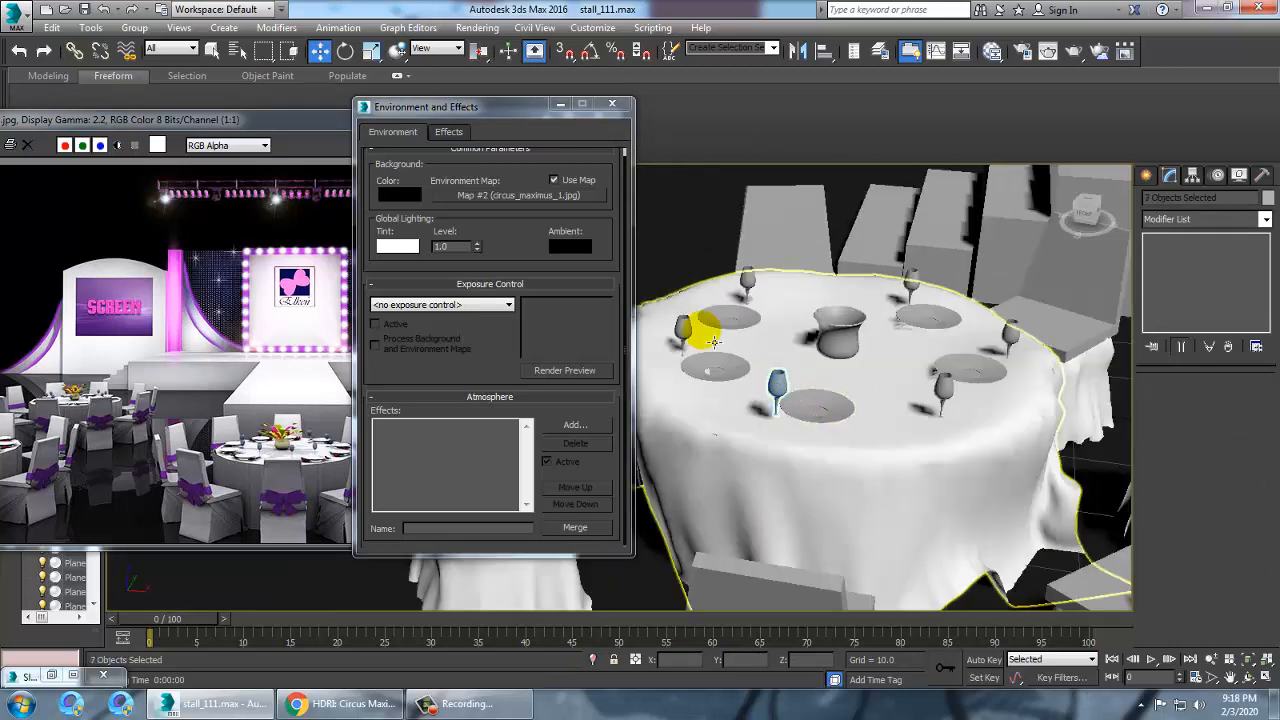
ctrl+click(683, 330)
ctrl+click(748, 280)
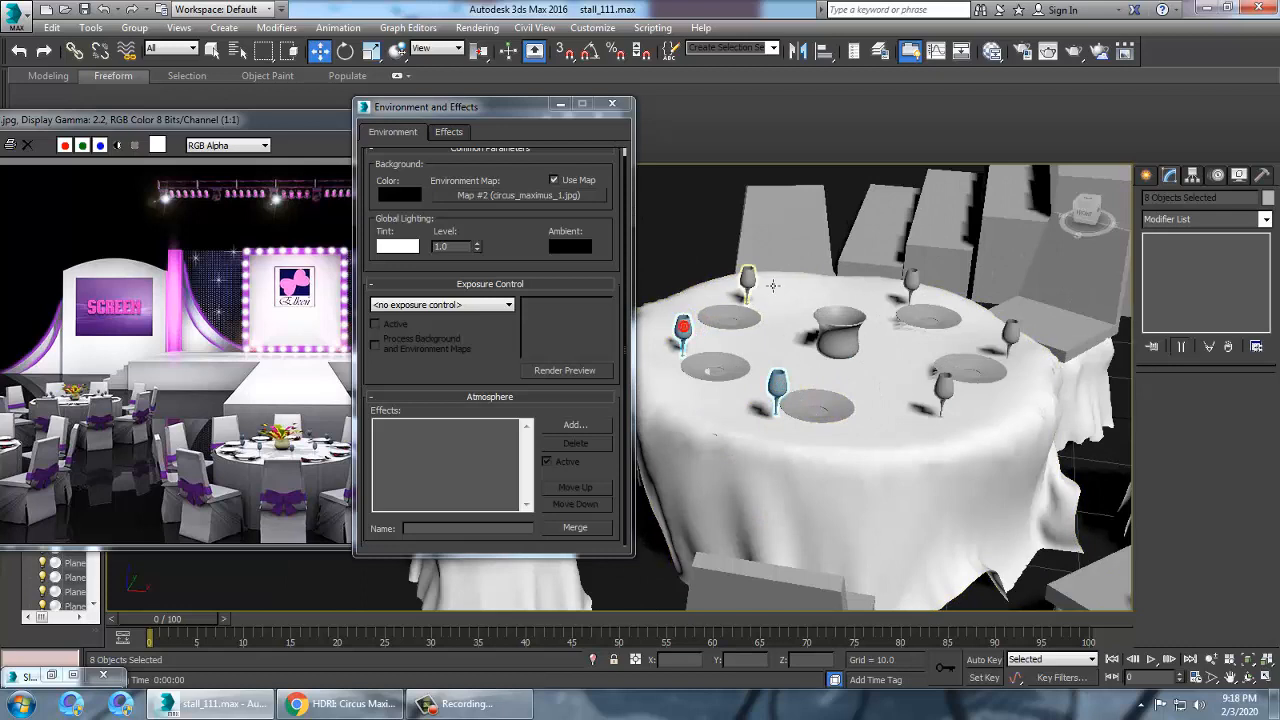
ctrl+click(910, 284)
ctrl+click(1010, 332)
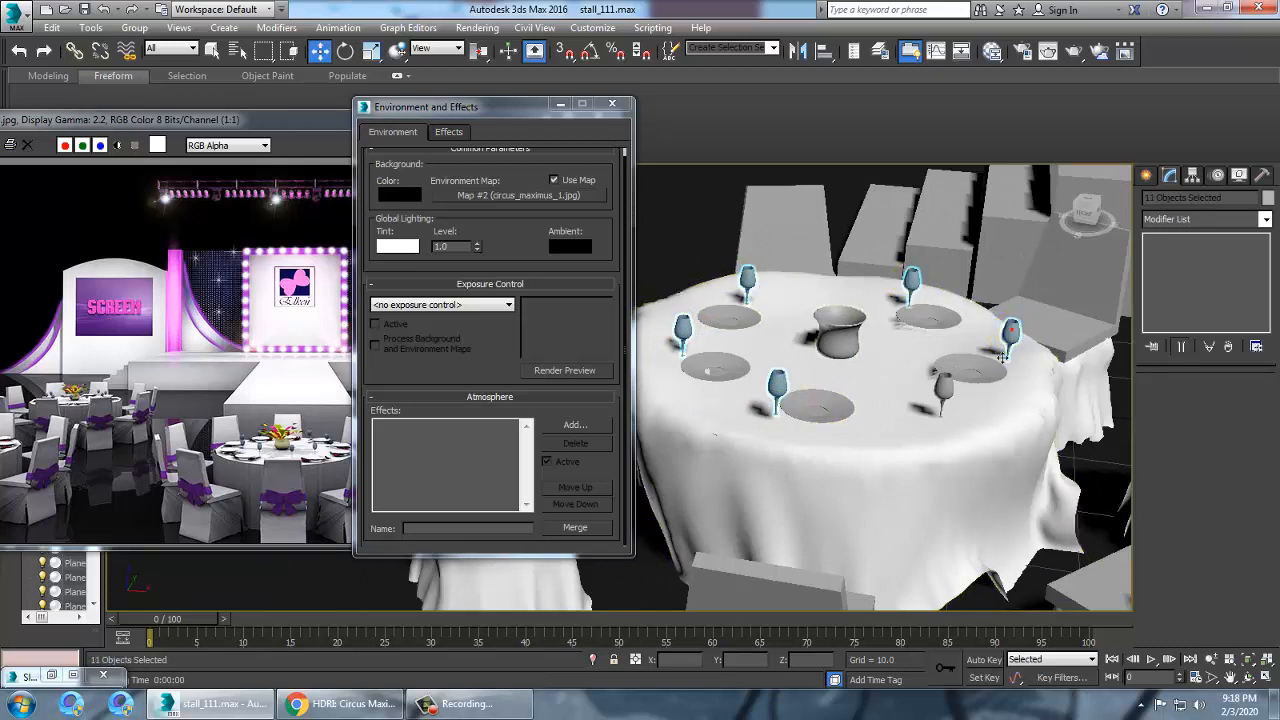
ctrl+click(945, 393)
key(m)
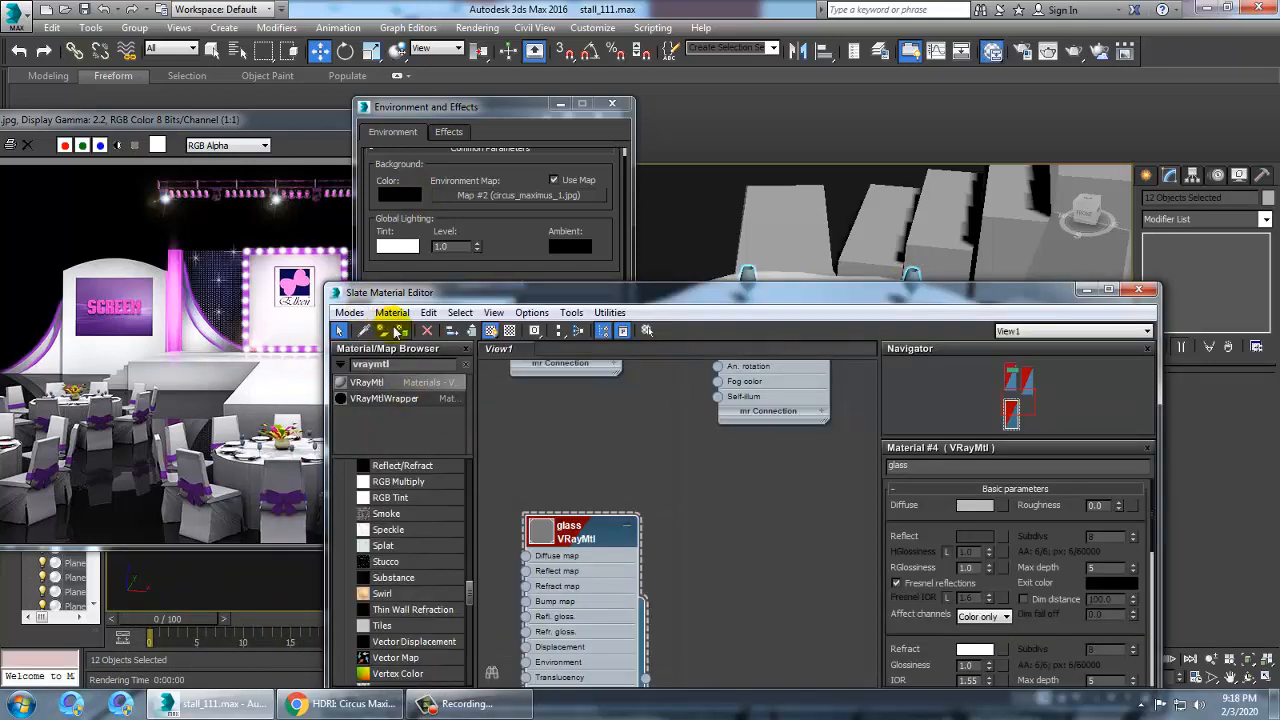
click(1090, 292)
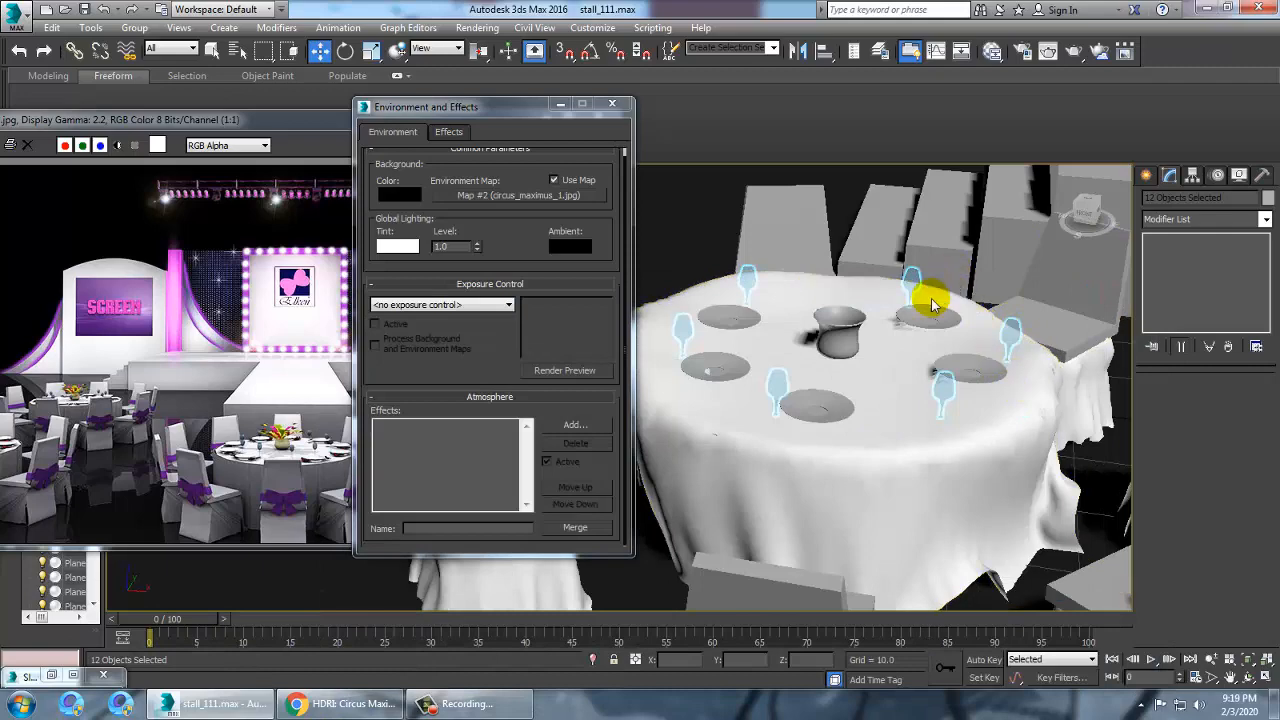
Render the scene with the HDRI environment and glass materials
scroll(930, 308, down, 10)
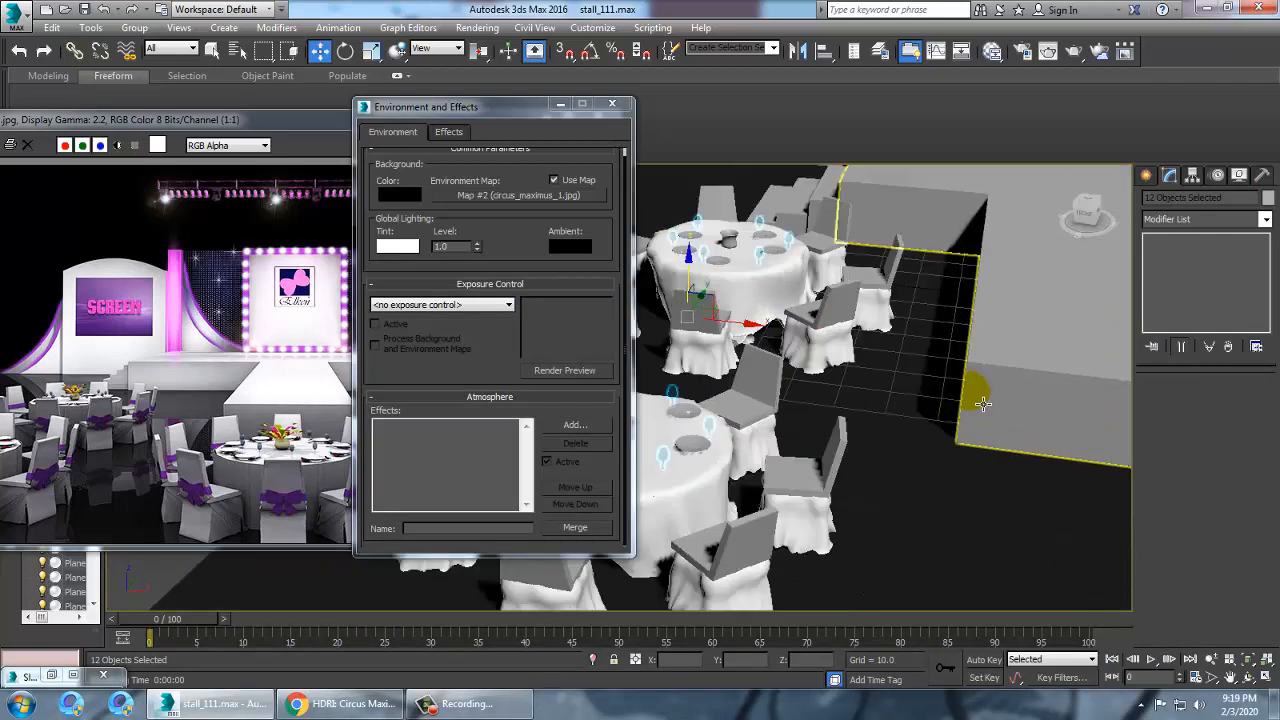
scroll(820, 412, up, 10)
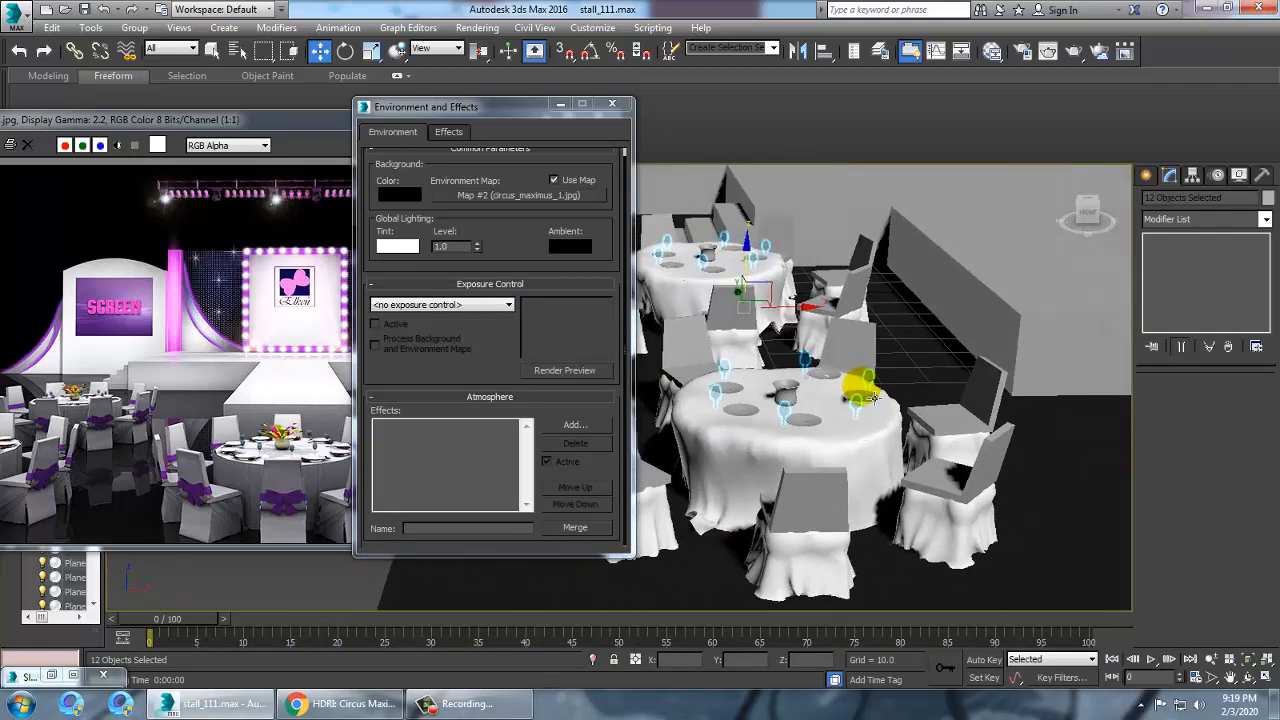
key(shift+q)
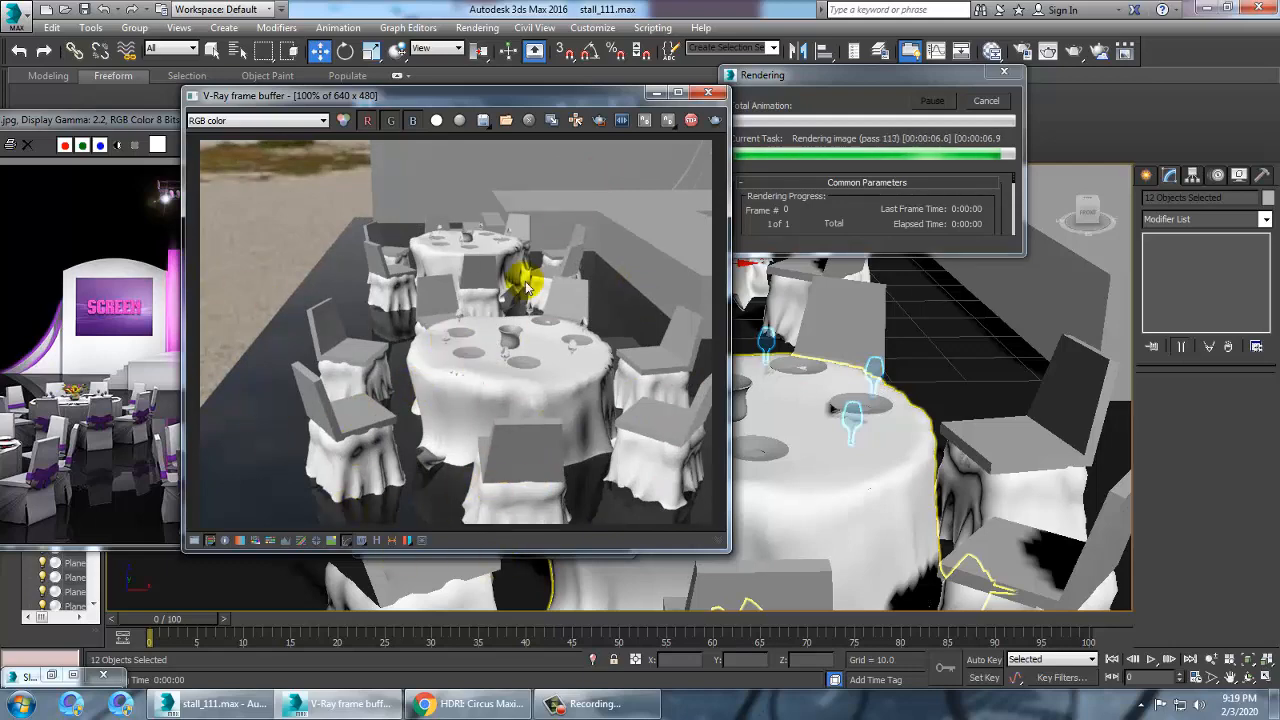
Zoom in on the plates on the nearer table and render the scene again
click(708, 92)
key(8)
middle_drag(831, 464, 938, 462)
scroll(865, 436, up, 3)
scroll(876, 430, down, 2)
mouse_move(868, 418)
middle_down()
mouse_move(883, 429)
mouse_move(860, 431)
mouse_move(886, 430)
middle_up()
scroll(883, 428, up, 3)
scroll(862, 431, down, 3)
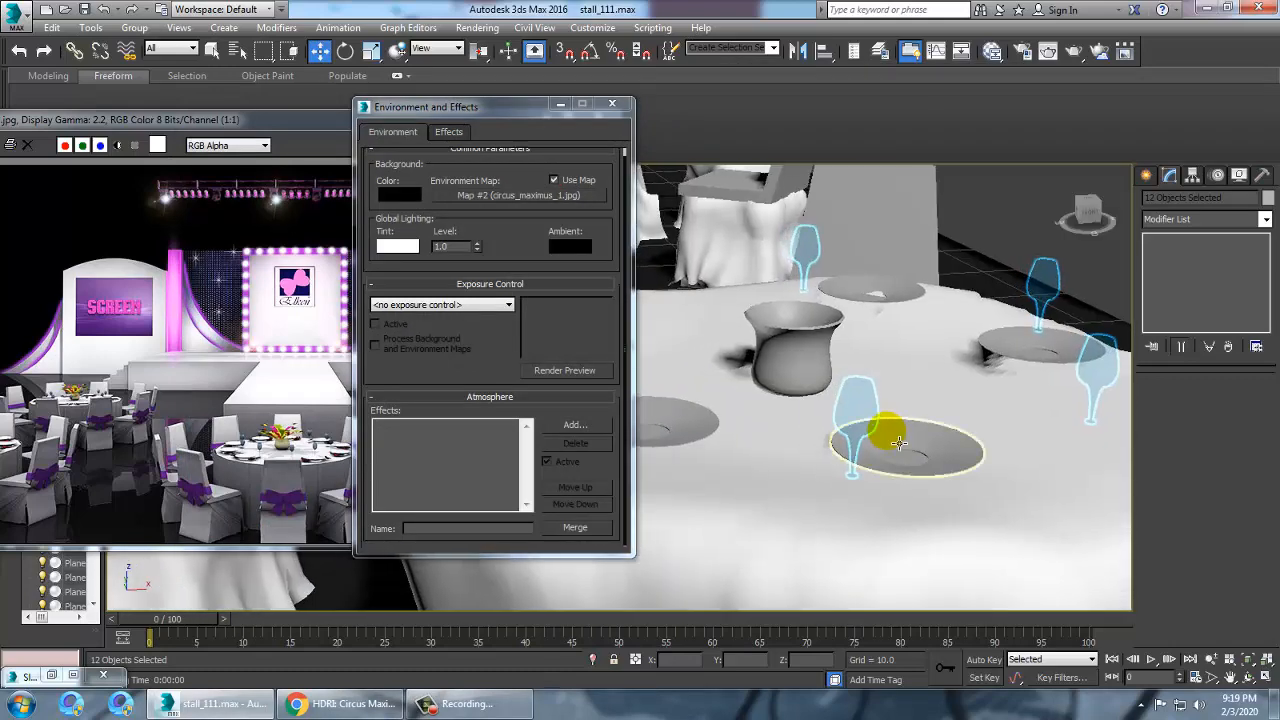
key(shift+q)
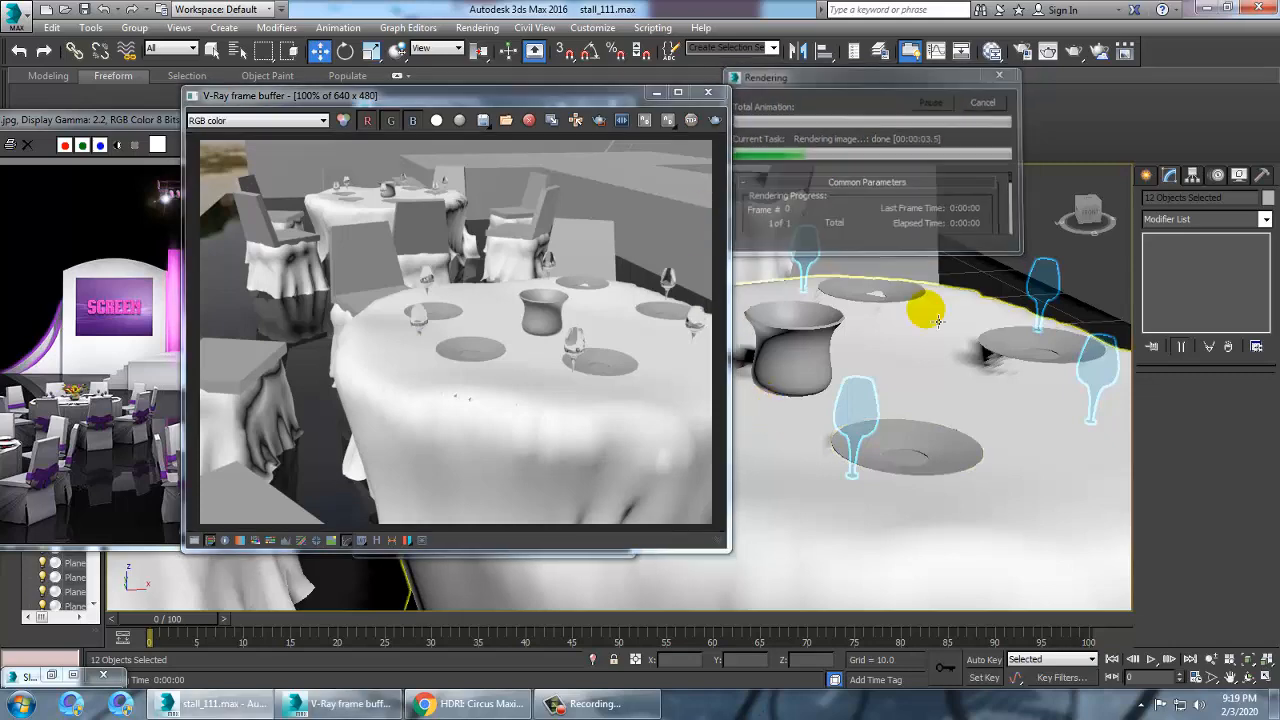
Select three plates on the nearer table and open the material editor
click(708, 93)
click(906, 447)
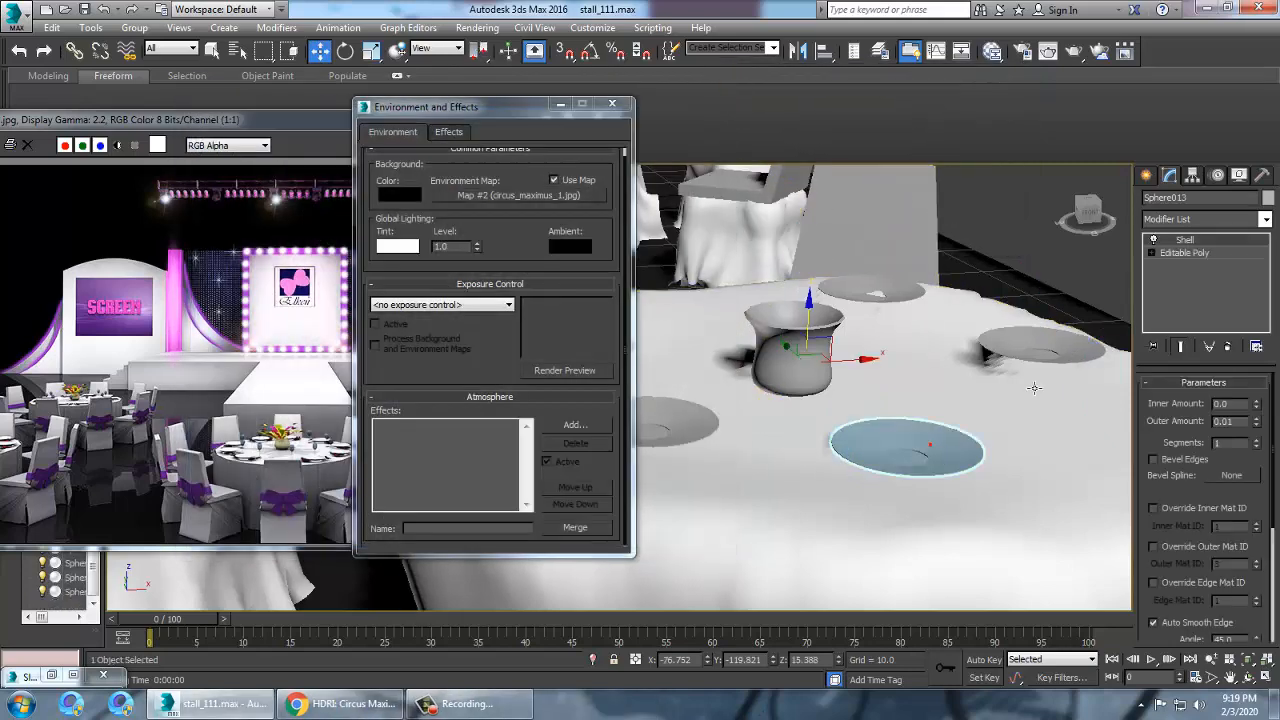
ctrl+click(1056, 357)
ctrl+click(890, 289)
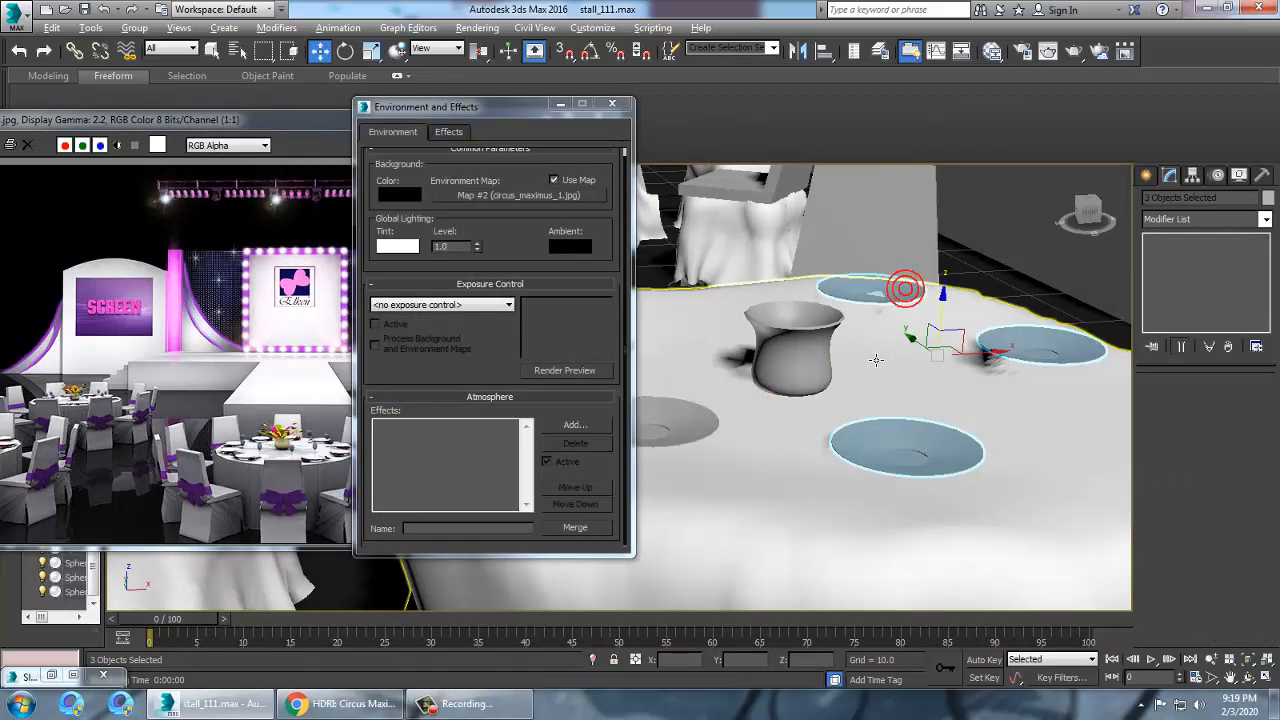
alt+middle_drag(909, 286, 846, 399)
key(m)
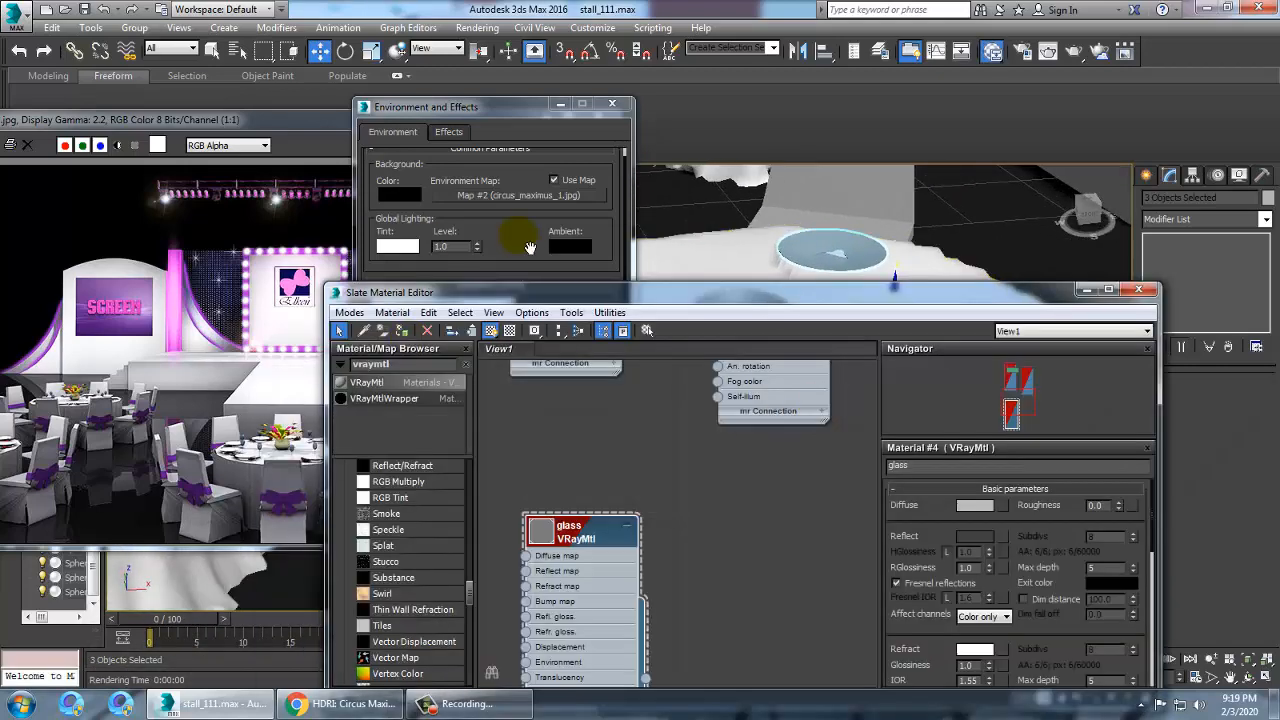
Clear the material browser search filter and scroll through the list of materials
drag(584, 293, 554, 108)
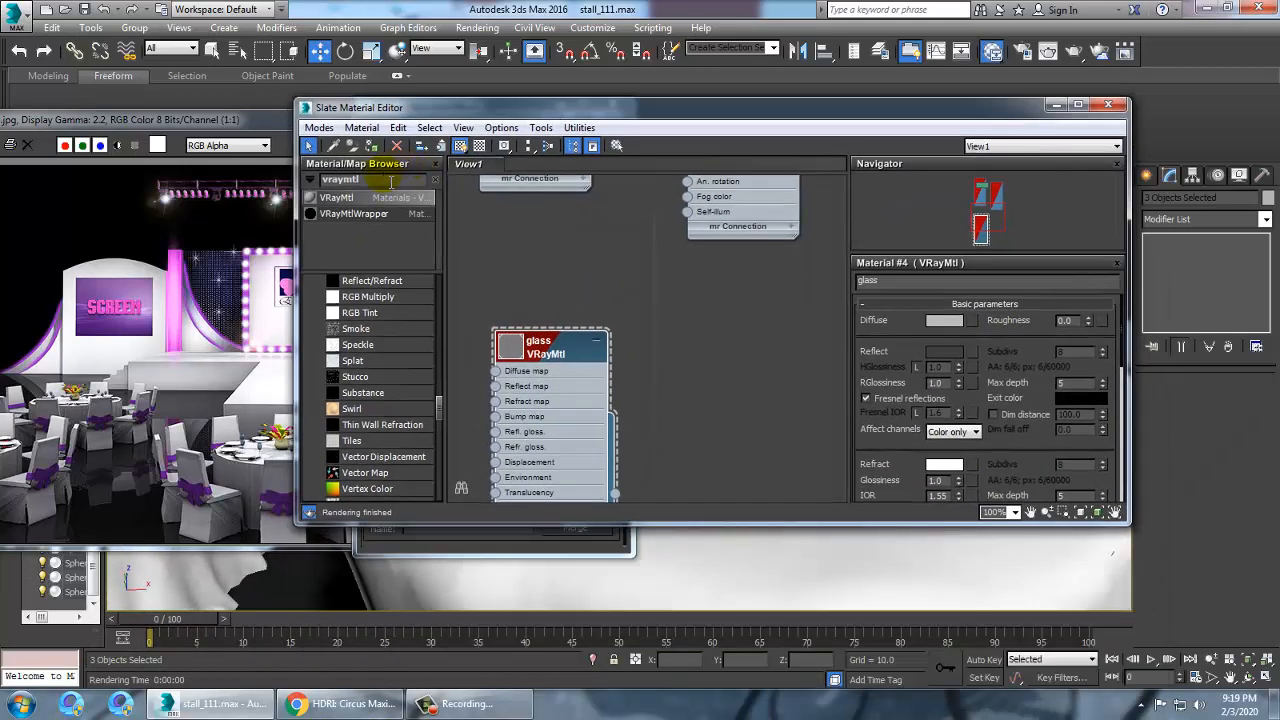
key(BackSpace)
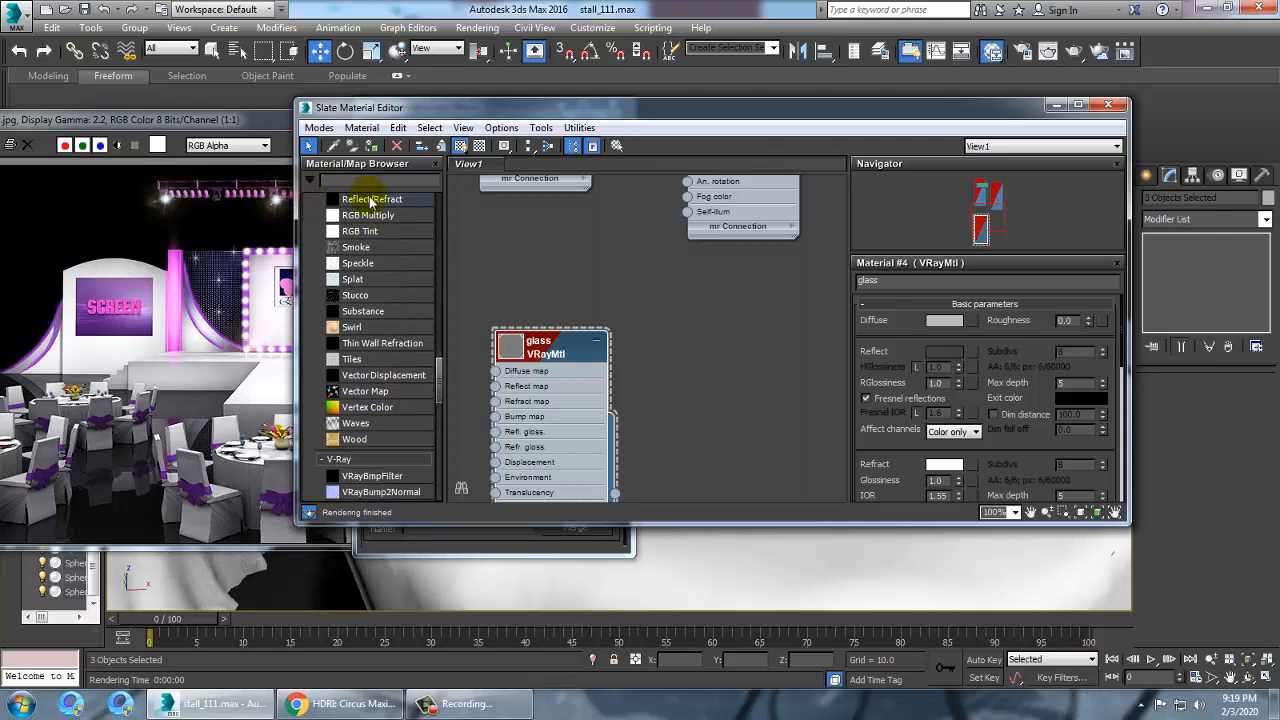
drag(440, 380, 444, 185)
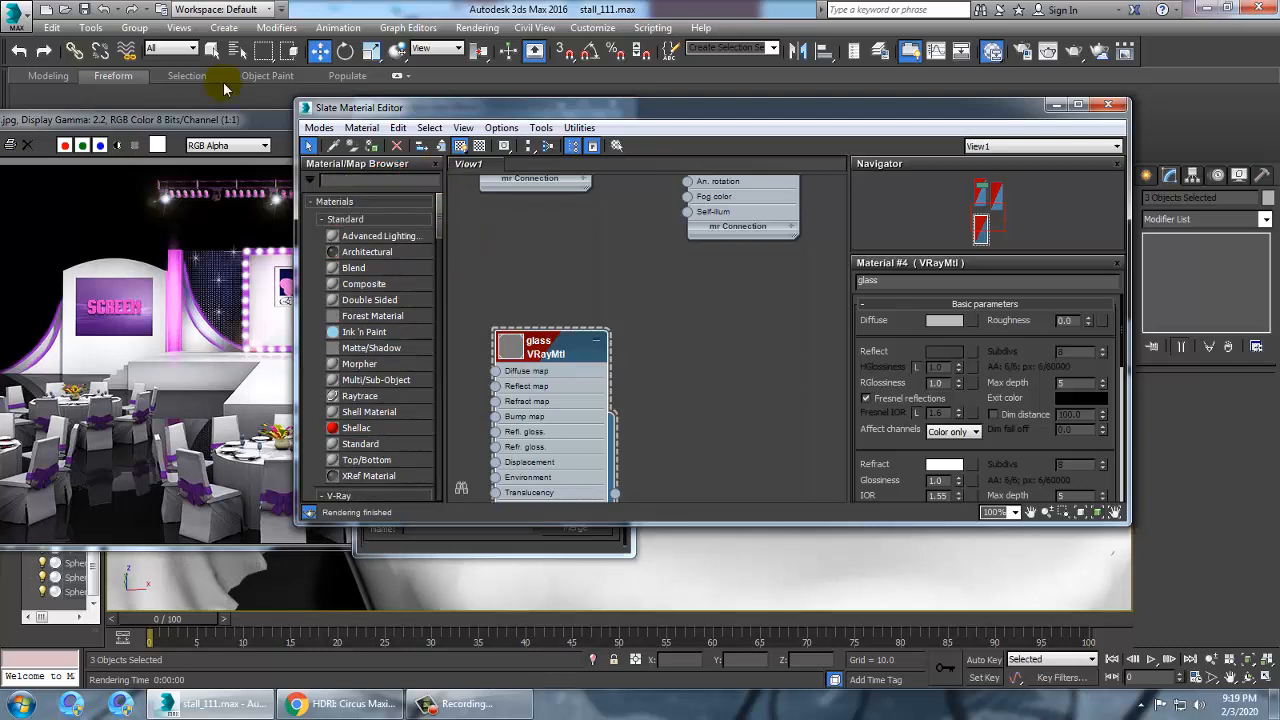
drag(440, 240, 446, 185)
click(340, 394)
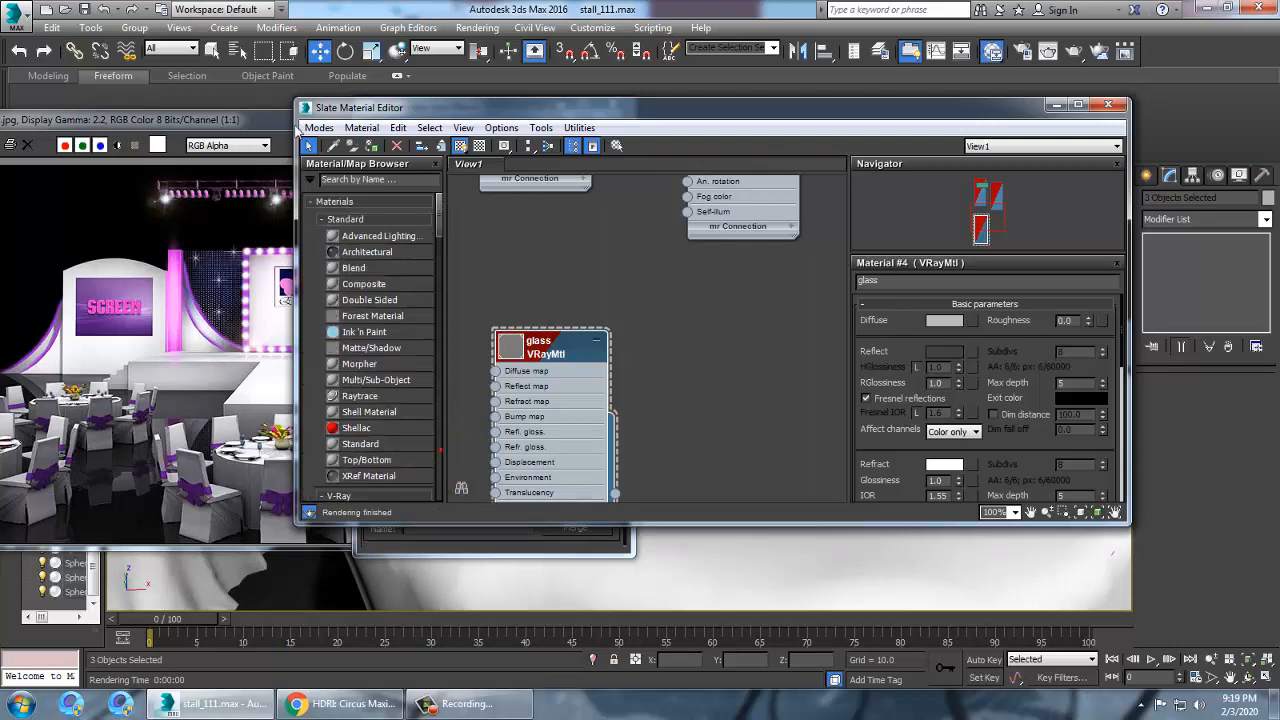
click(319, 127)
click(347, 150)
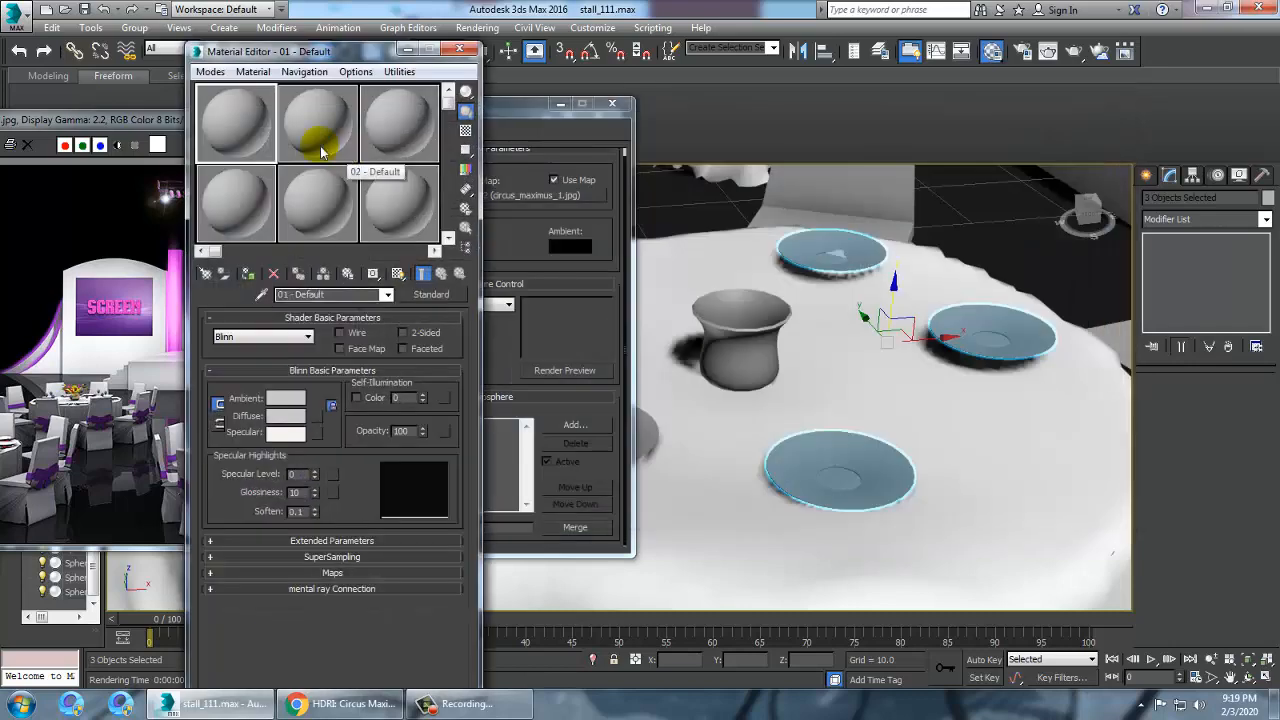
click(431, 294)
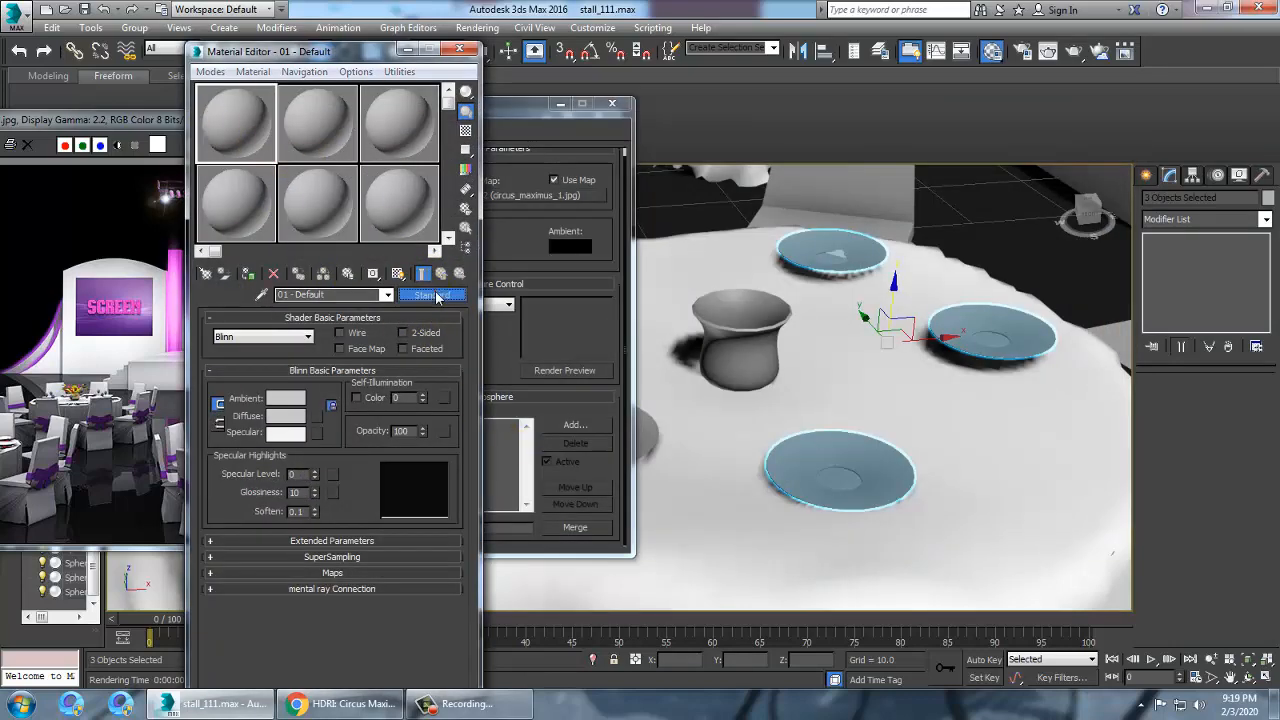
scroll(614, 406, down, 5)
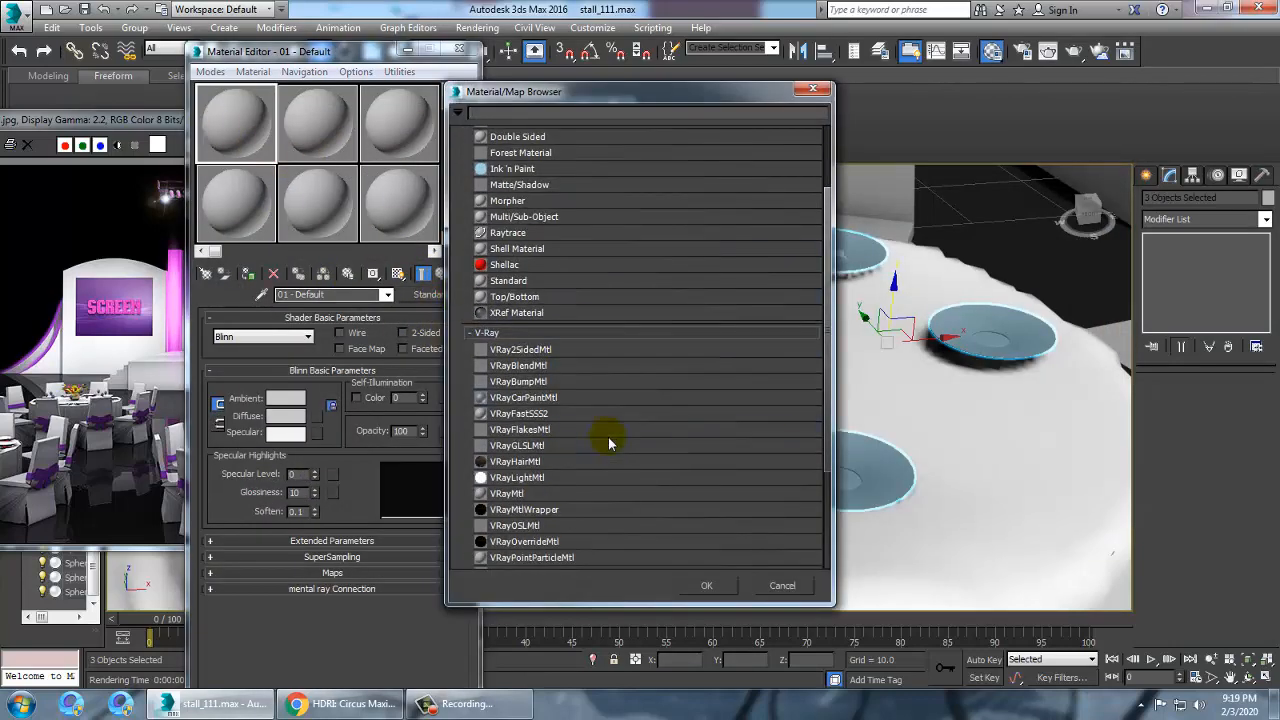
click(816, 91)
click(318, 416)
scroll(620, 228, up, 10)
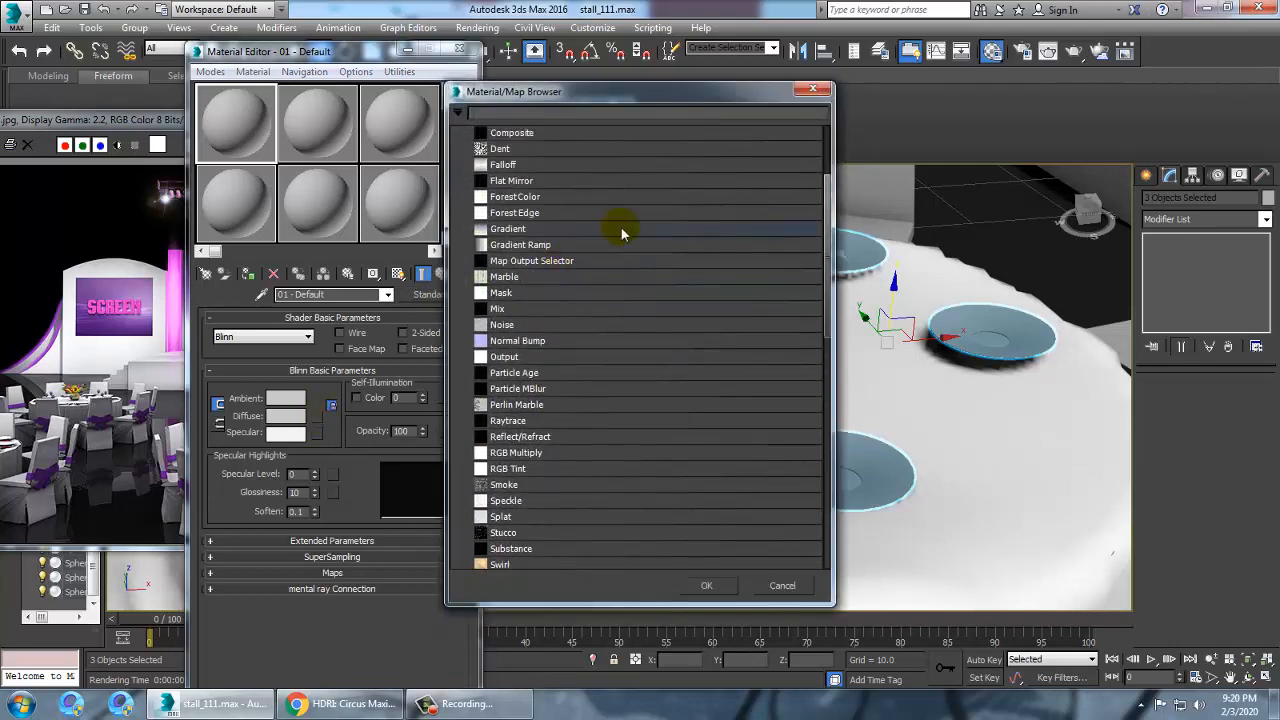
click(806, 589)
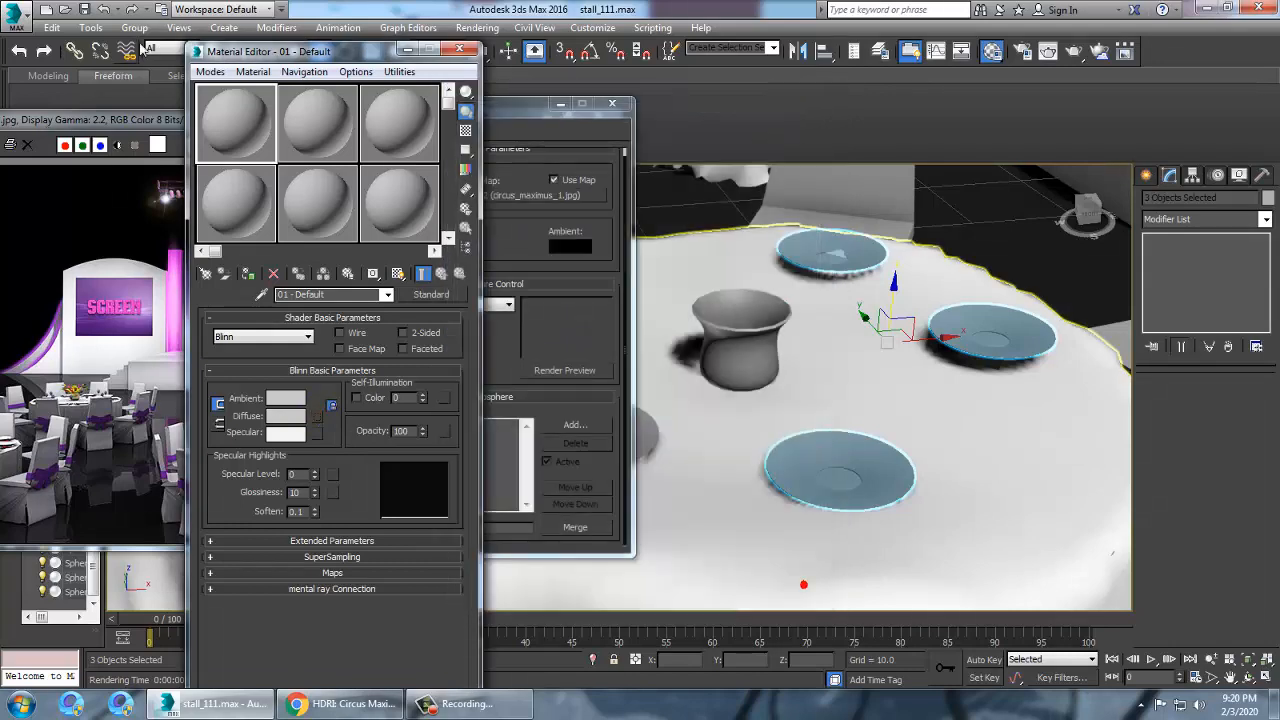
click(210, 71)
click(241, 111)
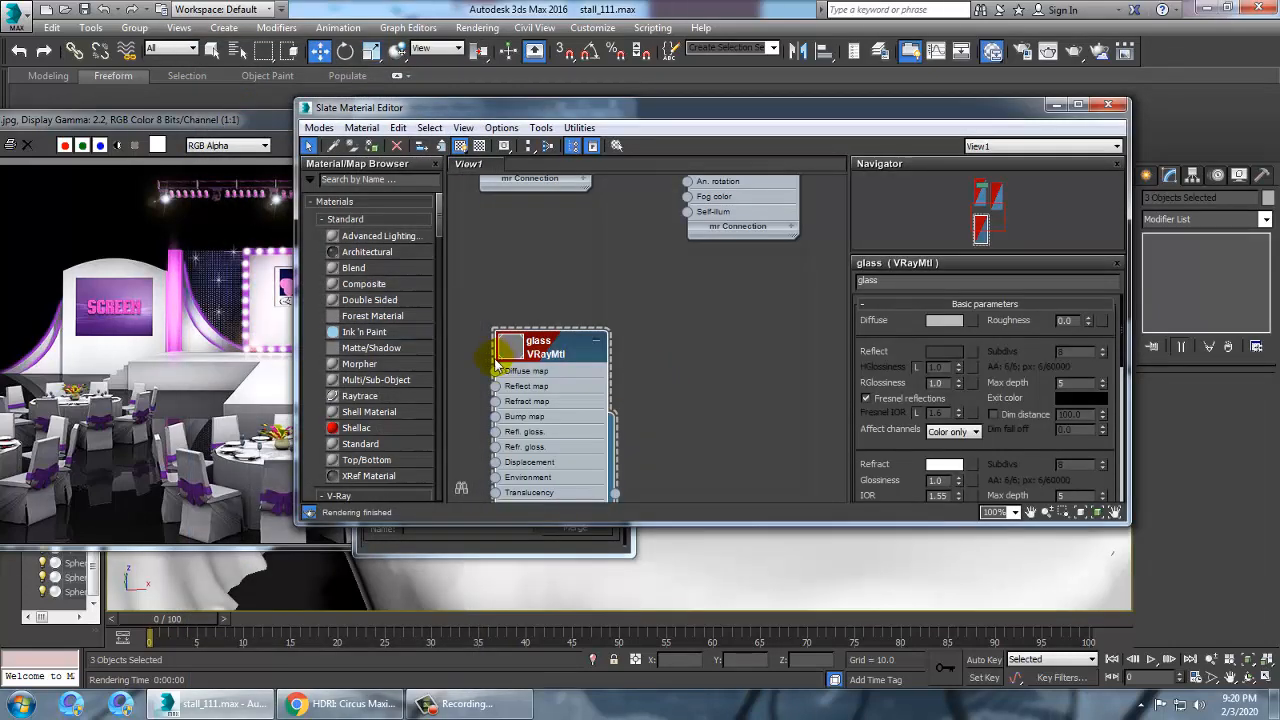
Filter the material browser for vraymtl and add a new VRayMtl named ceramic
click(364, 181)
text(vray)
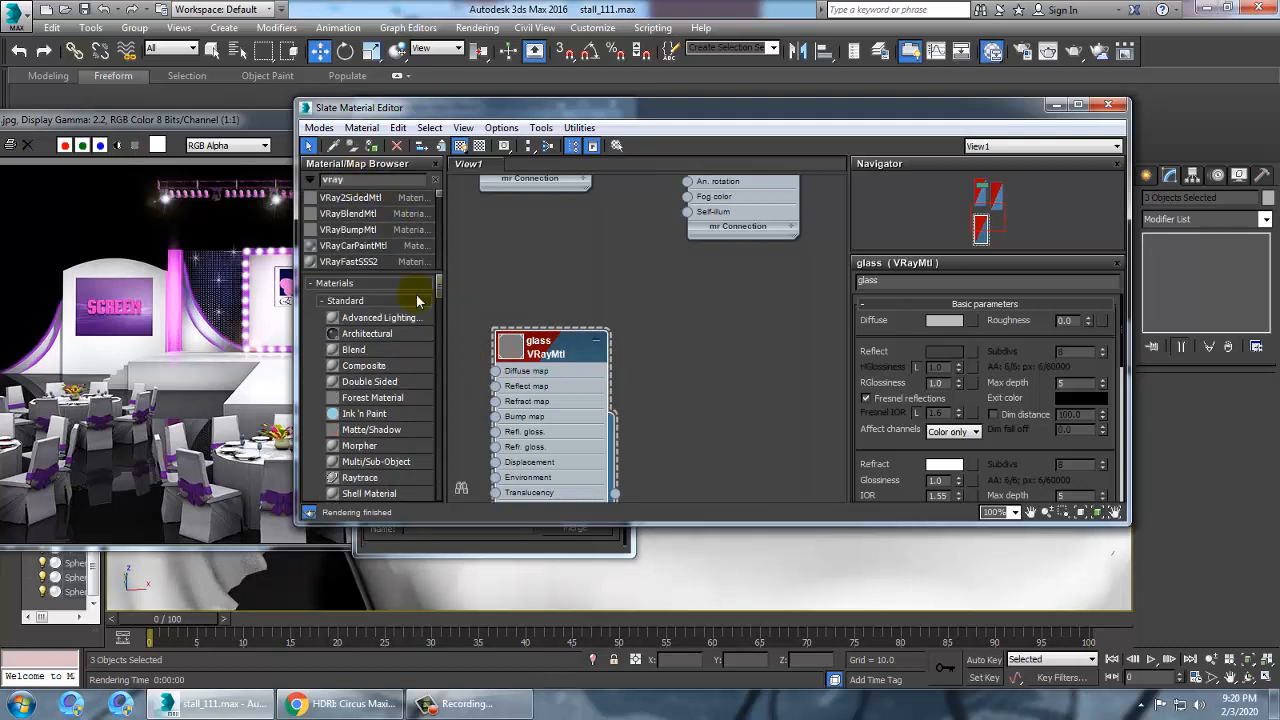
text(m)
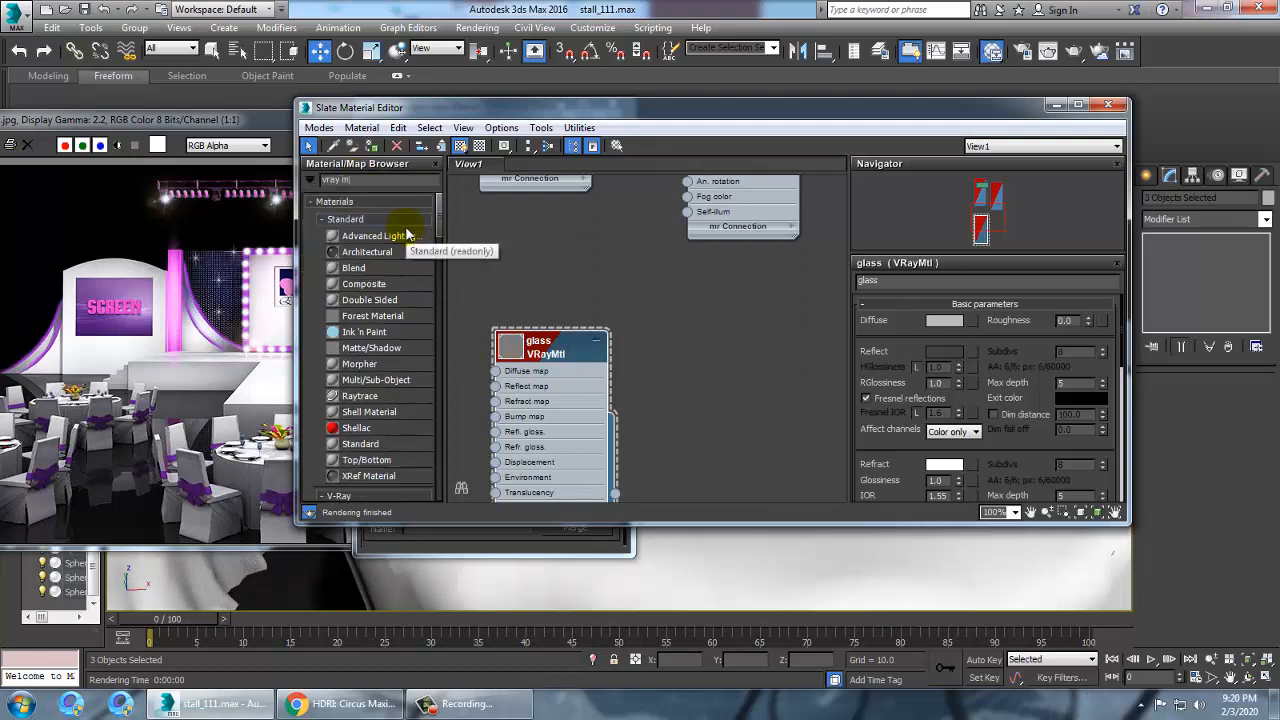
key(BackSpace)
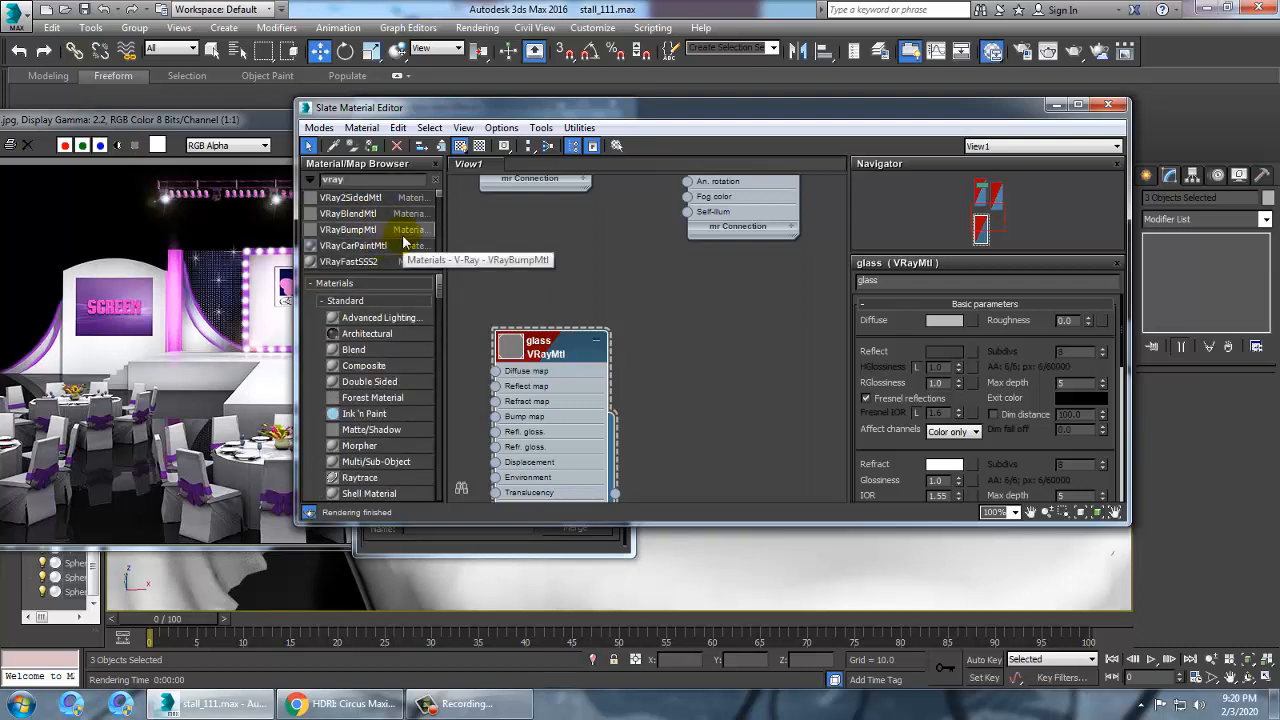
text(t)
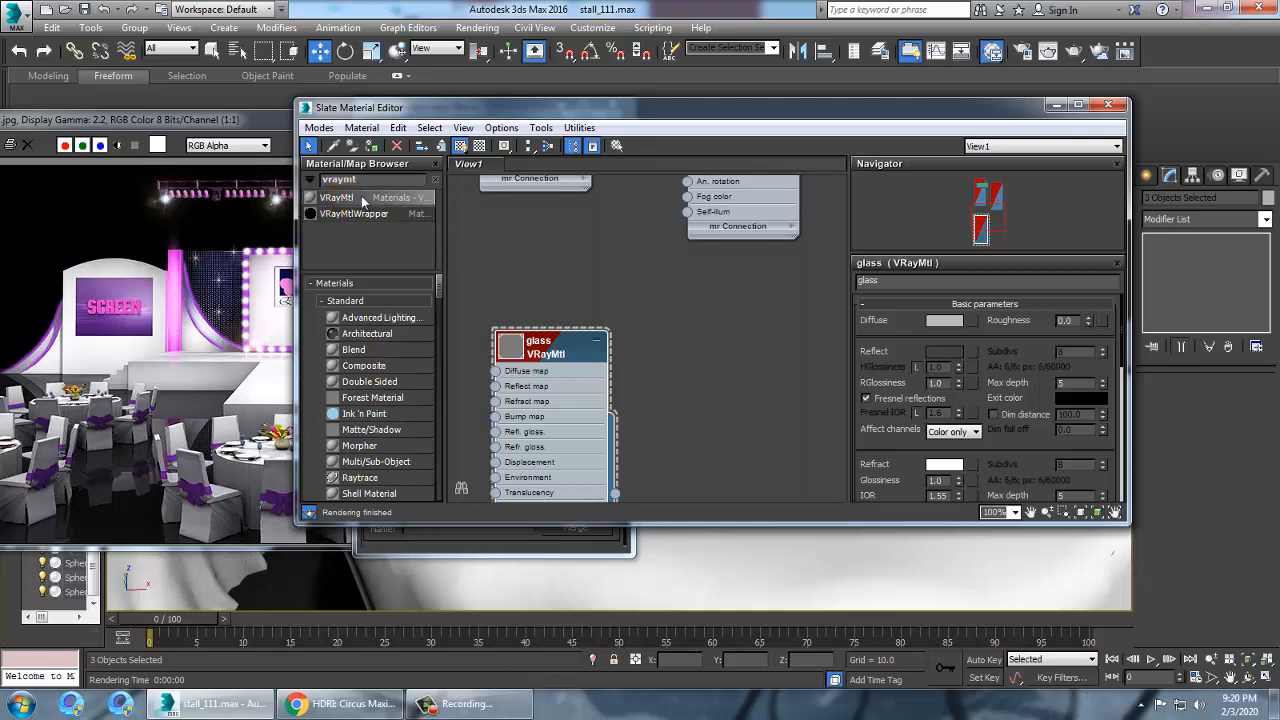
drag(734, 388, 728, 380)
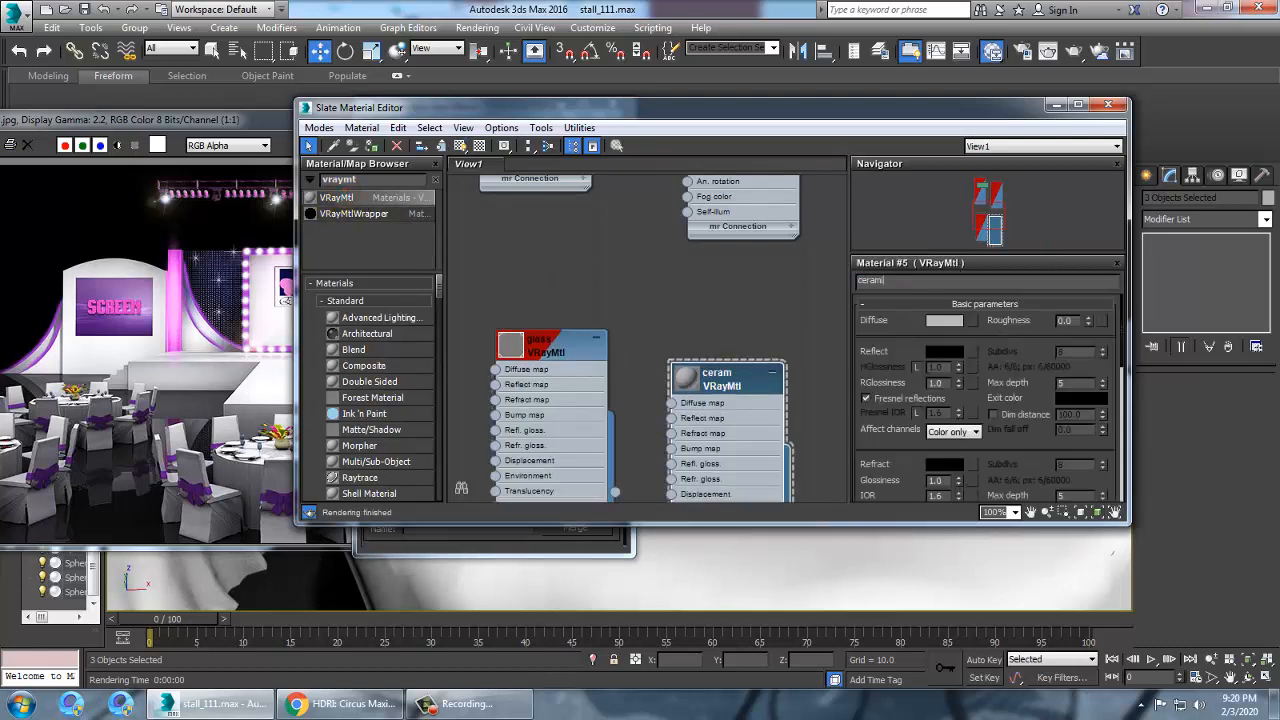
Set the ceramic material's diffuse color to a light beige of RGB 211, 181, 149
click(714, 403)
click(944, 320)
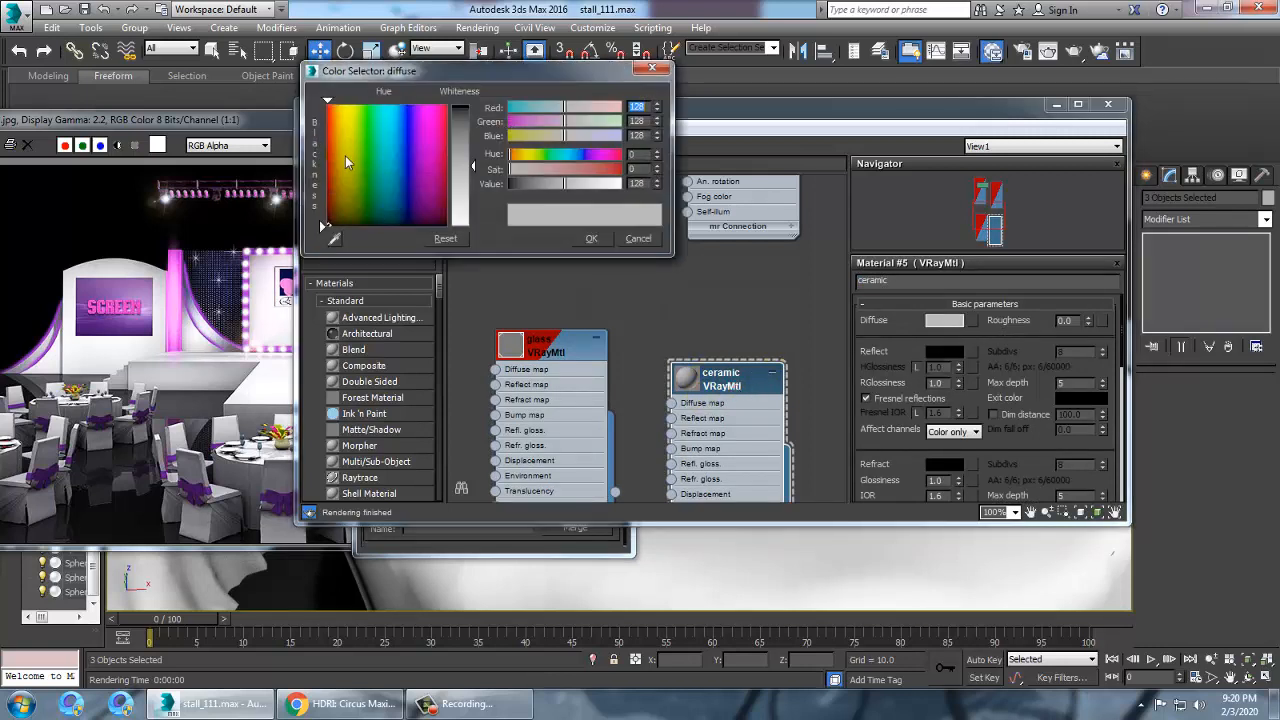
click(338, 155)
click(508, 172)
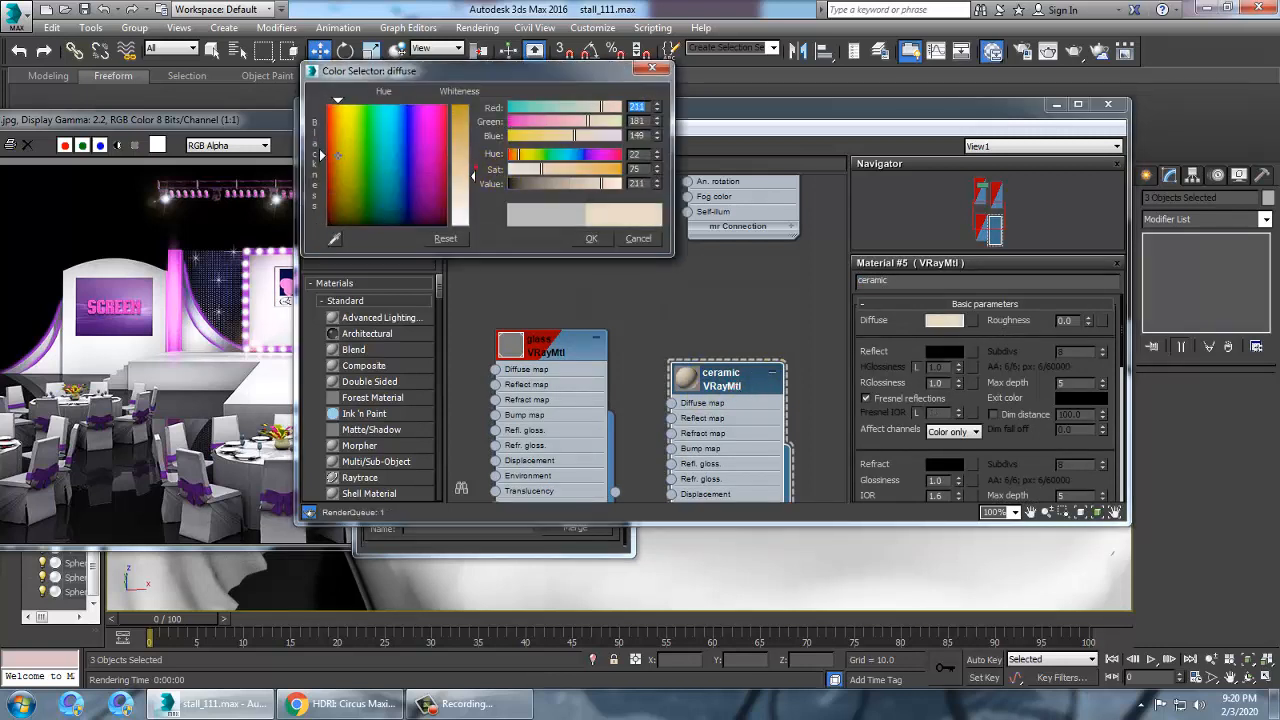
drag(474, 167, 474, 190)
click(580, 237)
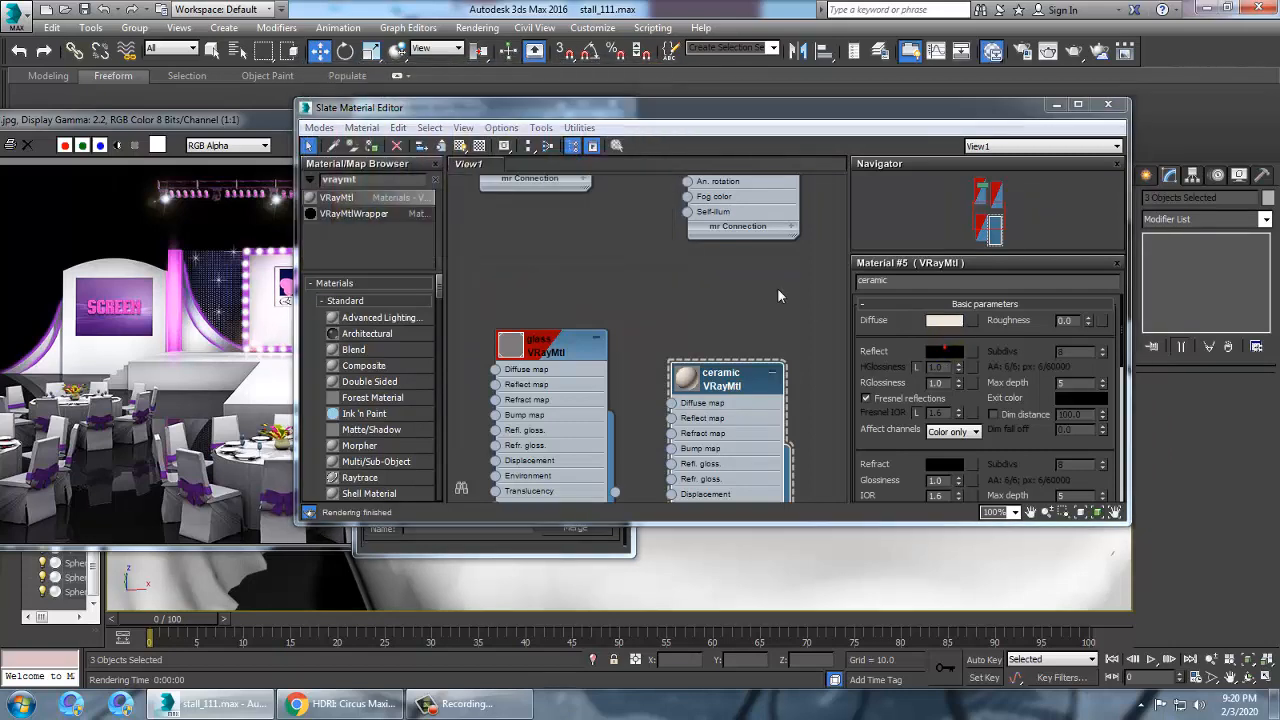
Set the ceramic material's reflection color to grey 101 and its roughness to 0.3
click(944, 351)
drag(471, 104, 471, 111)
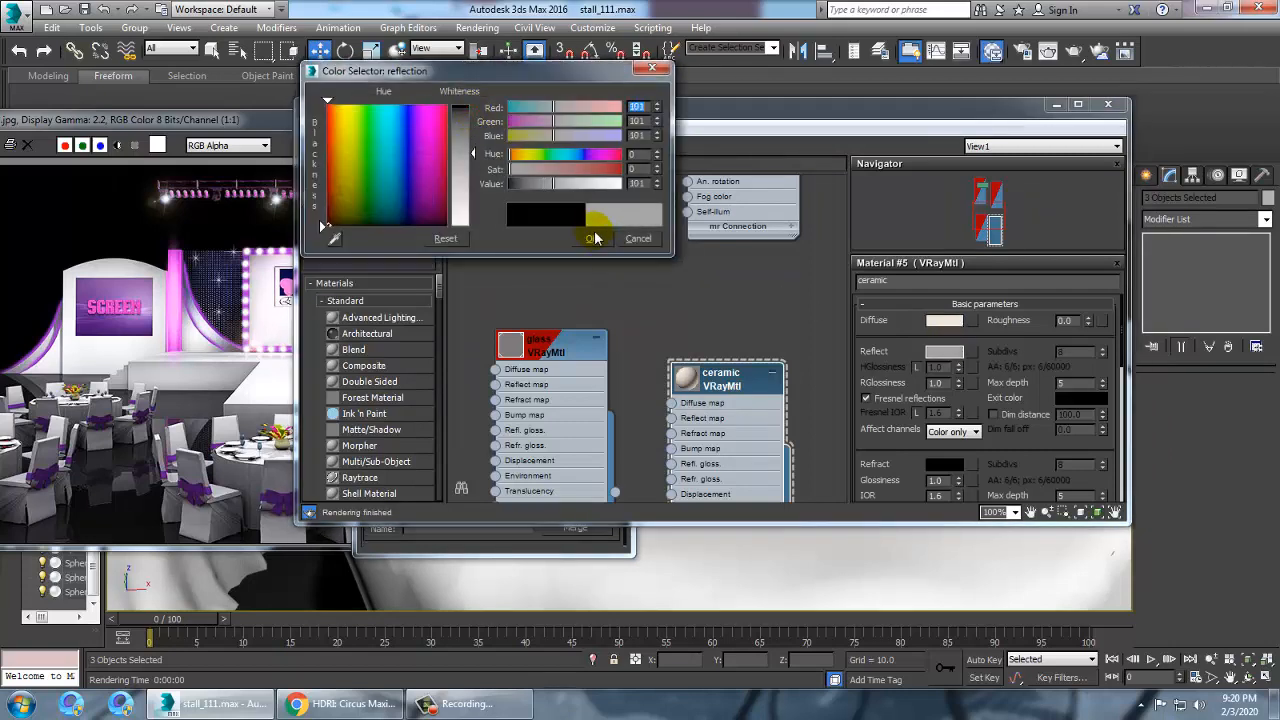
click(591, 238)
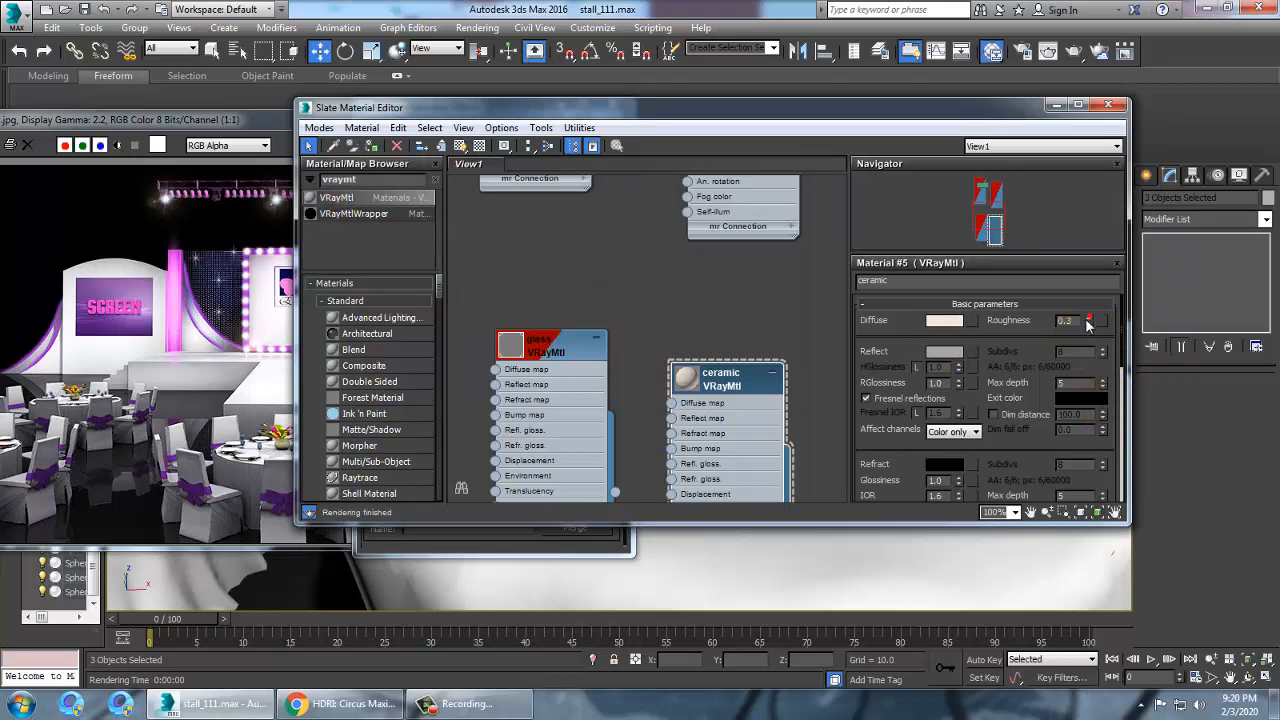
drag(1033, 450, 1032, 161)
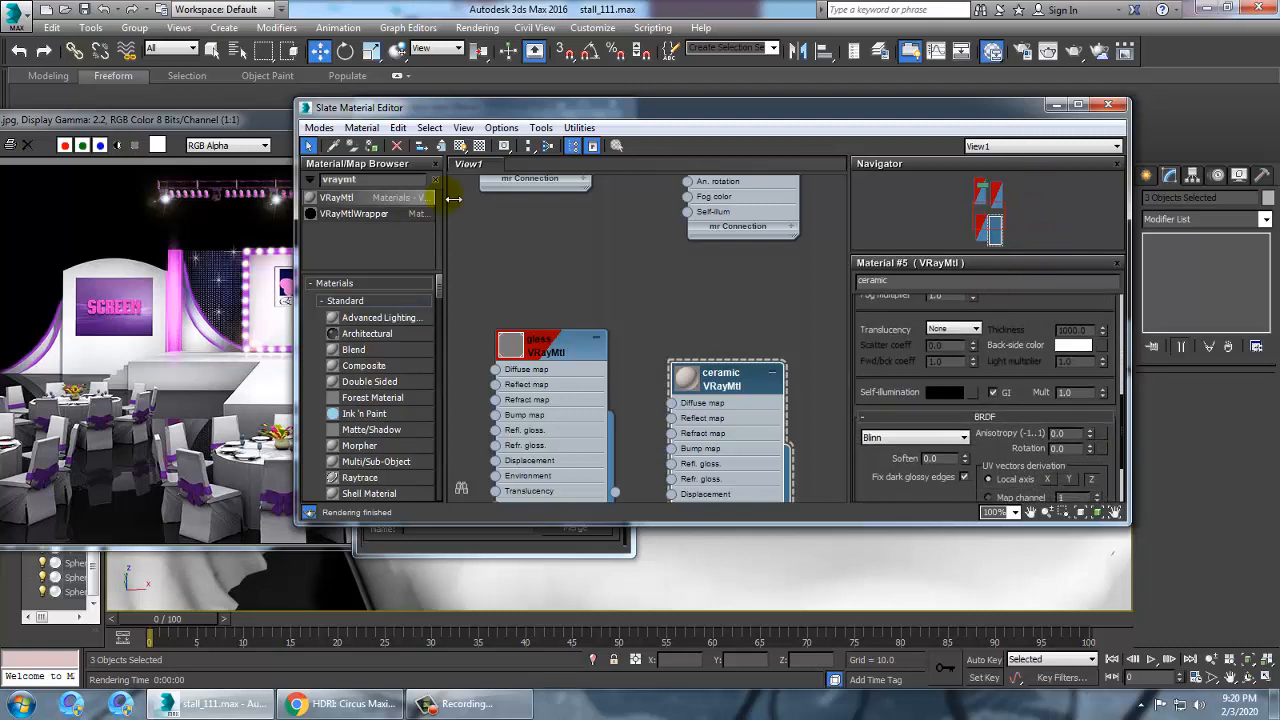
Assign the ceramic material to the selected plates, show it in the viewport, and minimize the editor
click(371, 148)
click(461, 147)
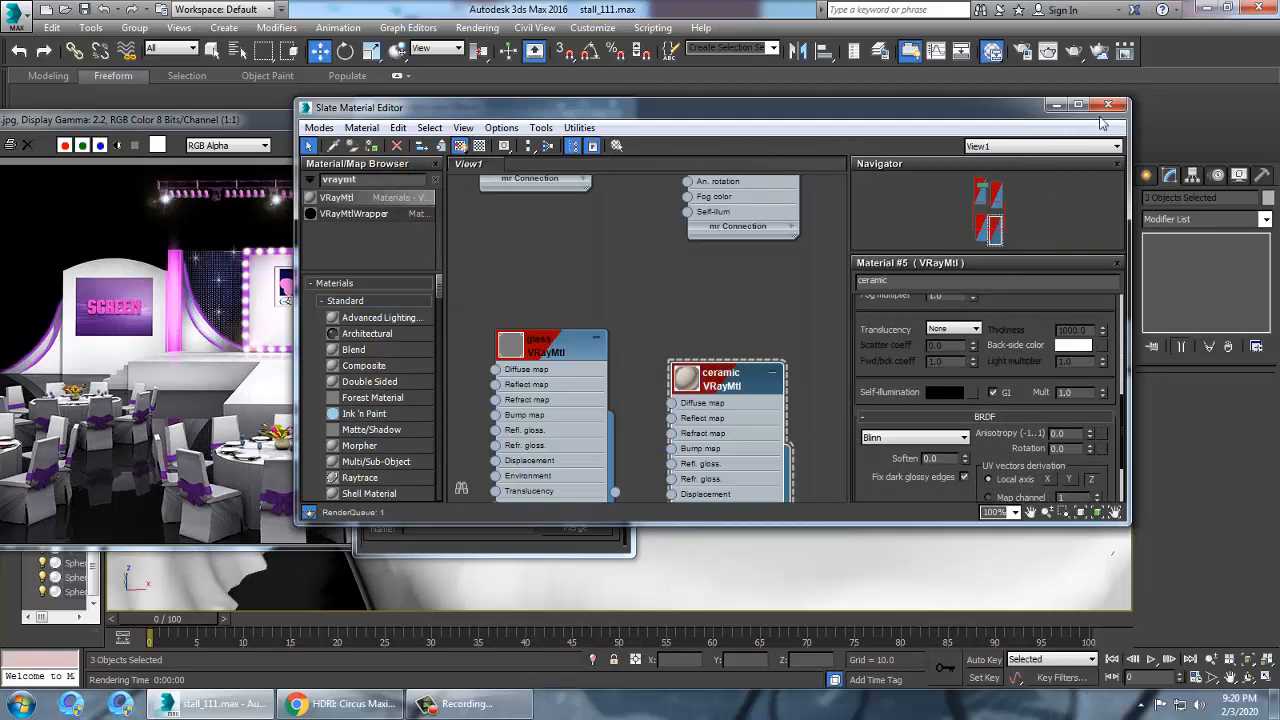
click(1054, 106)
Render a close-up of a plate with the ceramic material
middle_drag(892, 455, 788, 330)
scroll(788, 330, up, 6)
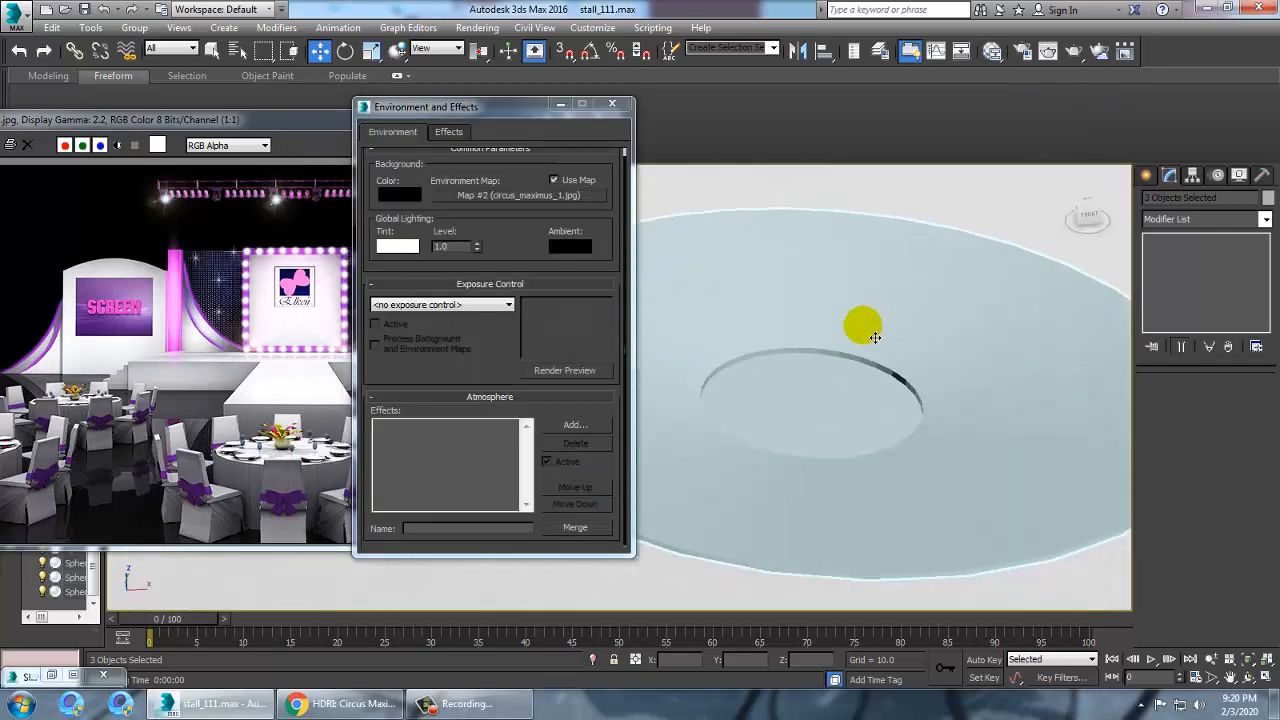
key(shift+q)
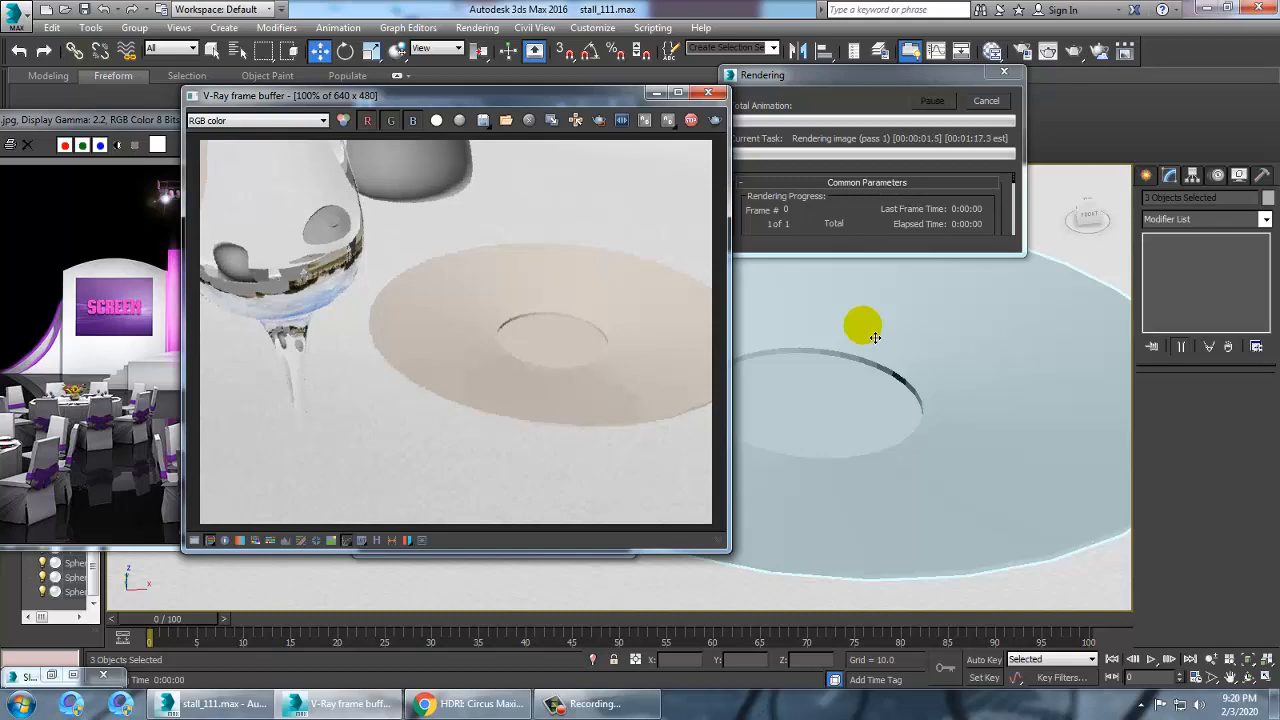
key(Escape)
click(709, 92)
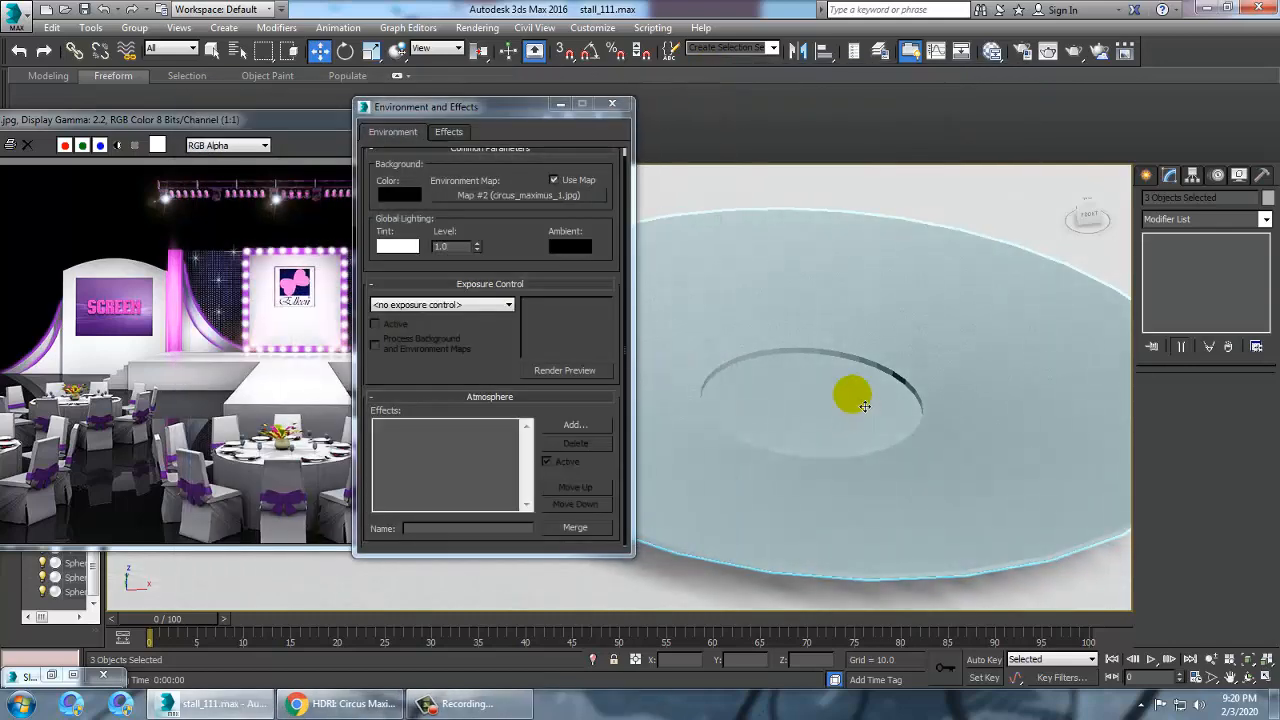
Select a plate on the table and open the material editor
scroll(864, 405, down, 8)
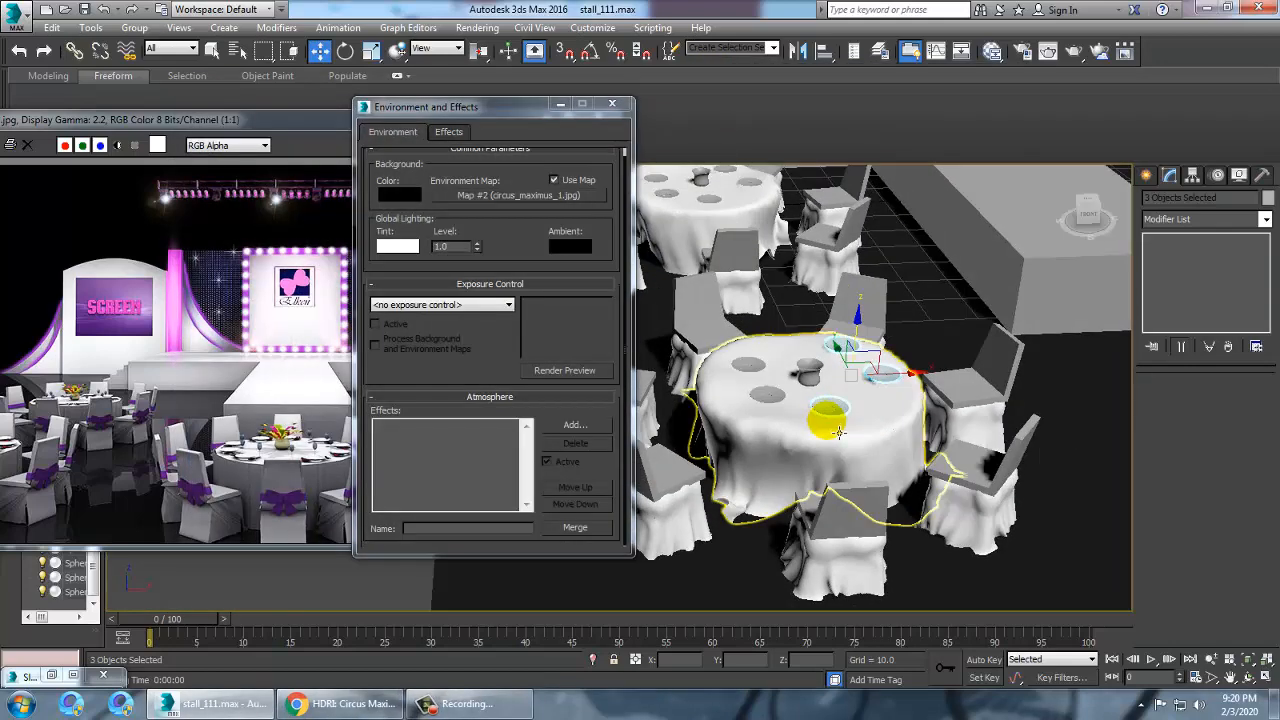
click(771, 376)
scroll(773, 365, up, 5)
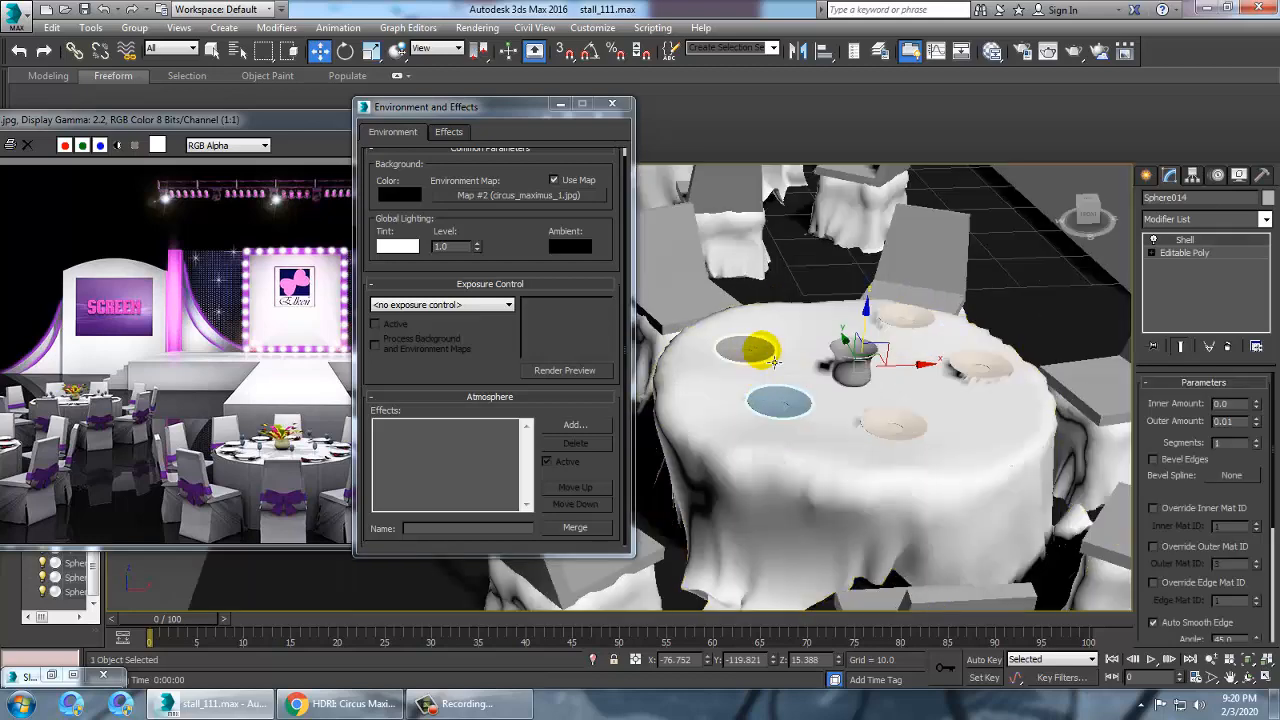
ctrl+click(762, 351)
key(m)
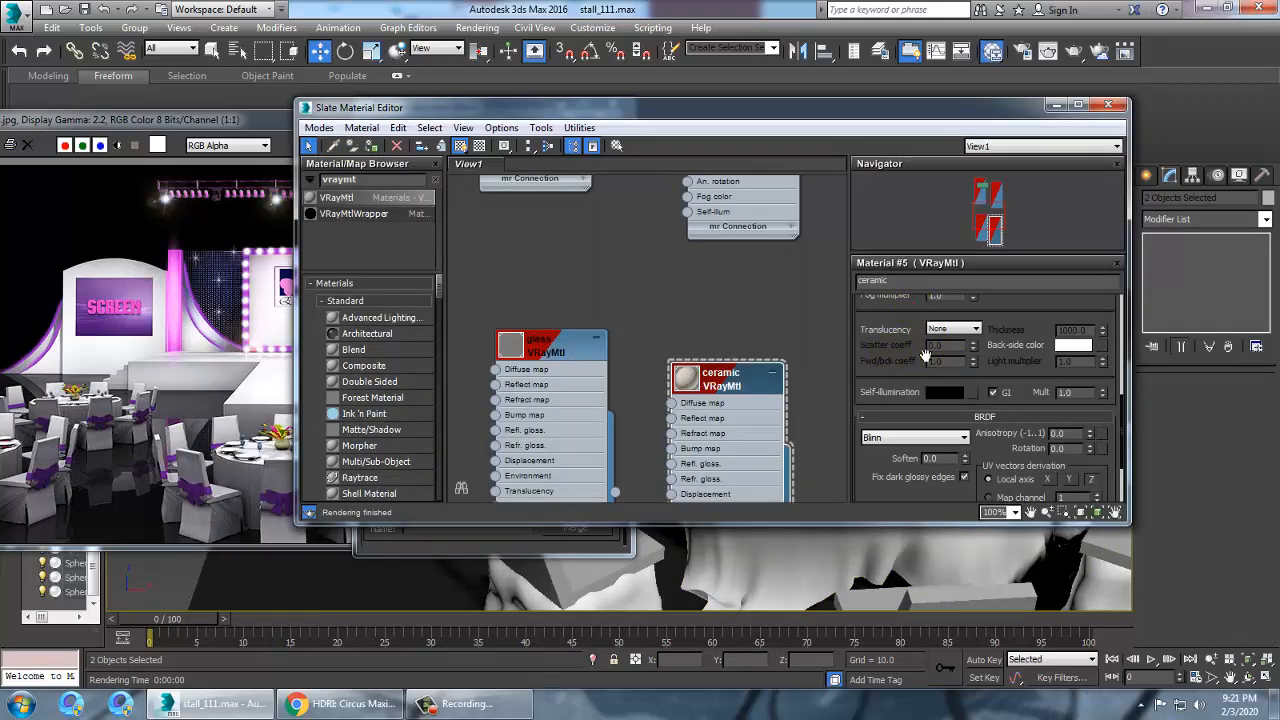
scroll(925, 355, up, 10)
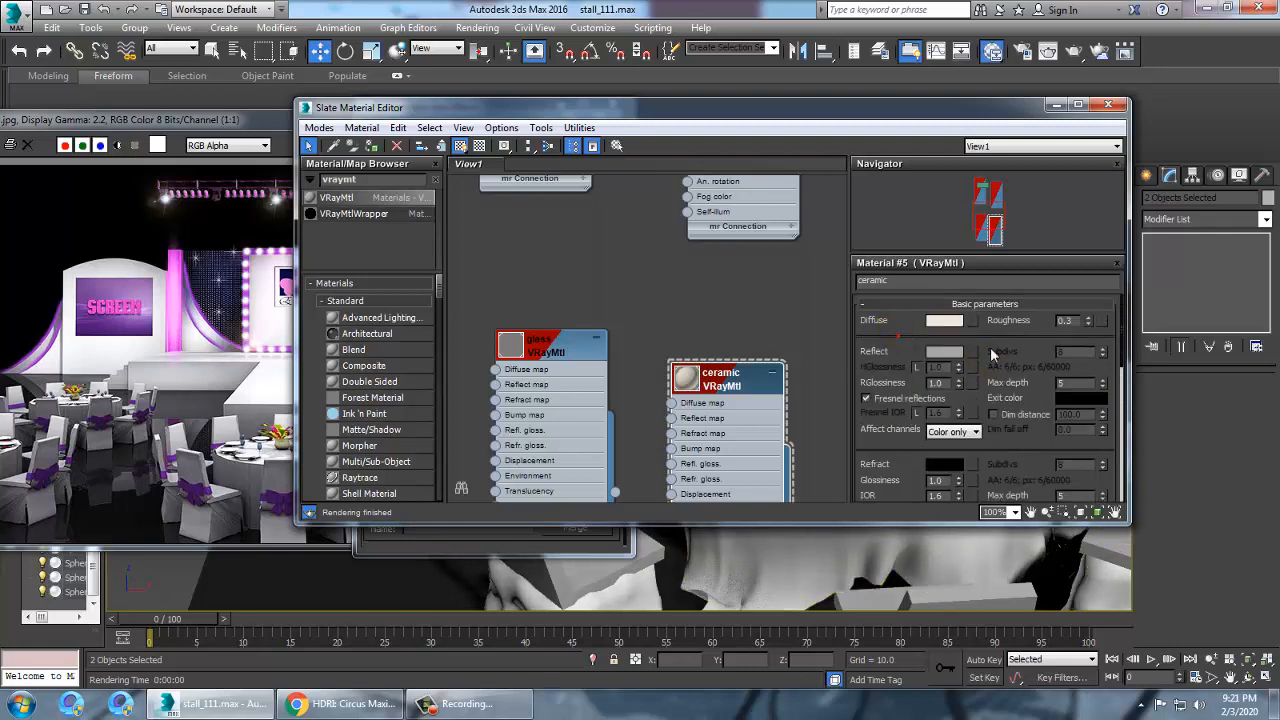
click(970, 321)
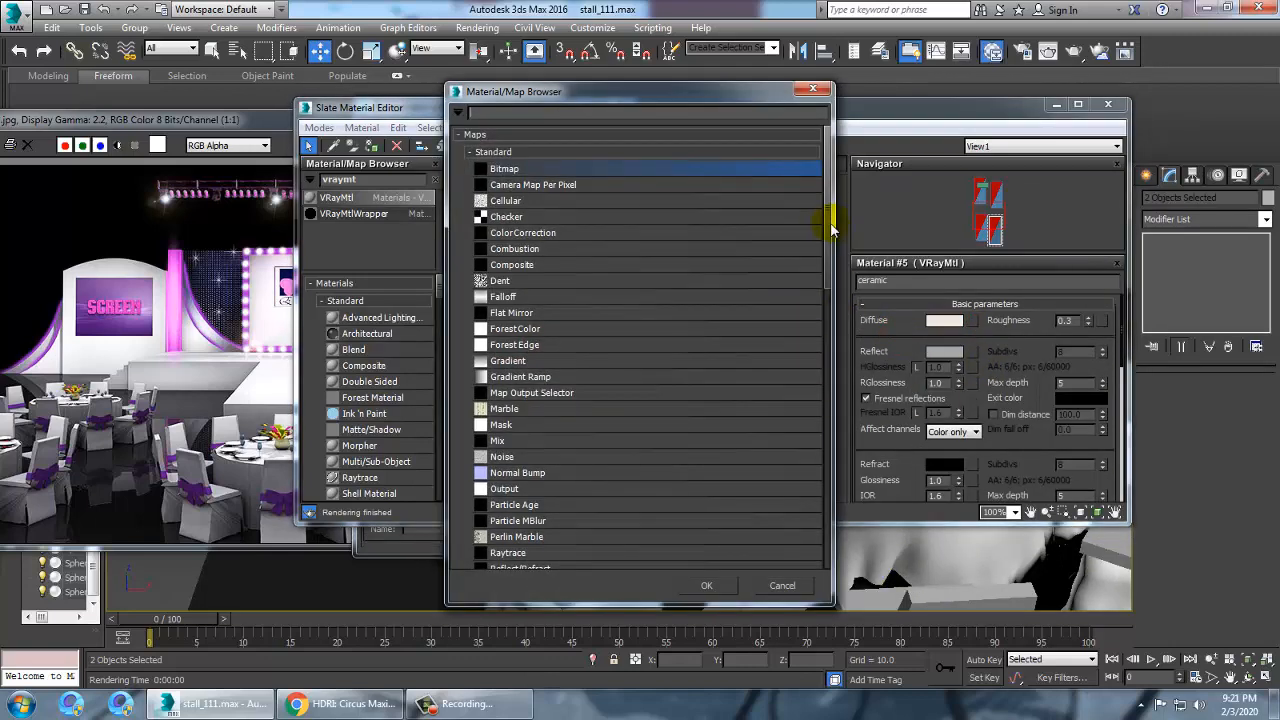
drag(830, 229, 832, 533)
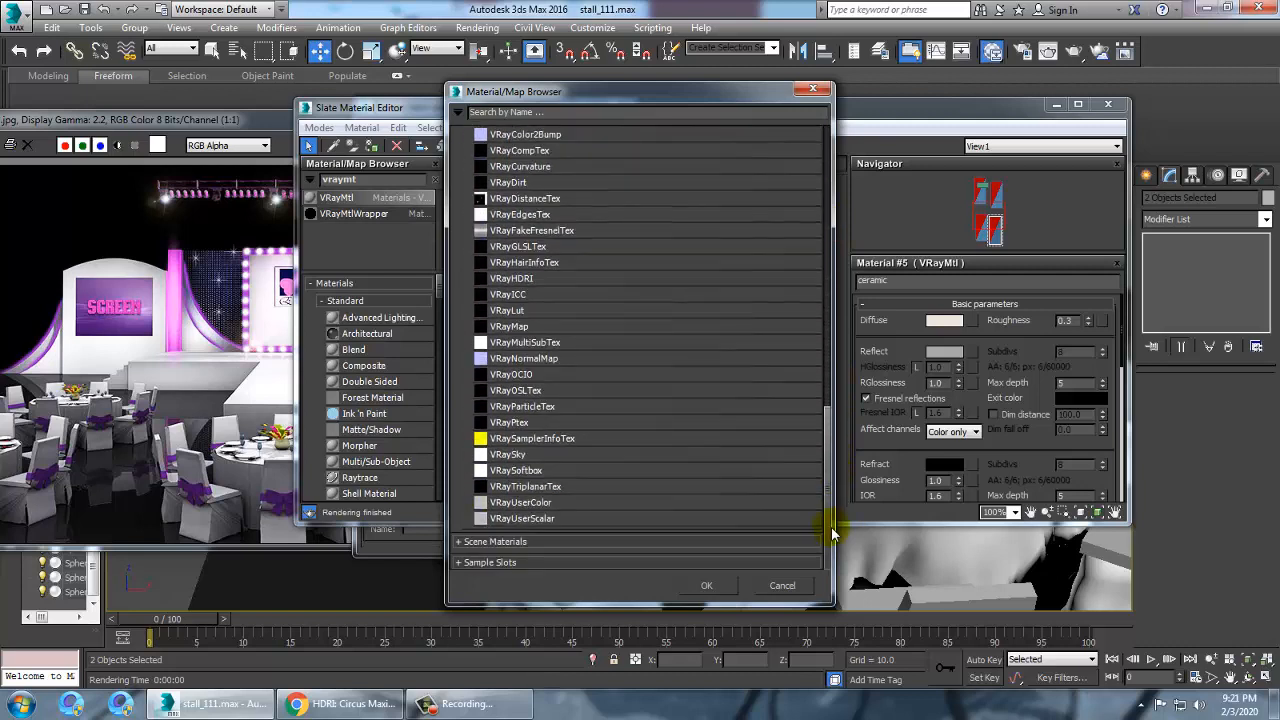
click(495, 541)
drag(828, 386, 830, 505)
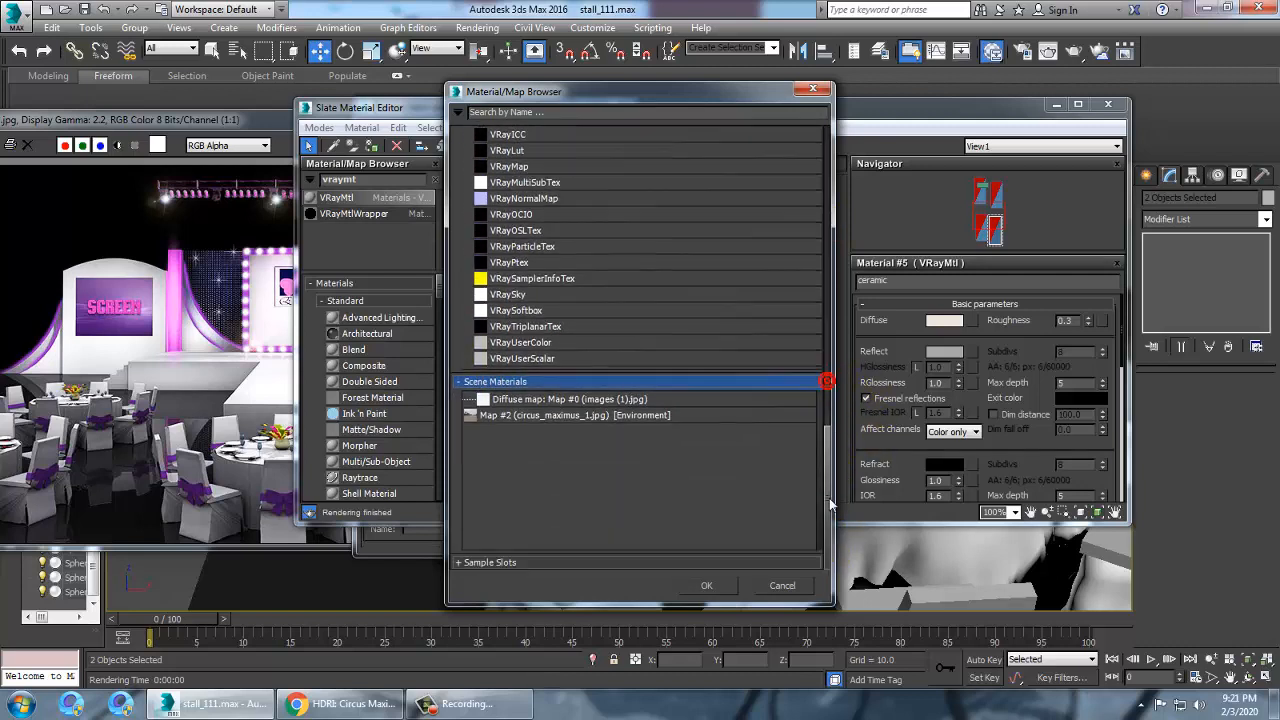
click(493, 562)
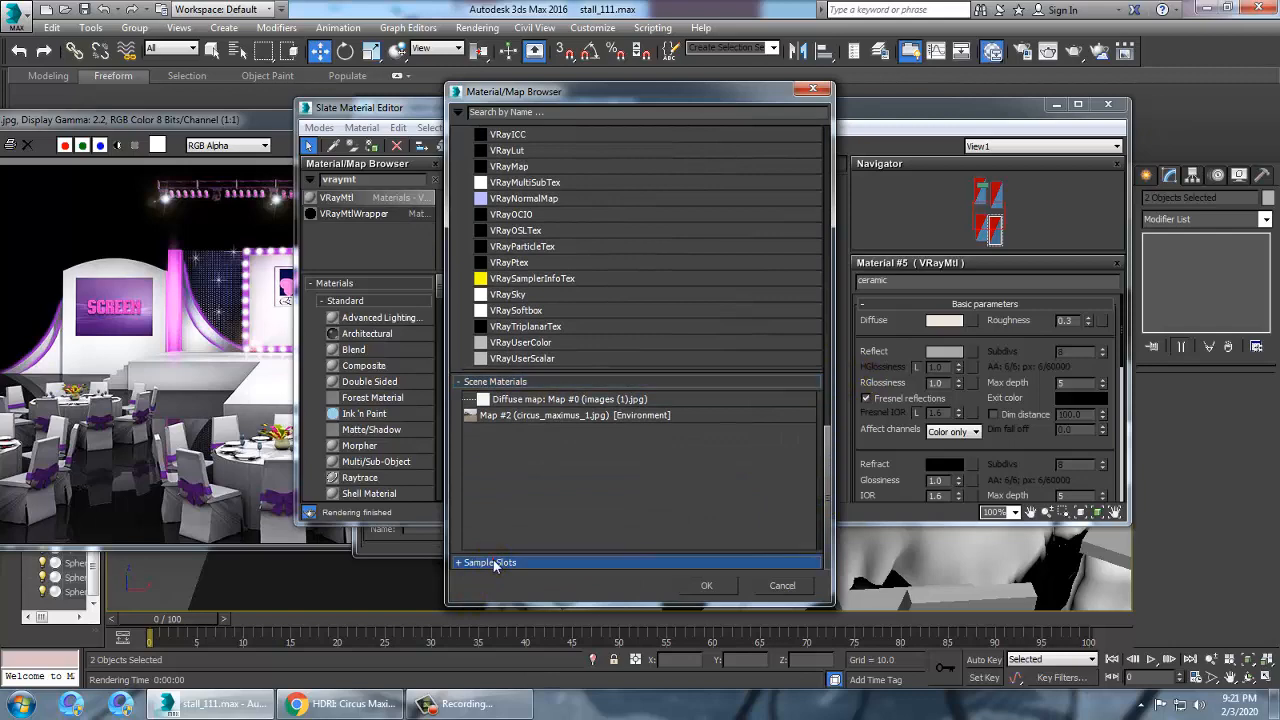
click(800, 587)
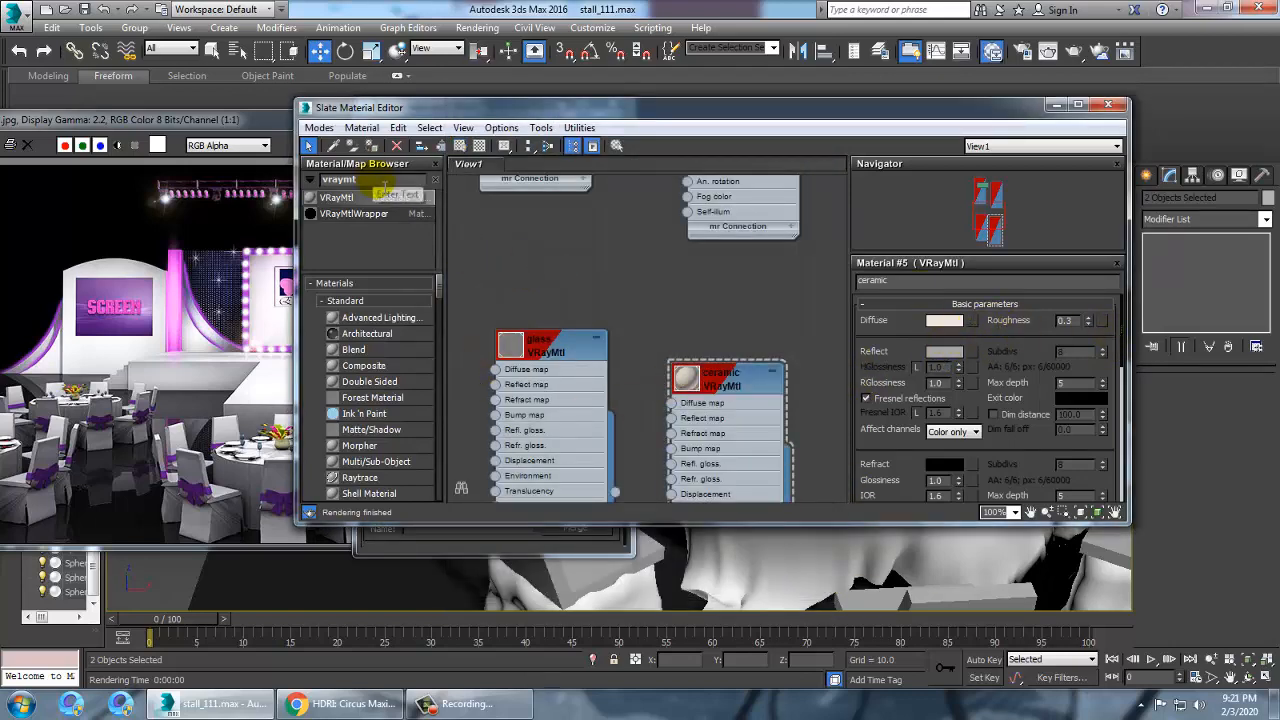
Search the material browser for phy, then minimize the editor
double_click(384, 185)
text(phy)
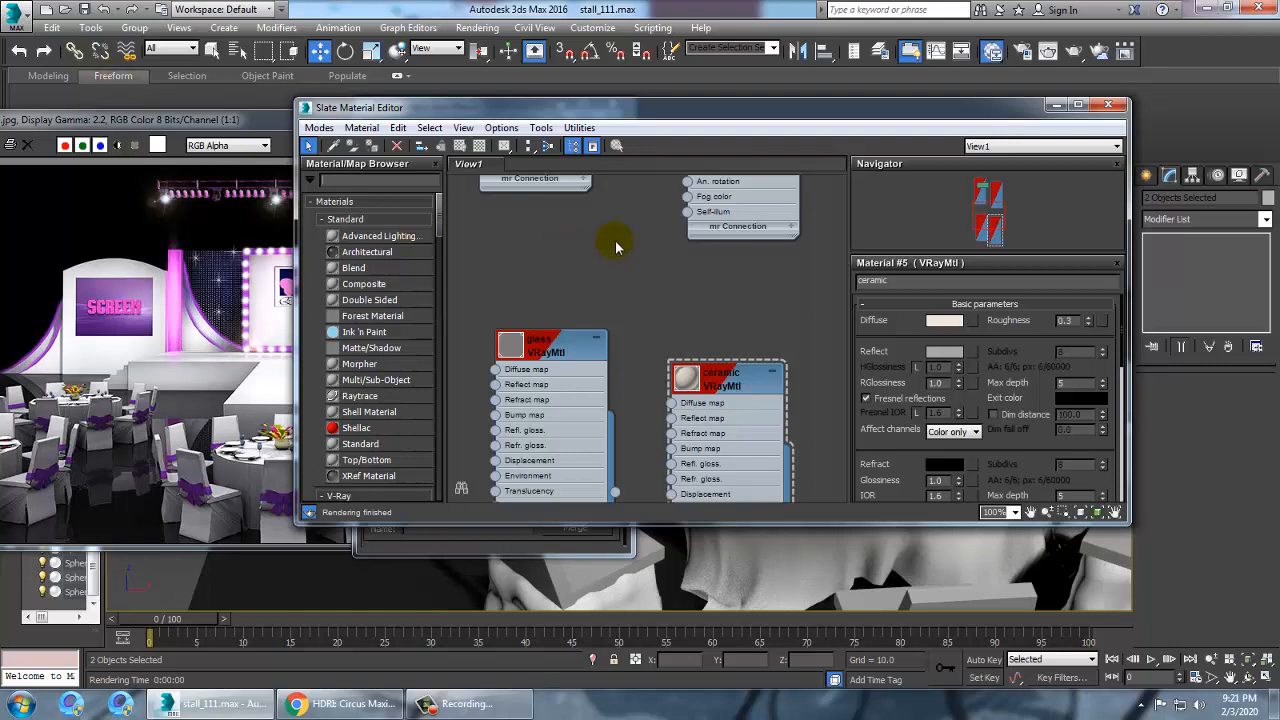
click(1056, 104)
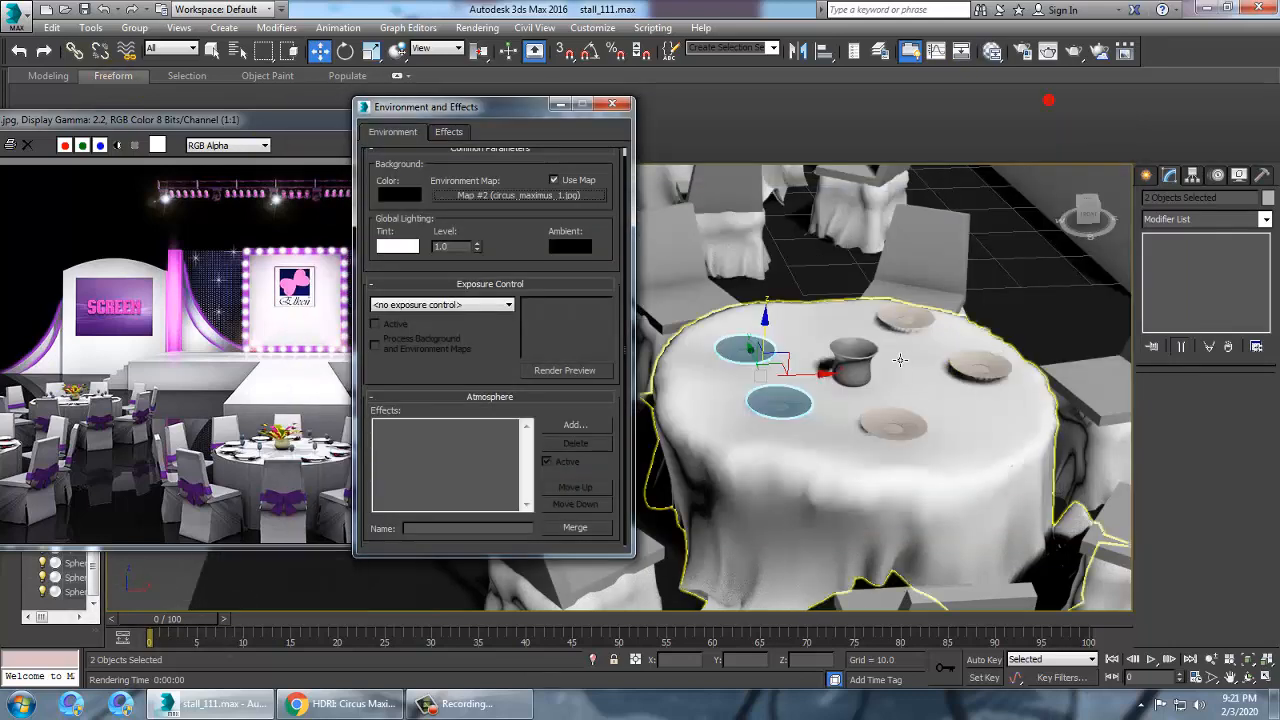
Pick the ceramic material in the editor and select the plates on the nearest table
key(m)
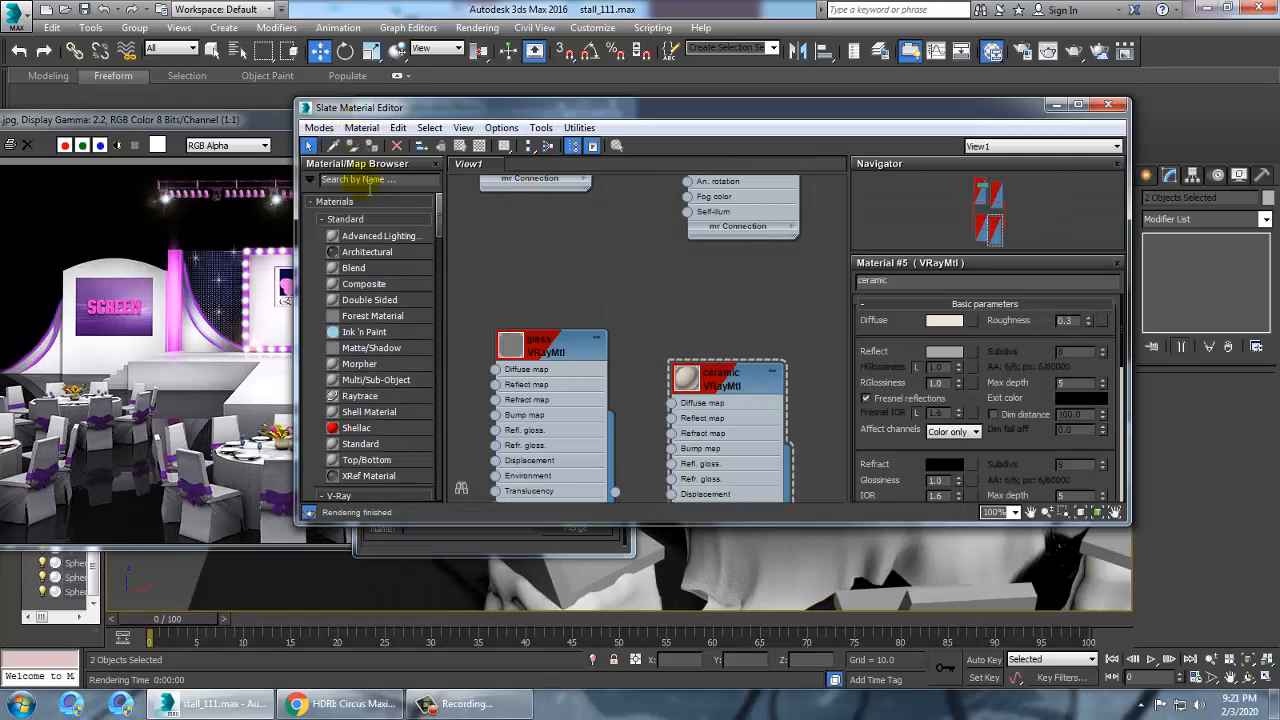
click(738, 390)
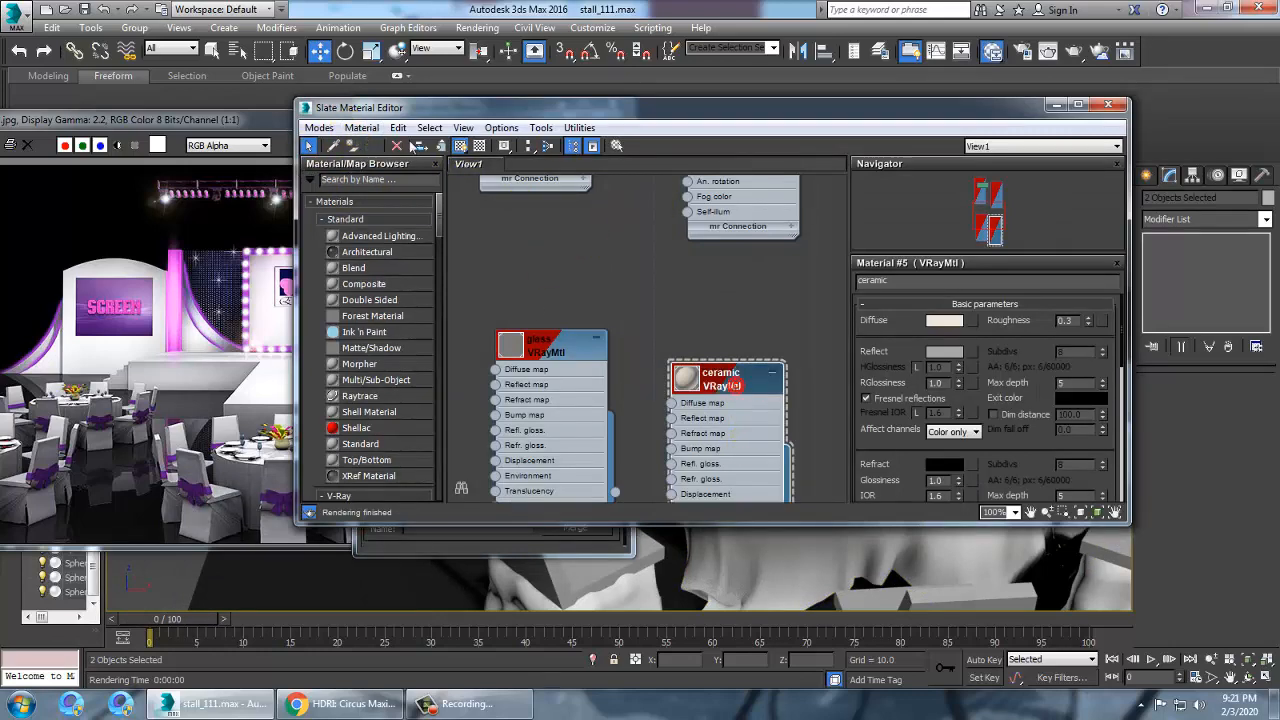
click(1056, 104)
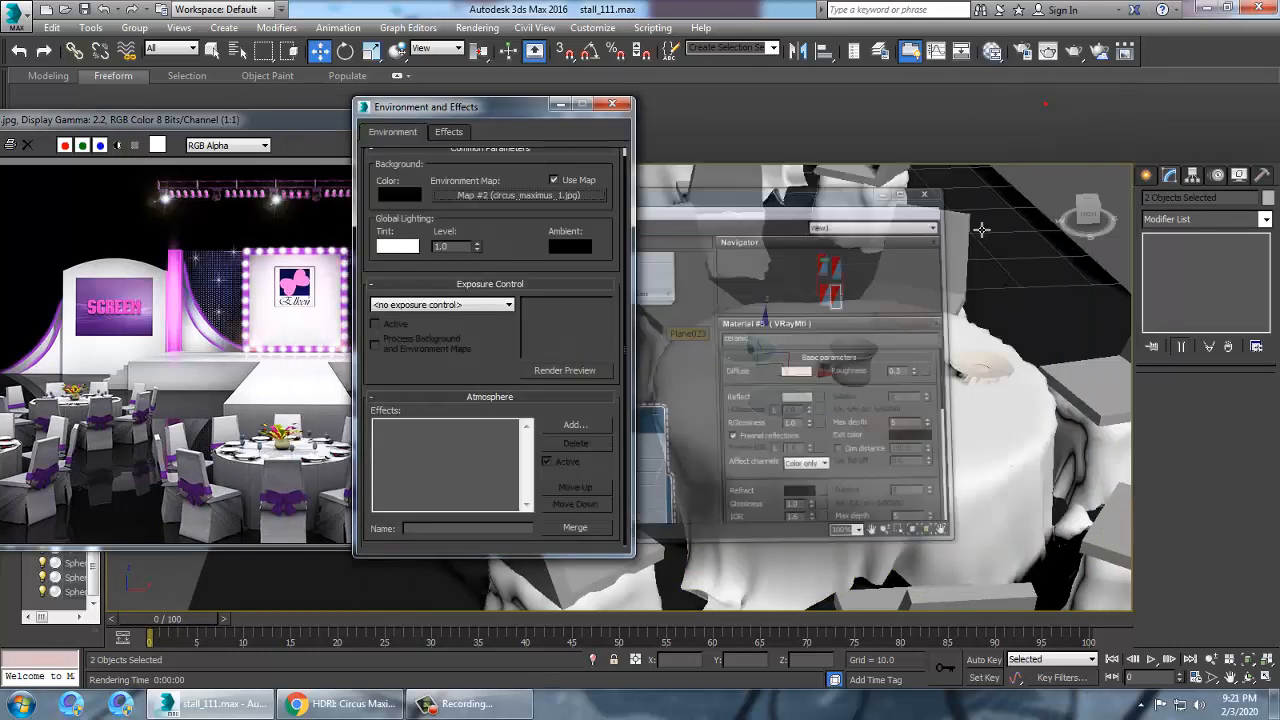
scroll(905, 263, down, 4)
middle_drag(846, 299, 890, 468)
scroll(858, 312, up, 2)
middle_drag(858, 320, 881, 403)
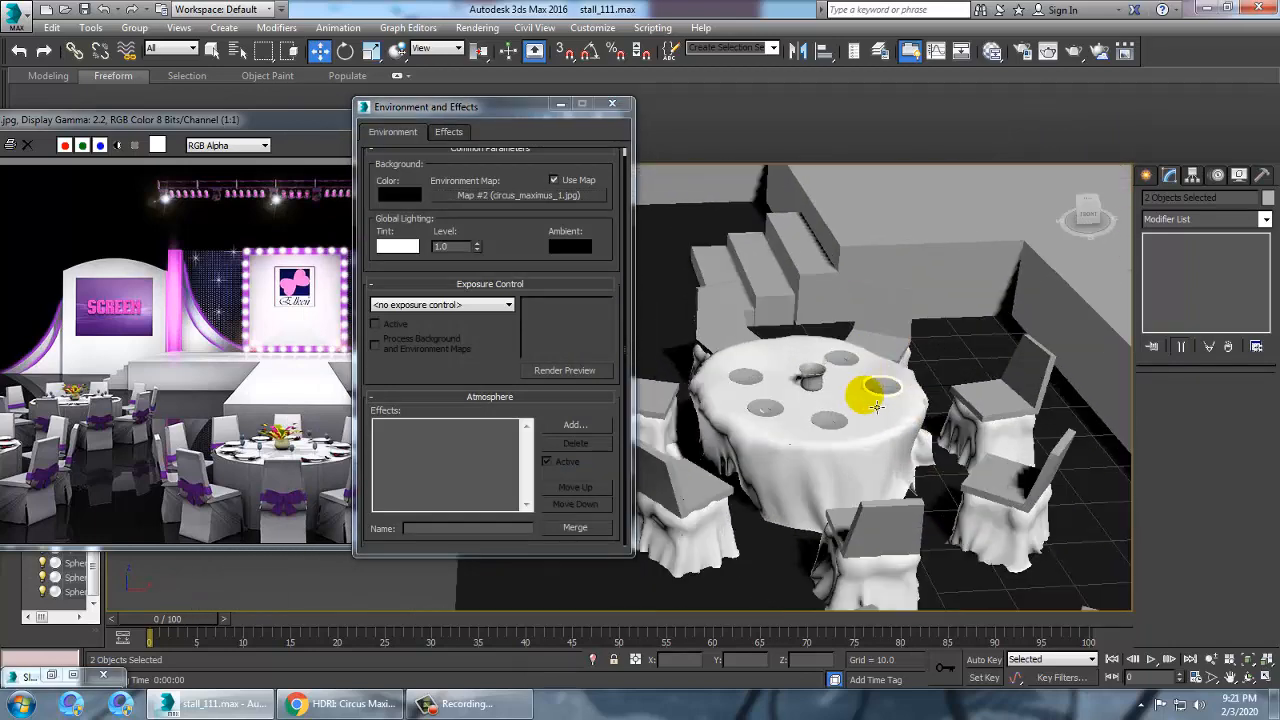
click(842, 426)
ctrl+click(874, 386)
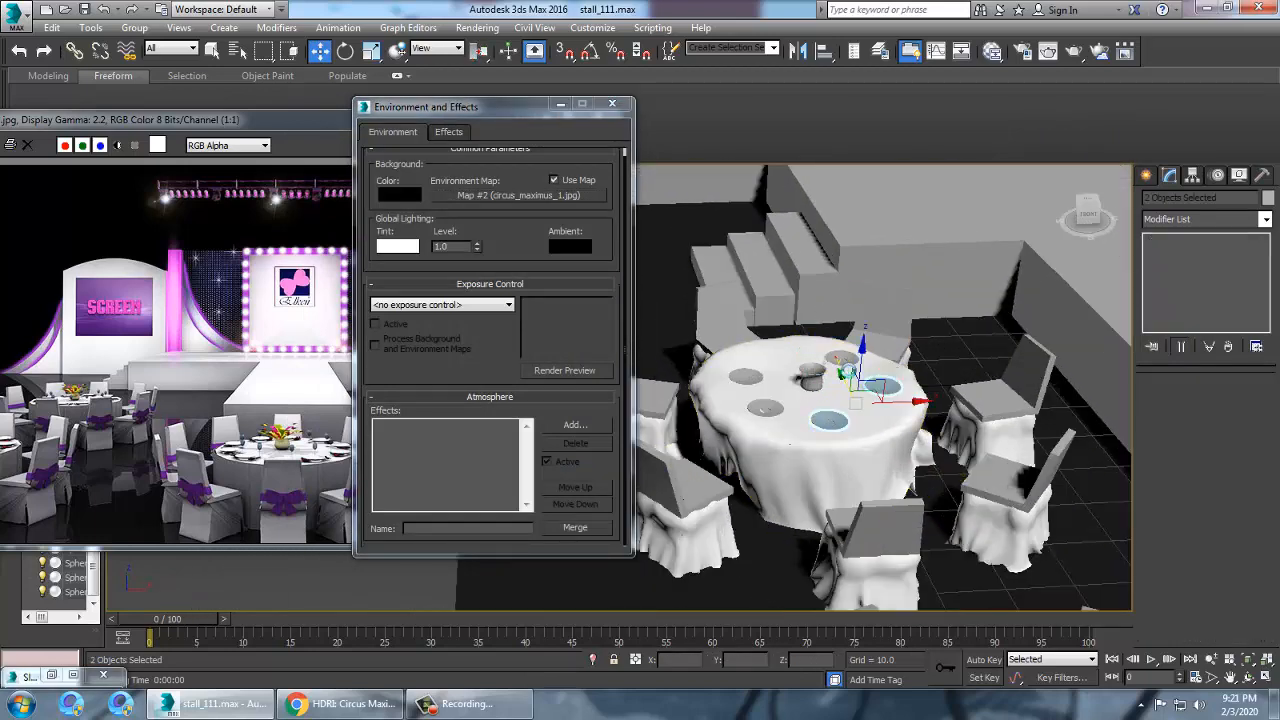
ctrl+click(838, 358)
ctrl+click(748, 378)
ctrl+click(767, 409)
Add the plates of a second table to the selection and assign the ceramic material to them
scroll(950, 400, down, 4)
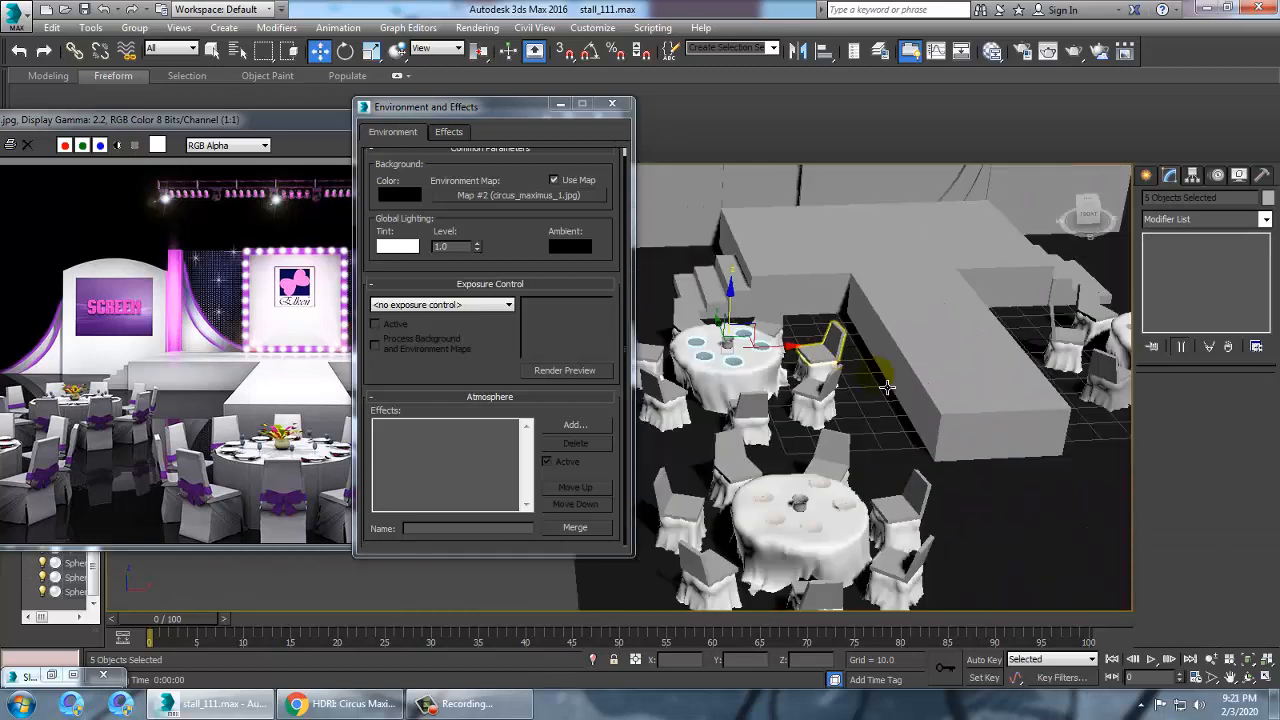
middle_drag(1066, 436, 680, 310)
scroll(890, 408, up, 2)
scroll(930, 378, up, 2)
middle_drag(1110, 392, 928, 451)
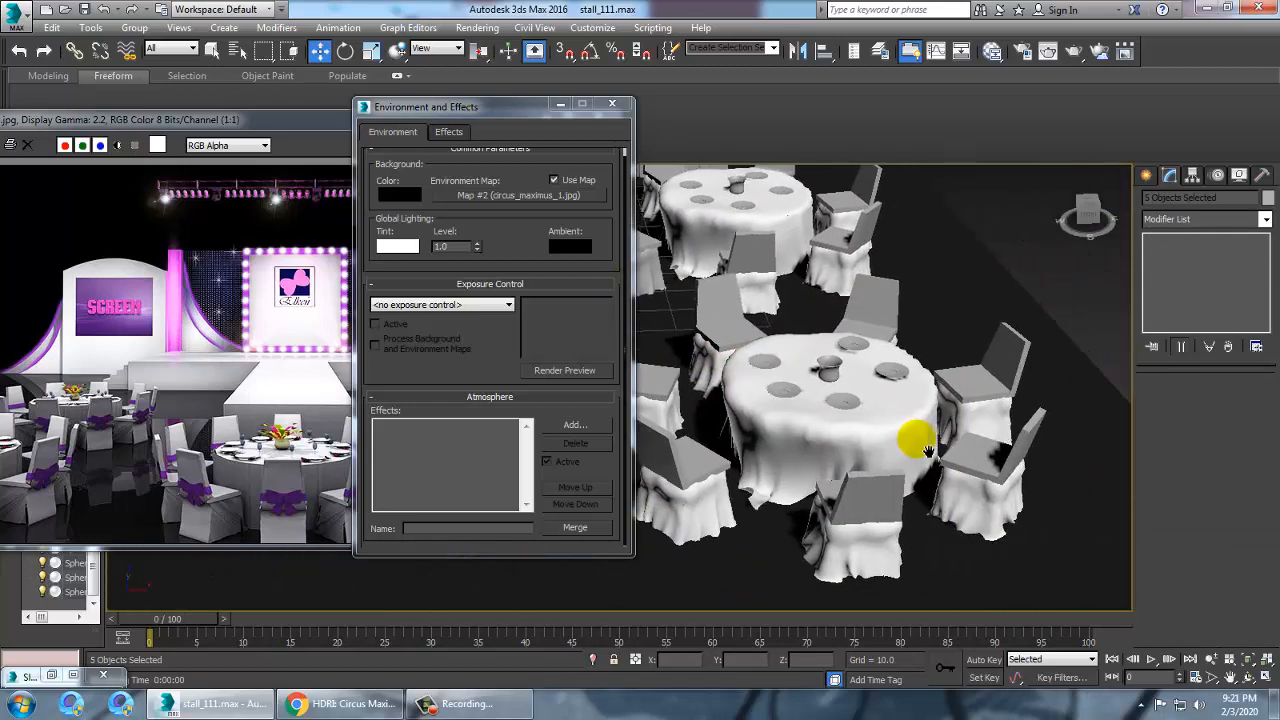
scroll(928, 451, up, 2)
ctrl+click(776, 362)
ctrl+click(872, 338)
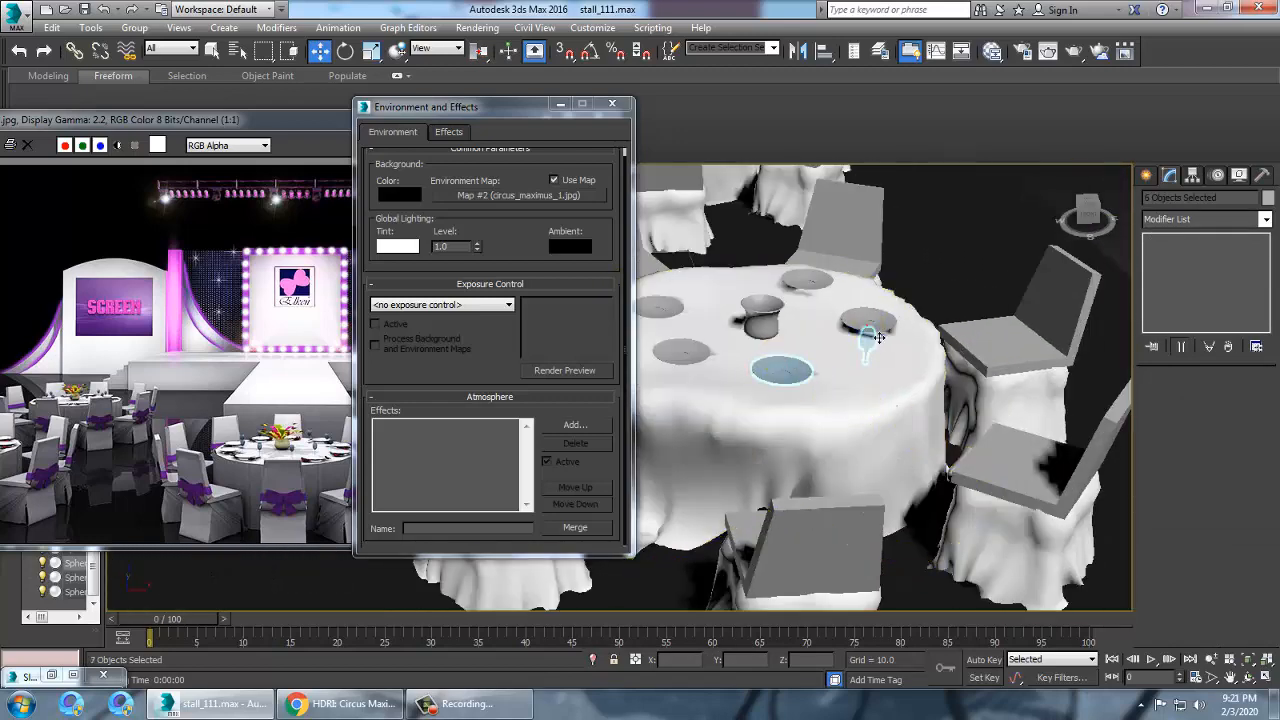
ctrl+click(821, 278)
middle_drag(949, 353, 1115, 456)
ctrl+click(873, 468)
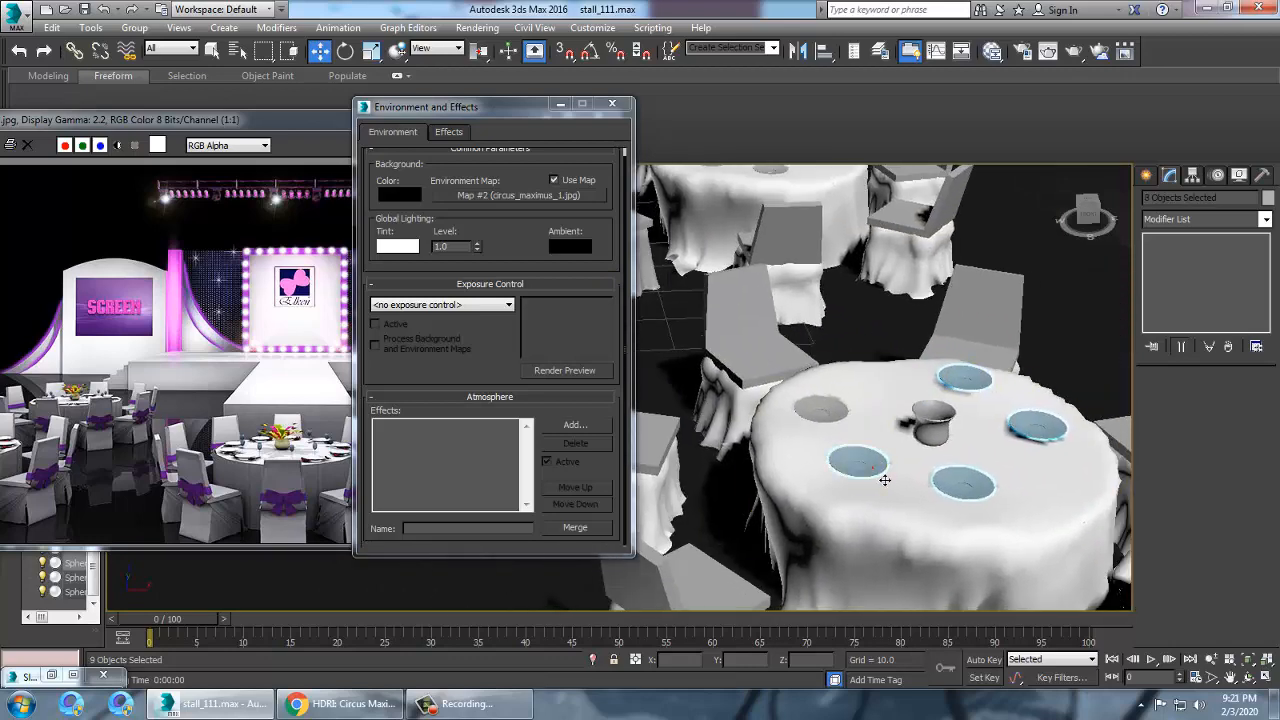
ctrl+click(836, 429)
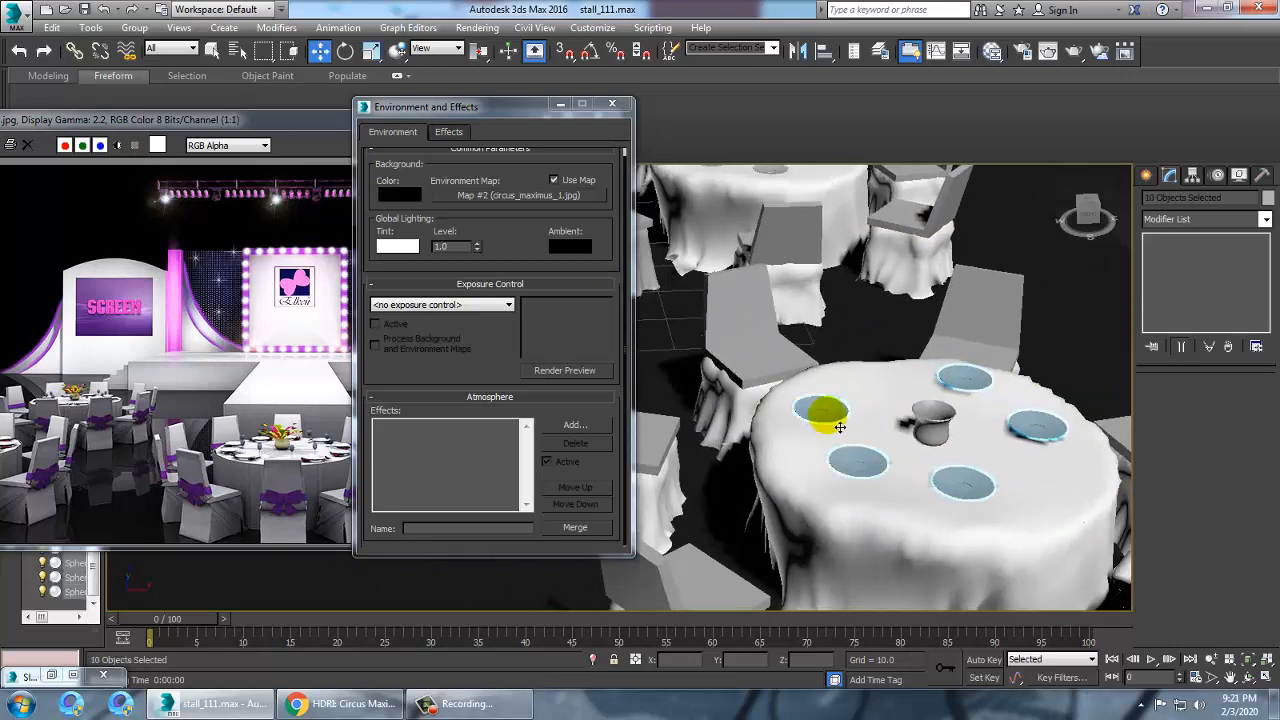
key(m)
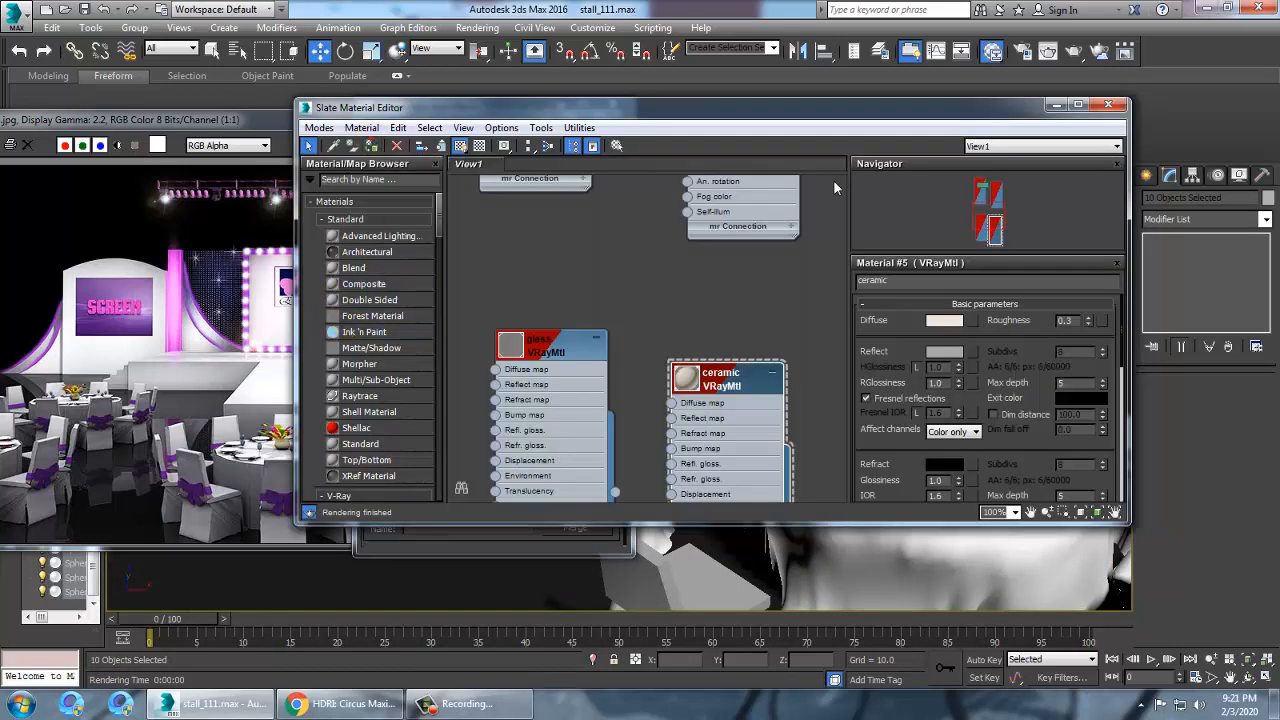
click(1058, 106)
Select the five plates on another table and assign the ceramic material to them
alt+middle_drag(974, 311, 908, 437)
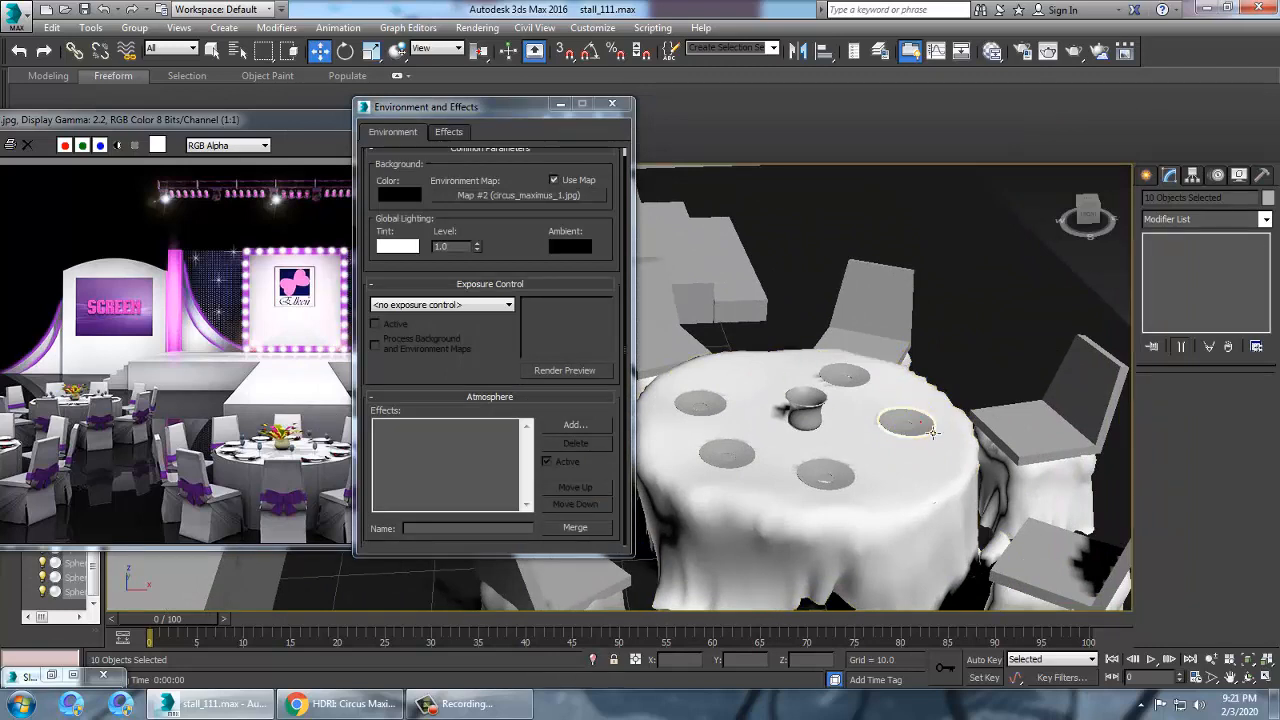
click(933, 432)
ctrl+click(845, 375)
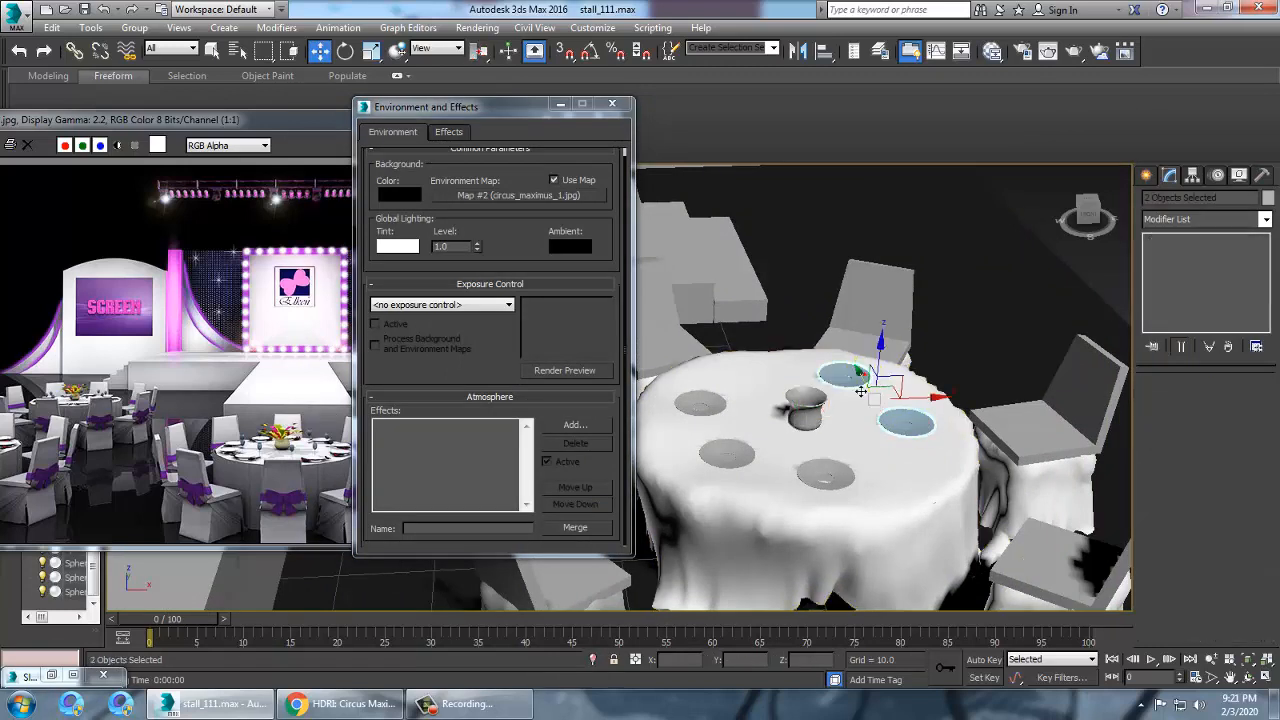
ctrl+click(722, 412)
ctrl+click(730, 458)
ctrl+click(836, 482)
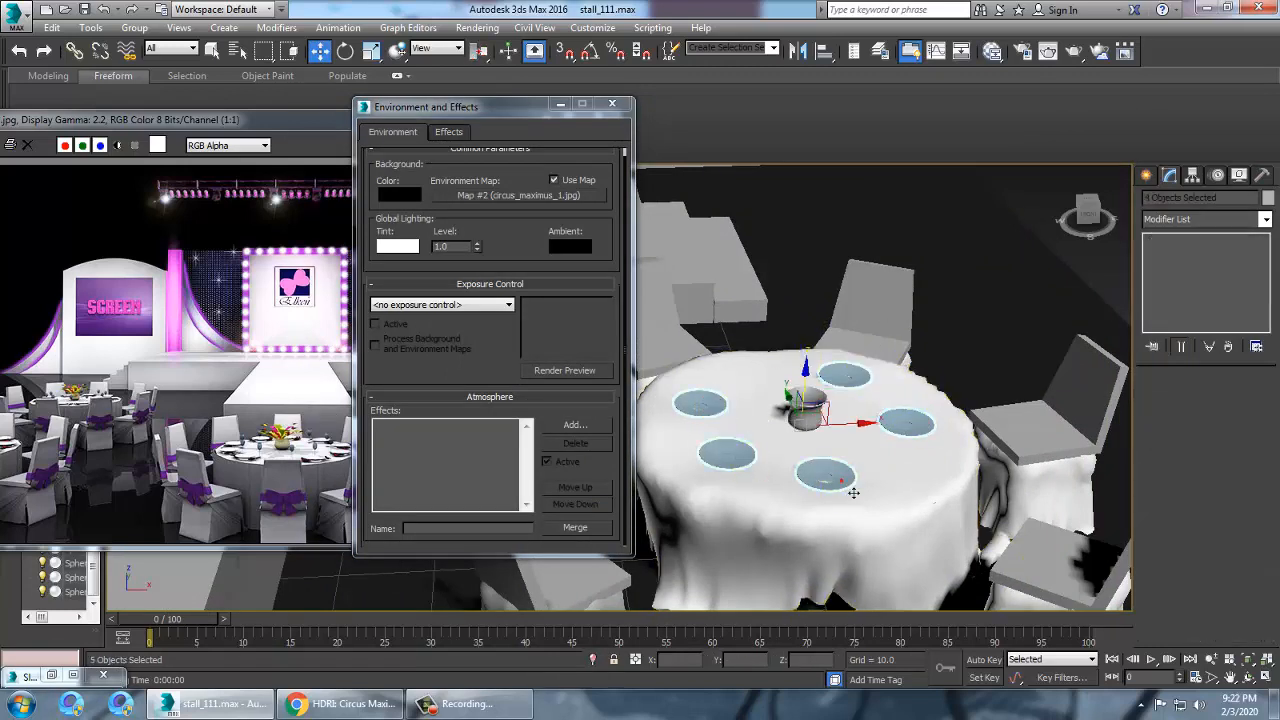
key(m)
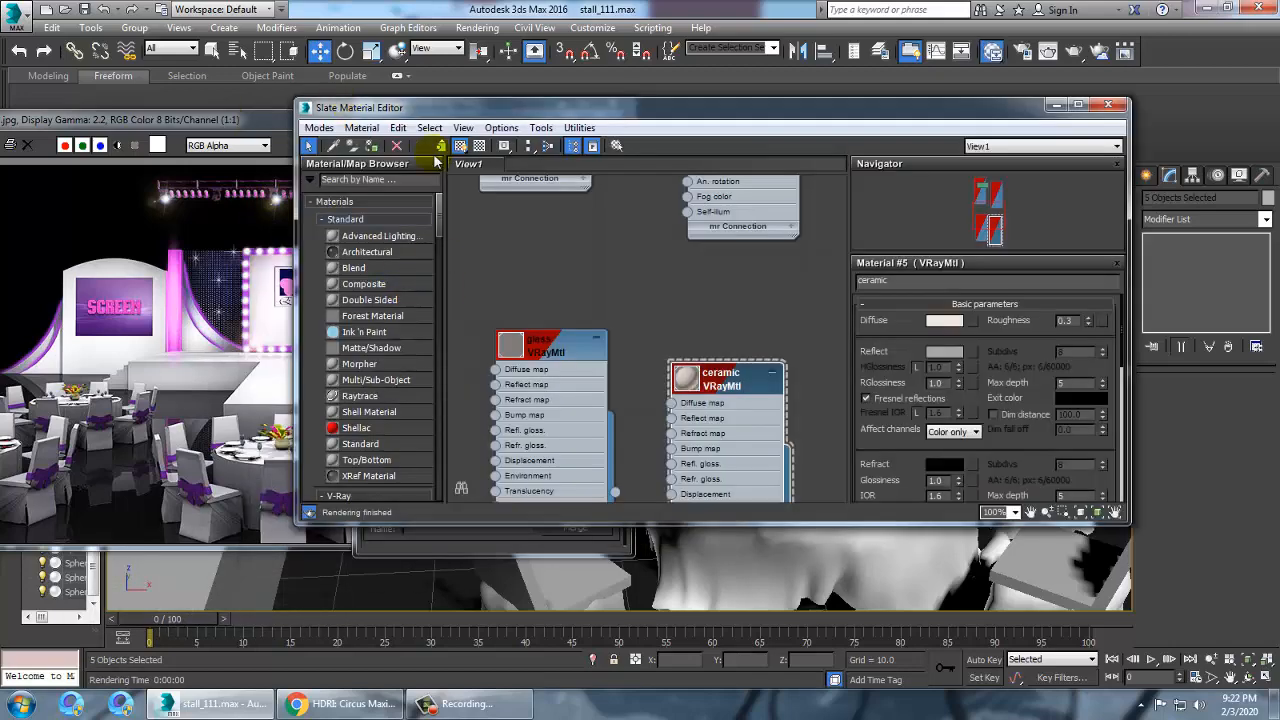
click(1056, 104)
Select the jugs standing on two of the tables
scroll(896, 260, down, 6)
alt+middle_drag(866, 282, 928, 364)
alt+middle_drag(858, 384, 883, 342)
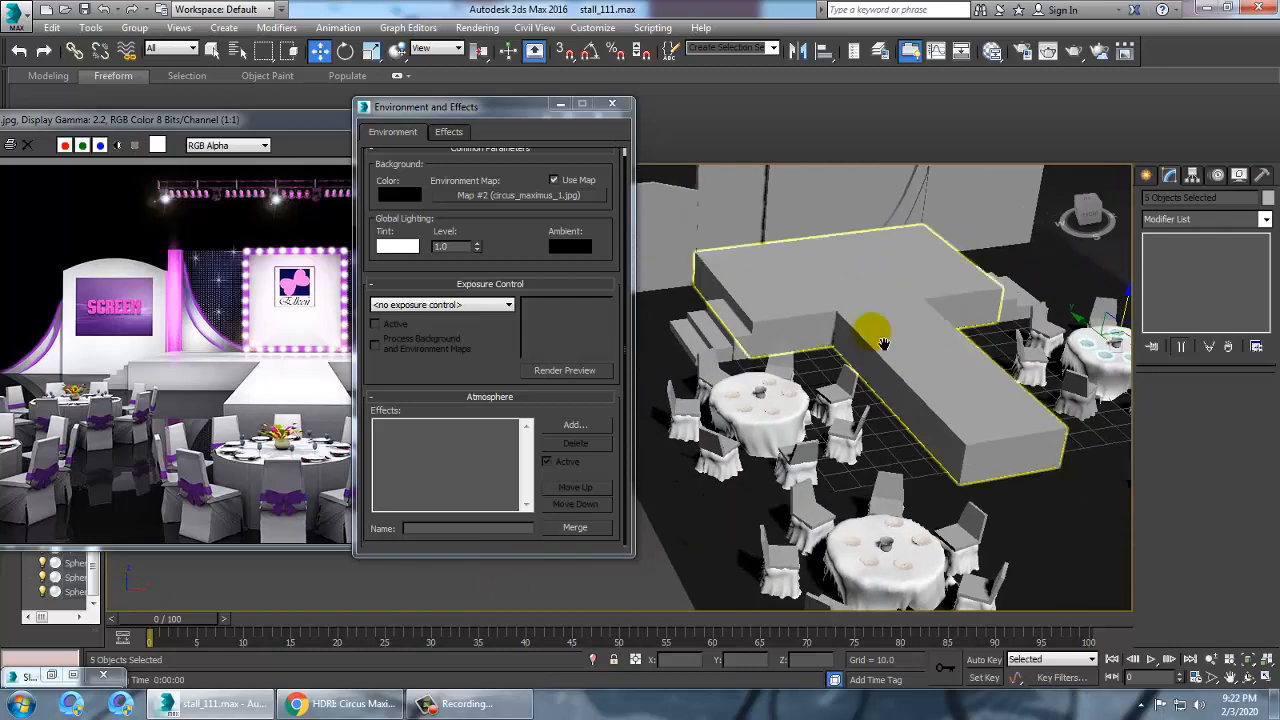
scroll(868, 396, up, 5)
middle_drag(896, 450, 882, 346)
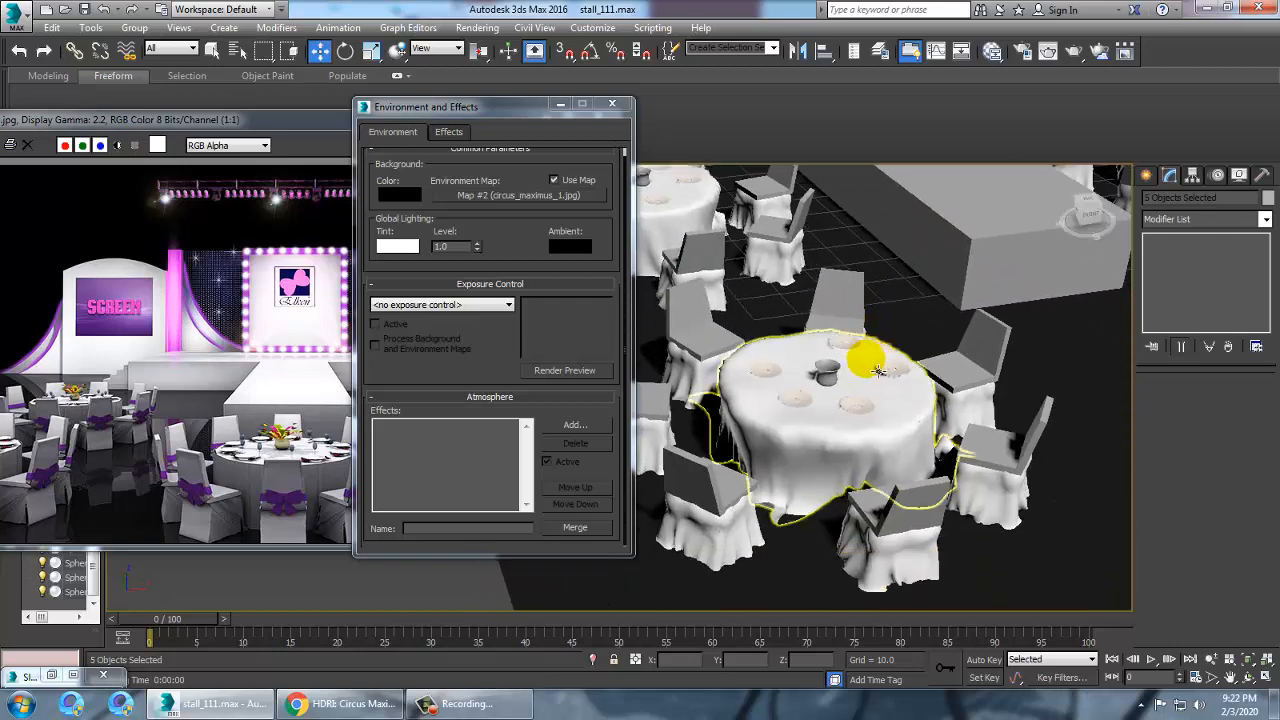
alt+middle_drag(1016, 464, 900, 434)
scroll(828, 371, up, 4)
scroll(831, 373, down, 4)
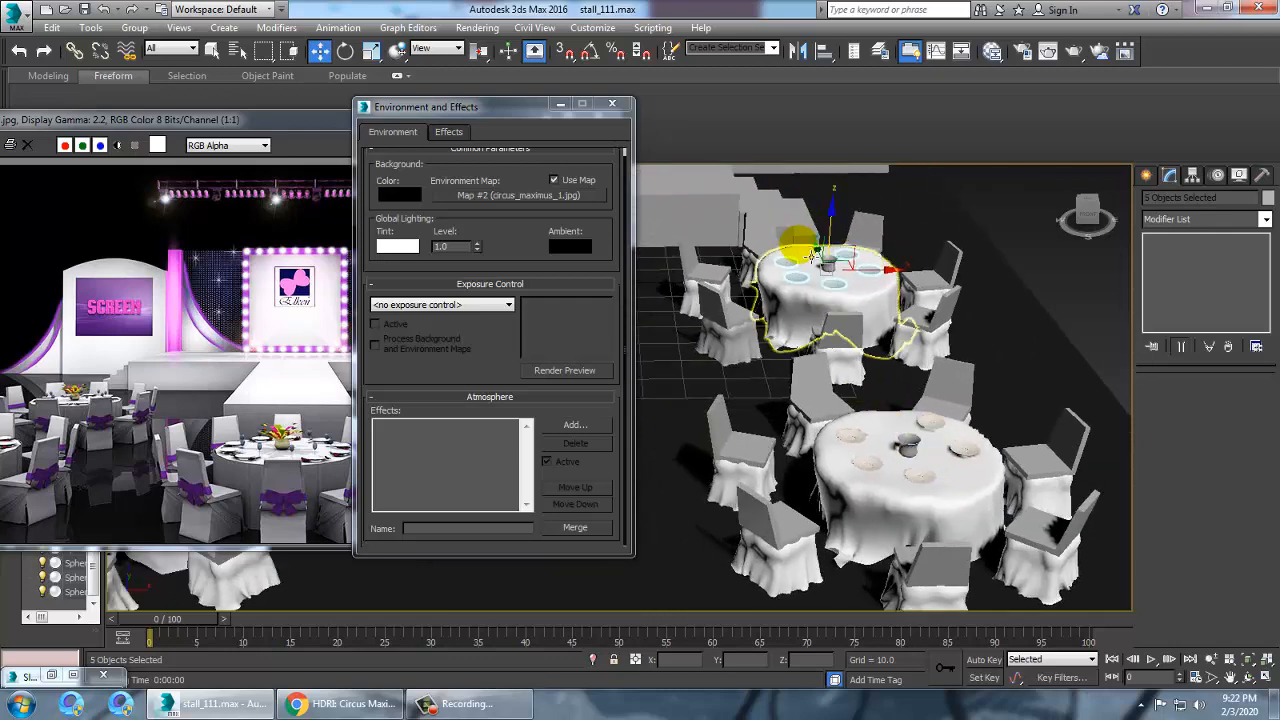
middle_drag(808, 258, 939, 422)
scroll(939, 422, up, 4)
click(924, 458)
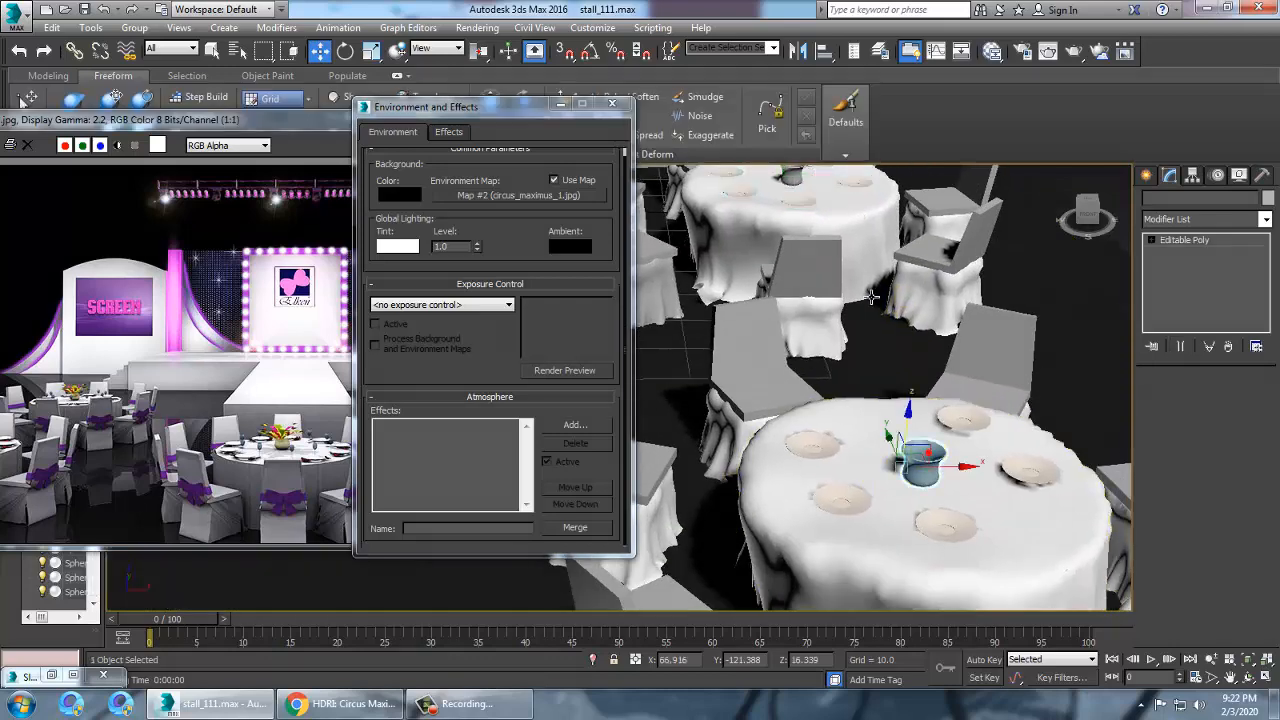
ctrl+click(808, 184)
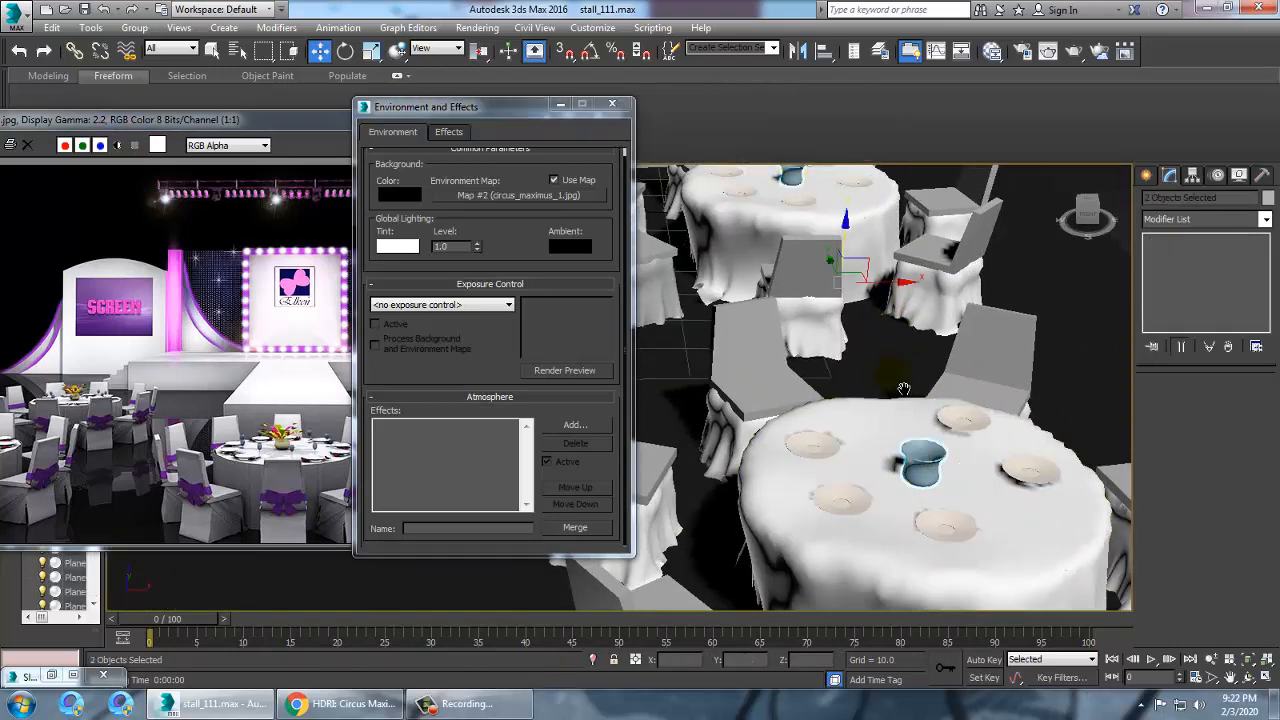
middle_drag(904, 386, 961, 463)
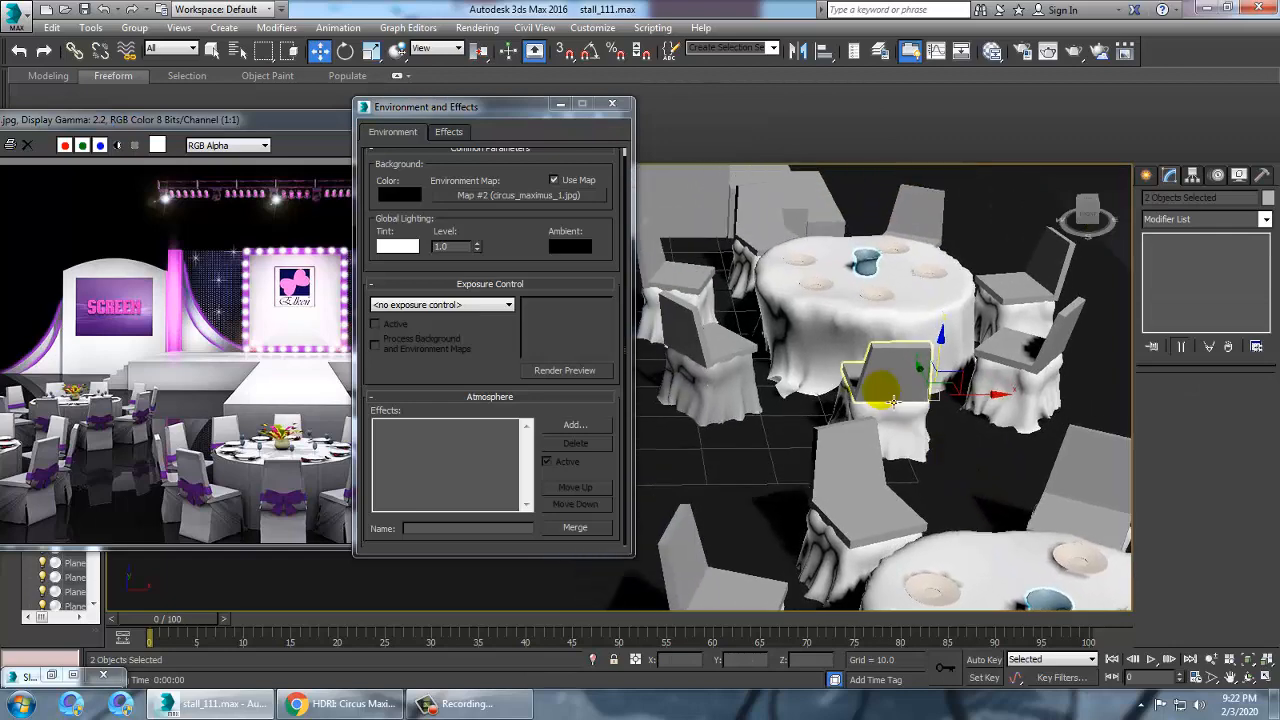
Open the Slate Material Editor, search for VRayMtl and create a new VRayMtl material node
key(m)
middle_drag(735, 335, 683, 223)
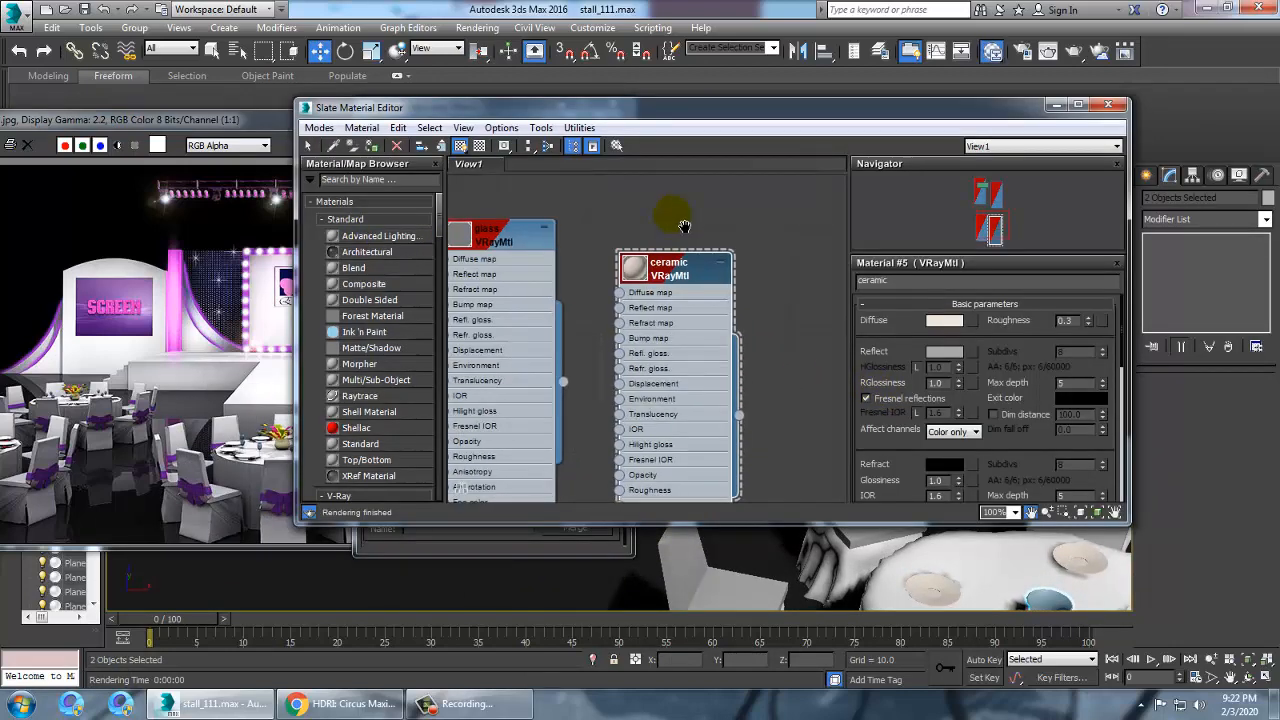
middle_drag(750, 450, 667, 264)
middle_drag(654, 345, 642, 319)
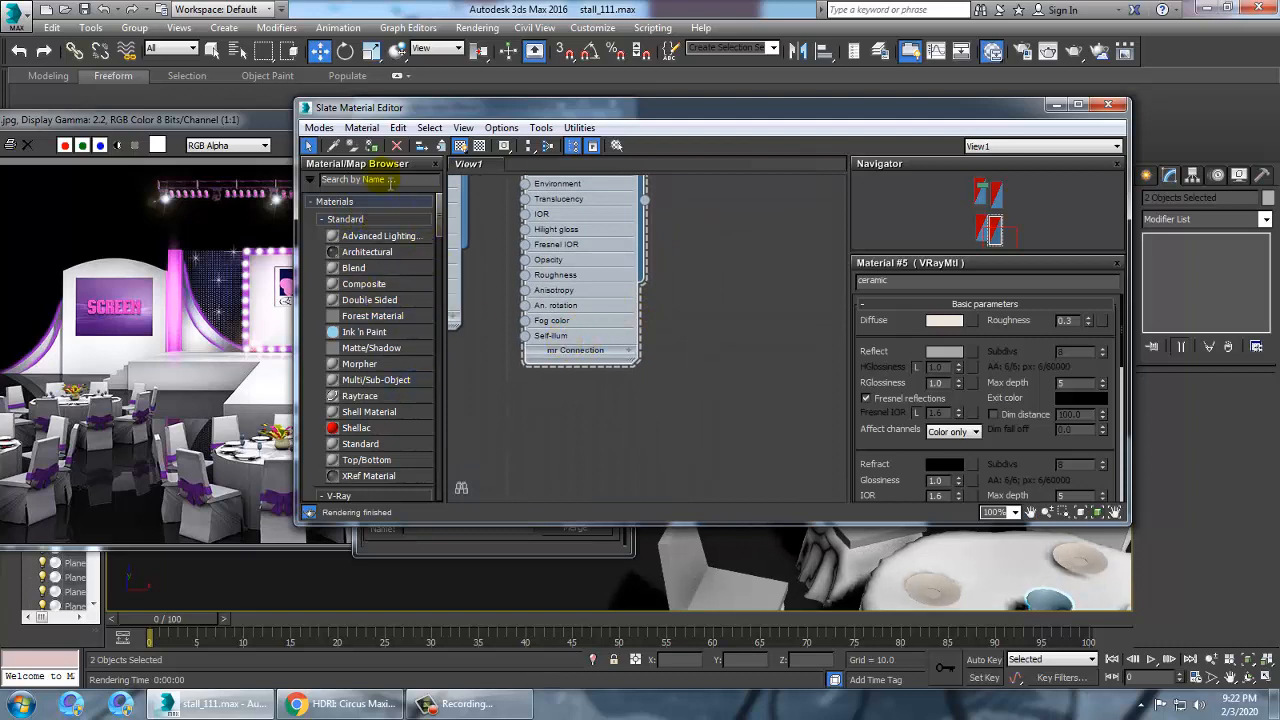
text(a)
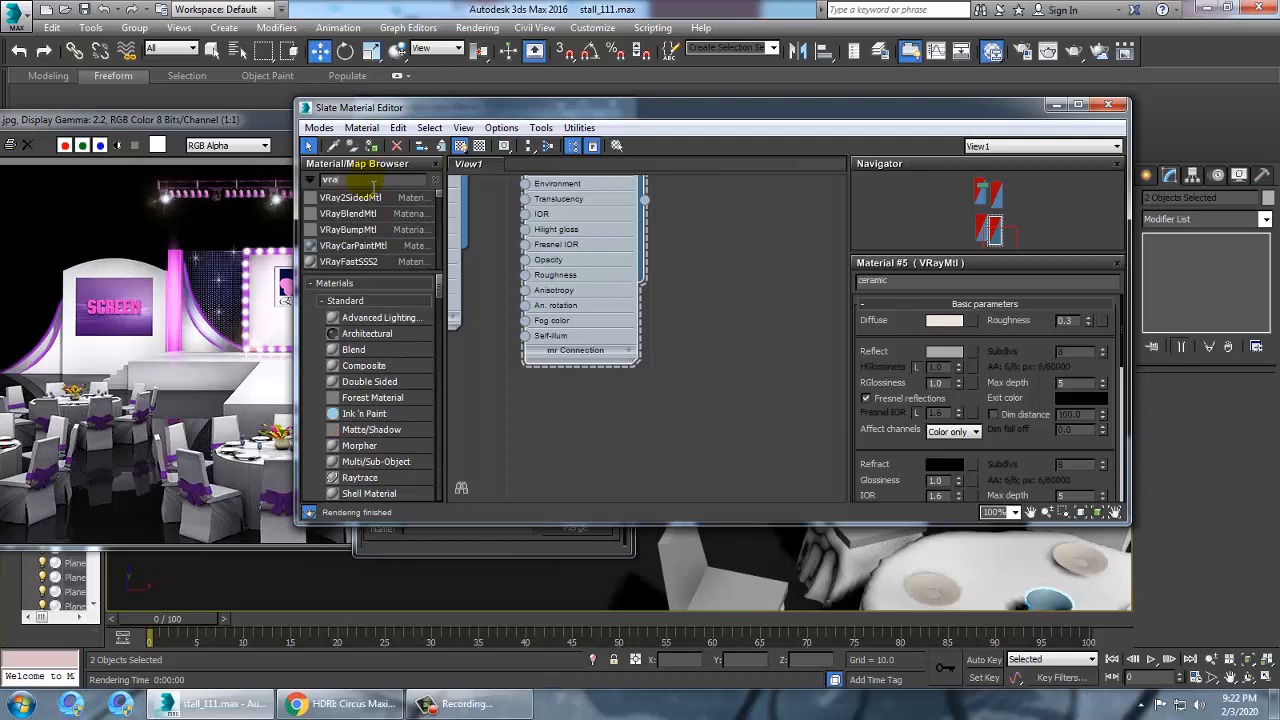
text(ym)
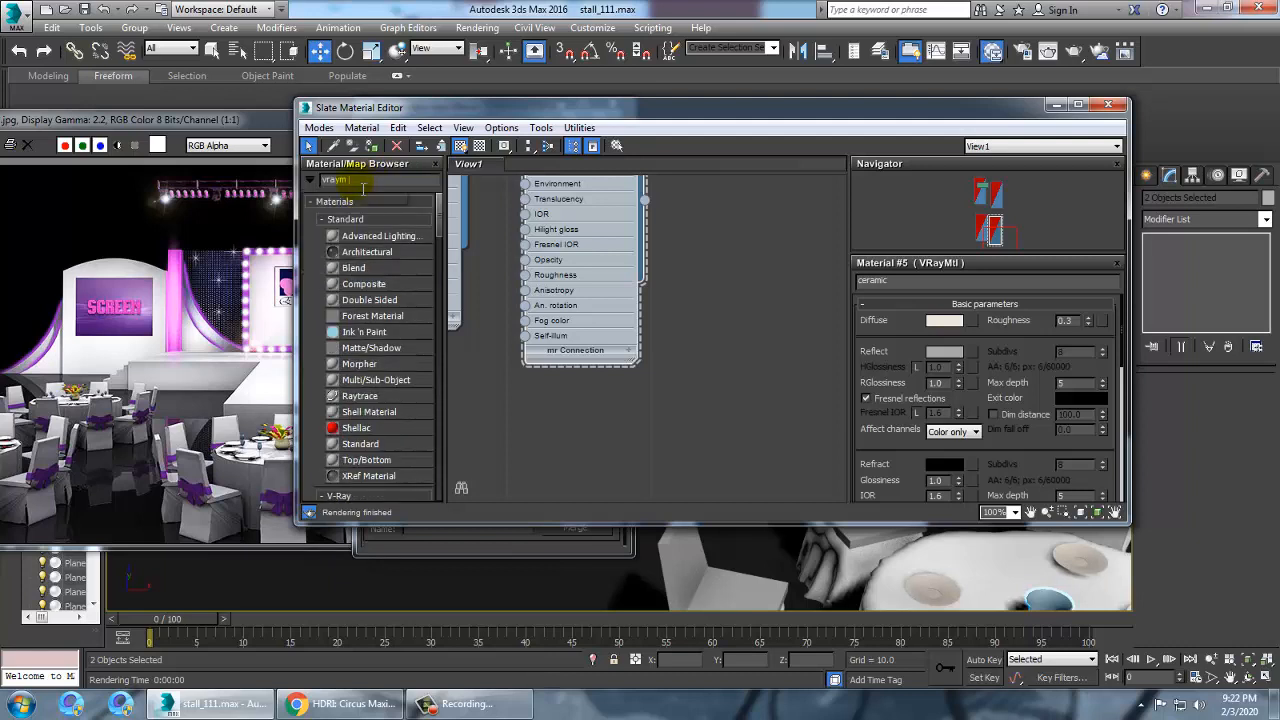
text(t)
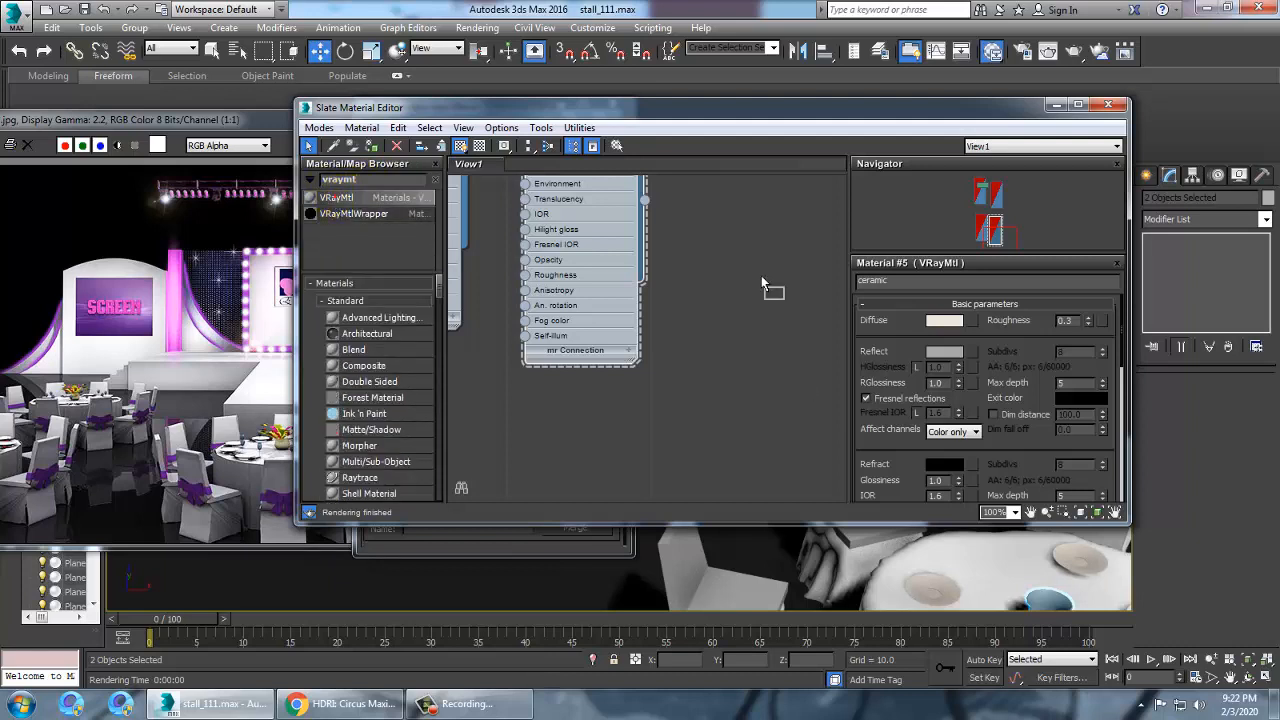
drag(762, 285, 764, 284)
double_click(766, 282)
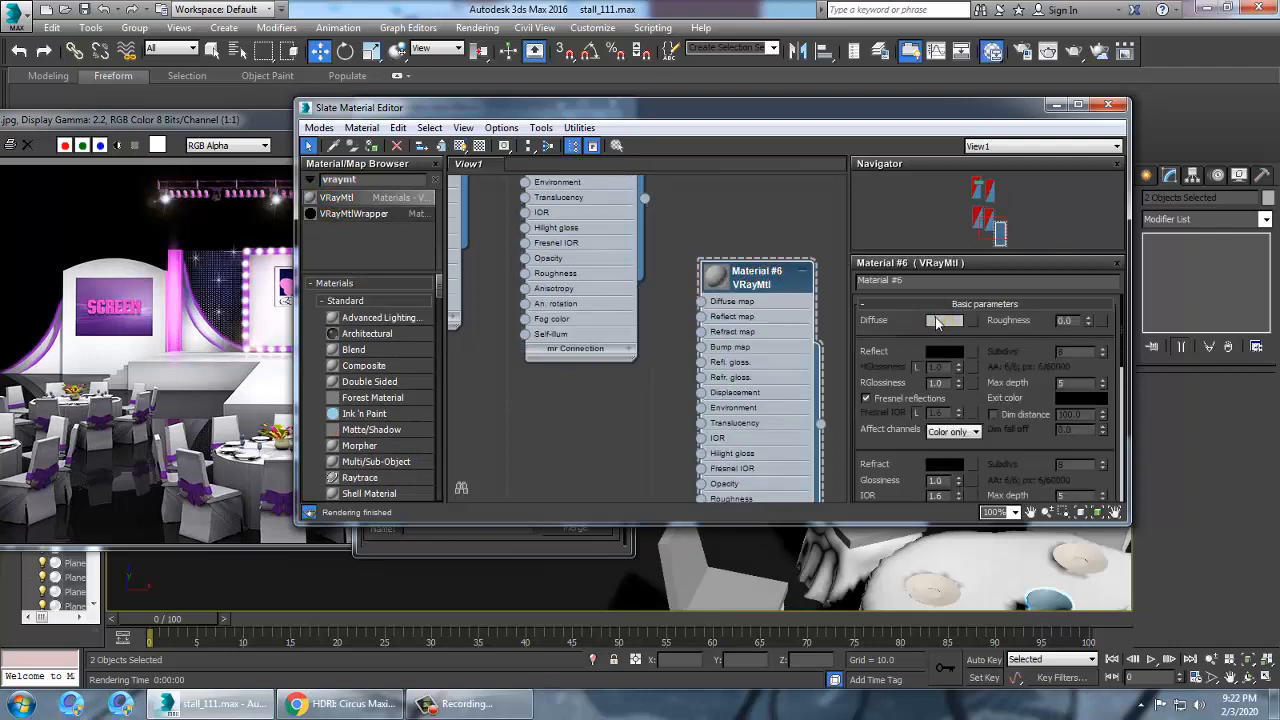
Set the new material's diffuse colour to a light beige
click(937, 322)
click(338, 159)
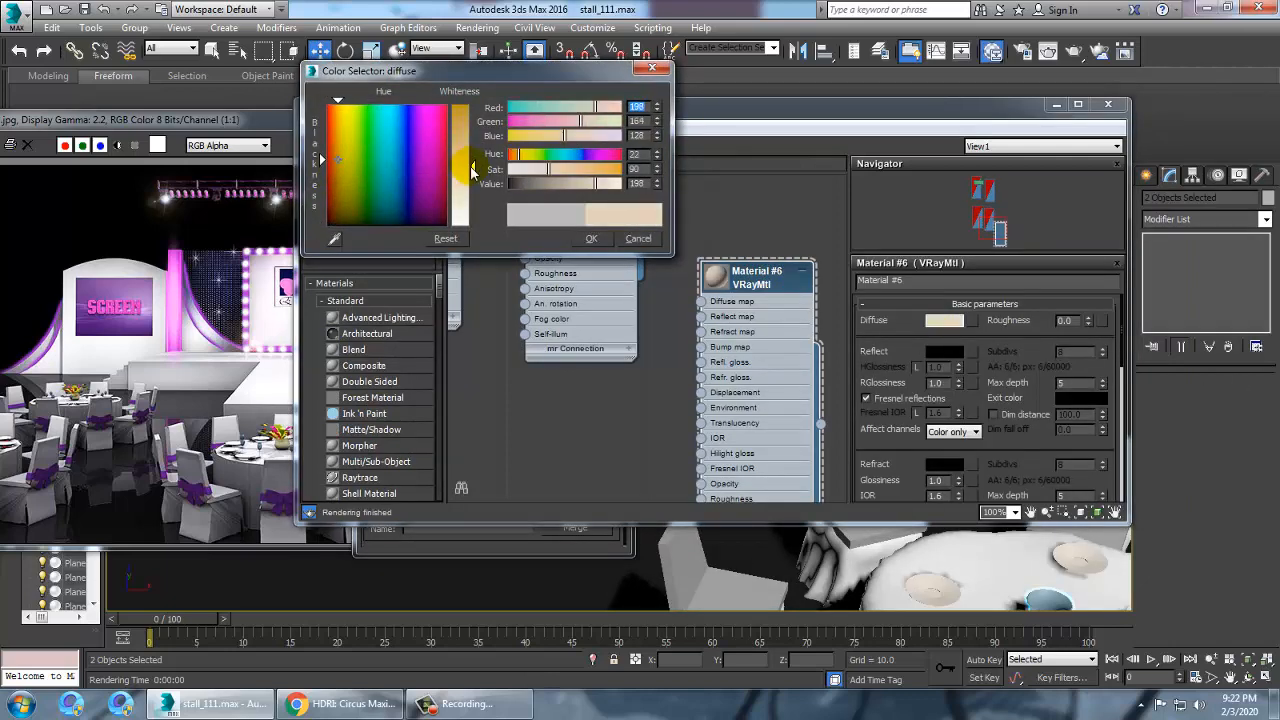
drag(474, 167, 474, 159)
click(591, 236)
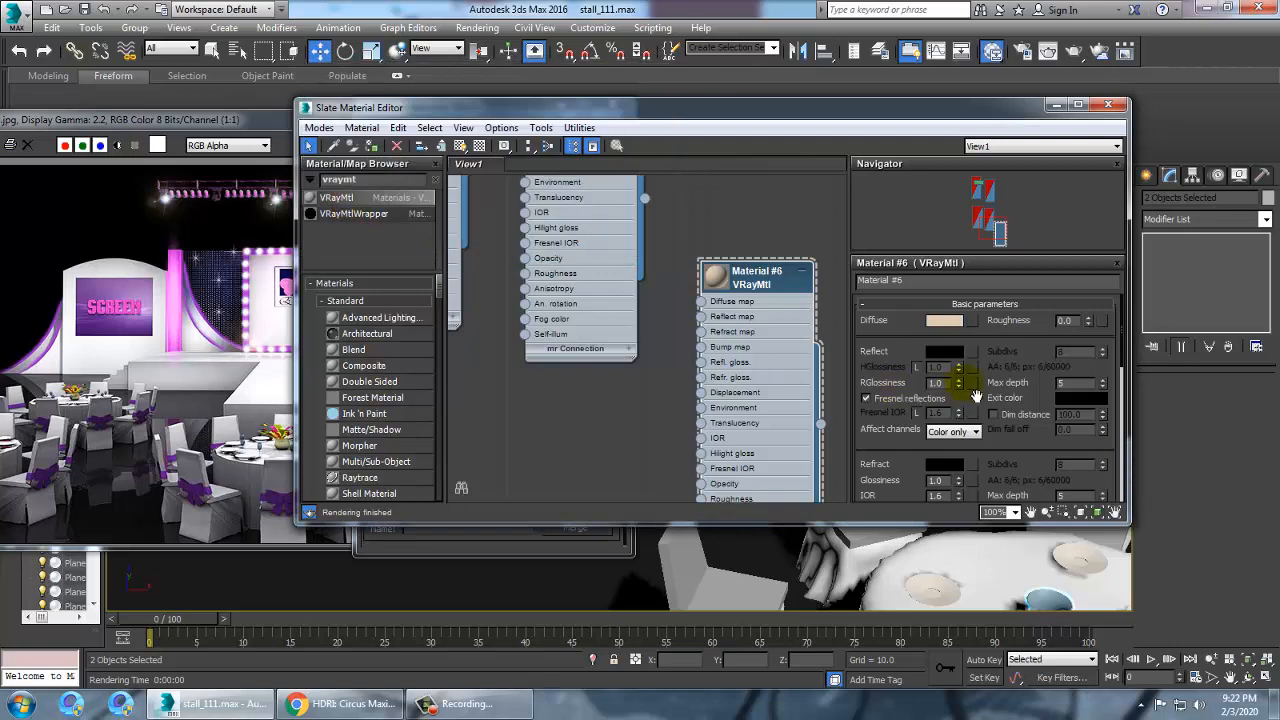
Set the new material's reflection colour to pure white (255, 255, 255)
click(944, 351)
drag(474, 150, 474, 105)
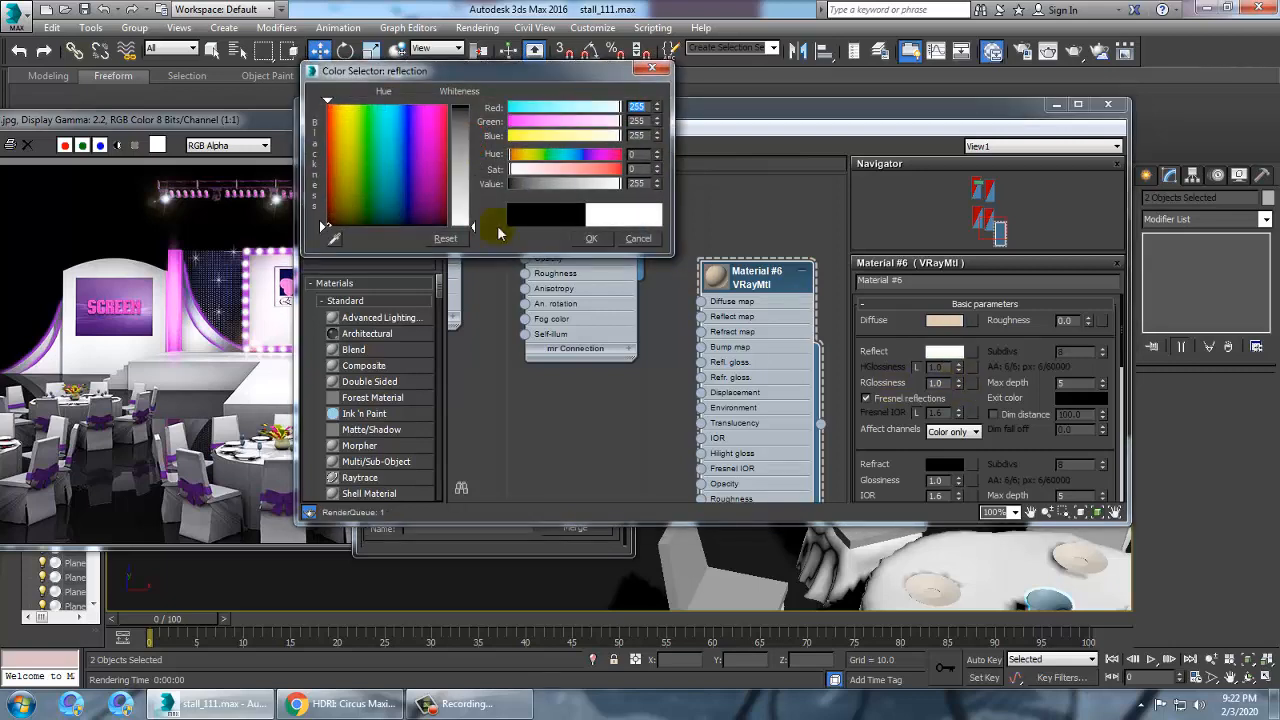
click(591, 238)
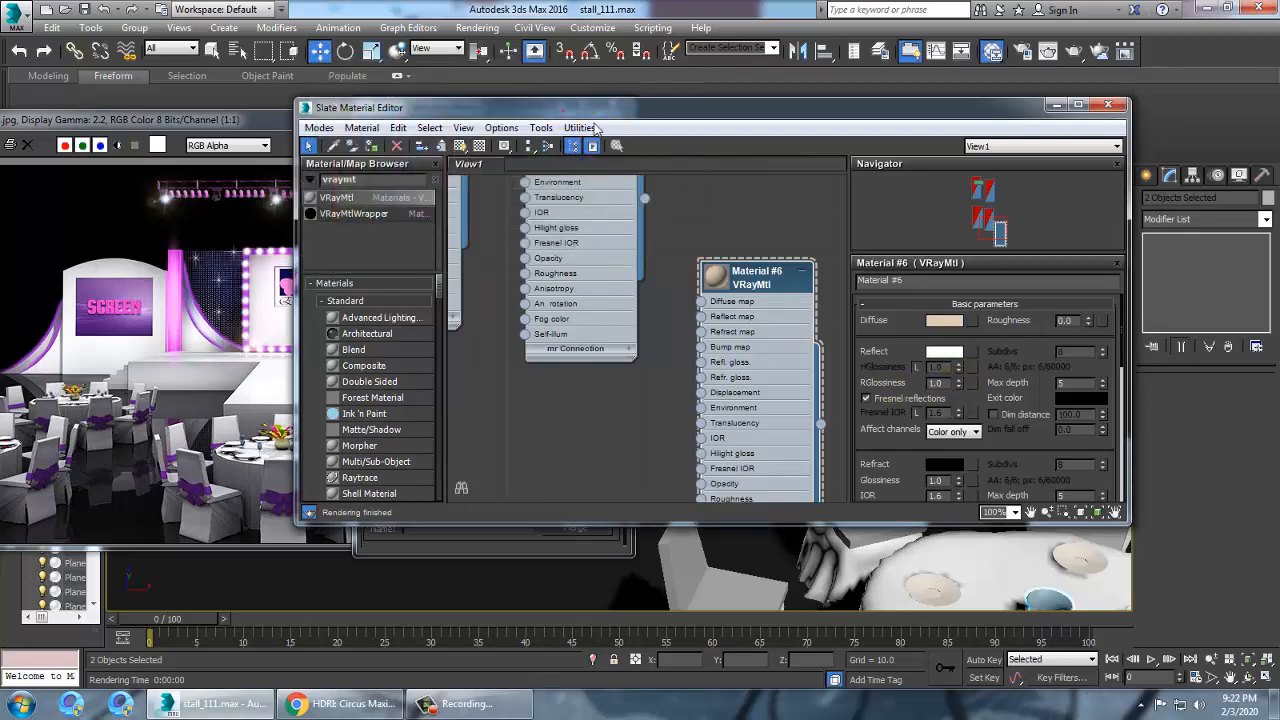
Select a single jug on the table and assign the new VRayMtl material to it
drag(565, 108, 1020, 301)
click(400, 286)
alt+middle_drag(676, 256, 726, 283)
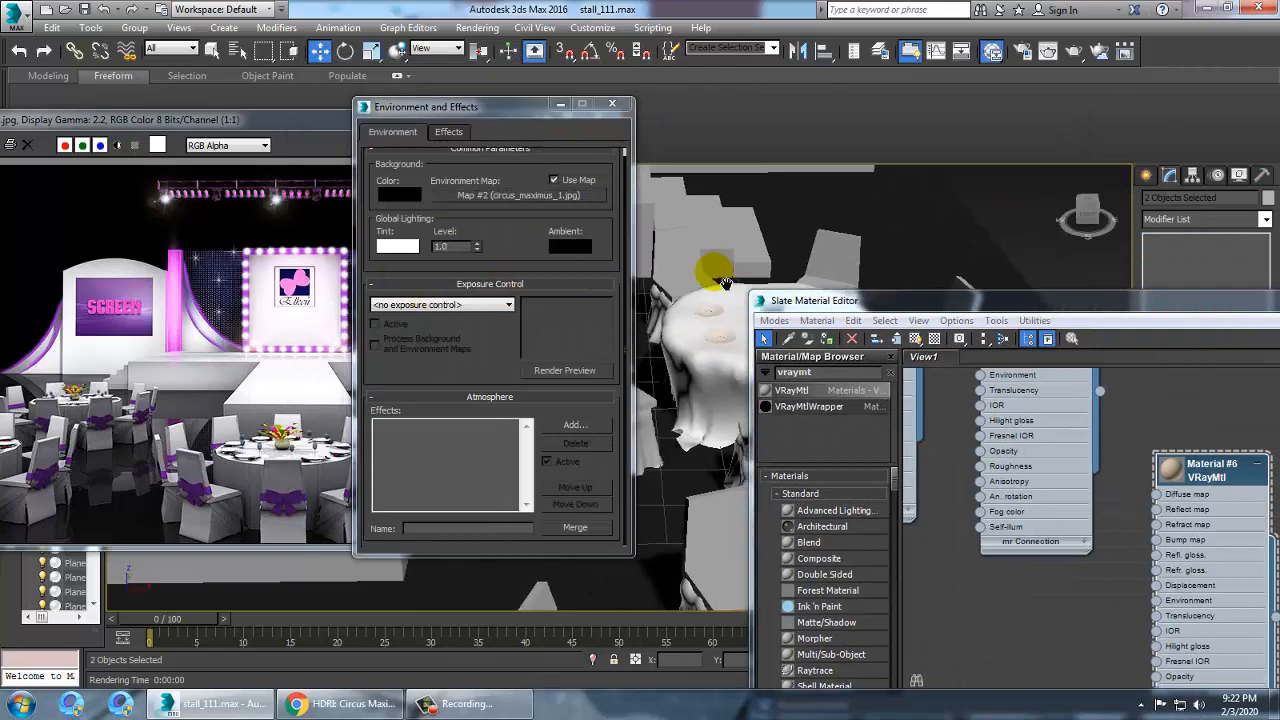
click(726, 281)
key(z)
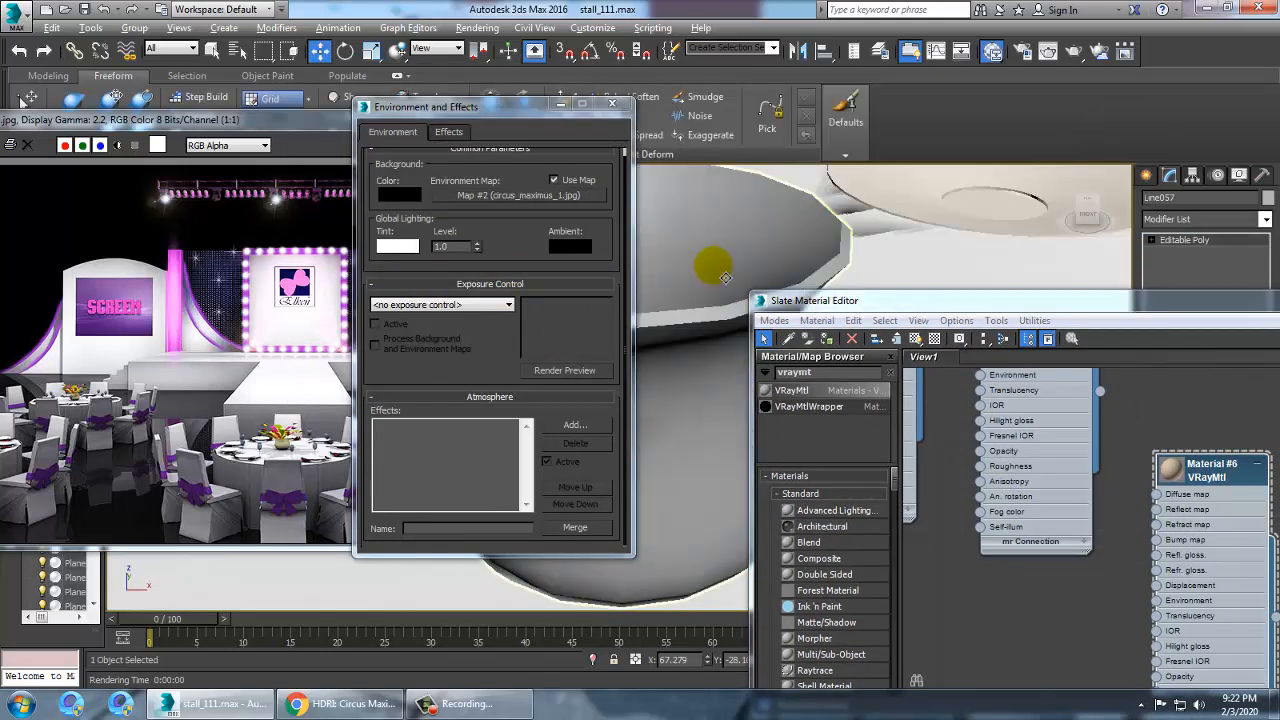
drag(480, 106, 307, 66)
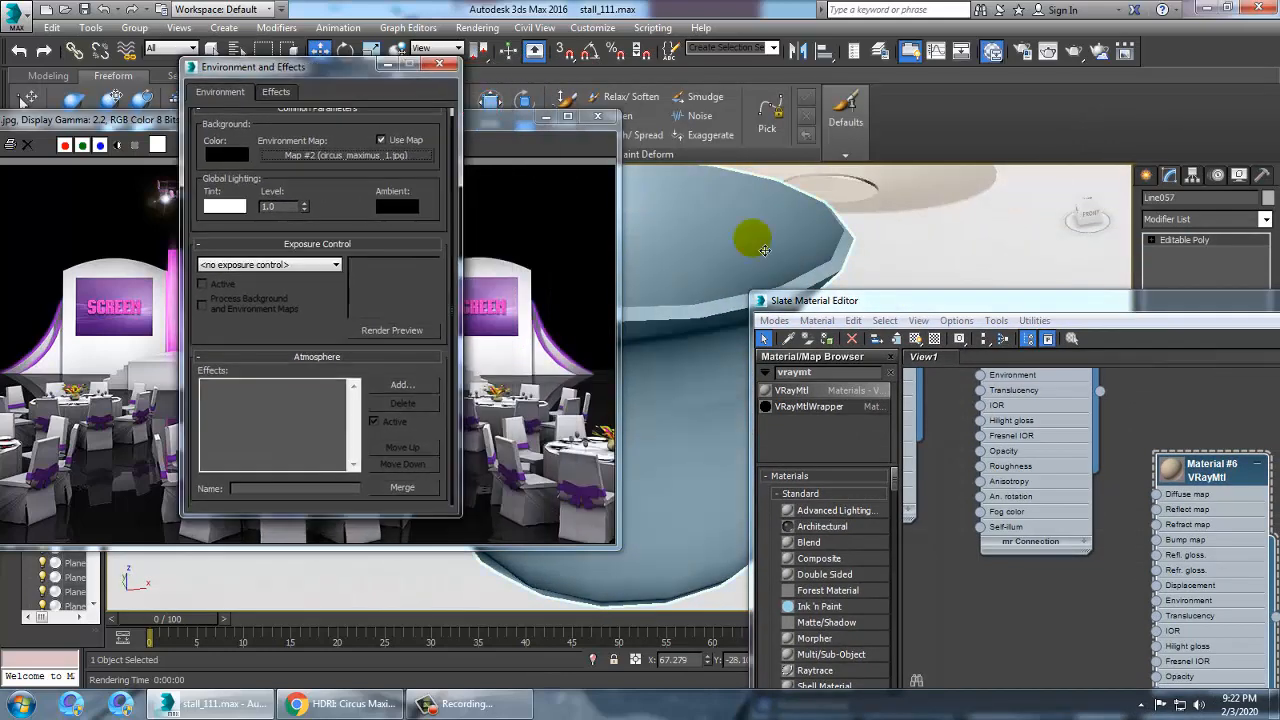
click(545, 117)
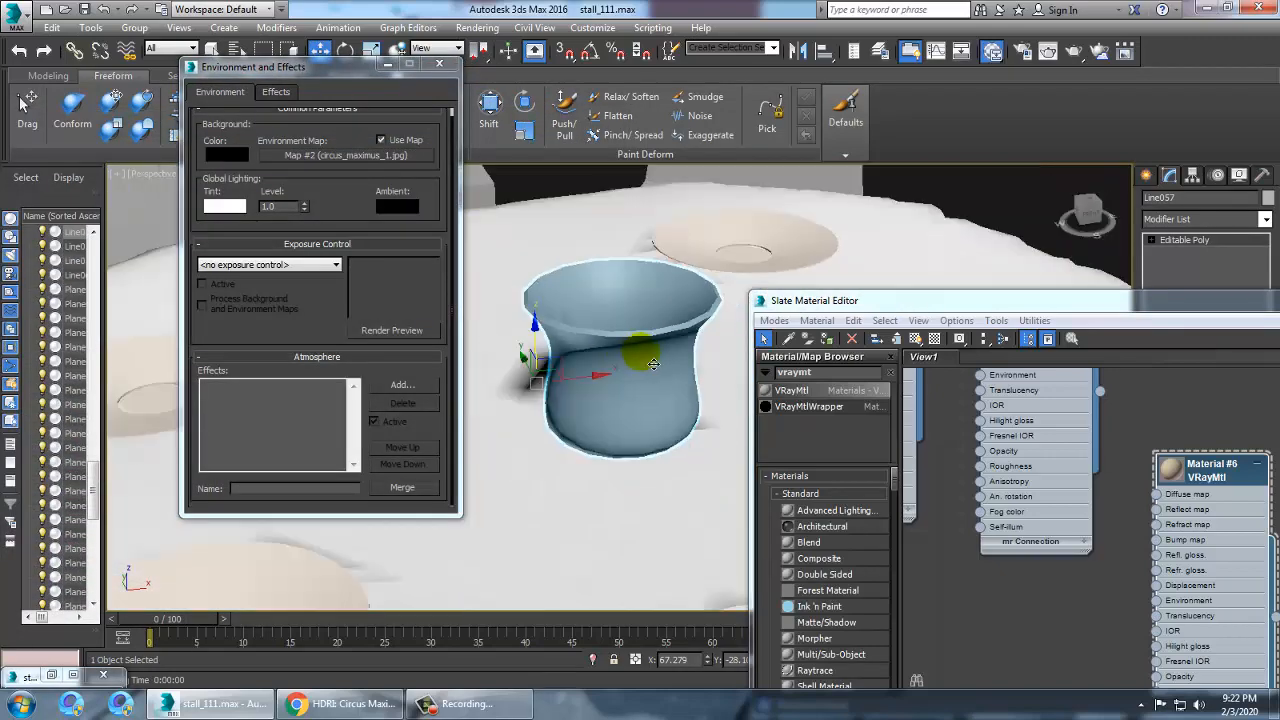
drag(985, 300, 535, 391)
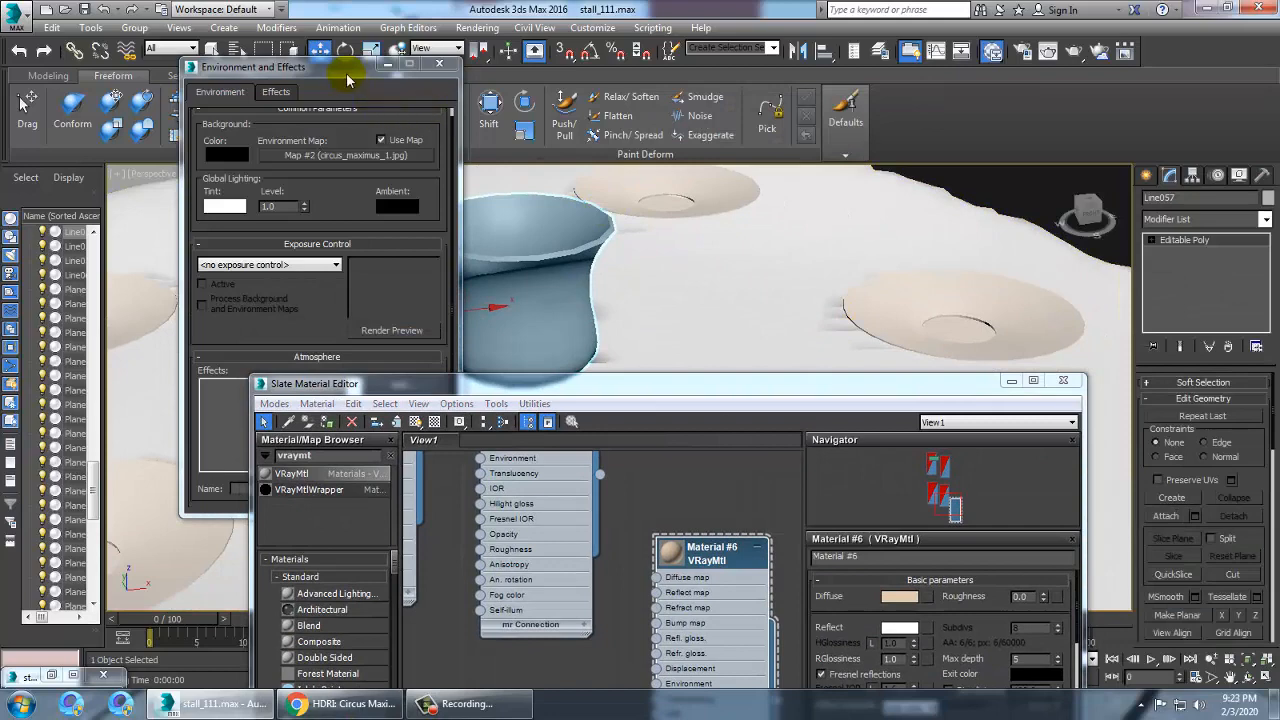
click(439, 63)
middle_drag(730, 298, 606, 320)
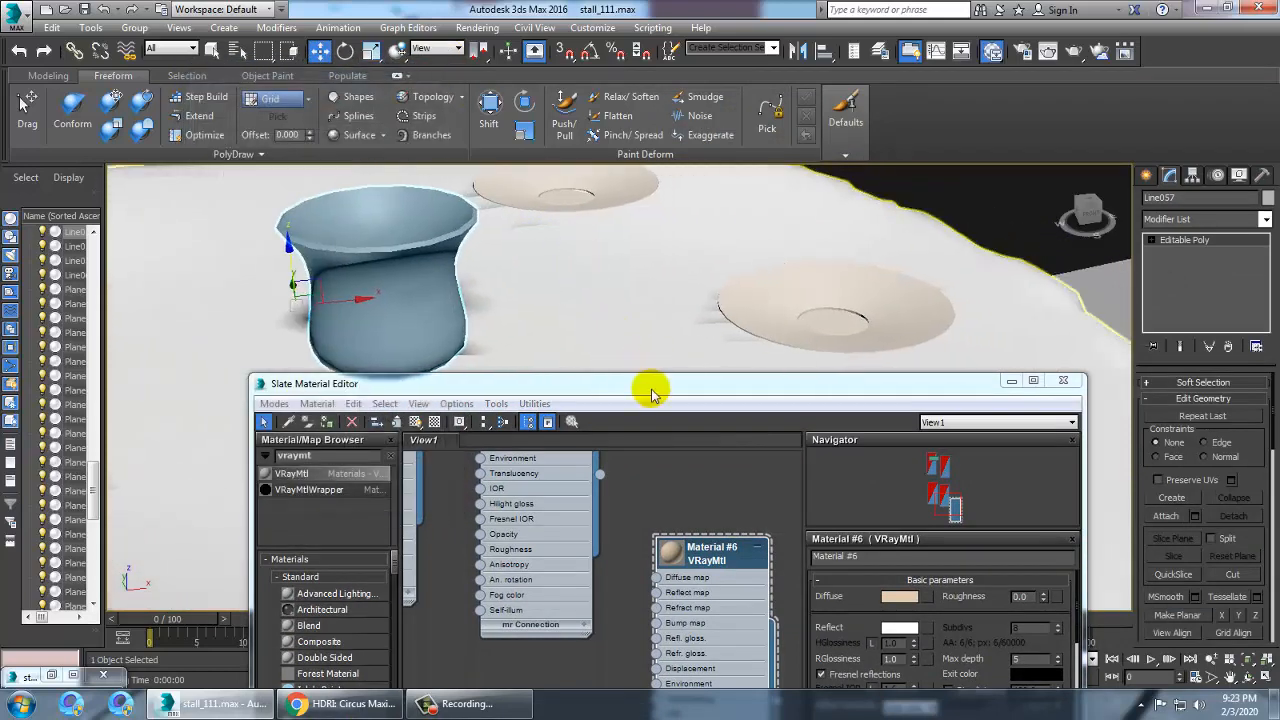
drag(650, 393, 858, 135)
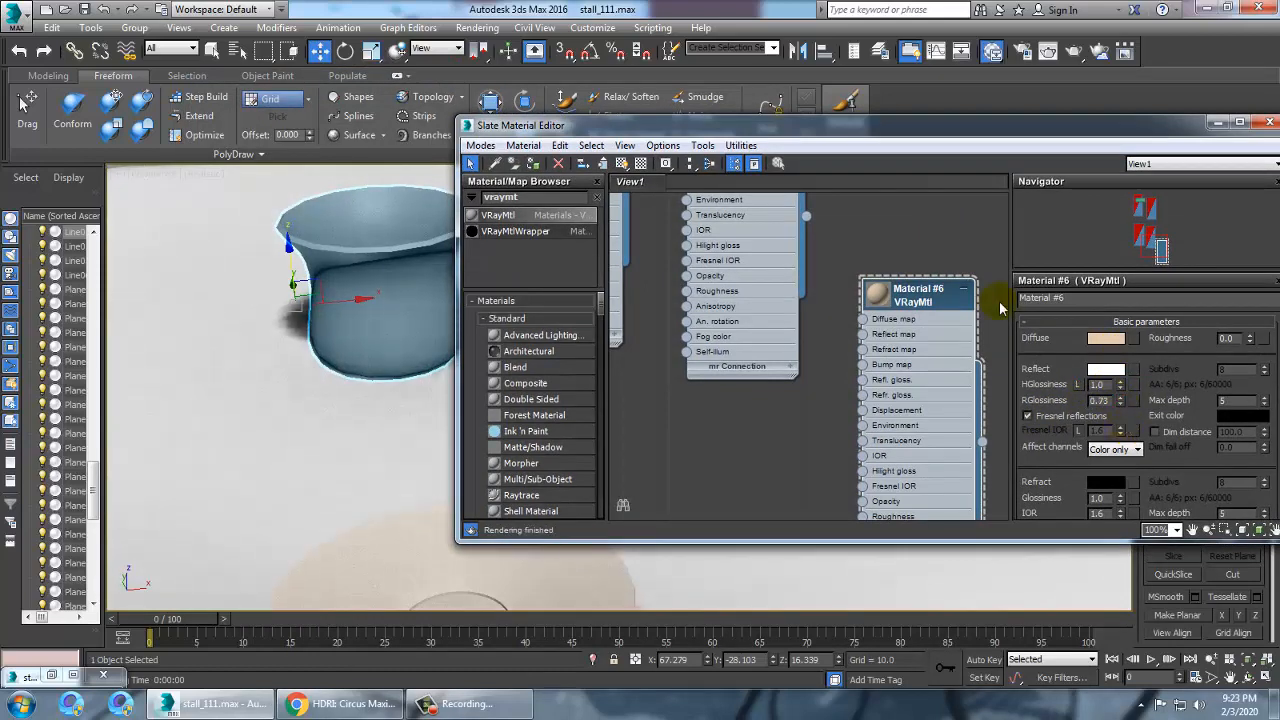
double_click(876, 298)
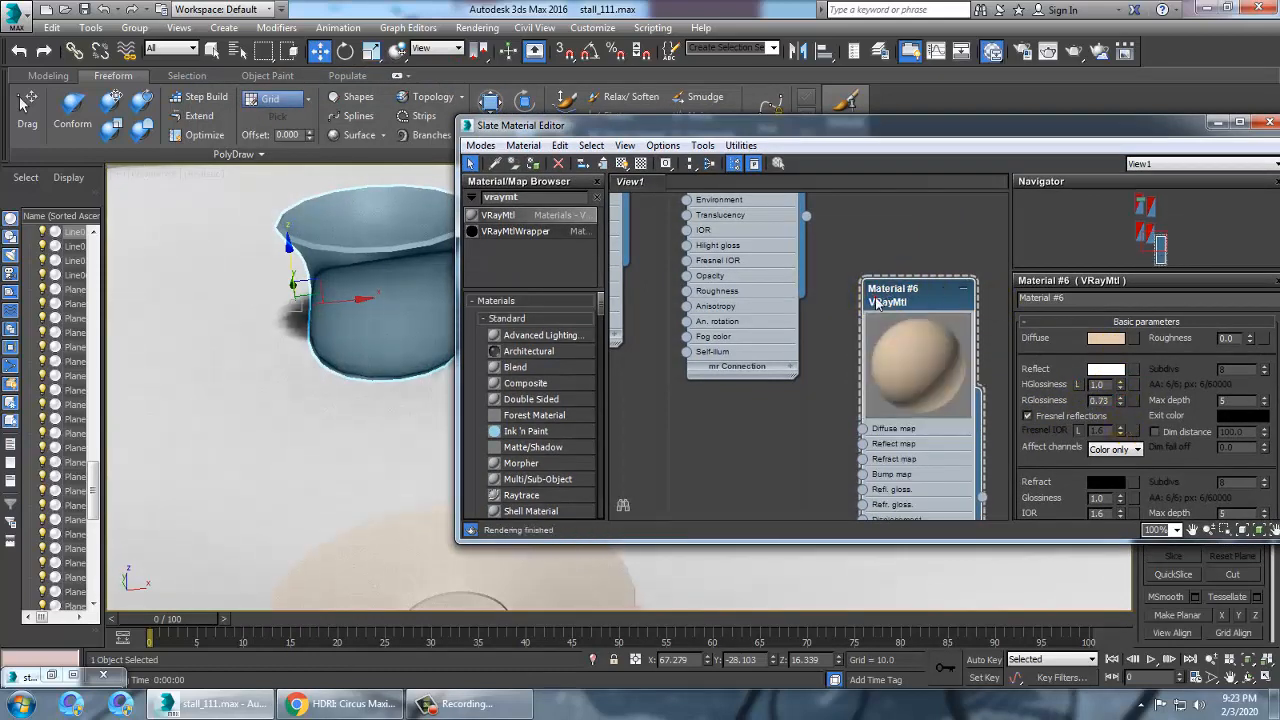
drag(913, 303, 881, 303)
click(533, 164)
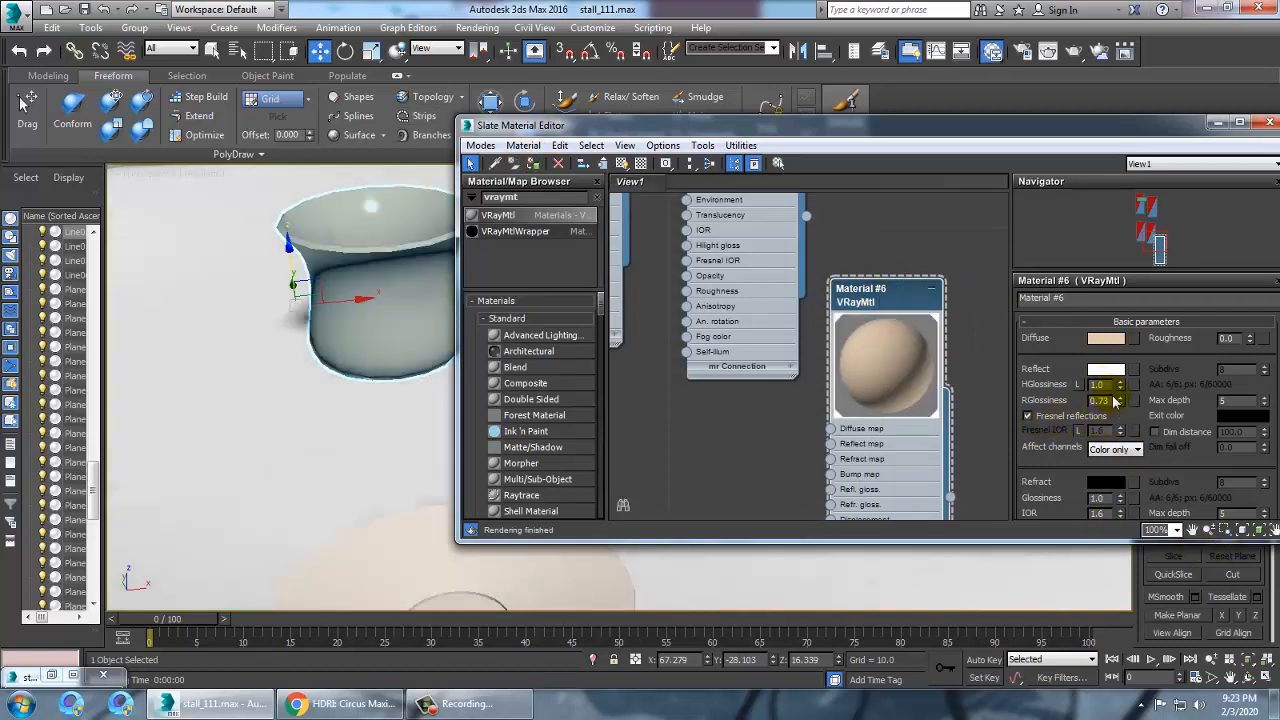
Set the material's reflection glossiness to 0.25 and render a test frame
drag(1126, 413, 1137, 441)
key(shift+q)
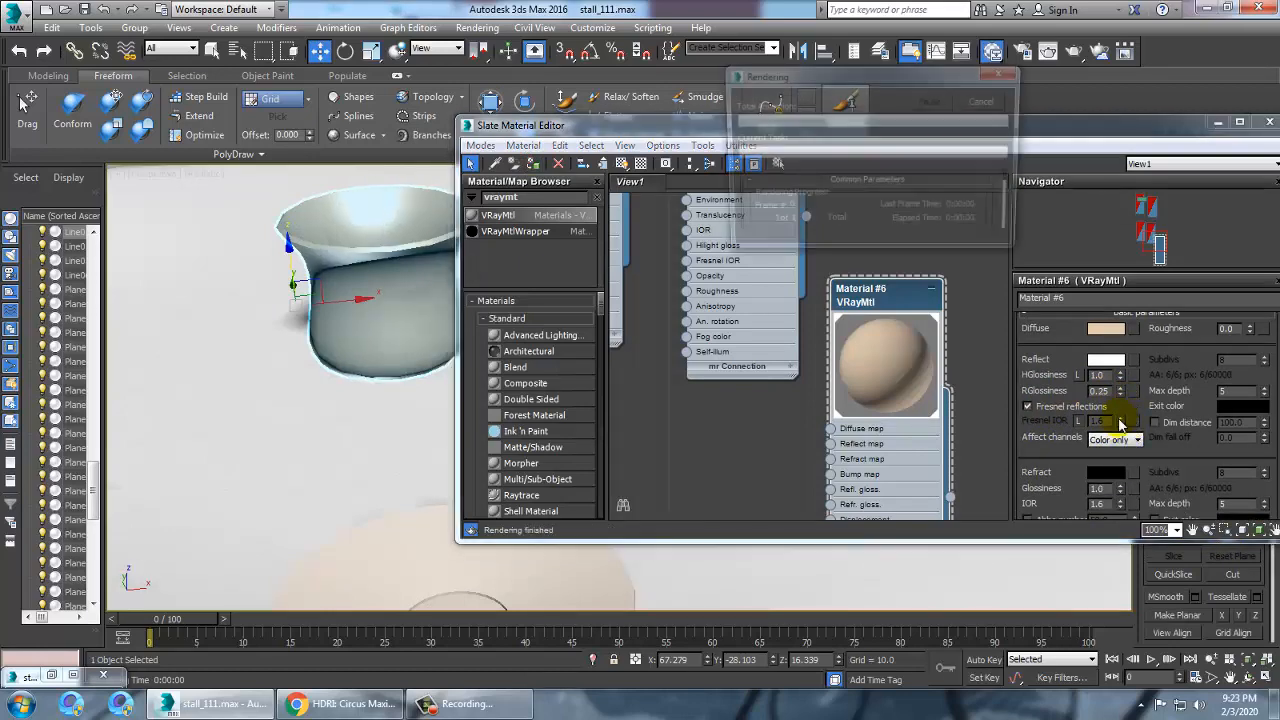
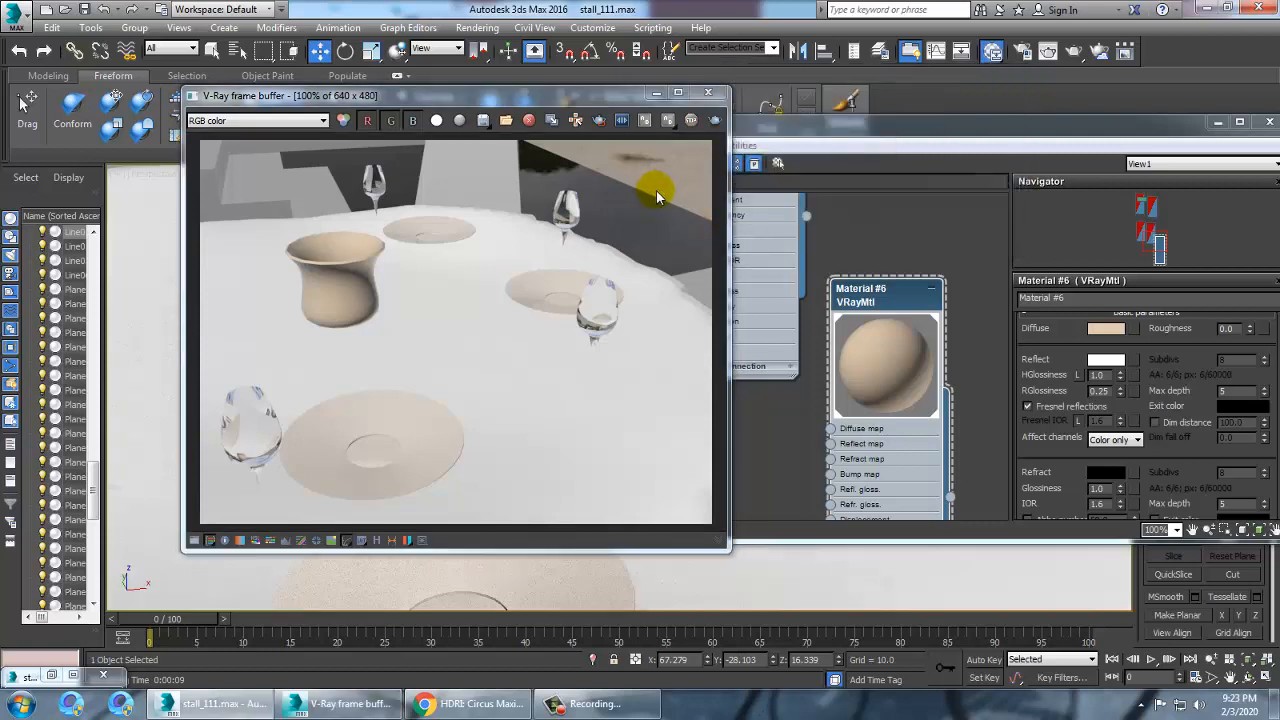
Turn off Fresnel reflections on the jug material, set reflection glossiness to 0.47 and render a test frame
click(708, 92)
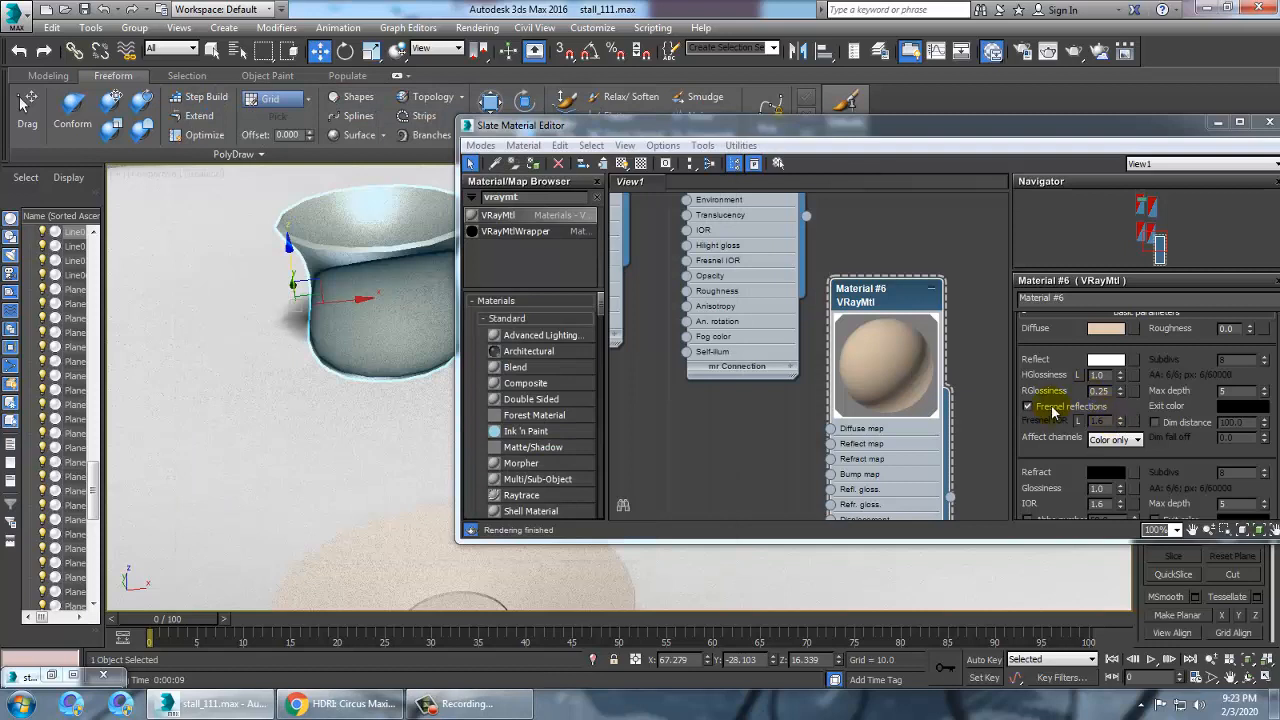
drag(1120, 391, 1137, 436)
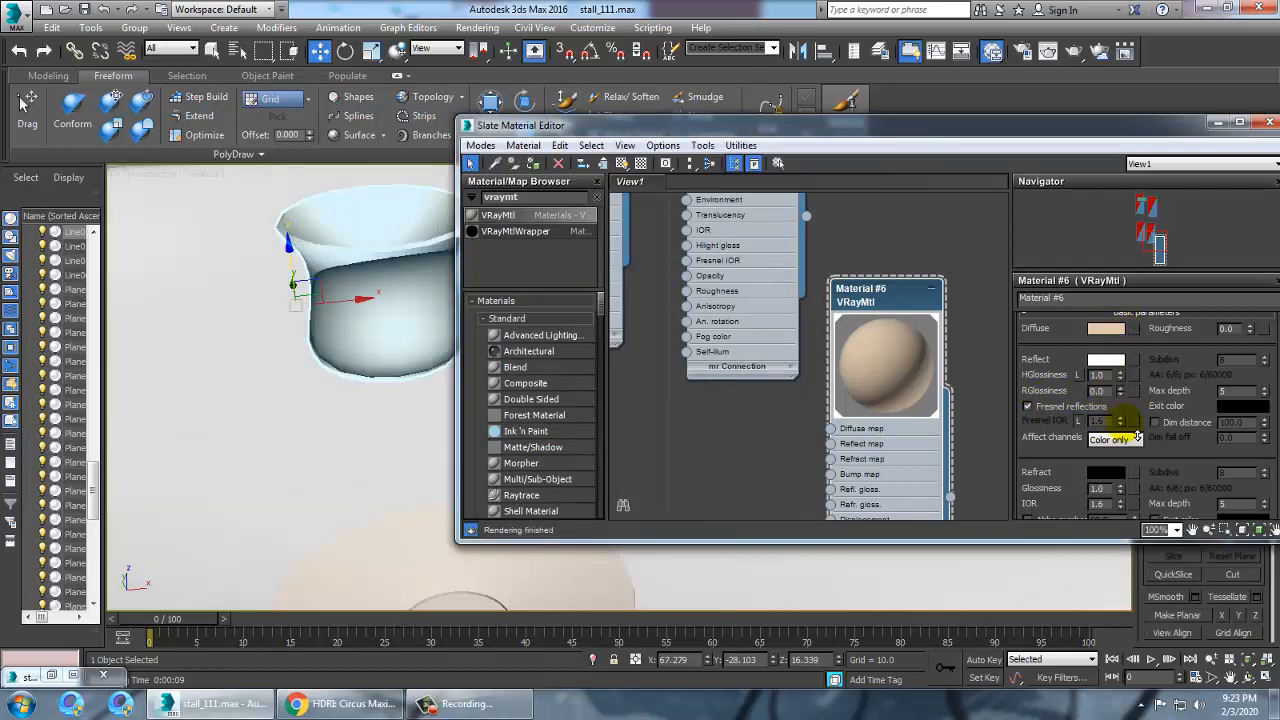
click(1027, 406)
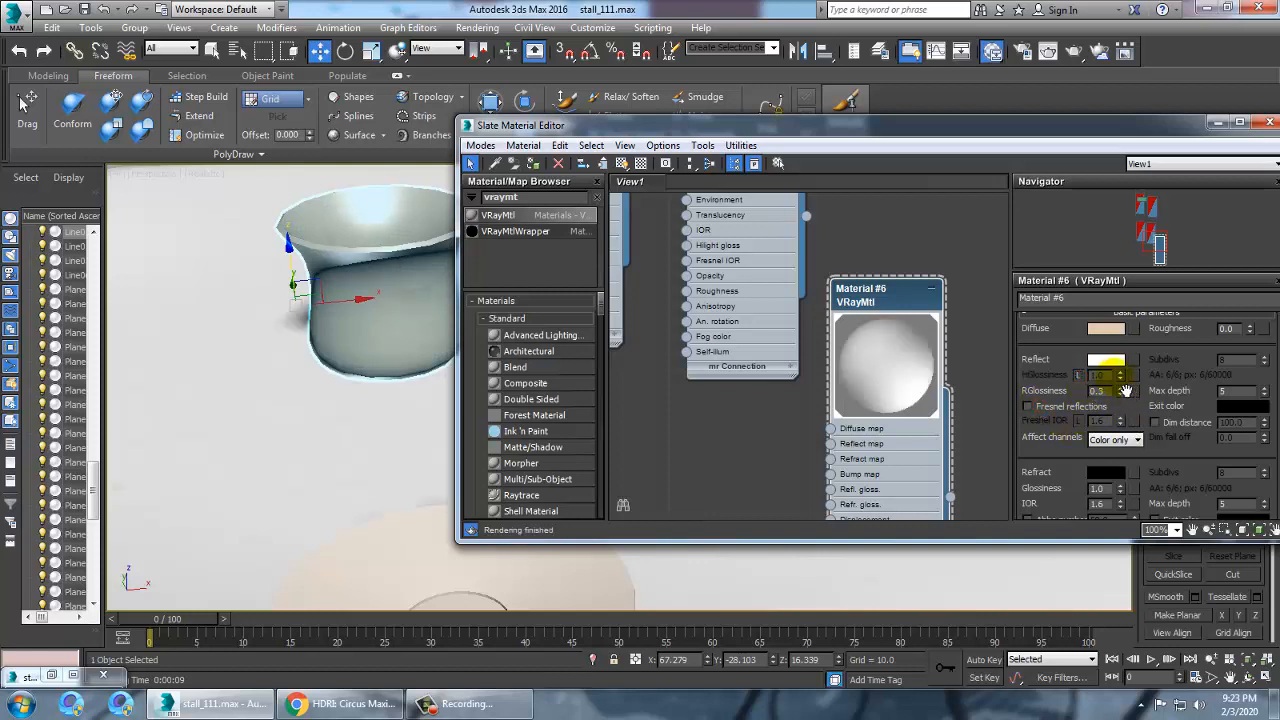
drag(1118, 394, 1131, 386)
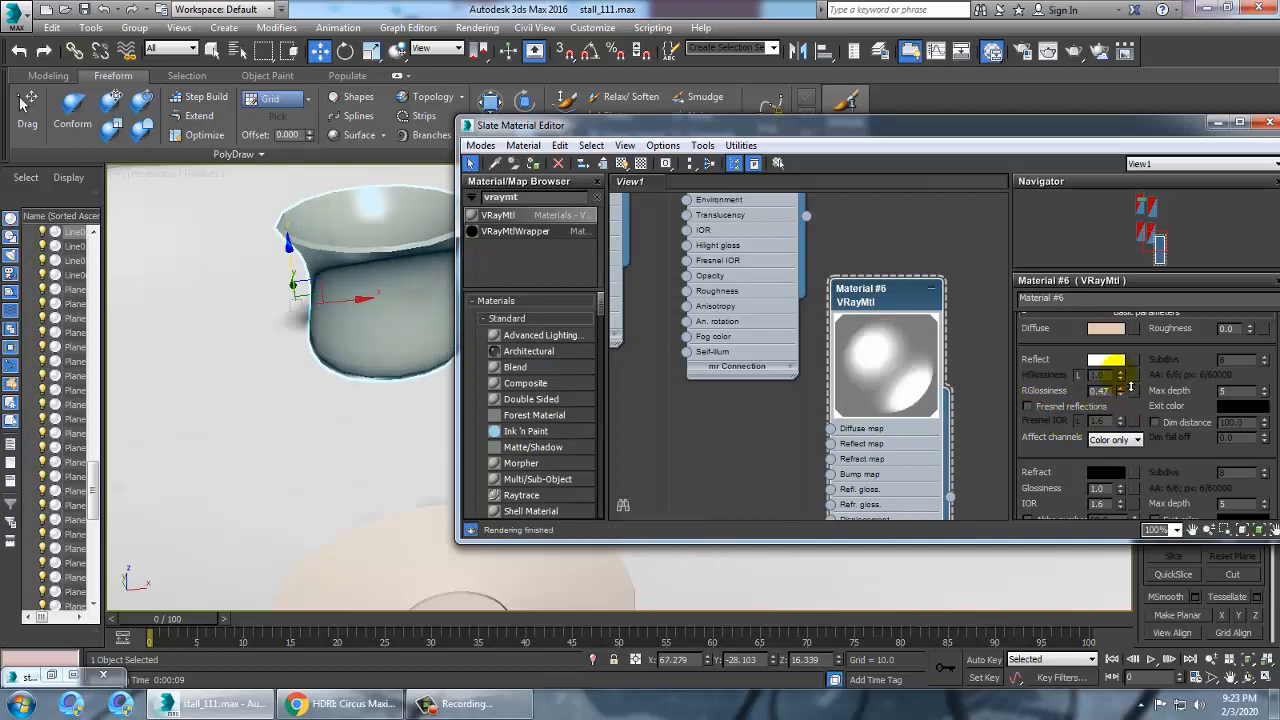
key(shift+q)
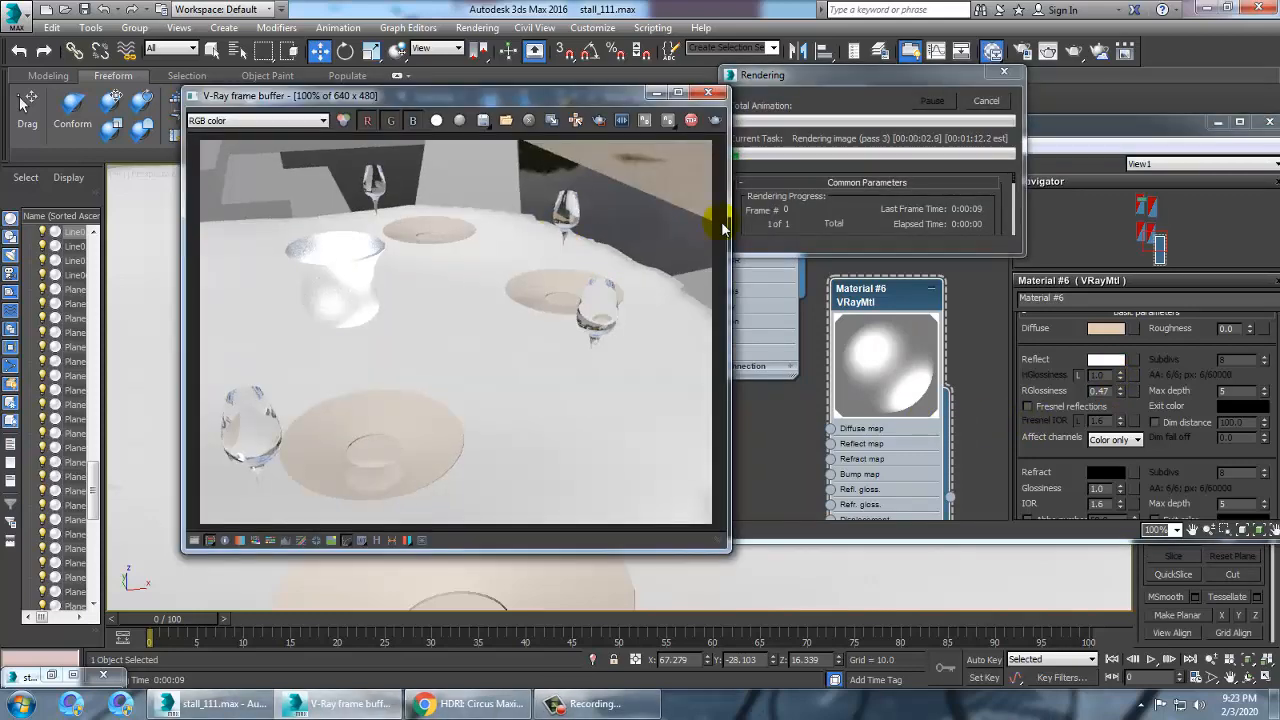
Set the jug material's reflection glossiness to 0.19 and render a test frame
click(708, 92)
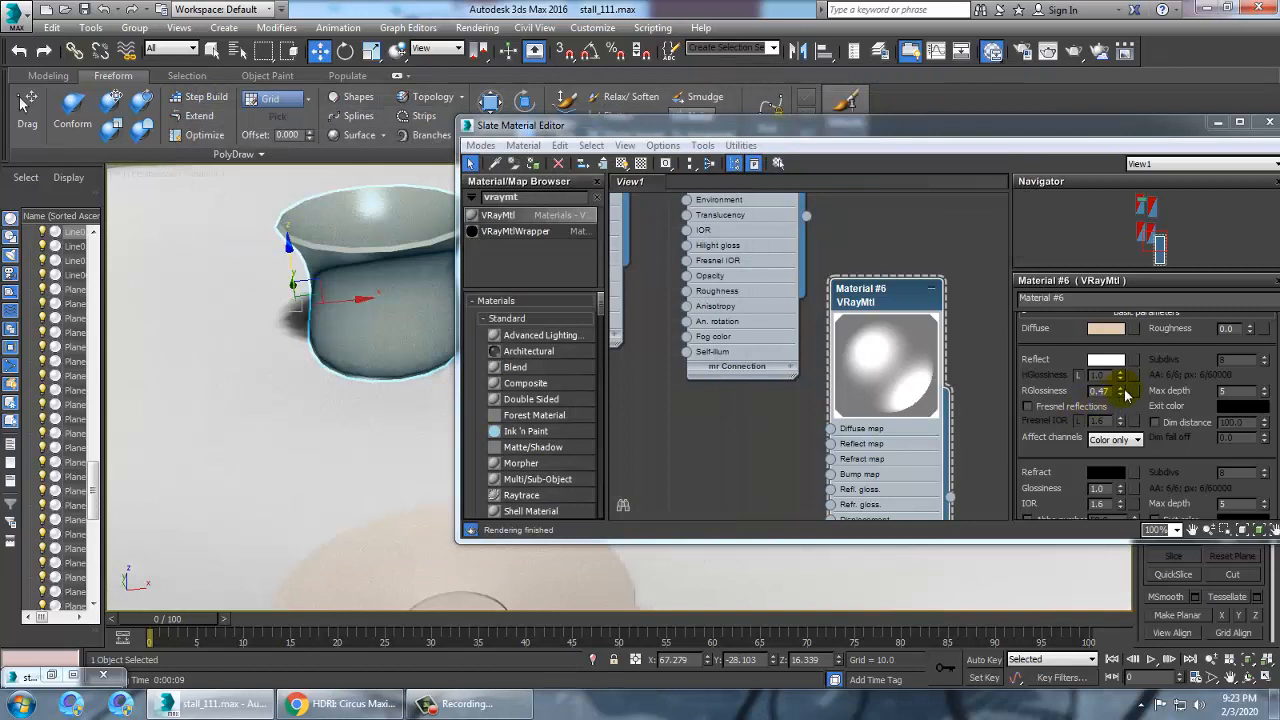
drag(1120, 390, 1138, 424)
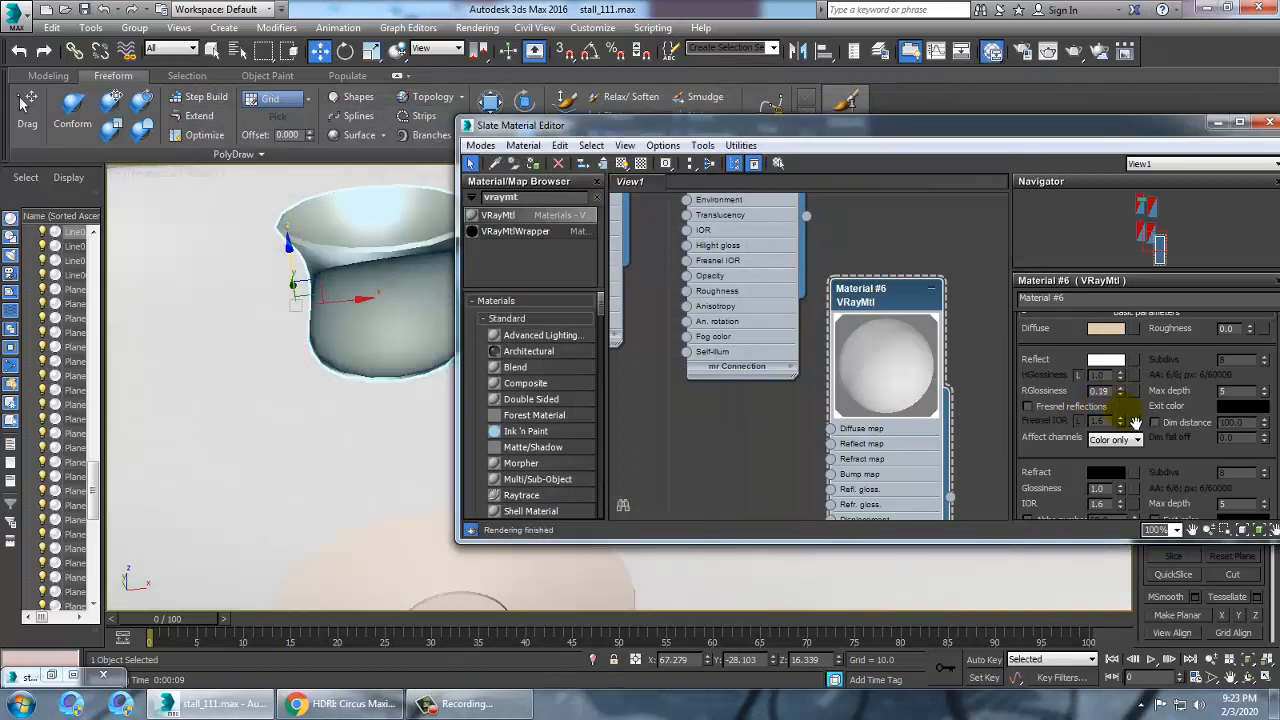
key(shift+q)
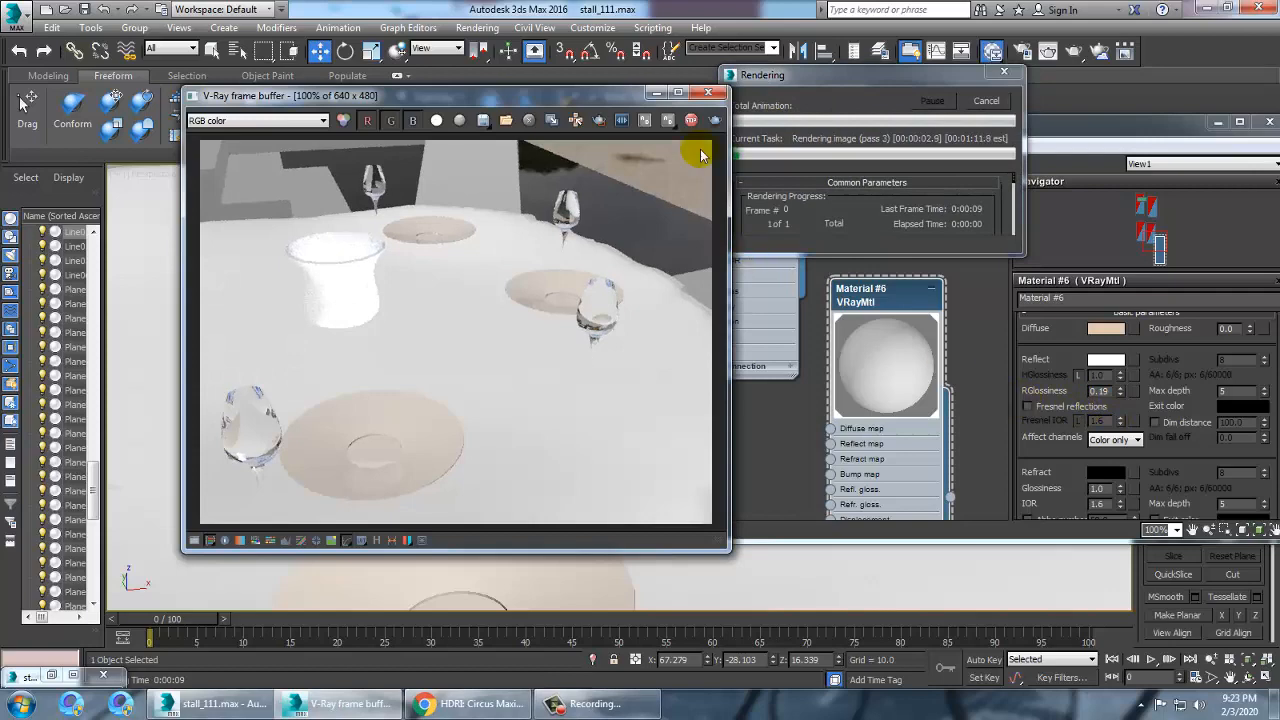
Raise the jug material's reflection glossiness to 0.42 and render a test frame
click(710, 93)
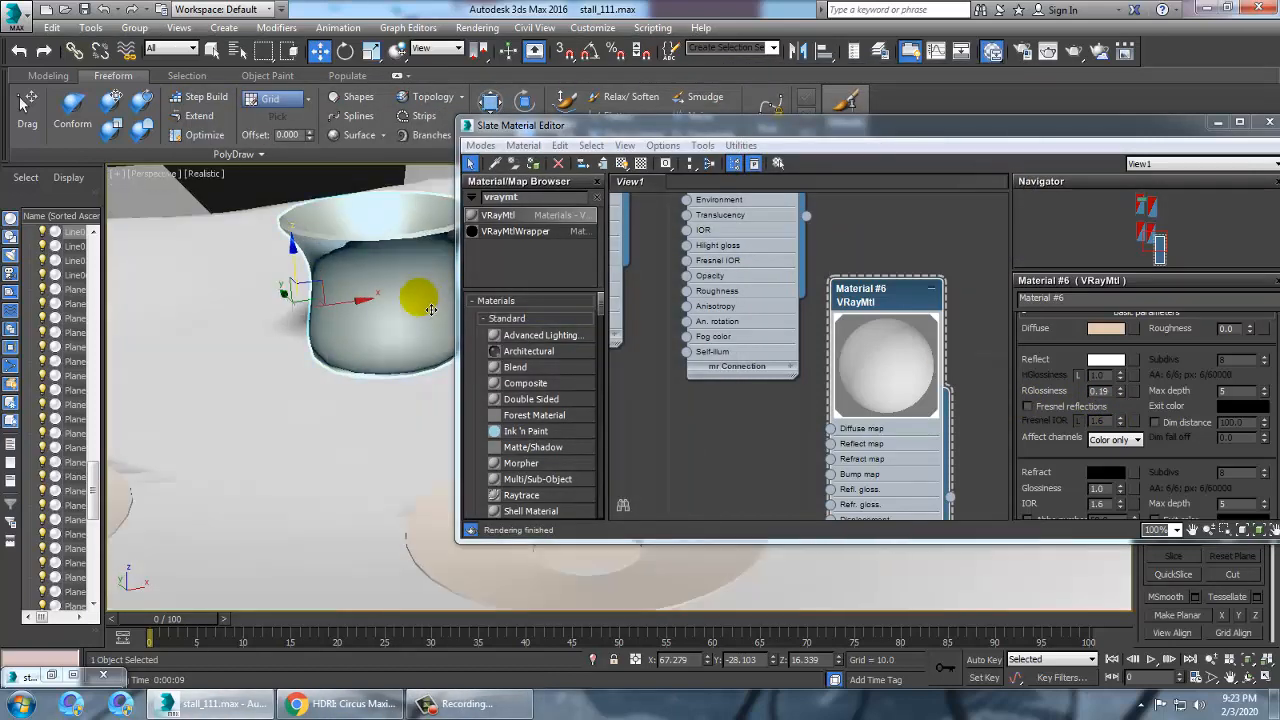
click(1097, 390)
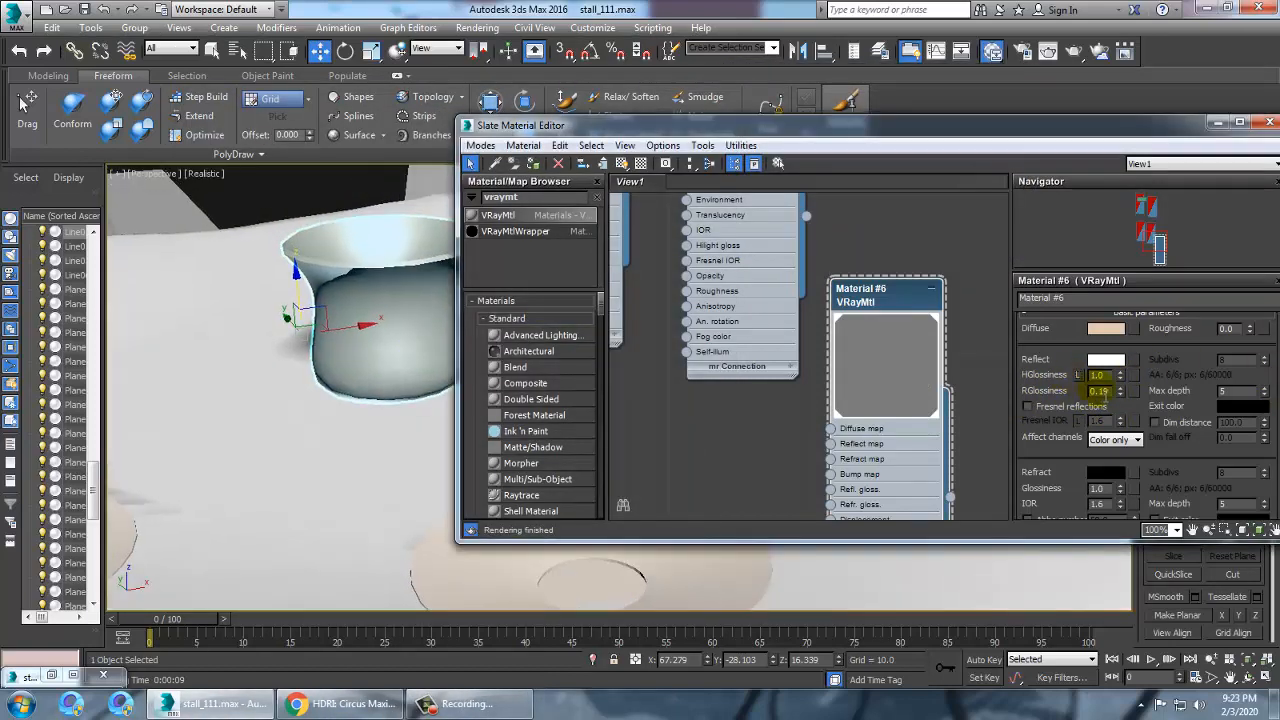
mouse_move(1130, 391)
mouse_down()
mouse_move(1130, 377)
mouse_move(1138, 422)
mouse_move(1133, 388)
mouse_up()
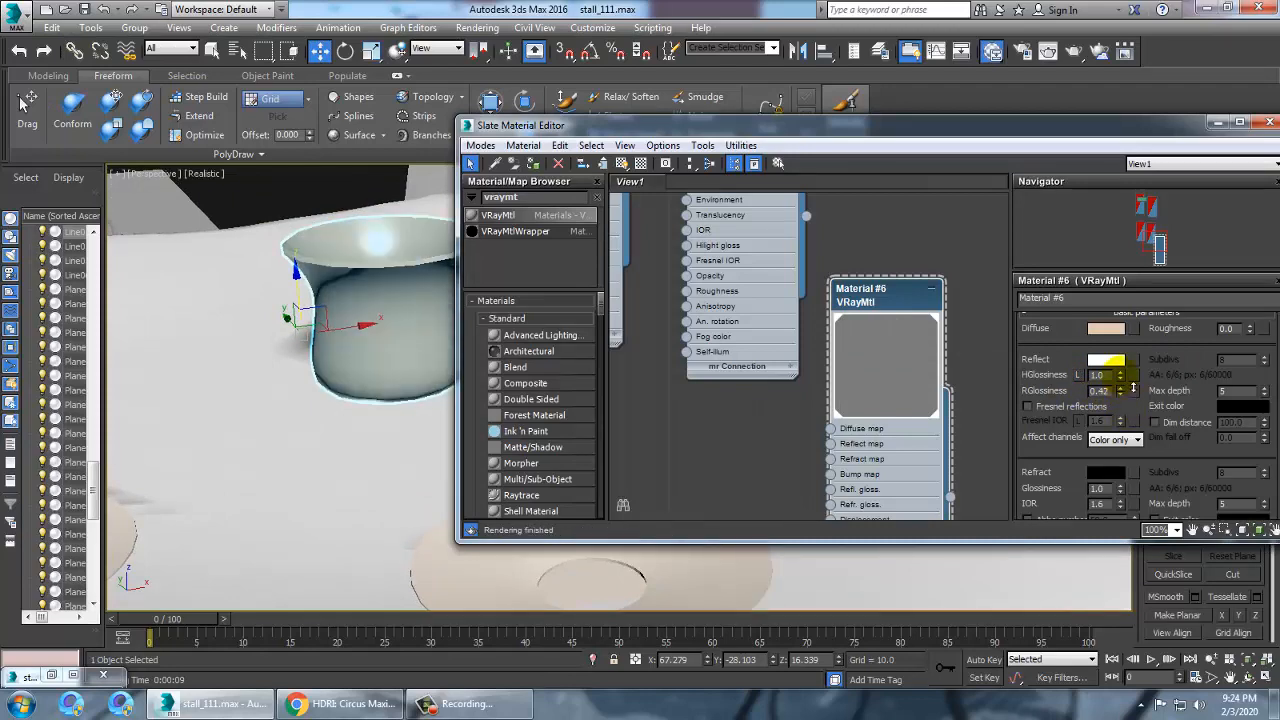
key(shift+q)
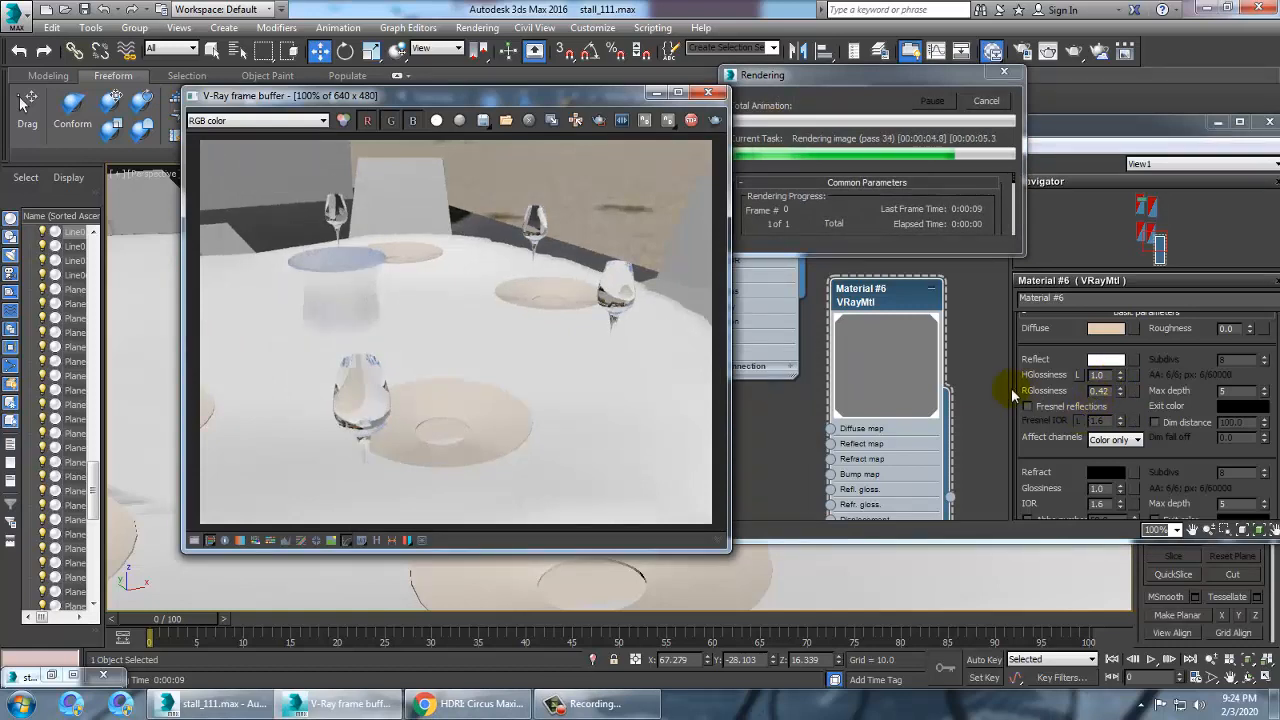
Re-enable Fresnel reflections, unlock the Fresnel IOR and set it to 20, then render a test frame
click(1040, 410)
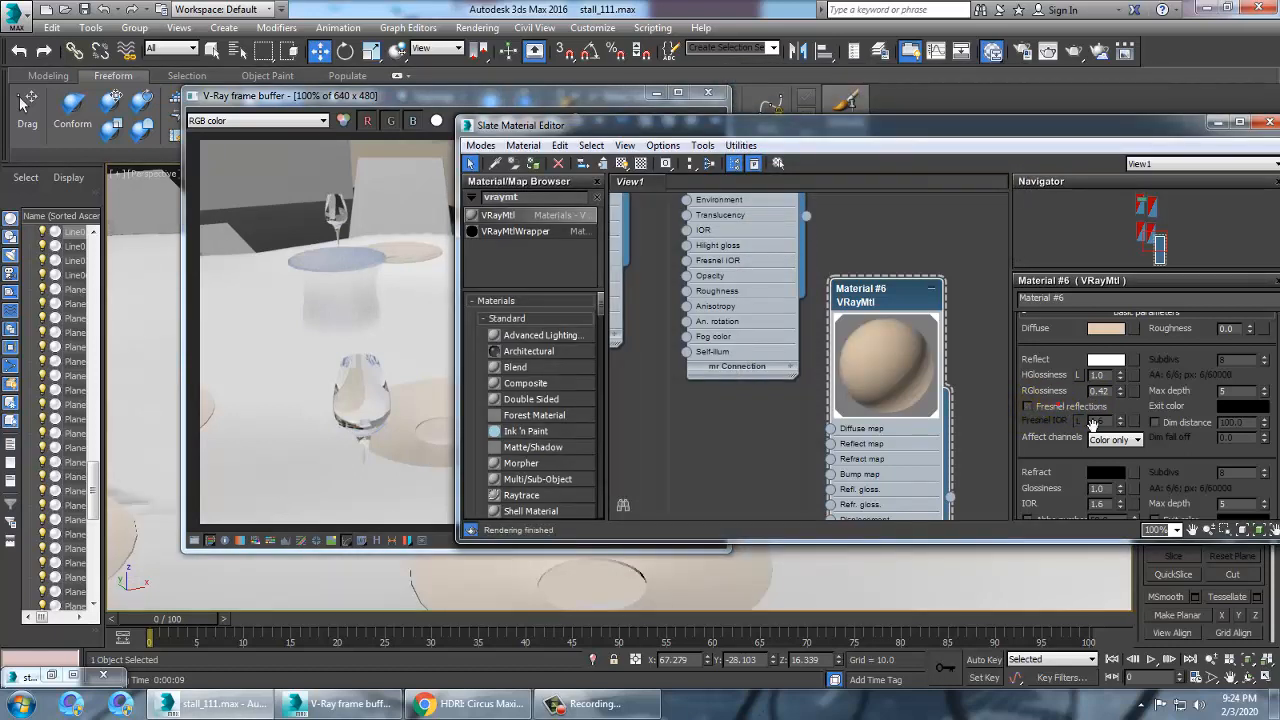
click(1077, 416)
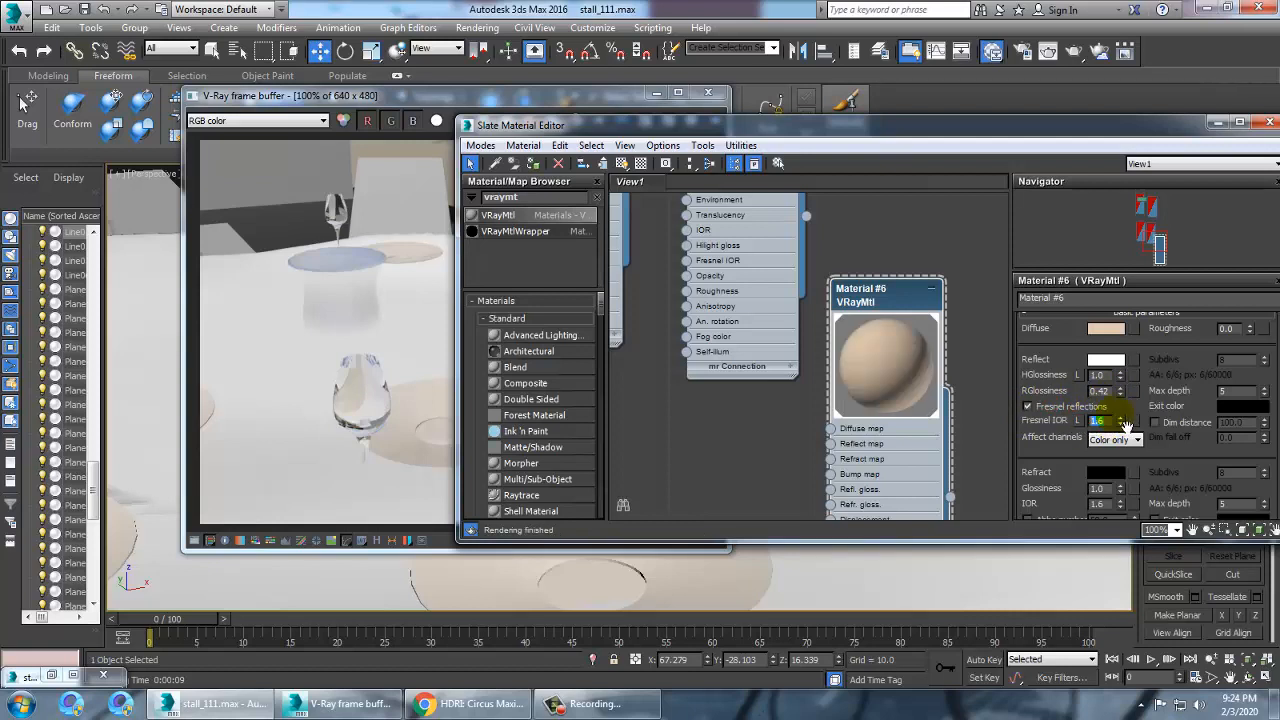
text(20)
key(Return)
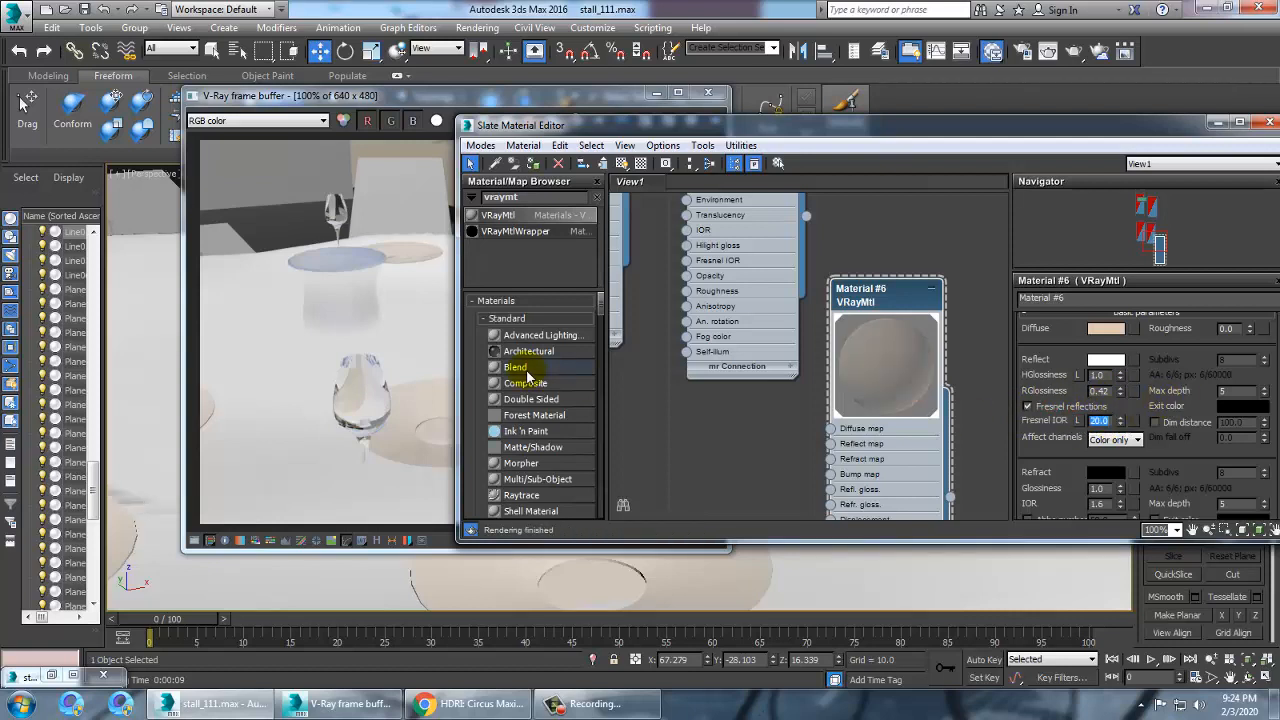
click(415, 110)
click(714, 121)
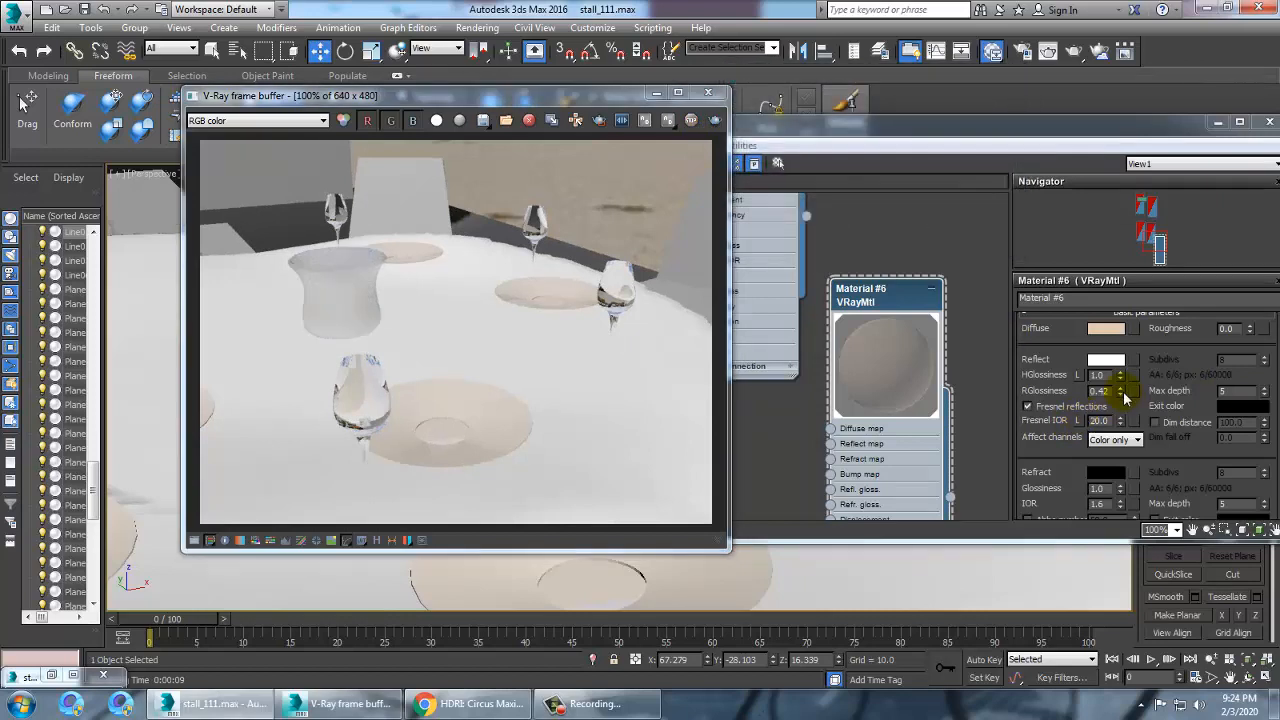
Set highlight glossiness to 0.75 and reflection glossiness to 0.34, and render a test frame
mouse_move(1121, 389)
mouse_down()
mouse_move(1148, 390)
mouse_move(1150, 409)
mouse_move(1120, 395)
mouse_move(1120, 406)
mouse_up()
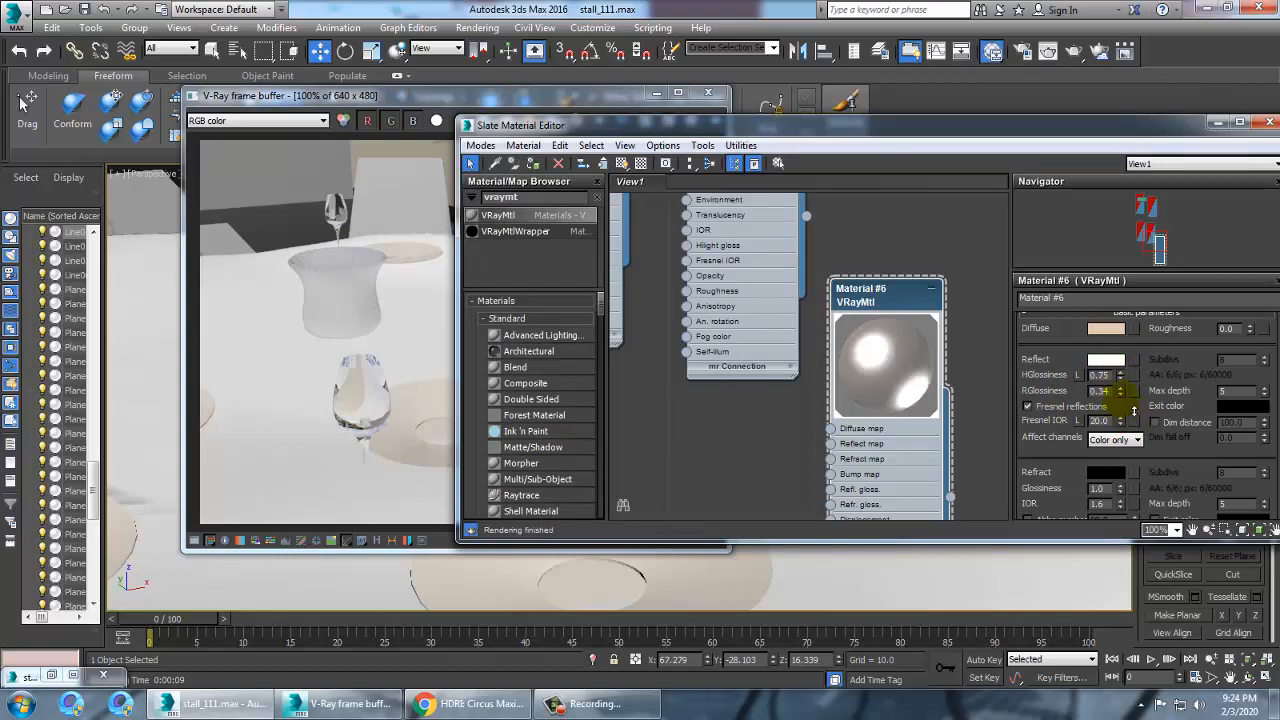
key(shift+q)
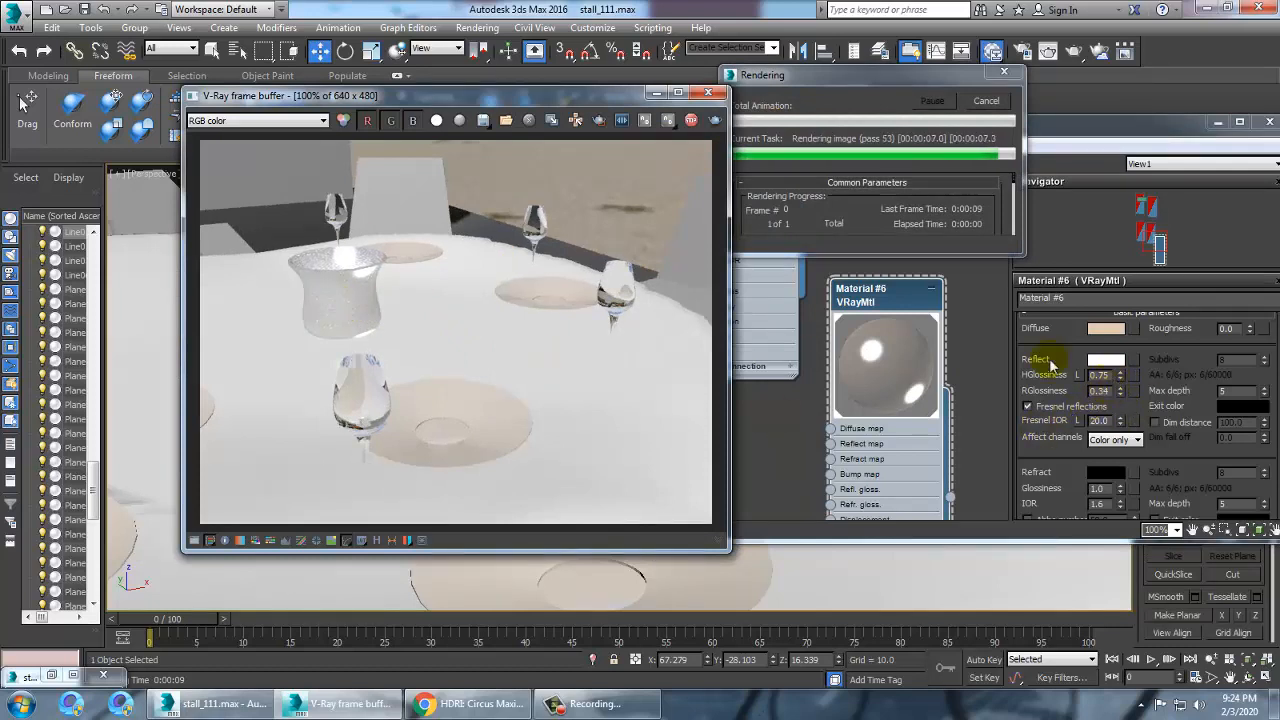
Set the jug material's diffuse roughness to 0.3 and minimize the material editor
click(708, 92)
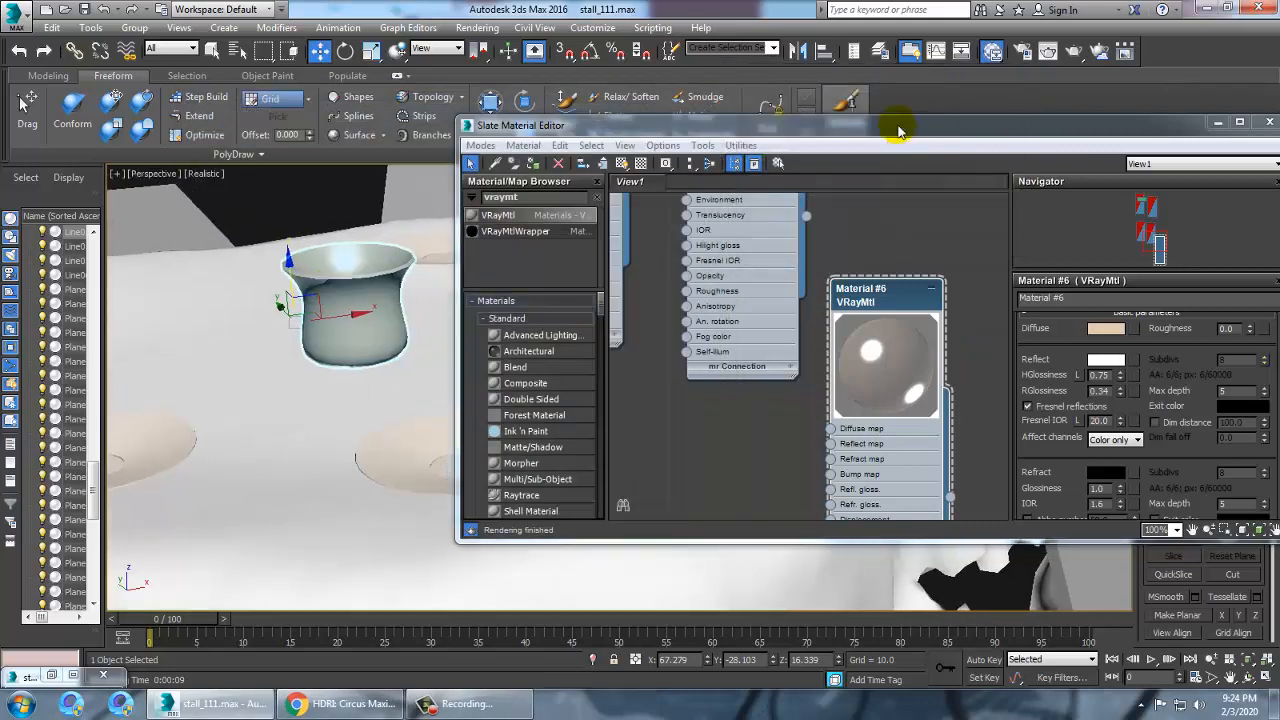
drag(898, 130, 676, 124)
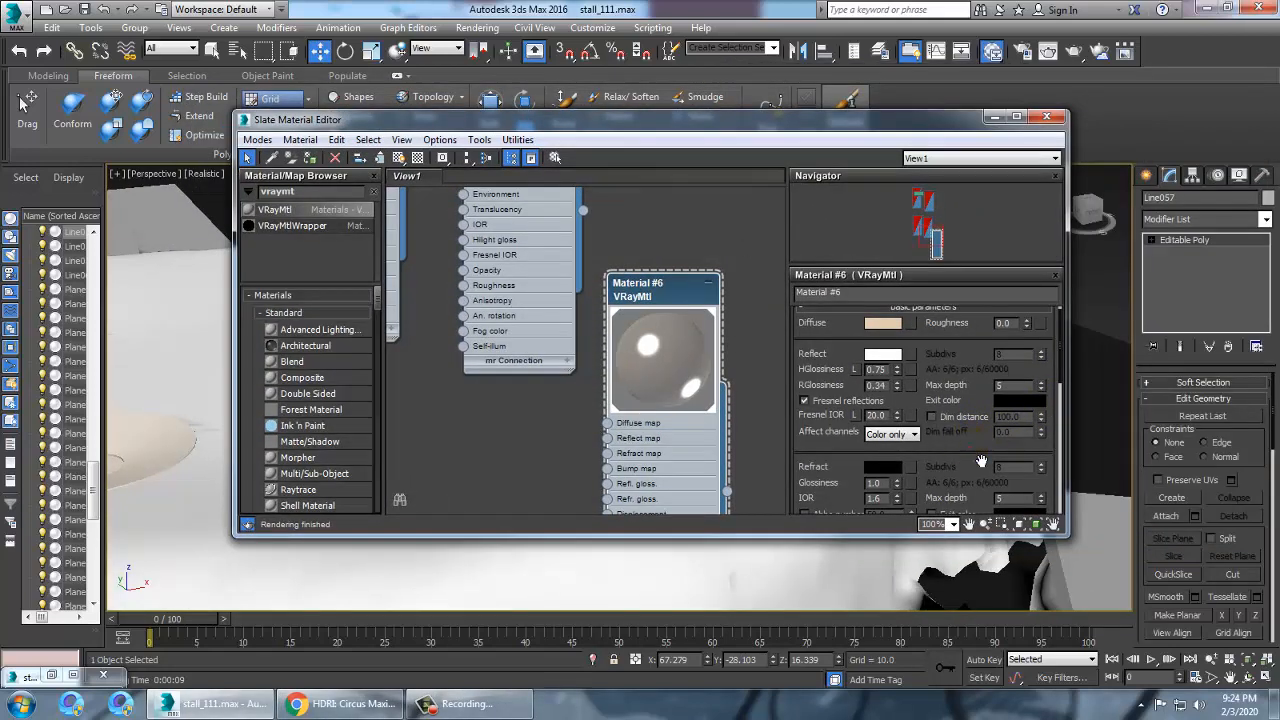
drag(981, 460, 1000, 440)
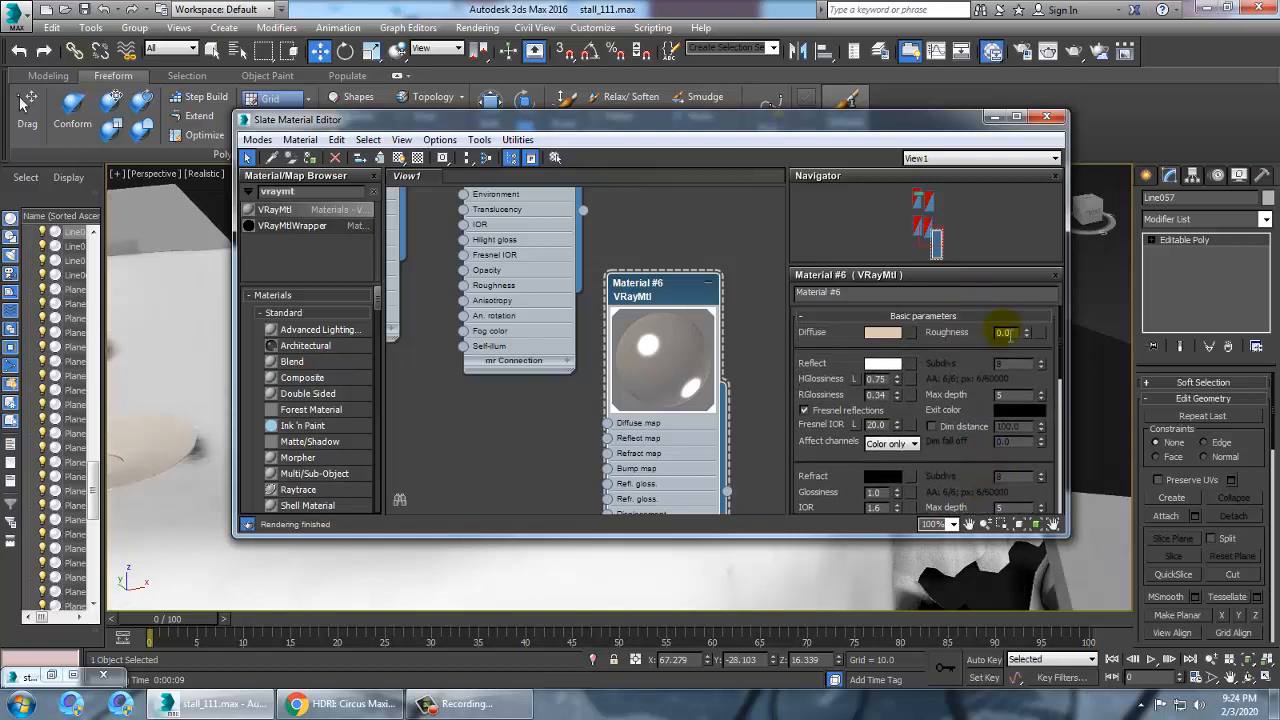
click(1027, 331)
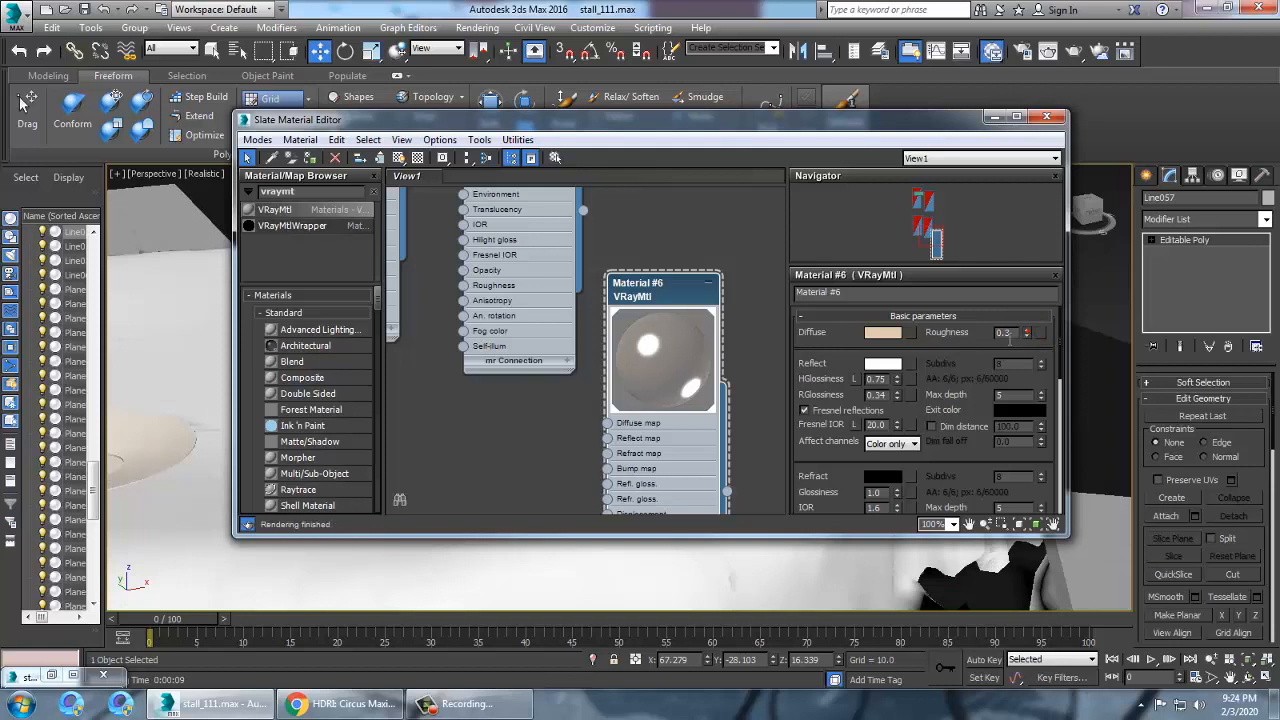
click(992, 118)
scroll(674, 304, down, 6)
middle_drag(674, 304, 583, 246)
scroll(600, 300, down, 4)
middle_drag(636, 412, 619, 388)
scroll(752, 392, down, 4)
scroll(625, 376, up, 4)
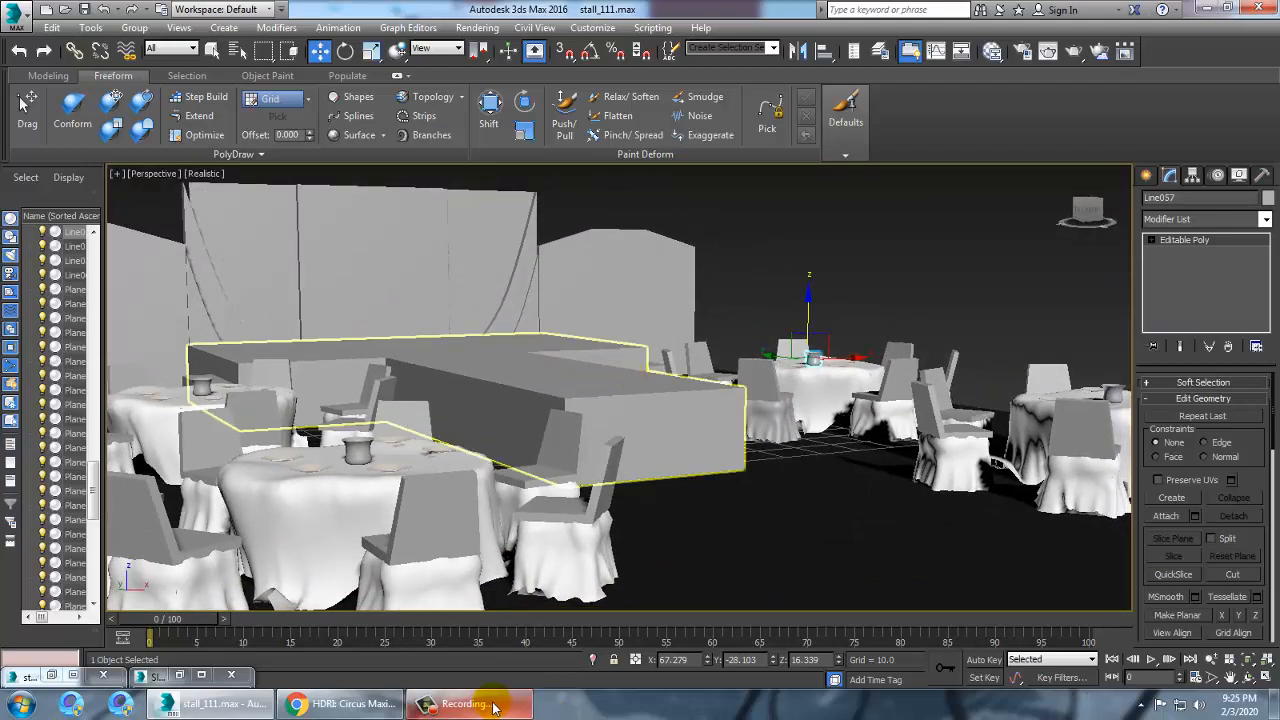
click(462, 704)
click(1245, 628)
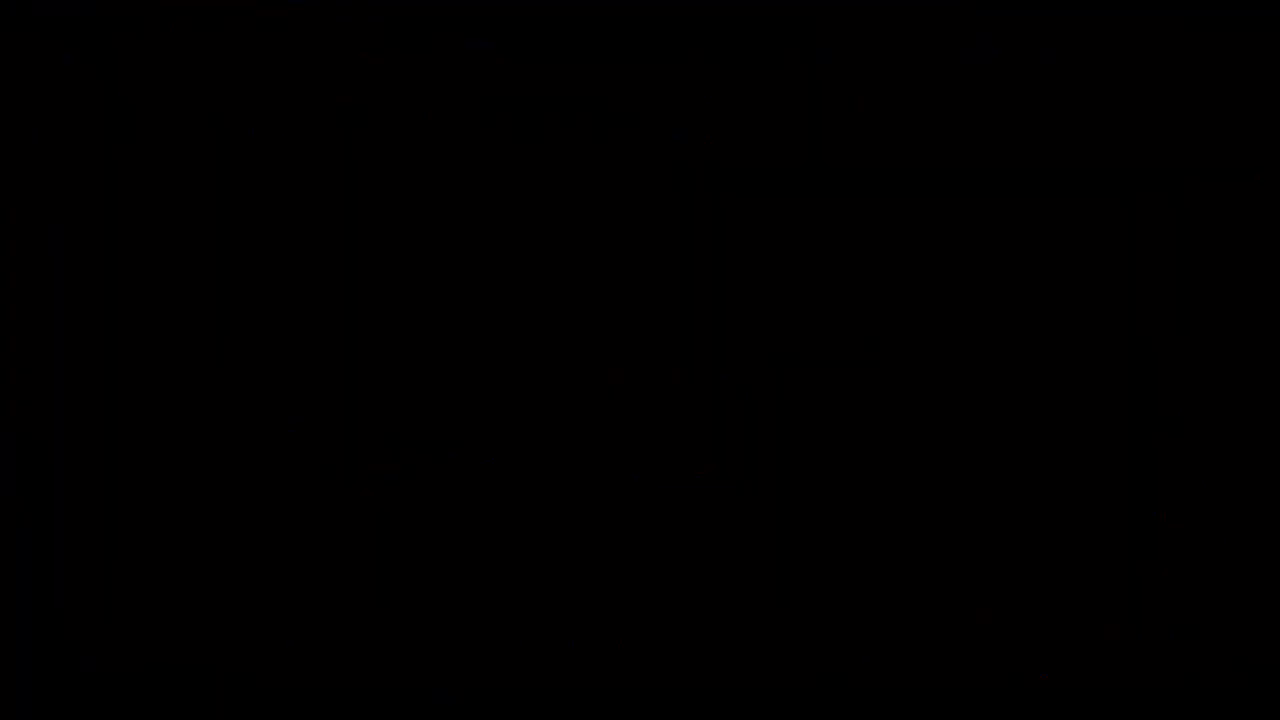